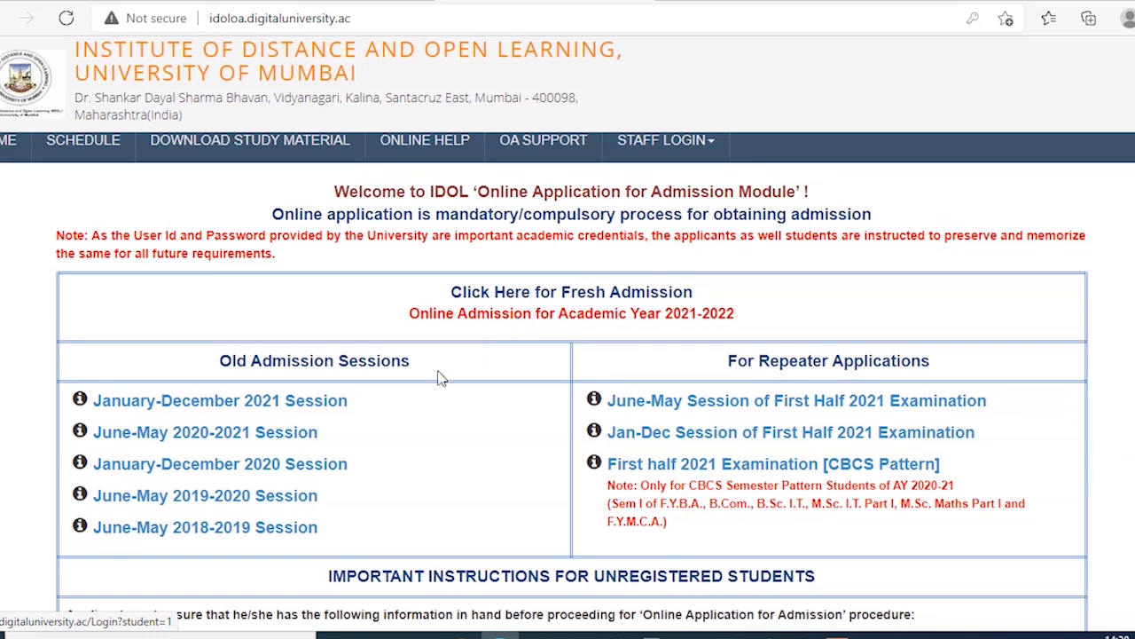
Return to the university's distance-learning page and open the IDOL admission portal
click(382, 2)
scroll(399, 310, up, 4)
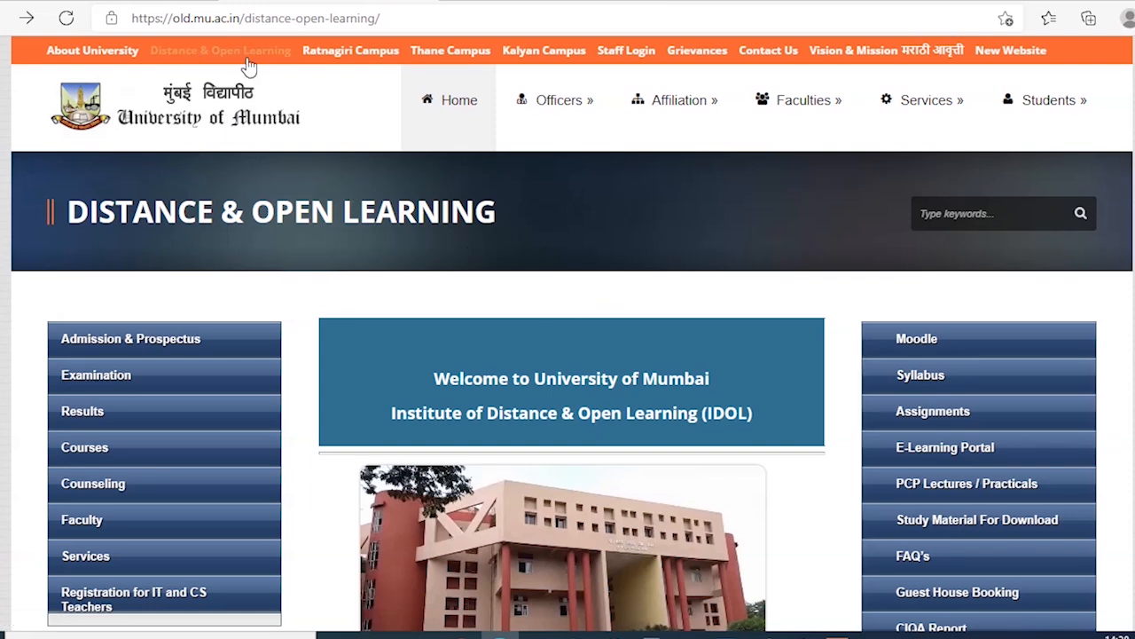
scroll(657, 432, down, 5)
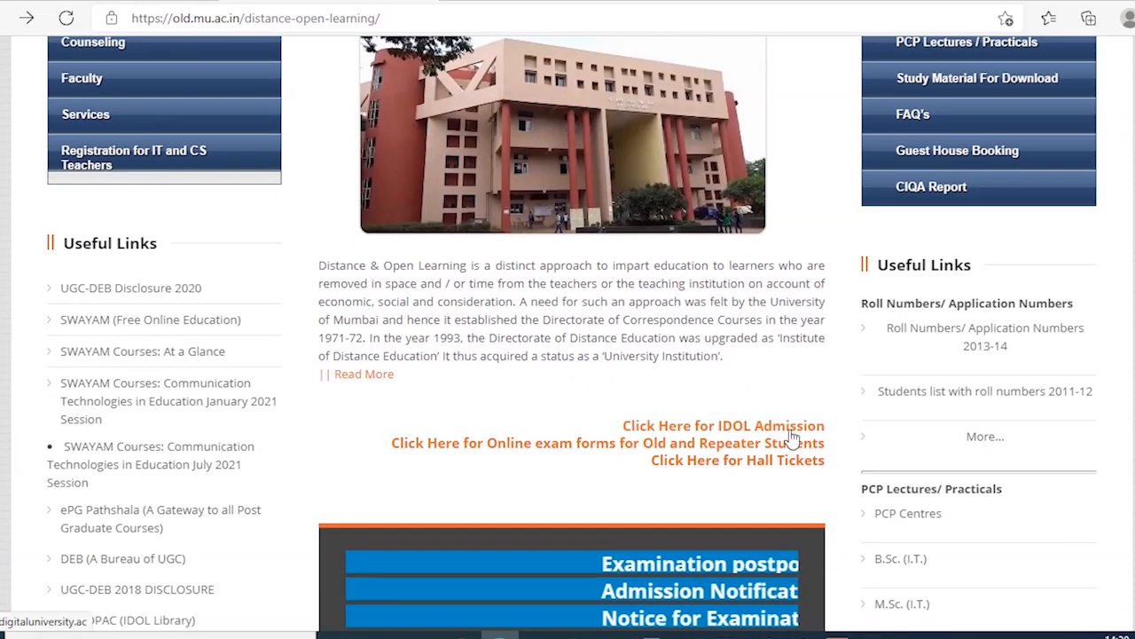
click(733, 429)
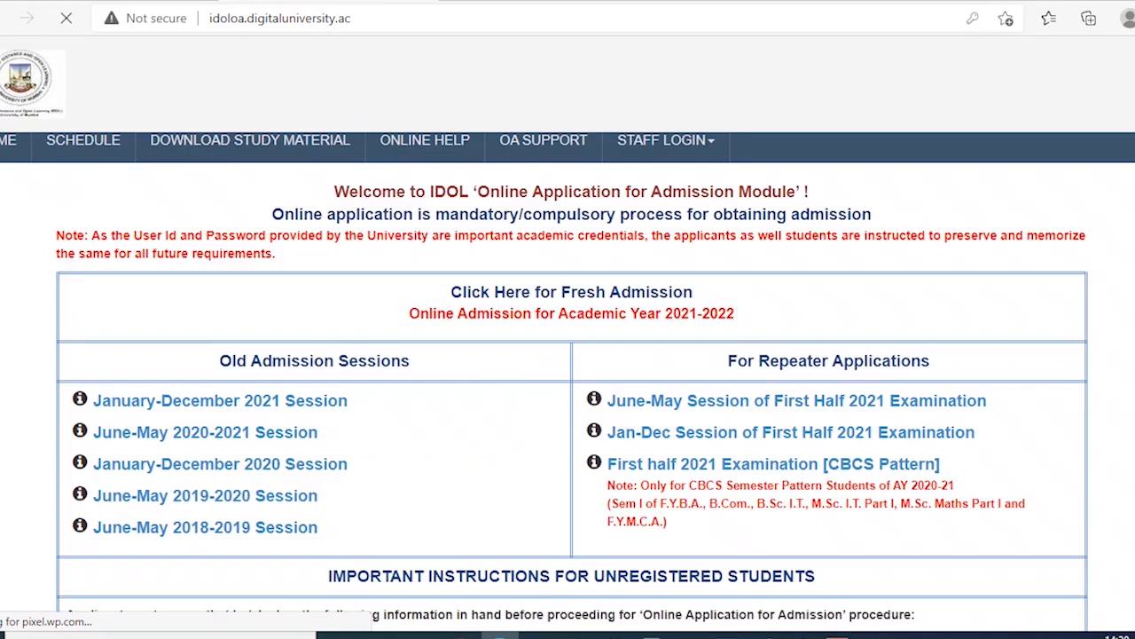
scroll(477, 347, down, 1)
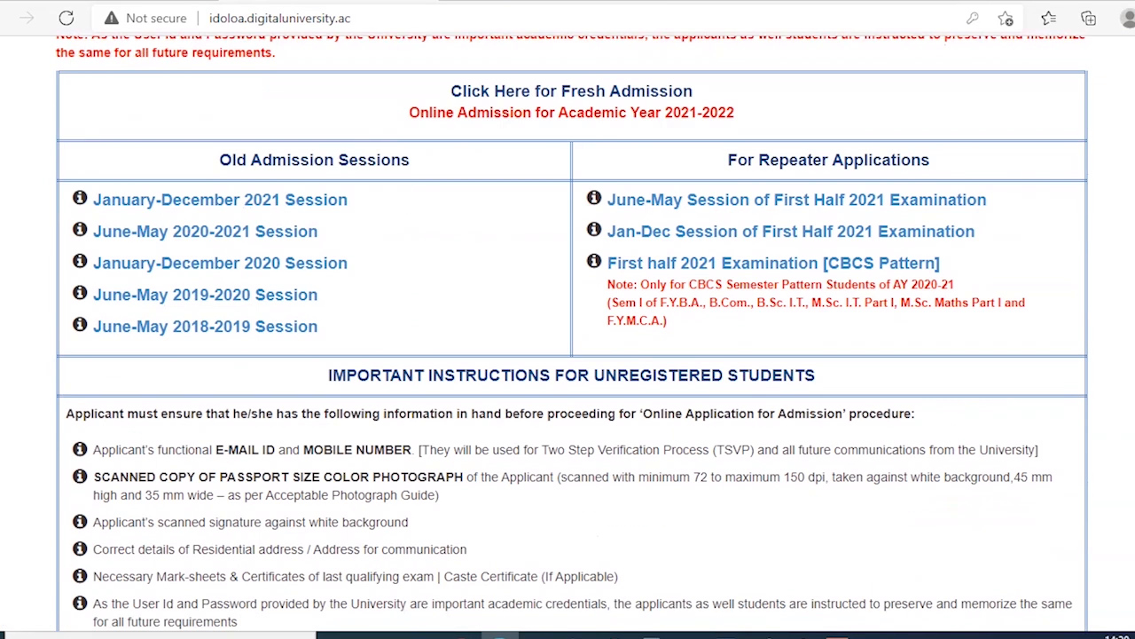
scroll(648, 192, up, 1)
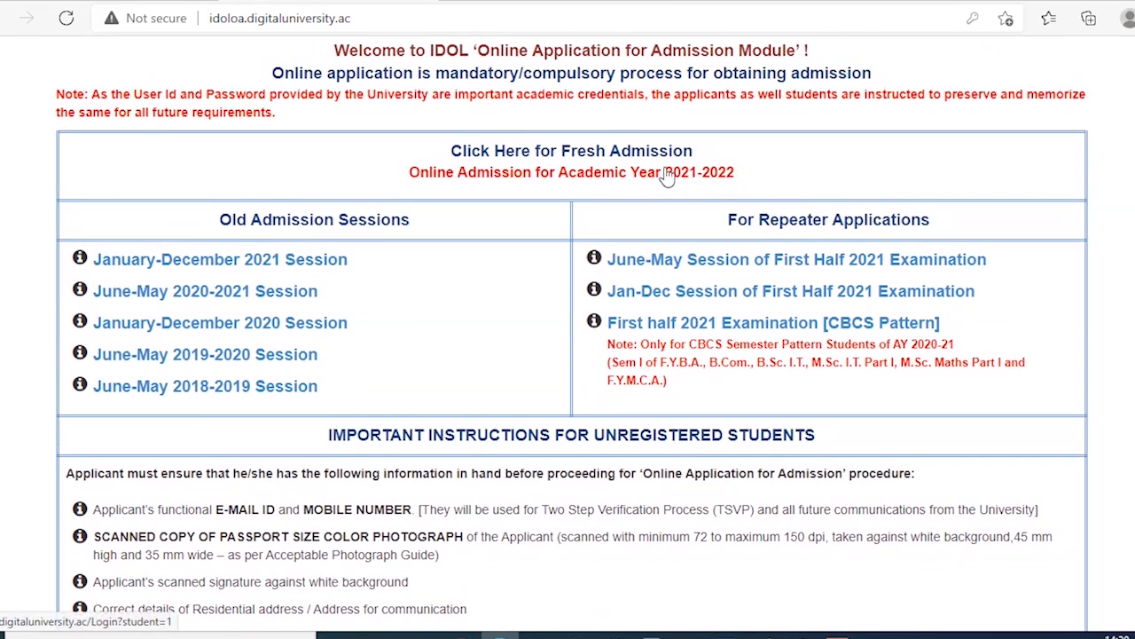
Begin a fresh 2021-2022 admission, close the Edge menu, and open the New Registration form
click(576, 175)
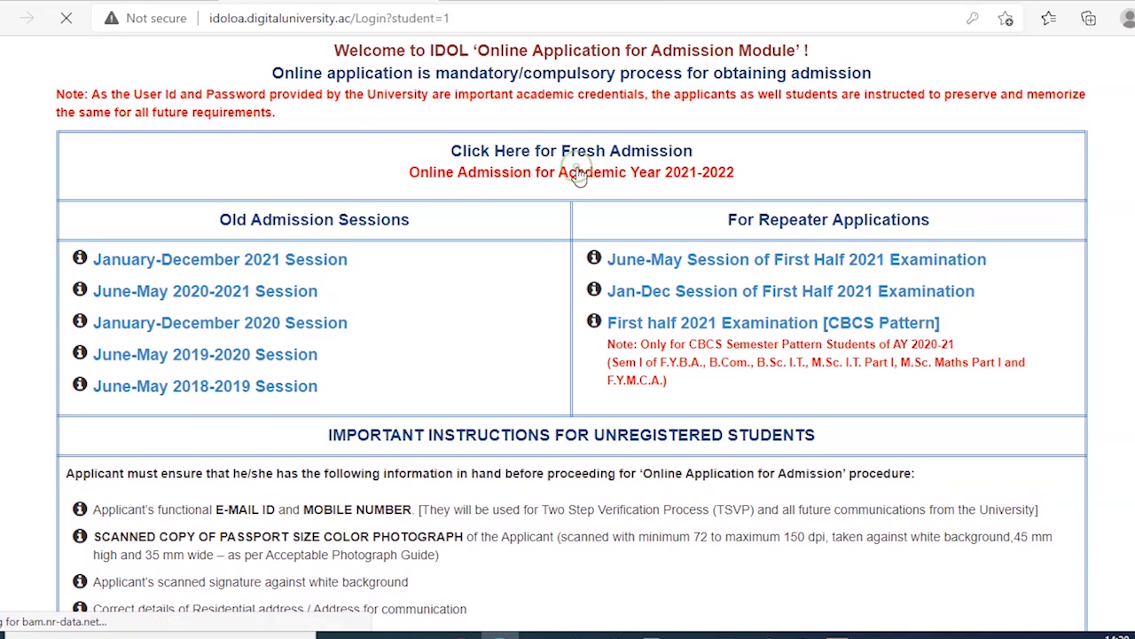
key(alt+f)
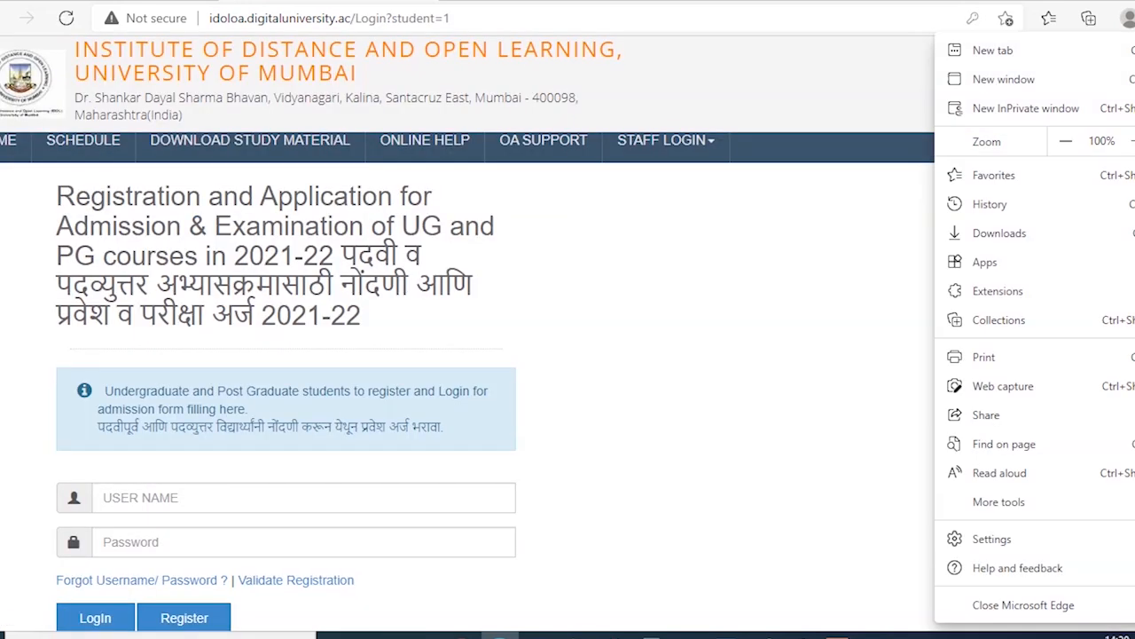
click(676, 326)
scroll(458, 336, down, 1)
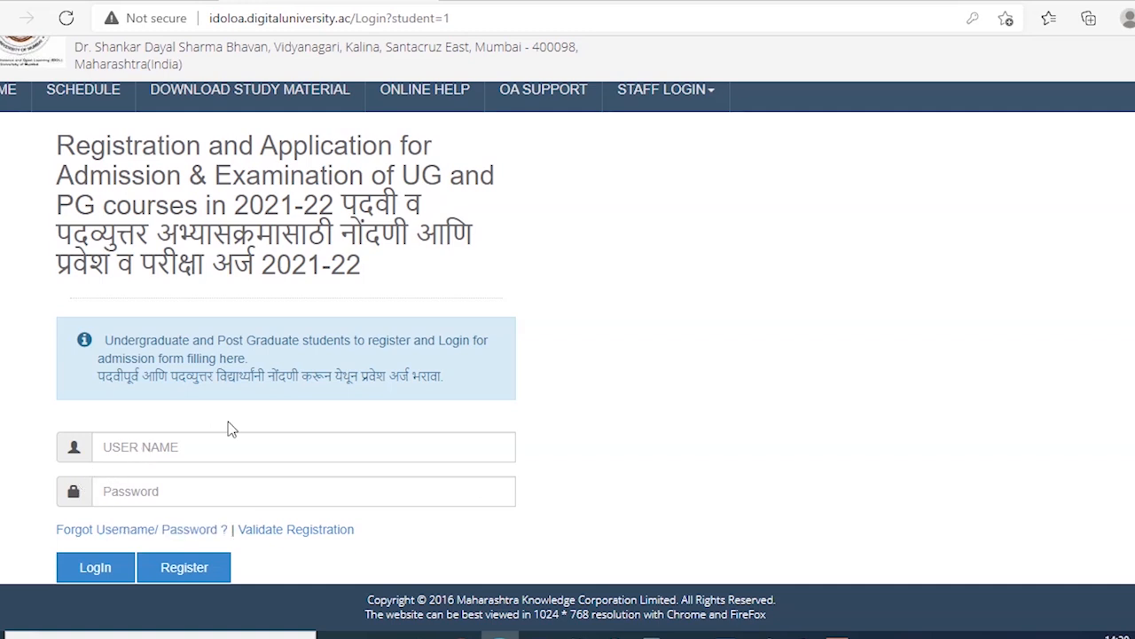
click(176, 572)
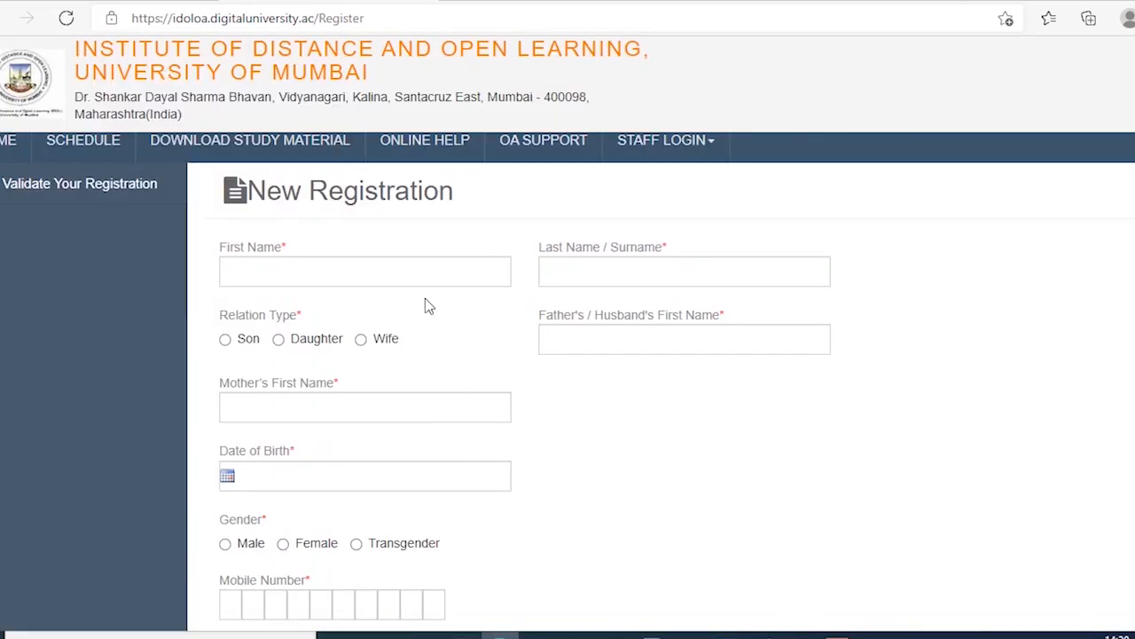
Enter the applicant's first name and surname, and set the relation type to Son
scroll(426, 306, down, 1)
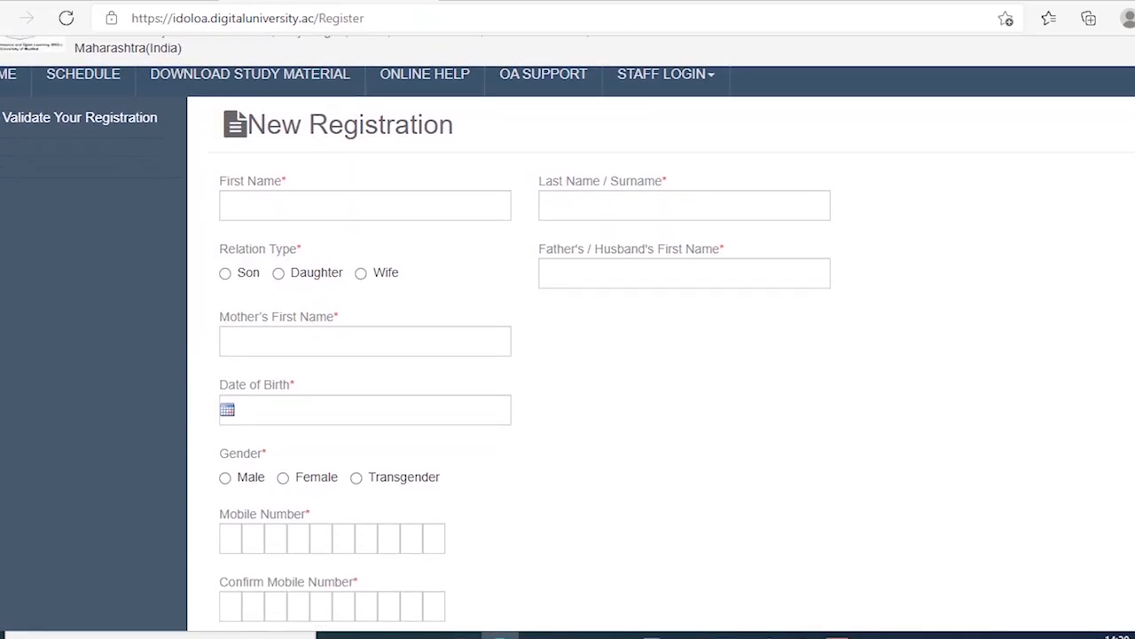
click(355, 205)
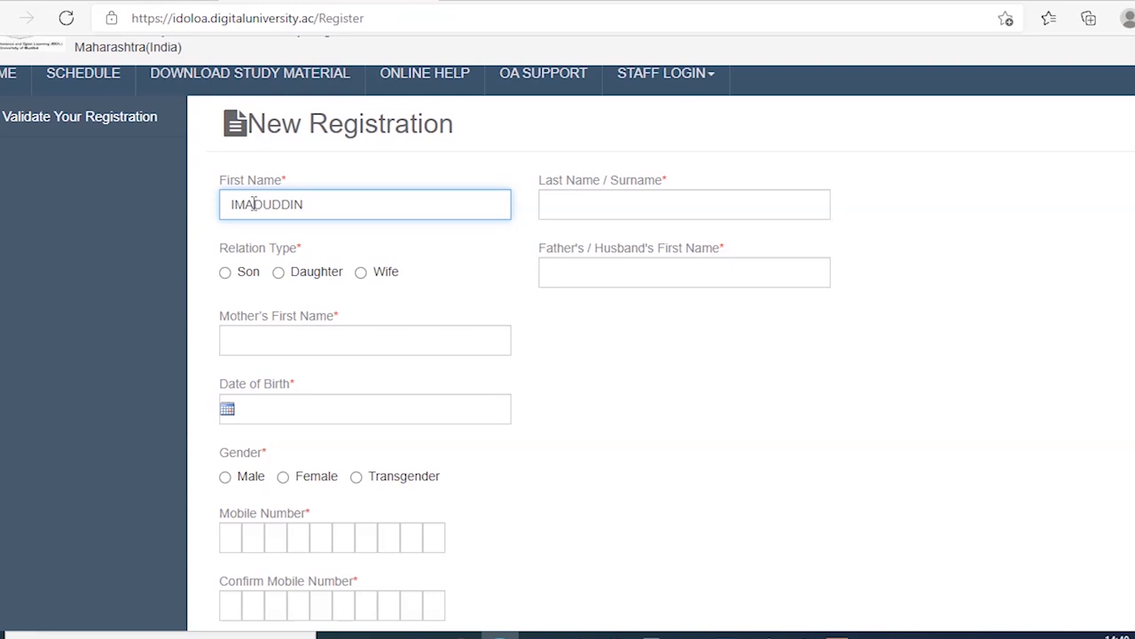
key(Tab)
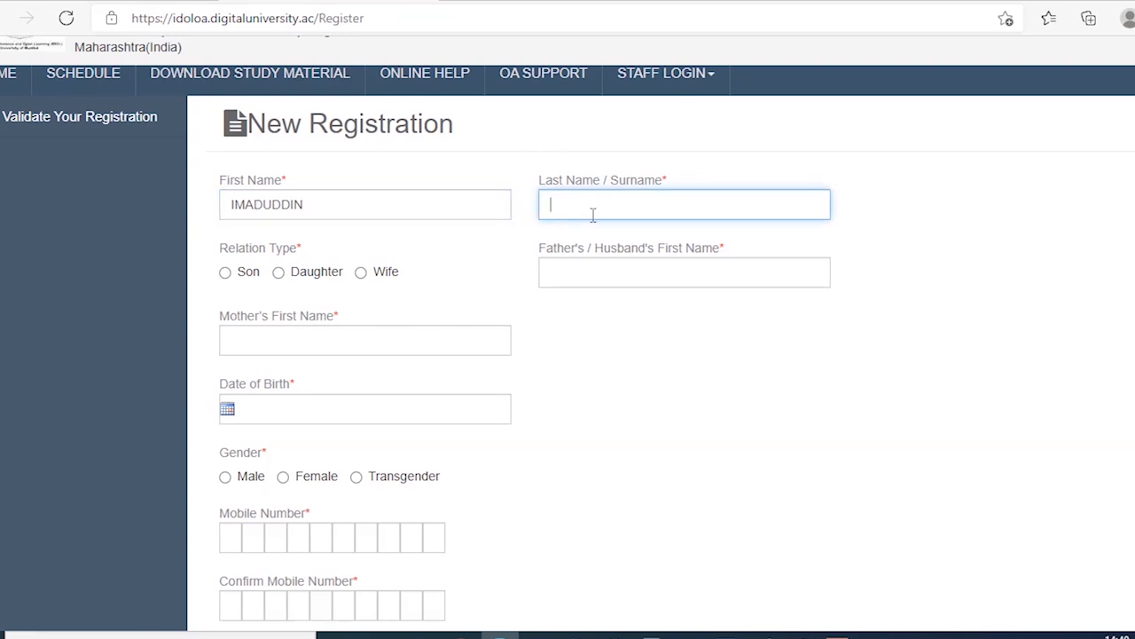
text(KHAN)
key(Tab)
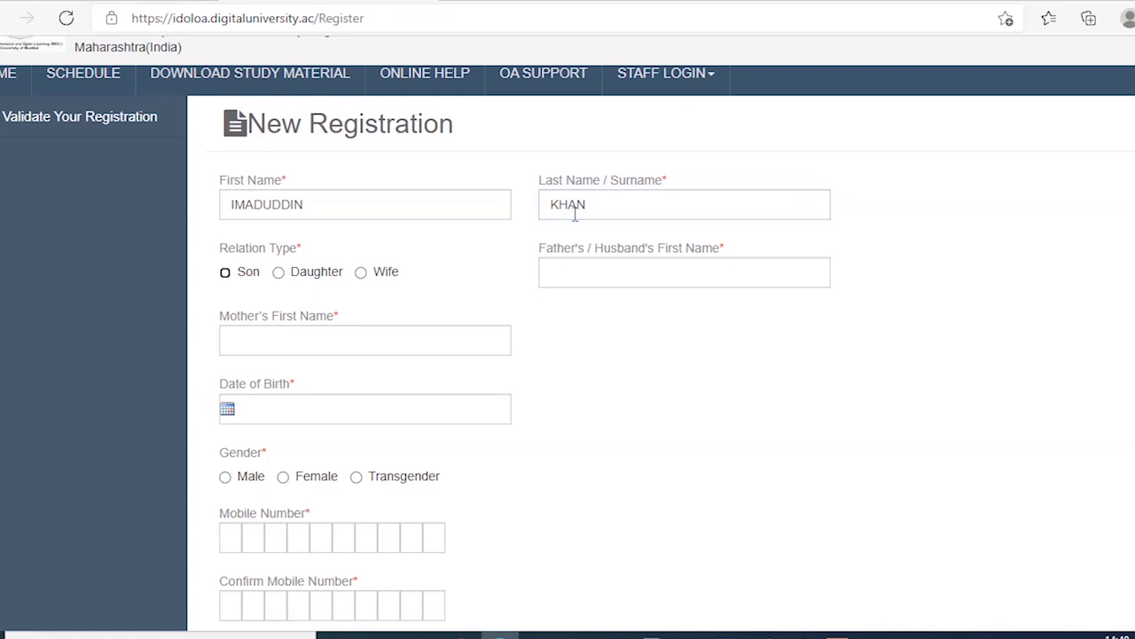
click(229, 273)
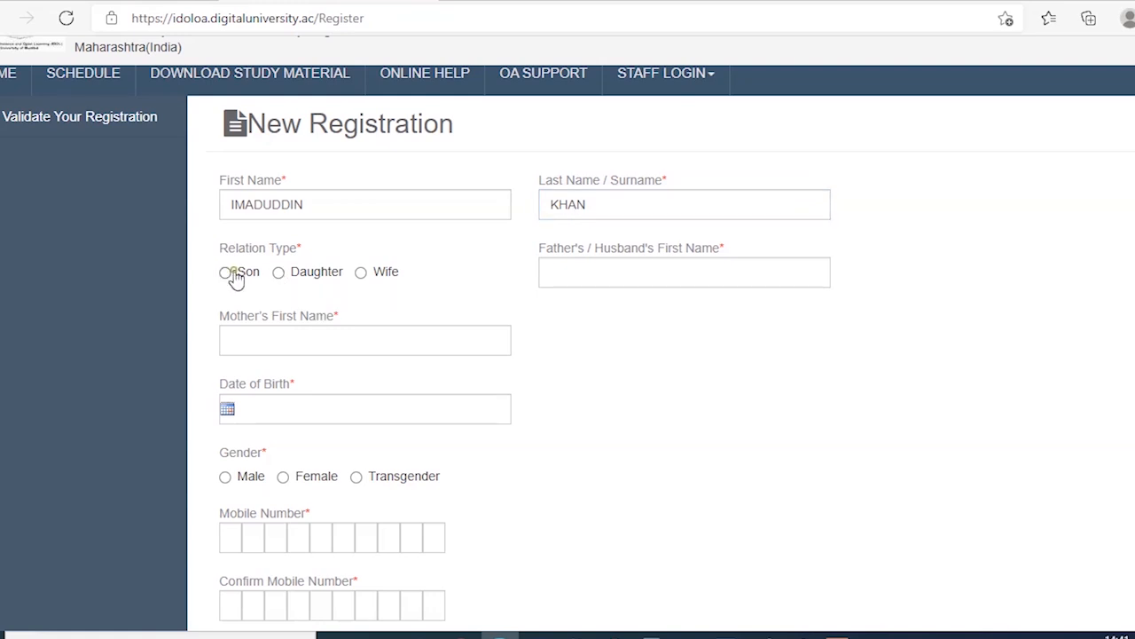
Fill in the father's and mother's first names
click(577, 274)
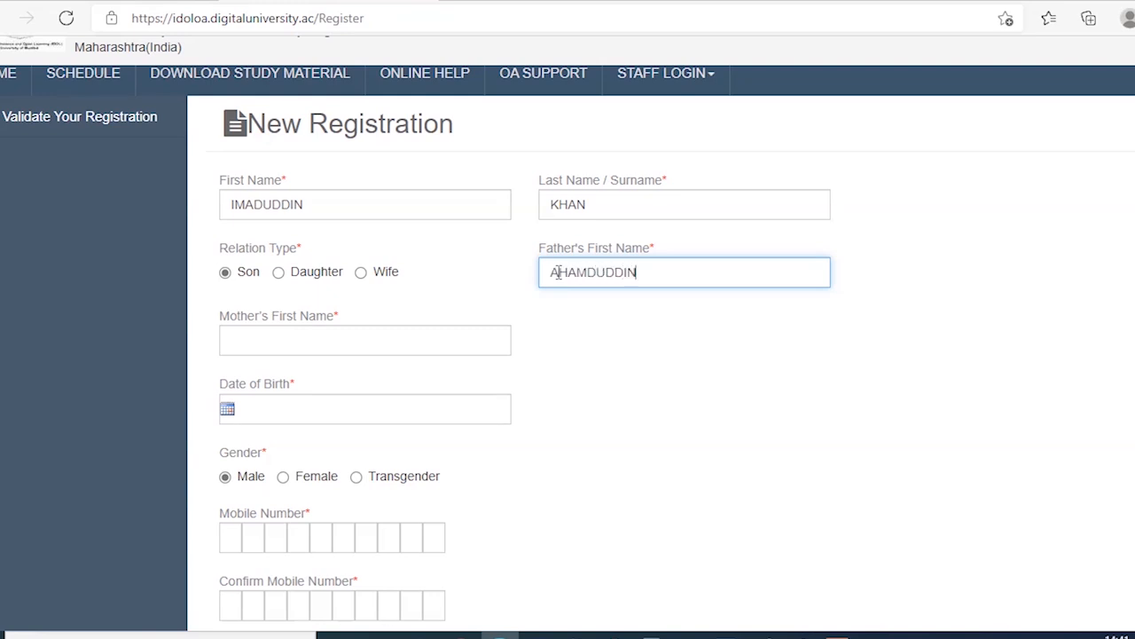
key(Tab)
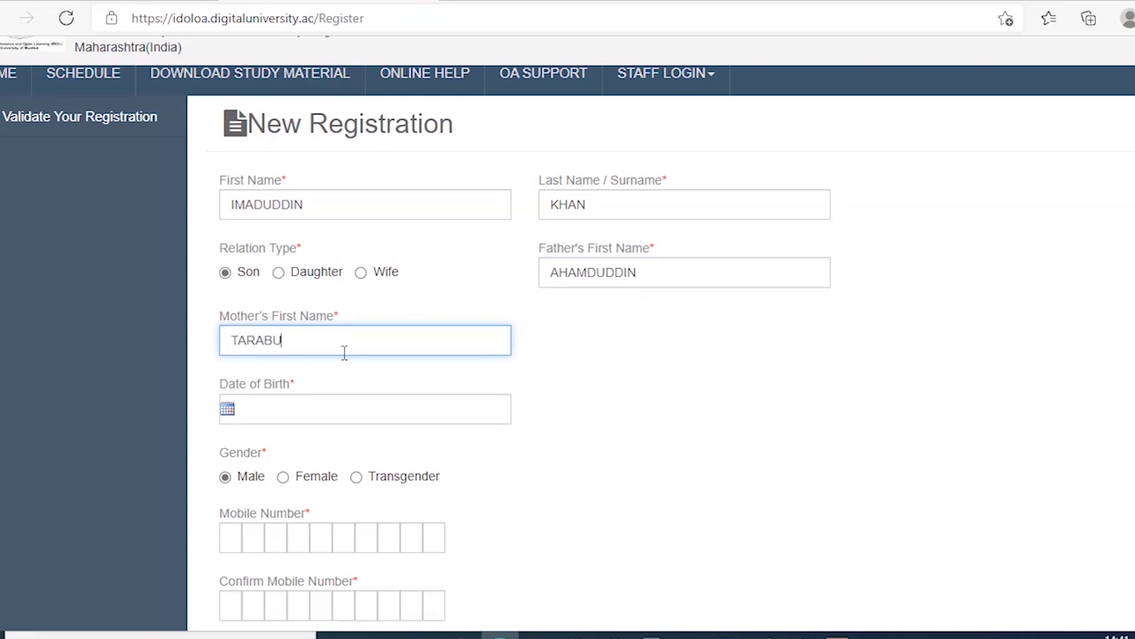
text(NNISHA)
key(Tab)
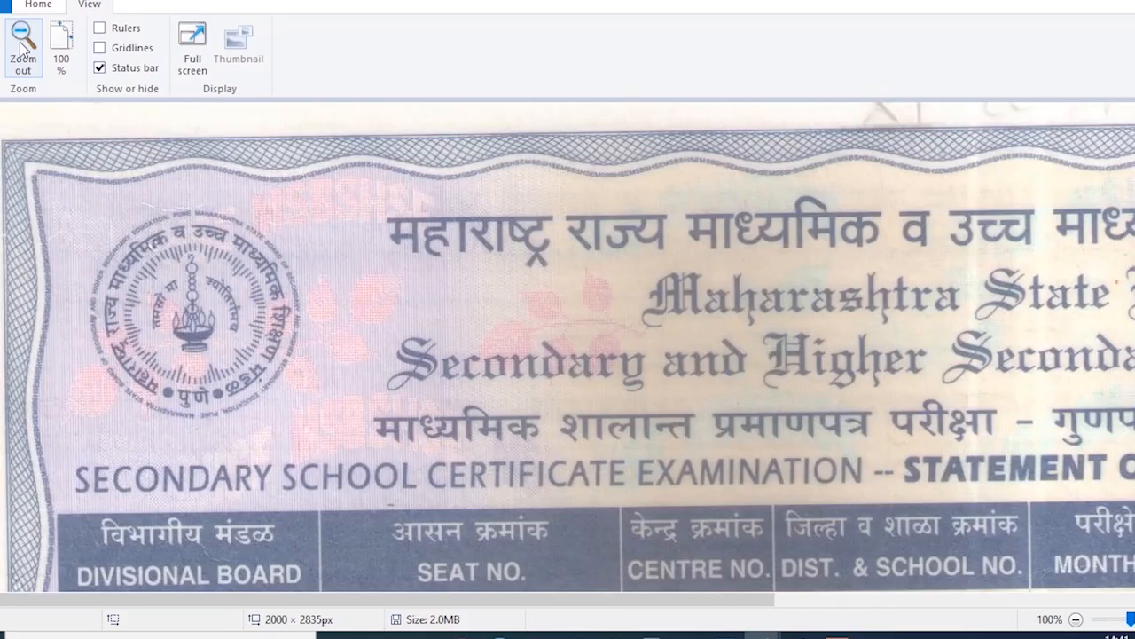
click(19, 42)
click(19, 42)
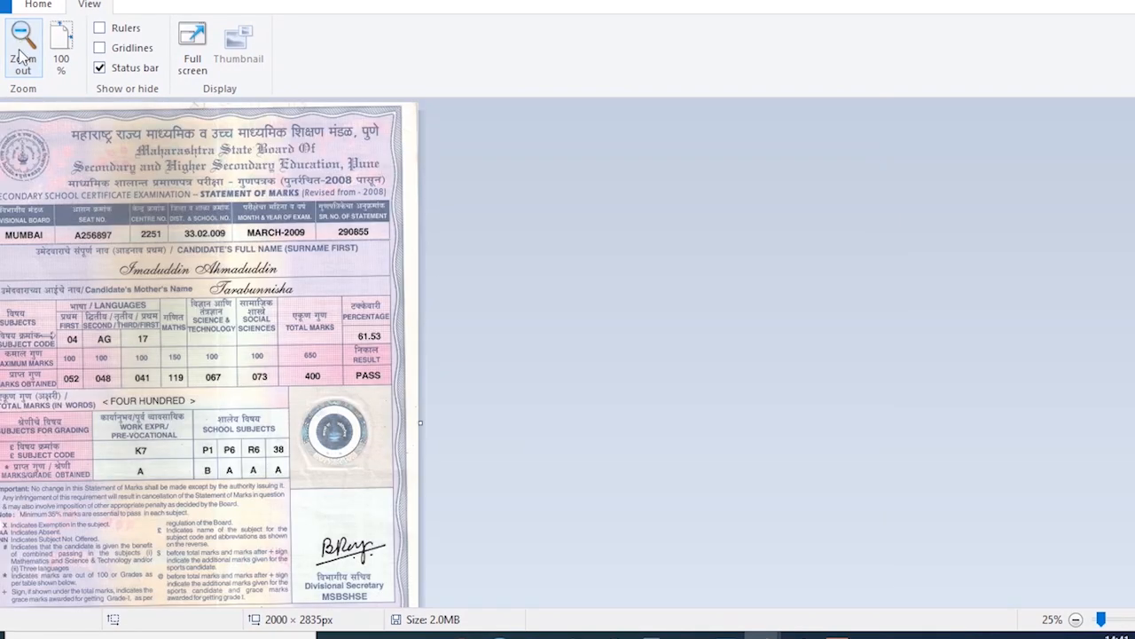
scroll(213, 353, down, 2)
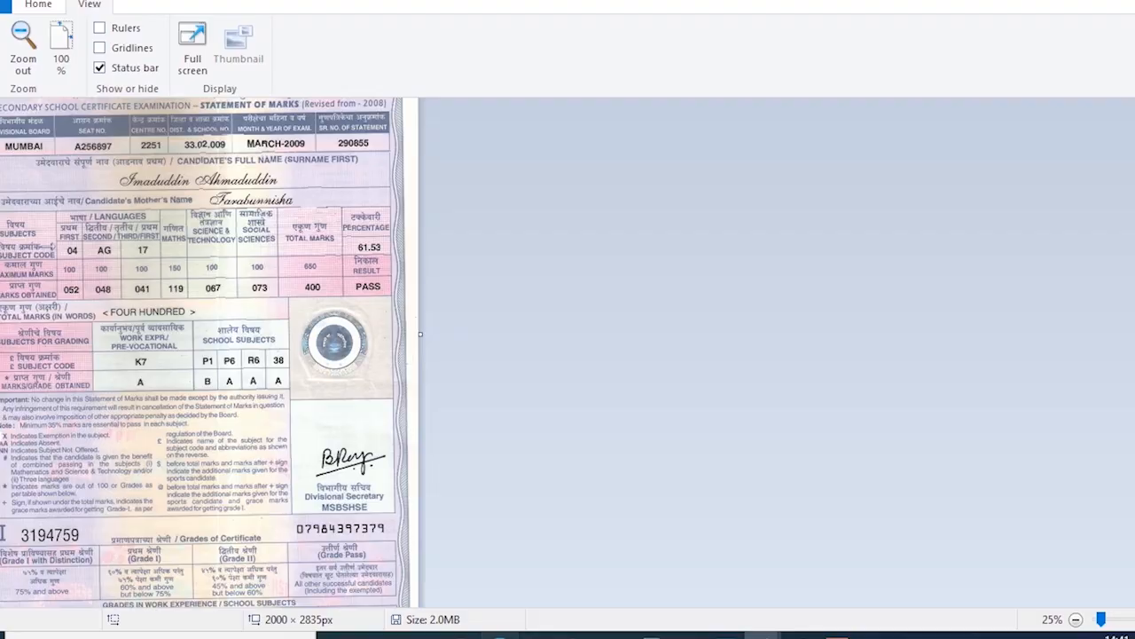
click(501, 636)
key(BackSpace)
key(BackSpace)
key(BackSpace)
key(BackSpace)
key(BackSpace)
key(BackSpace)
key(BackSpace)
key(BackSpace)
key(BackSpace)
key(BackSpace)
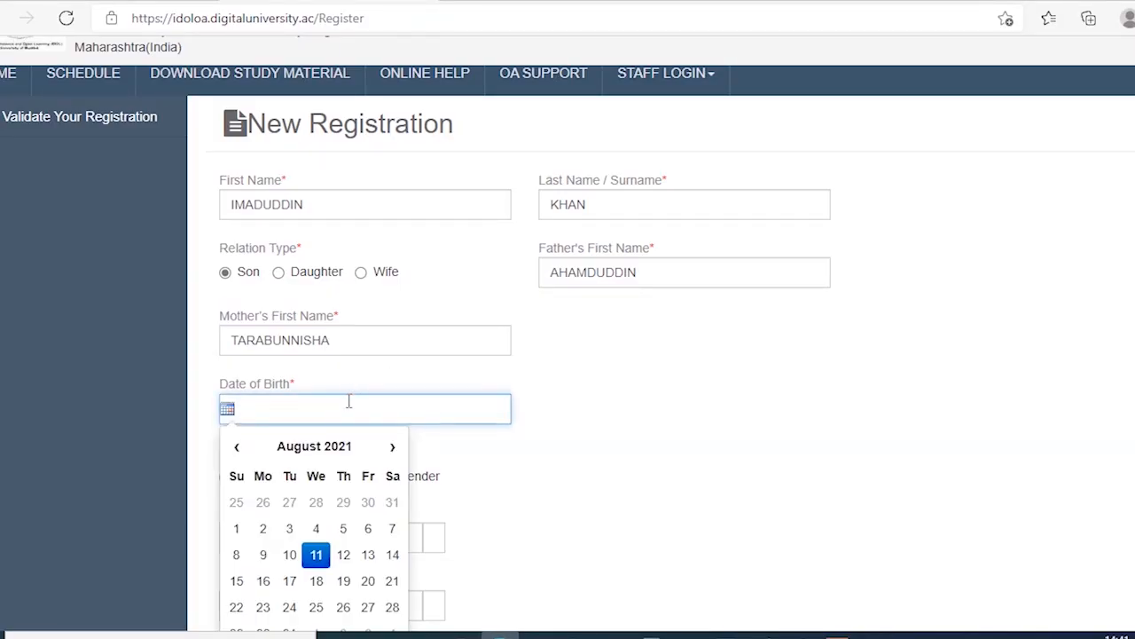
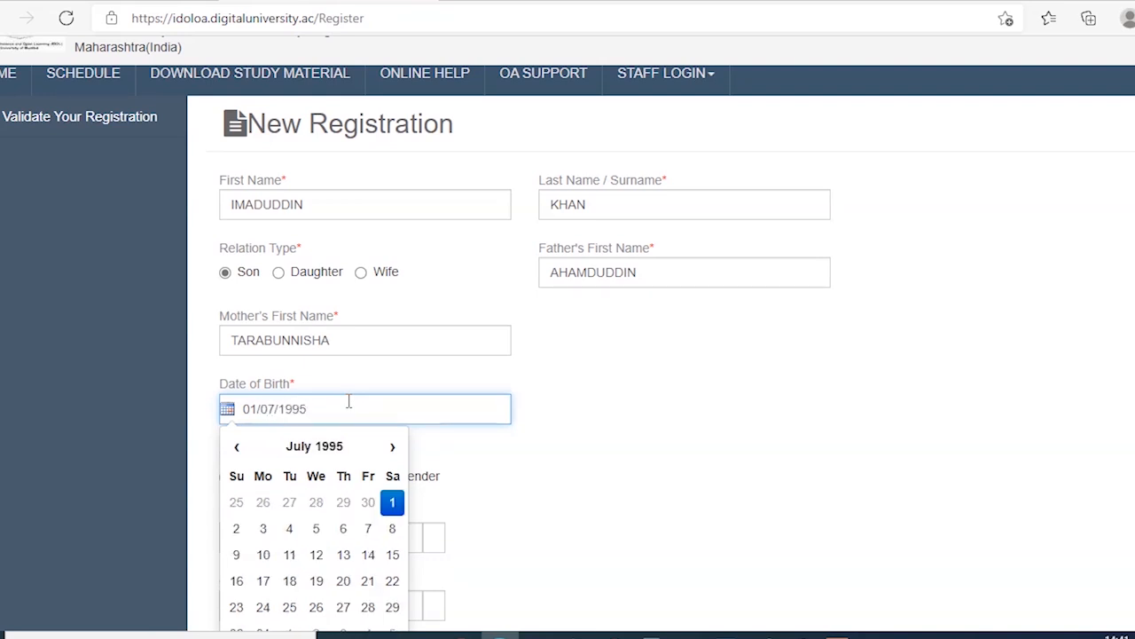
key(Tab)
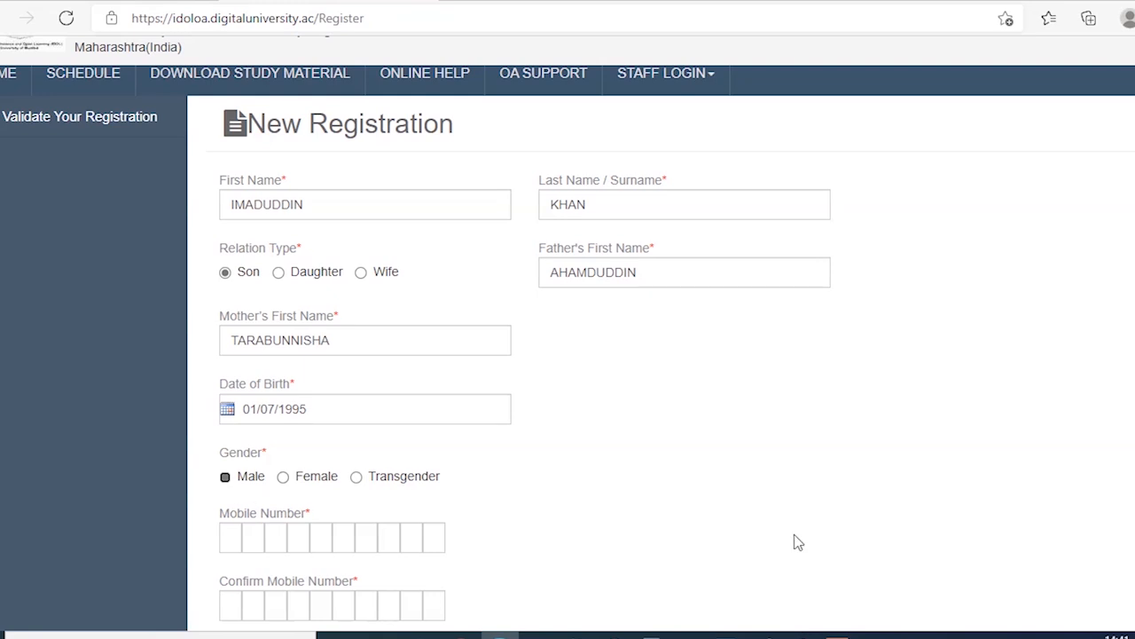
scroll(535, 346, down, 2)
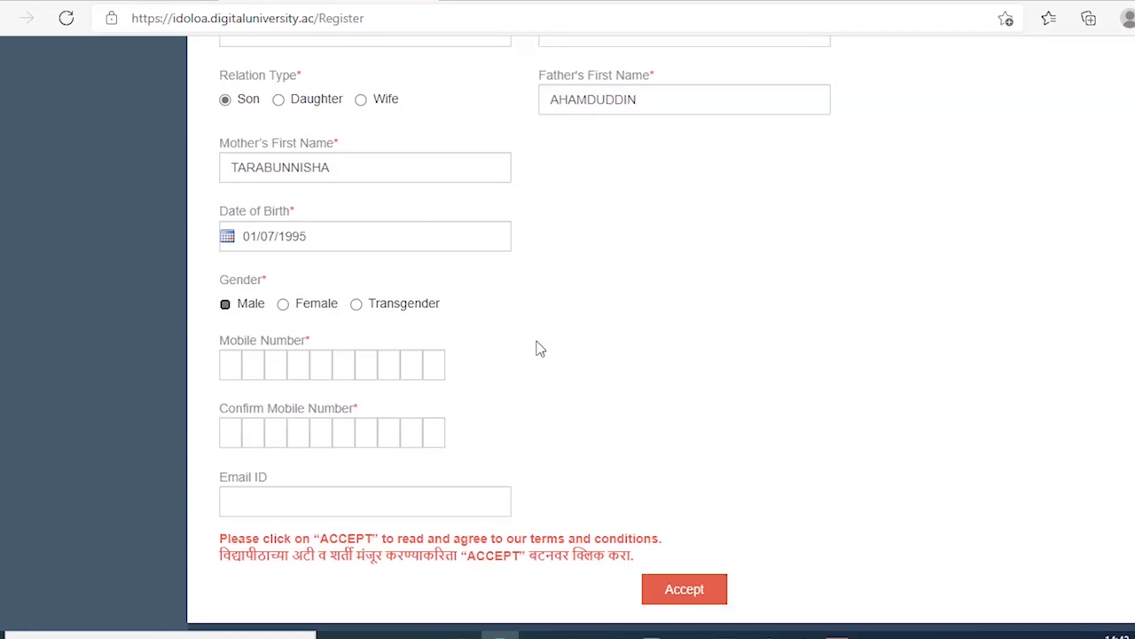
click(230, 363)
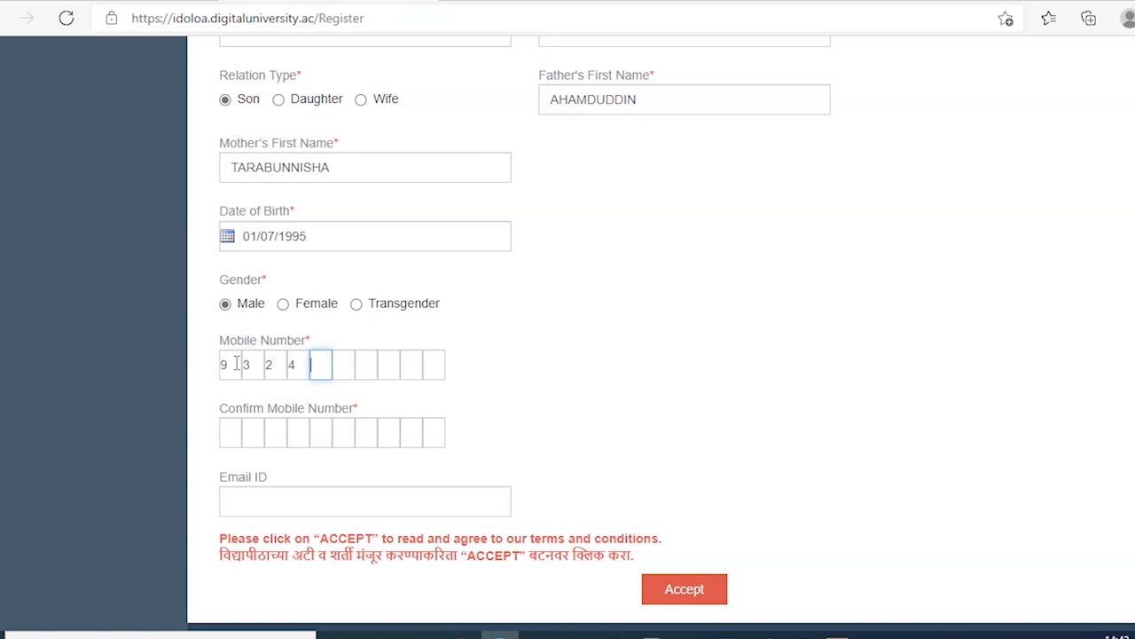
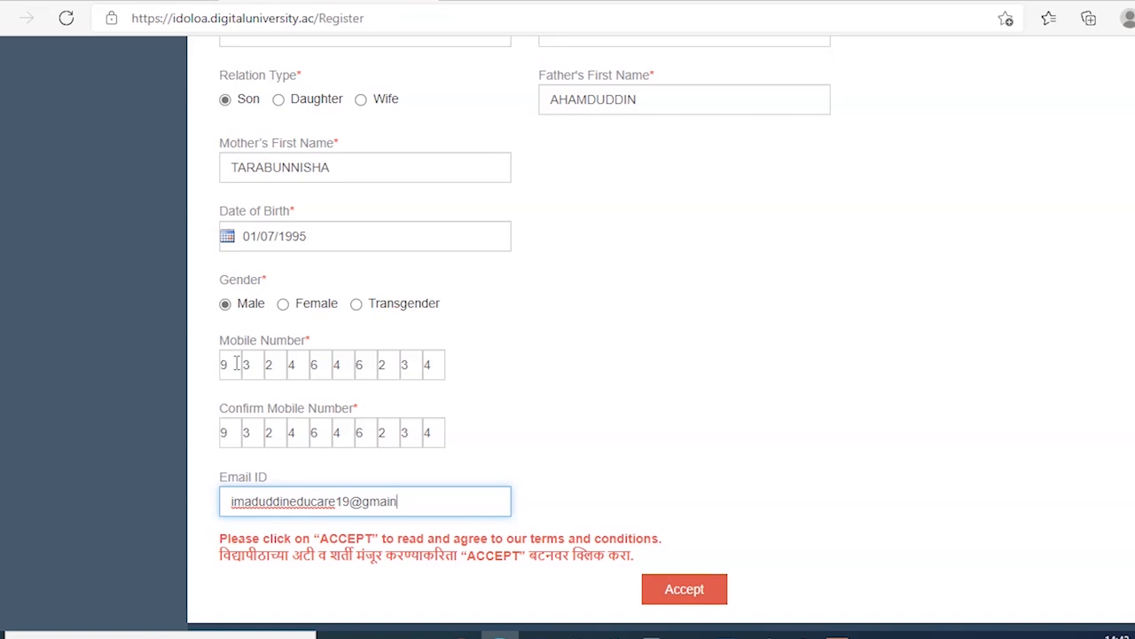
Accept the terms, confirm reading the prospectus, agree to the candidate agreement, and submit the registration
click(710, 595)
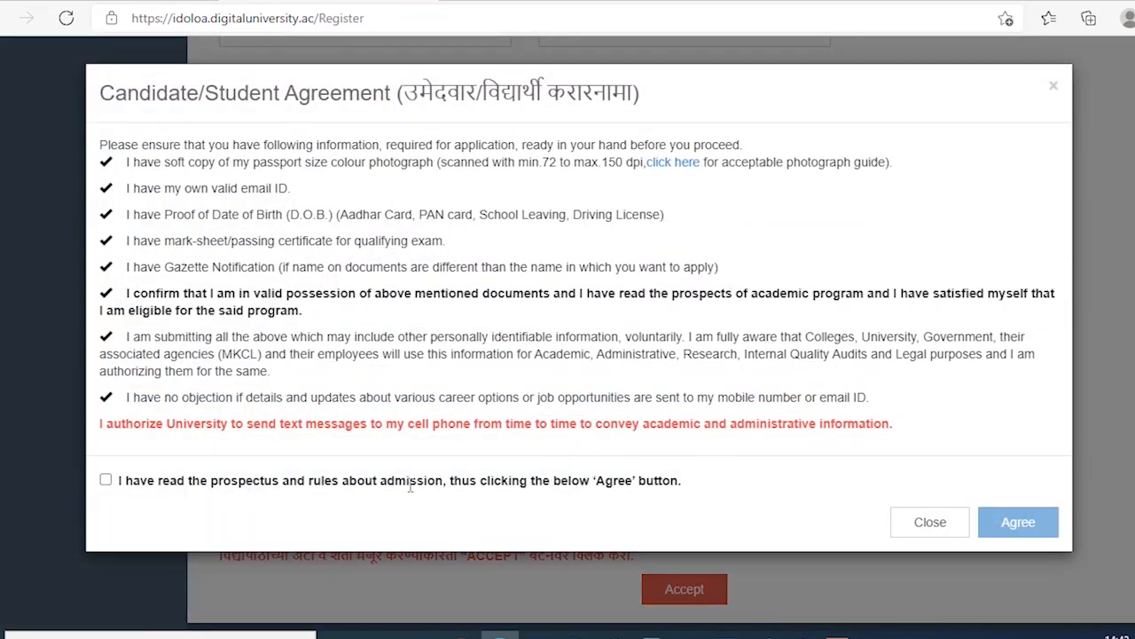
click(106, 480)
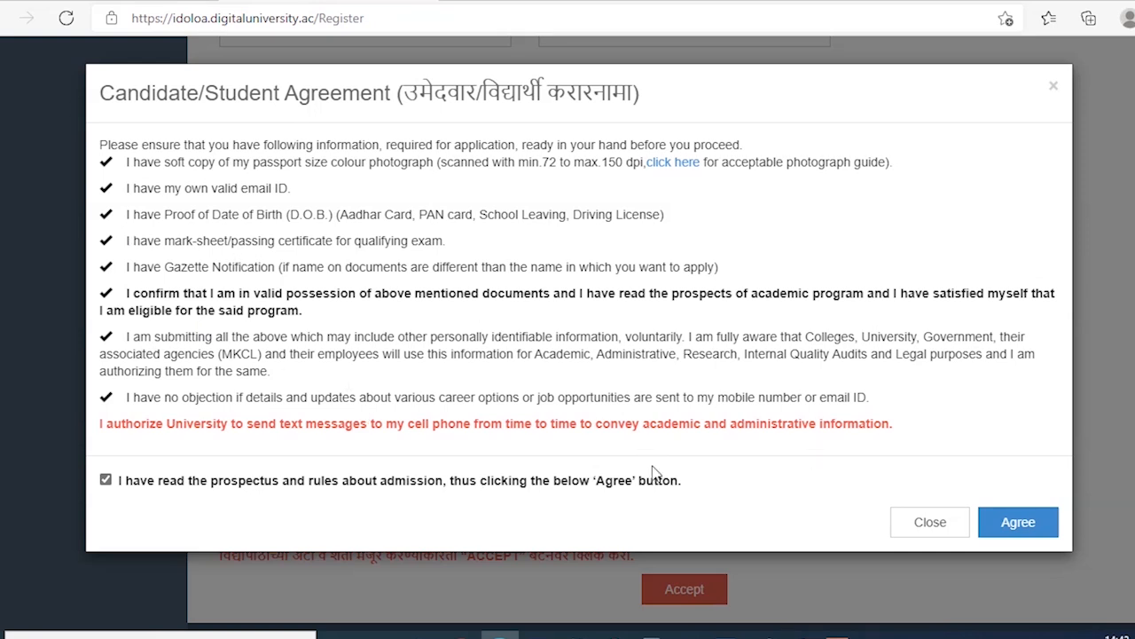
click(1020, 524)
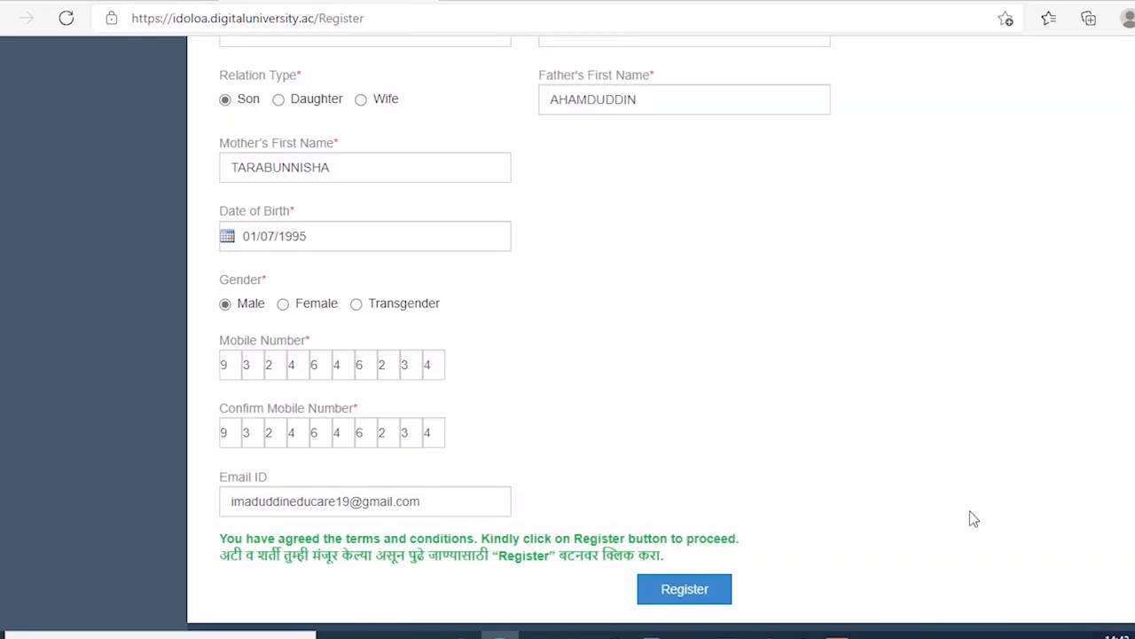
click(688, 593)
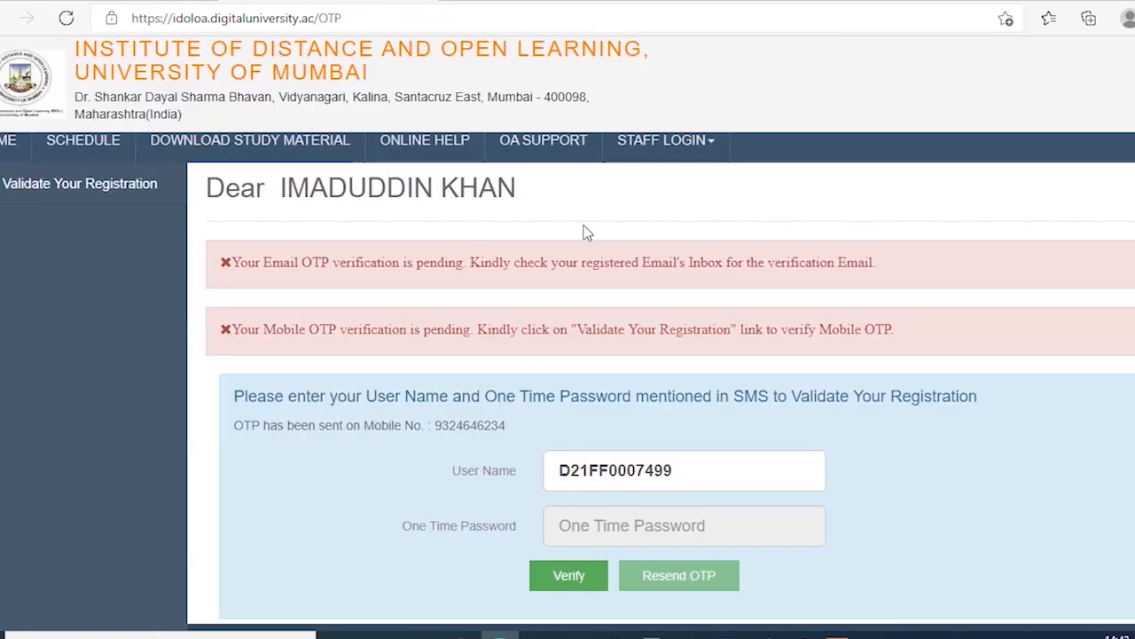
Enter the one-time password from the SMS and verify the mobile number
click(605, 523)
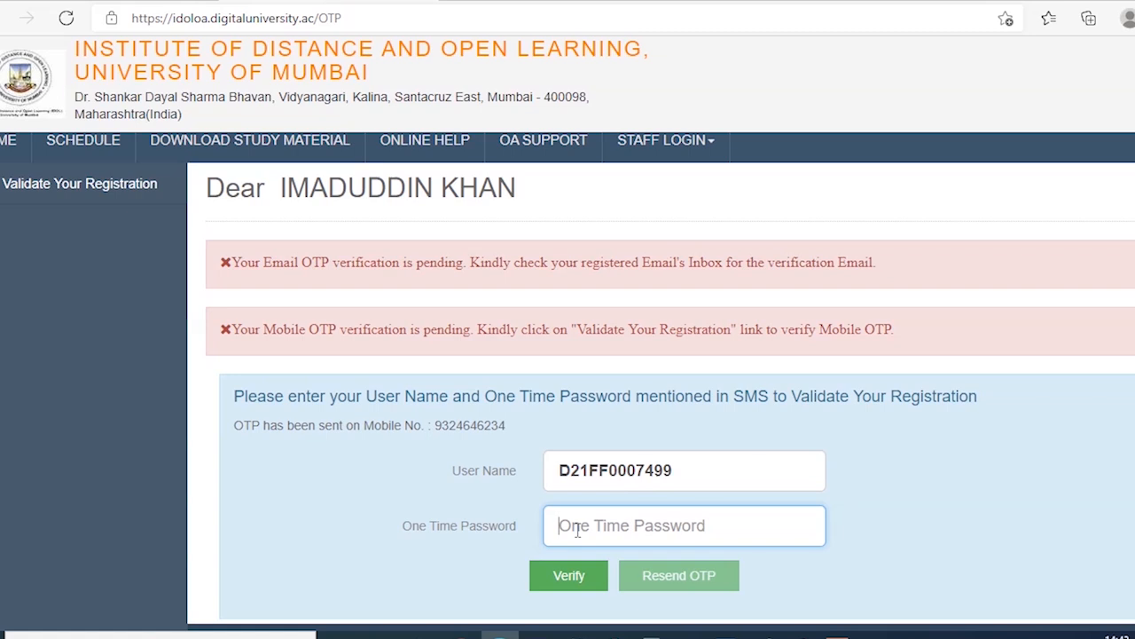
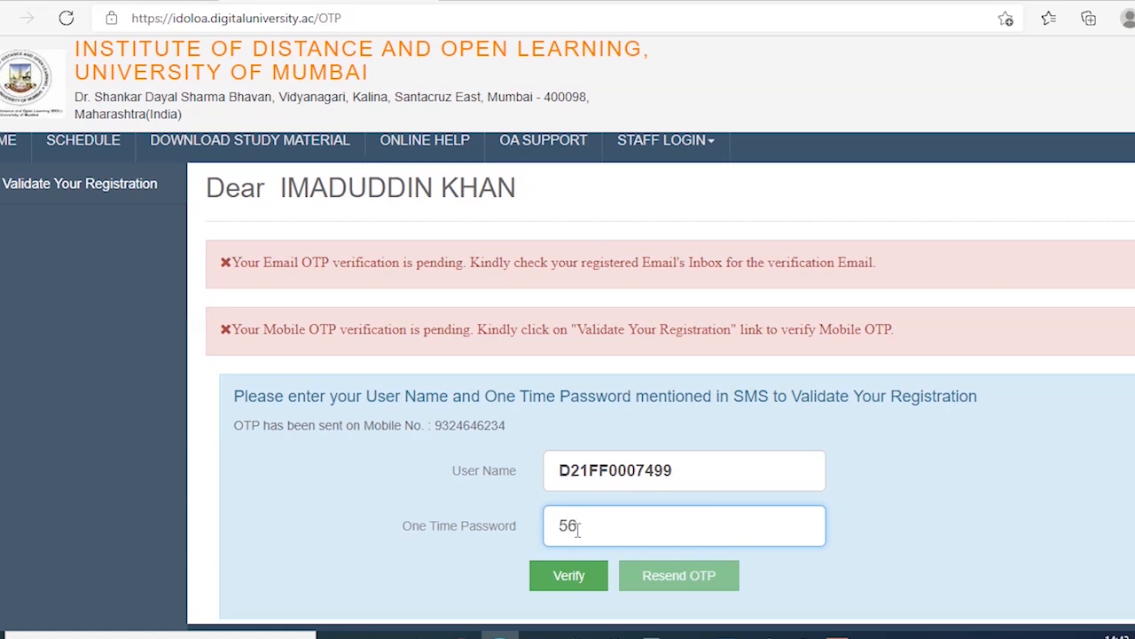
click(573, 585)
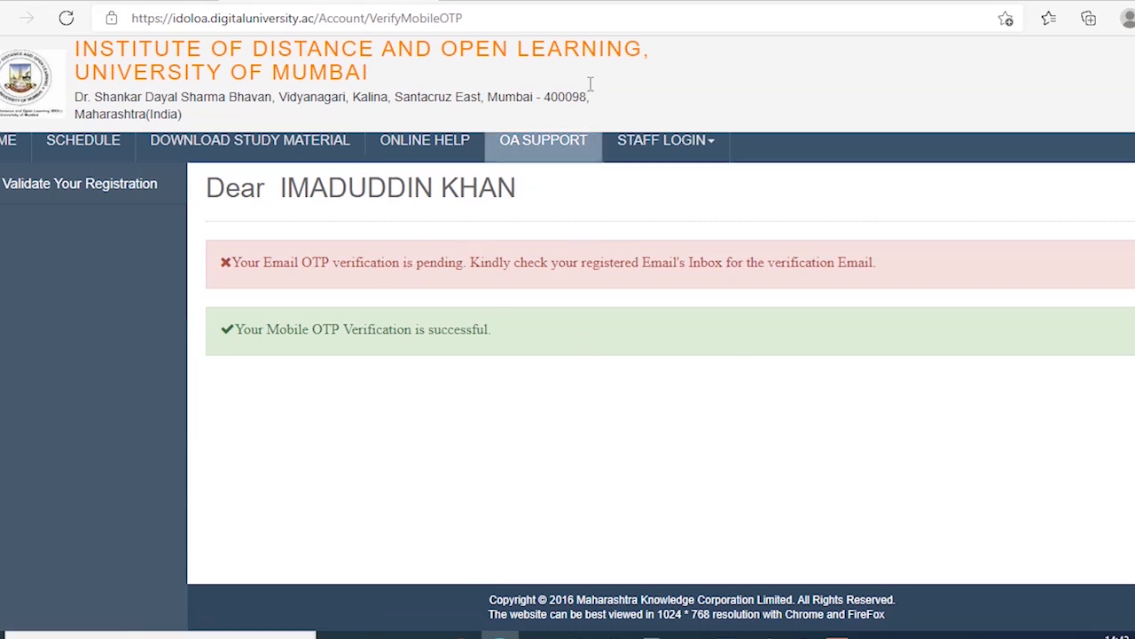
Refresh the Gmail inbox, open the Confirm Registration email, and follow its validation link
click(462, 634)
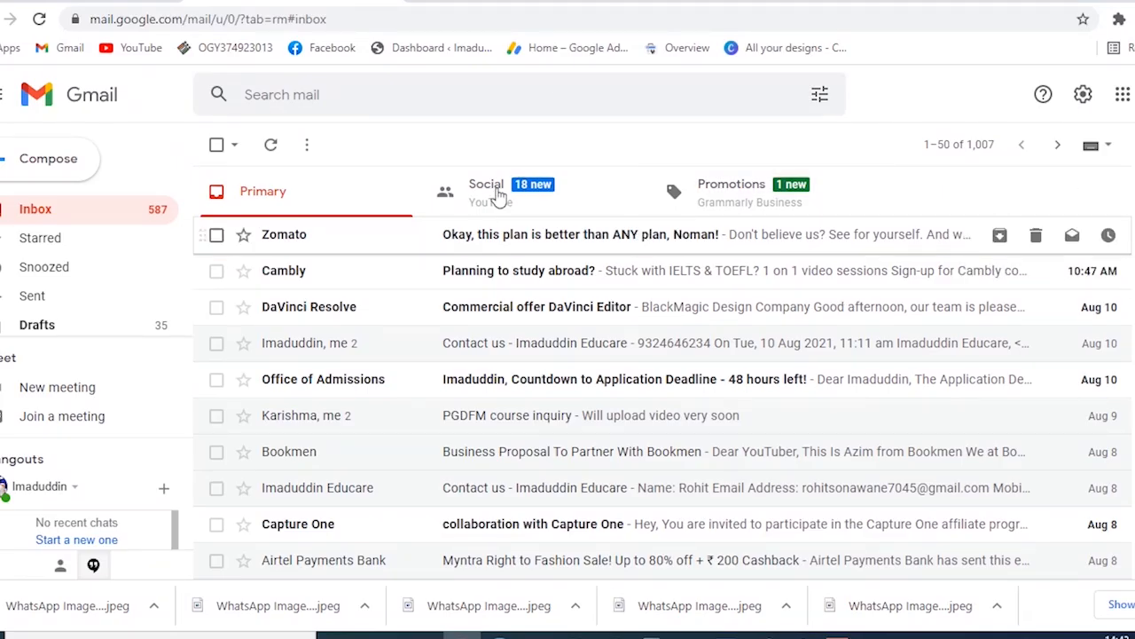
click(271, 150)
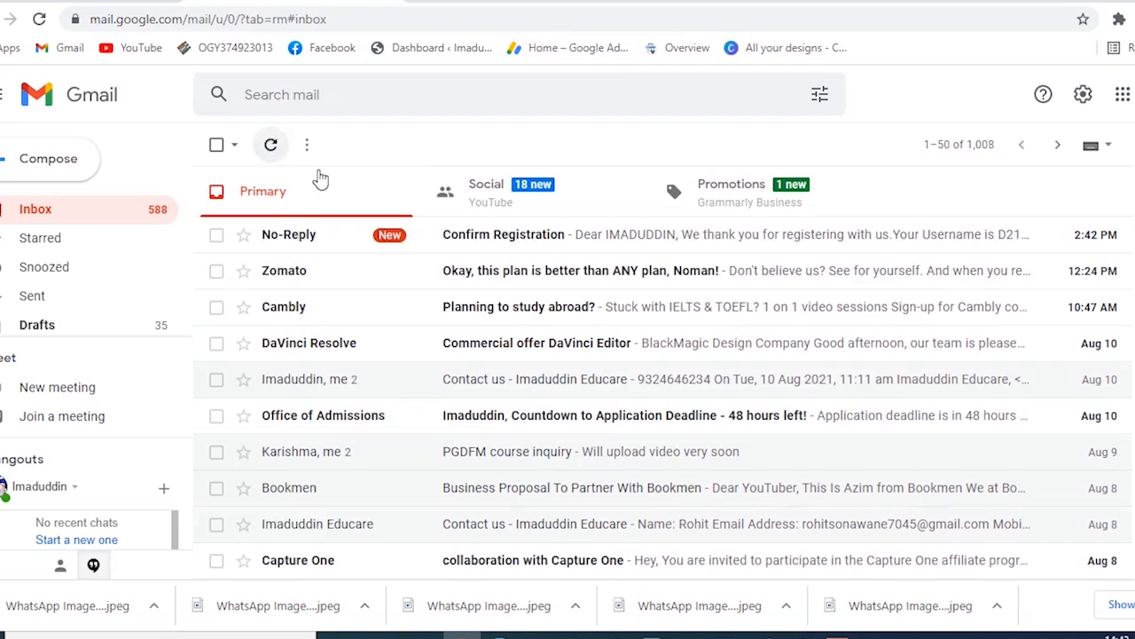
click(490, 232)
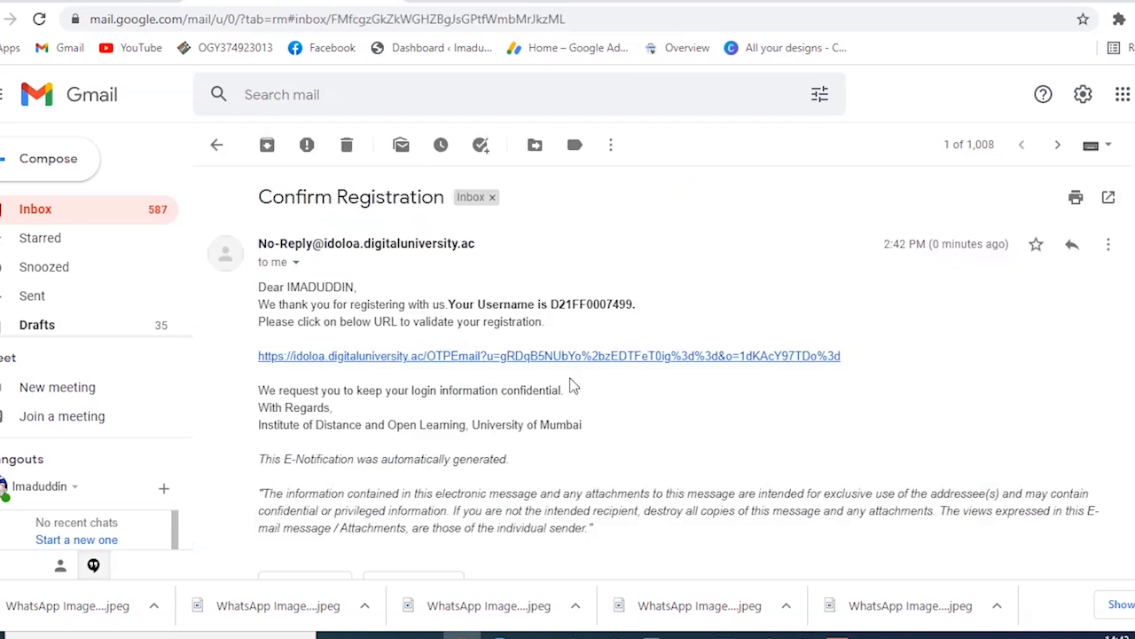
click(523, 355)
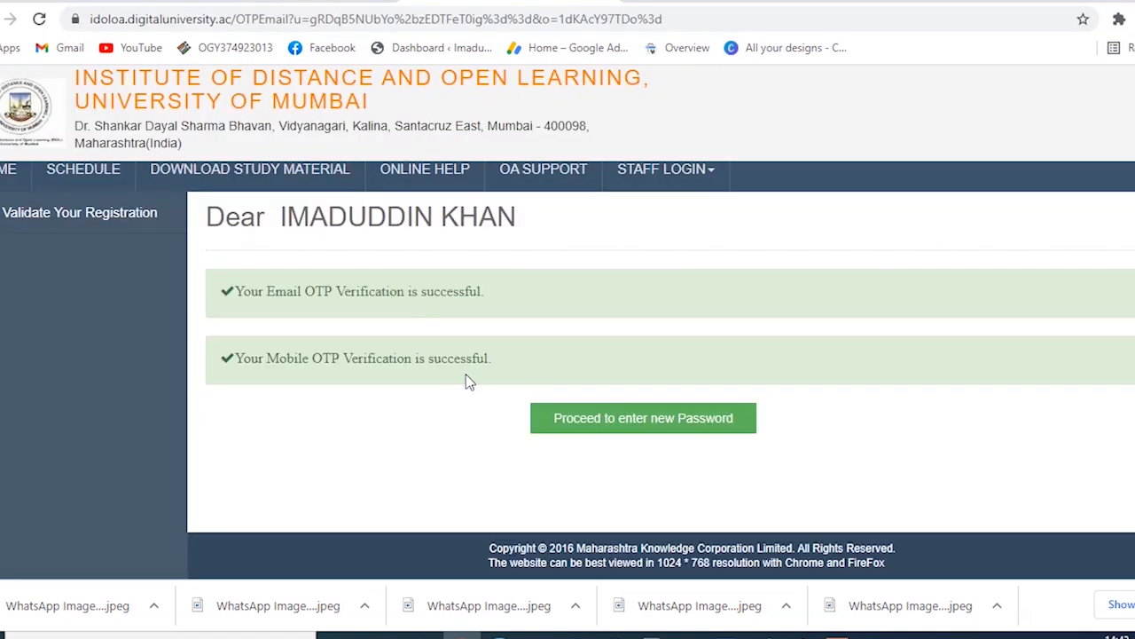
Proceed to the password page and enter the new account password and its confirmation
click(597, 418)
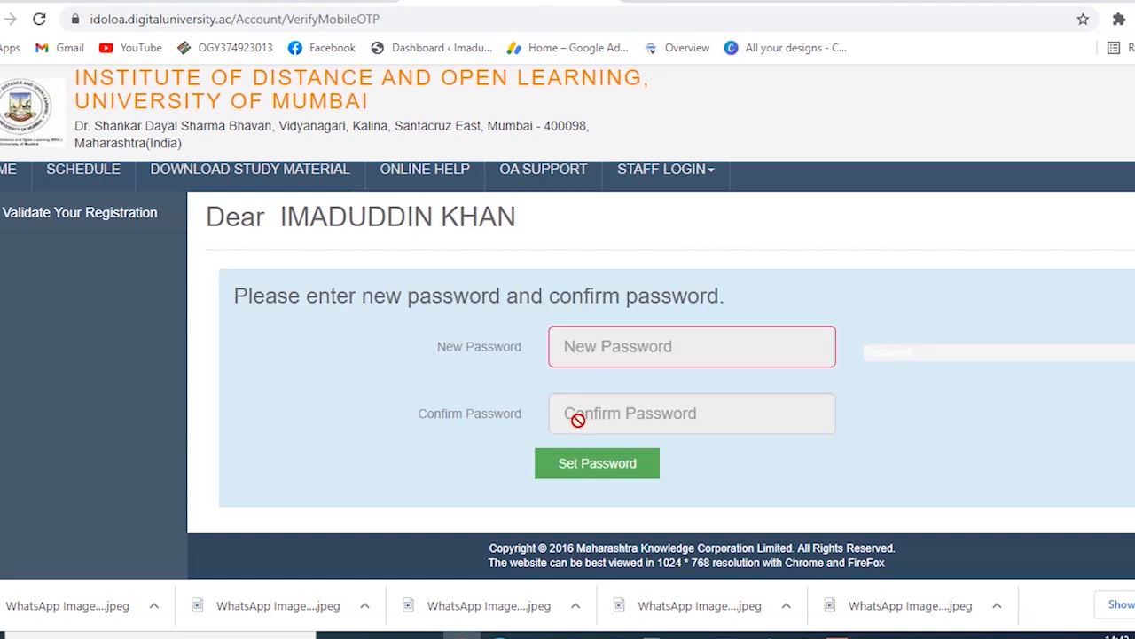
click(616, 347)
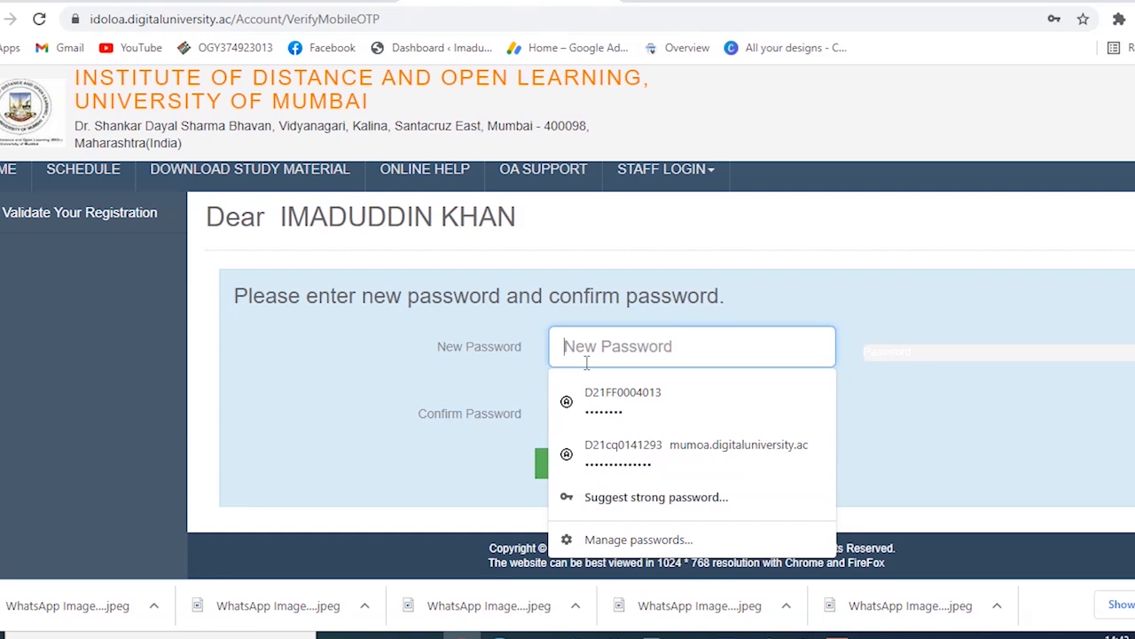
text(•••)
key(BackSpace)
key(BackSpace)
key(BackSpace)
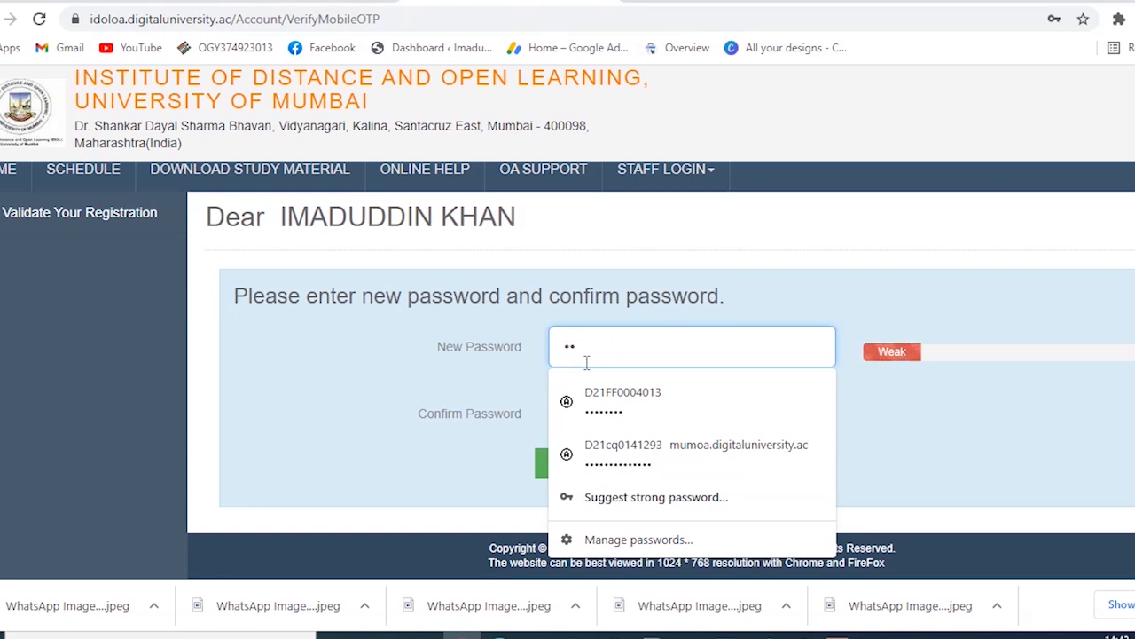
text(••)
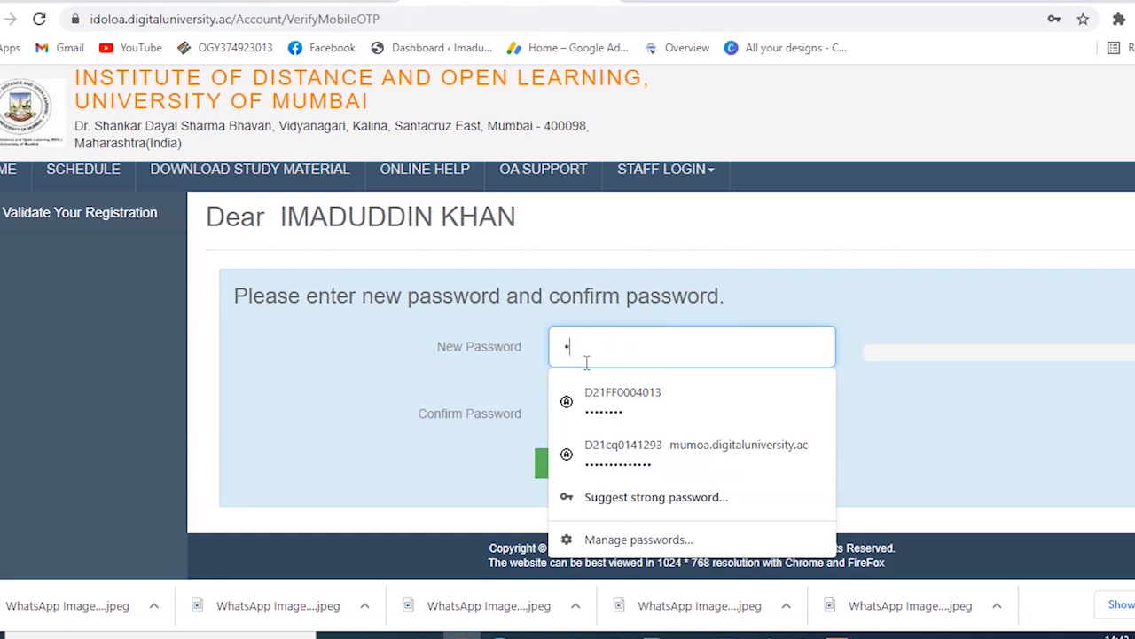
text(••)
key(BackSpace)
key(BackSpace)
key(BackSpace)
key(BackSpace)
text(•)
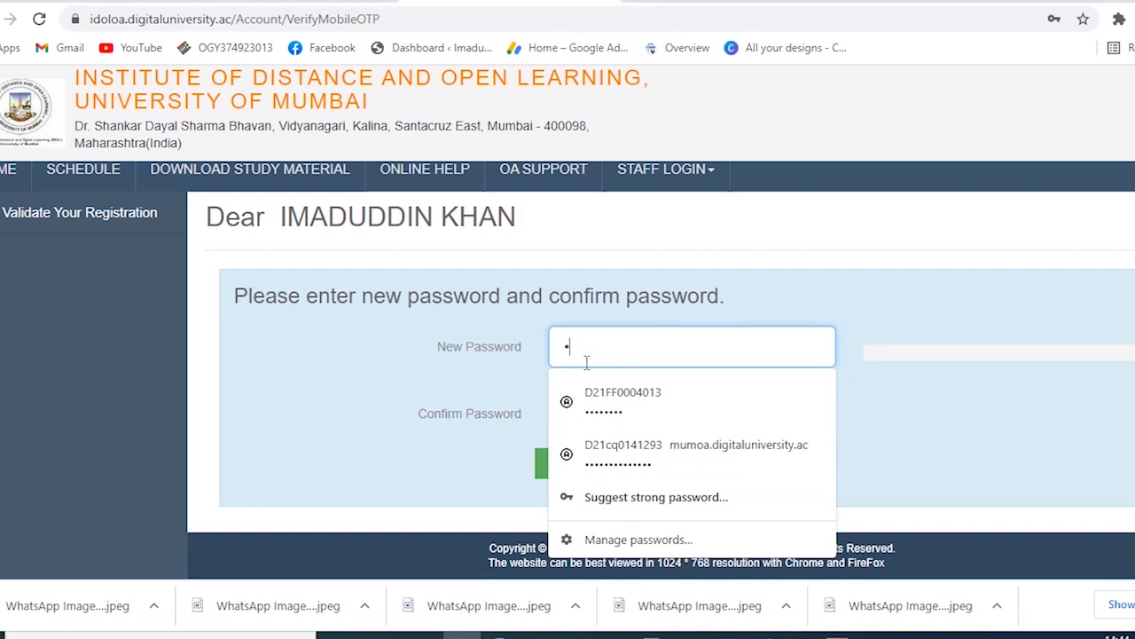
text(•••)
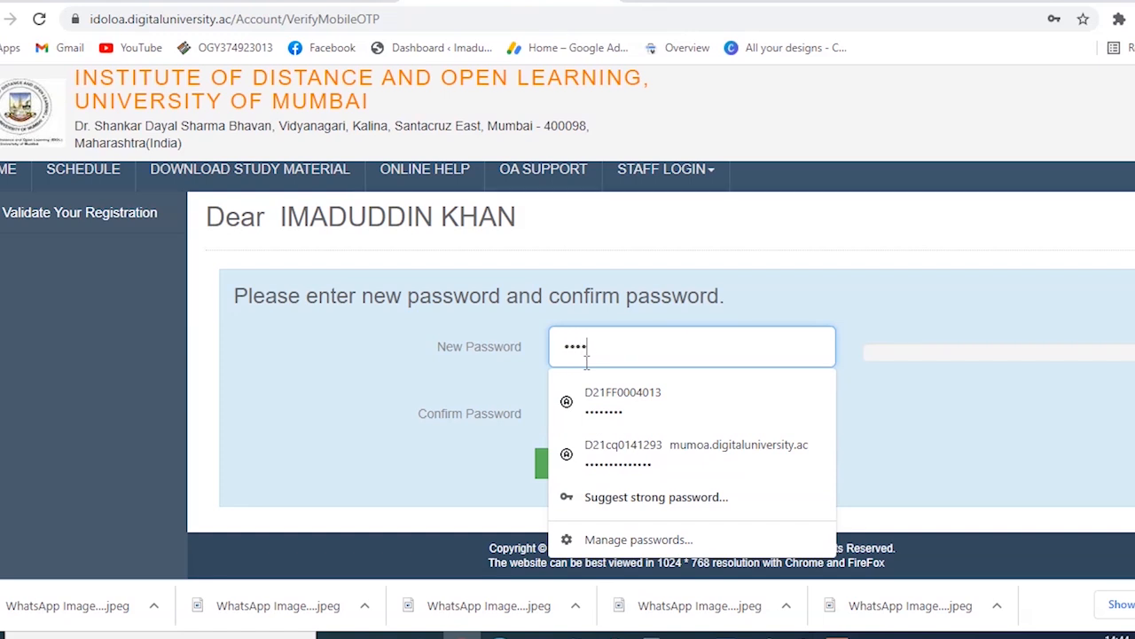
text(•••••)
key(Tab)
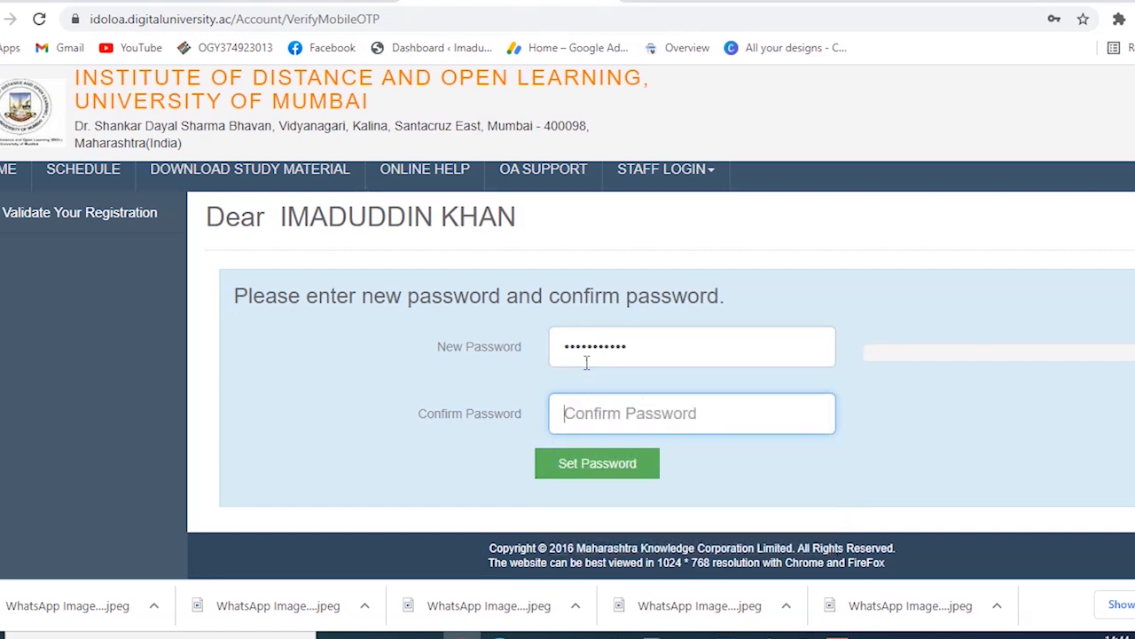
text(•)
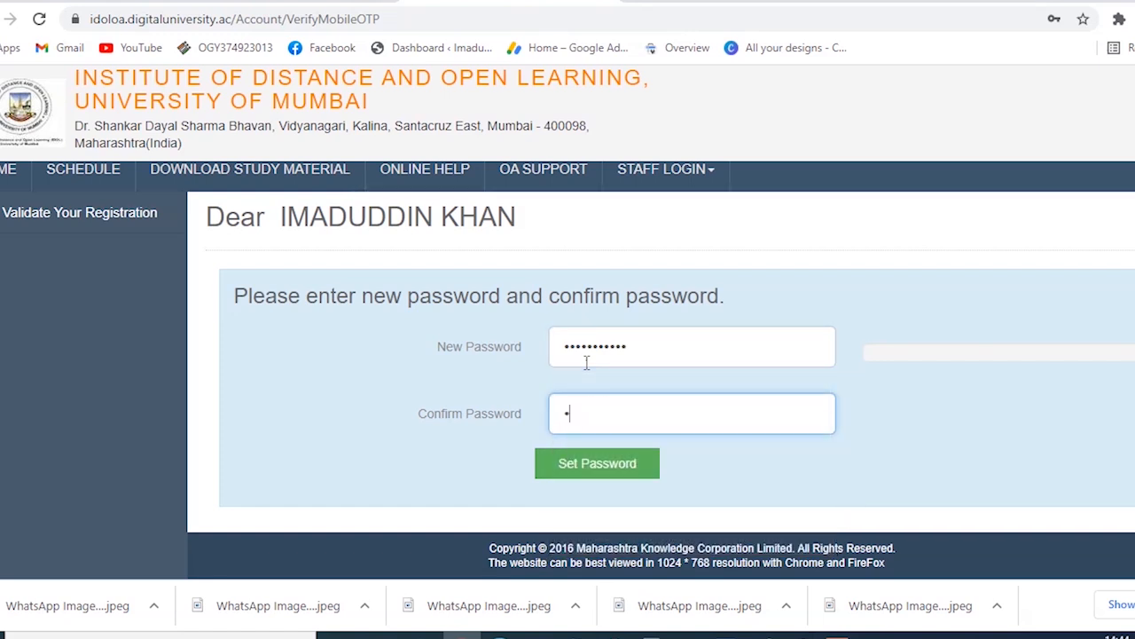
key(BackSpace)
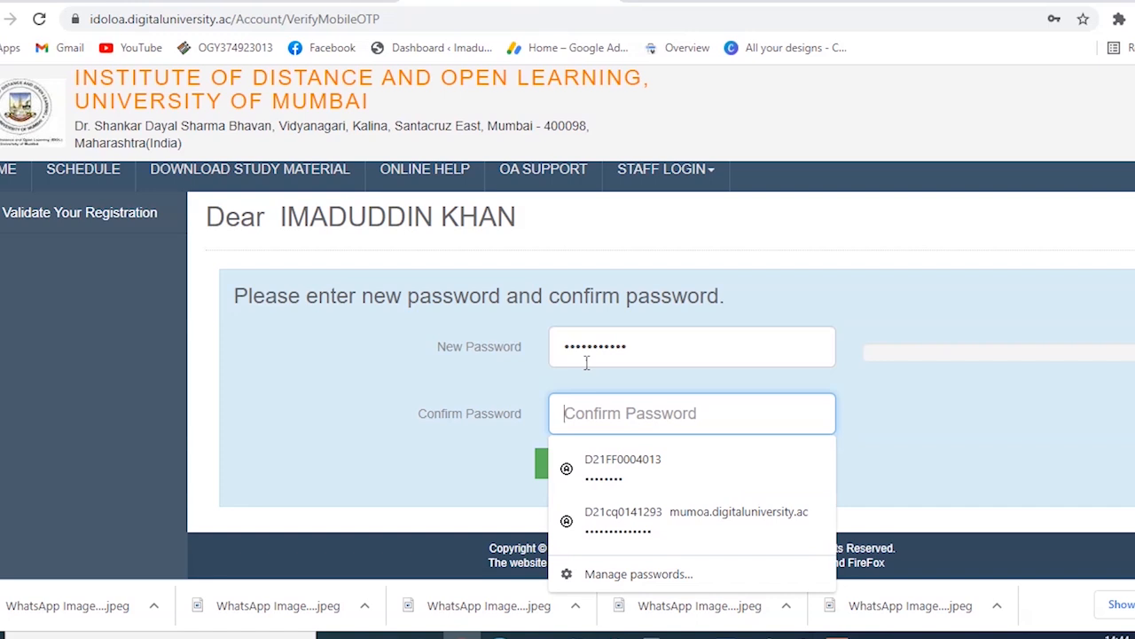
text(••)
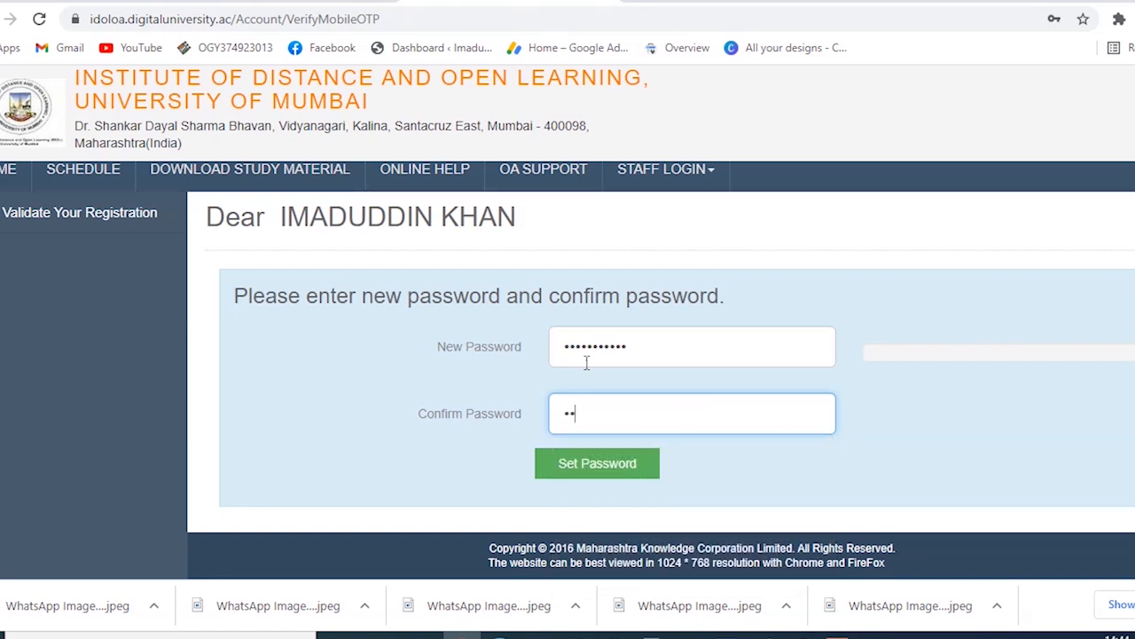
text(•••••••••)
Save the new password, then log in with the registered username and let Edge remember it
click(581, 463)
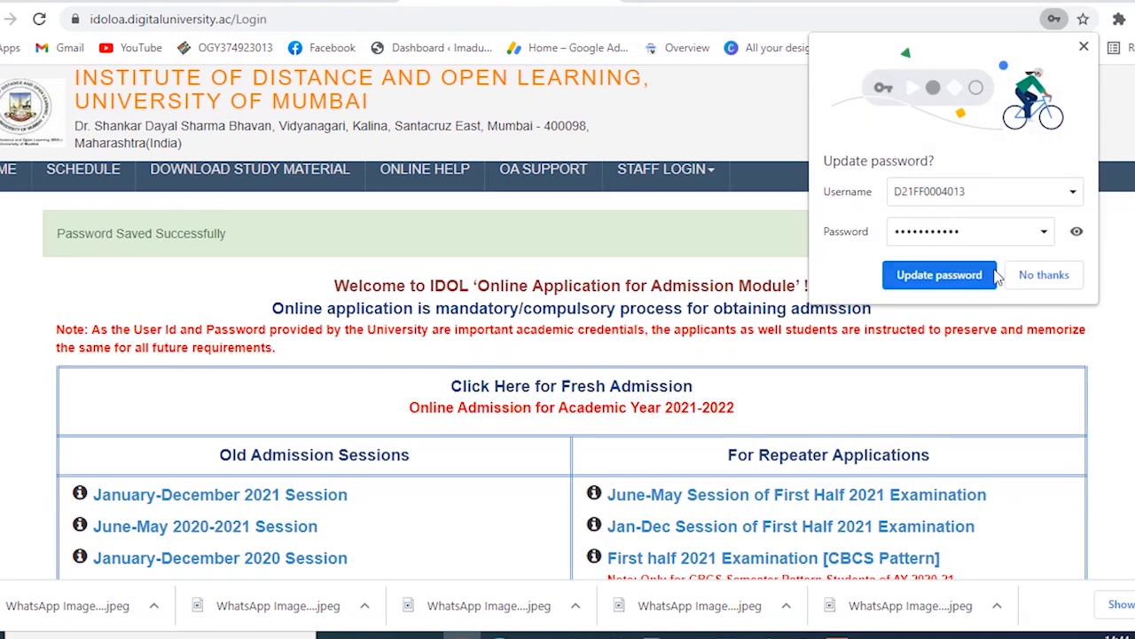
click(938, 276)
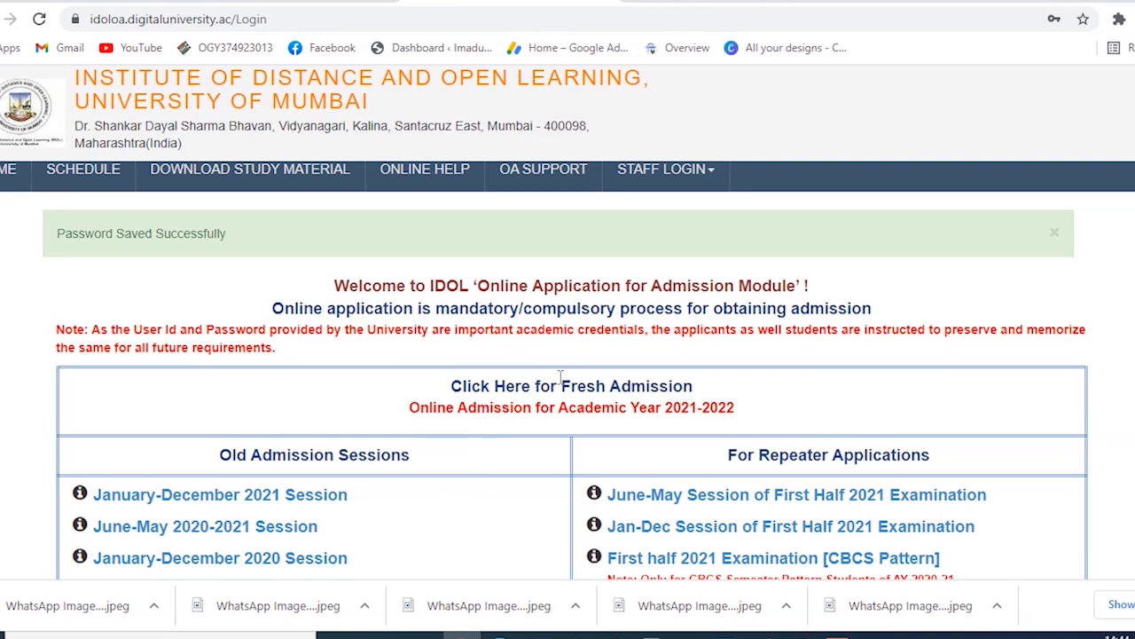
click(522, 415)
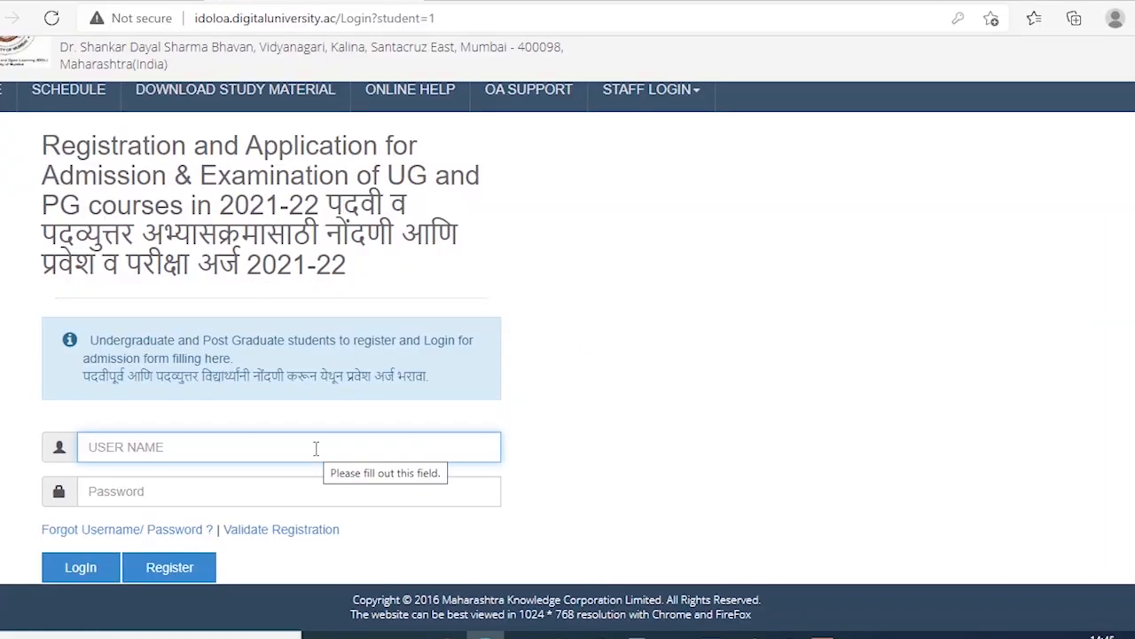
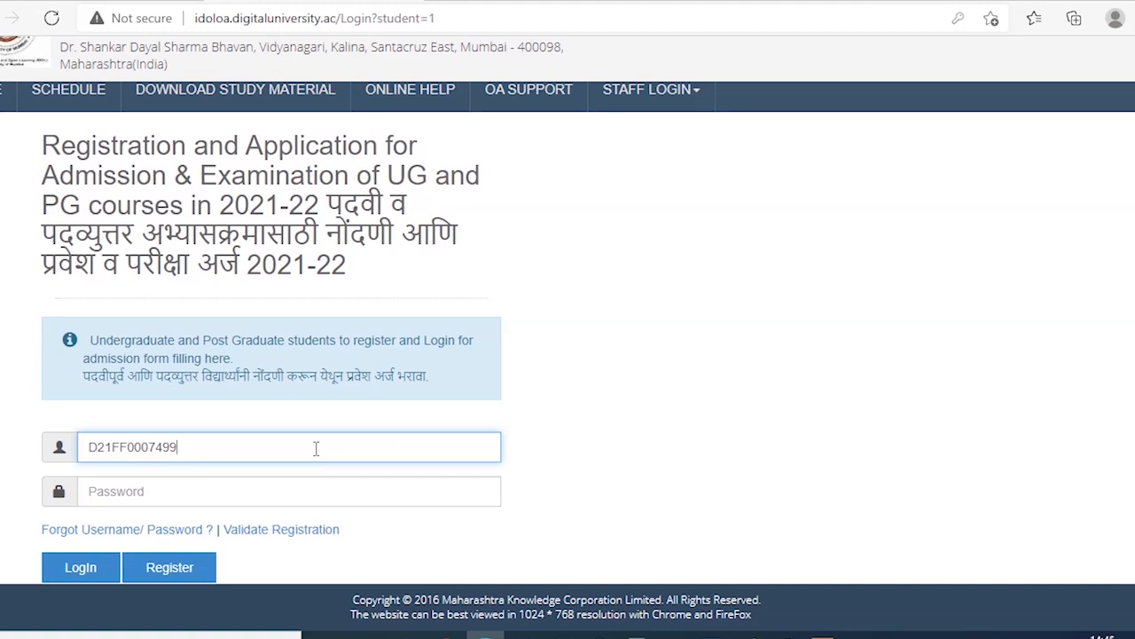
key(Tab)
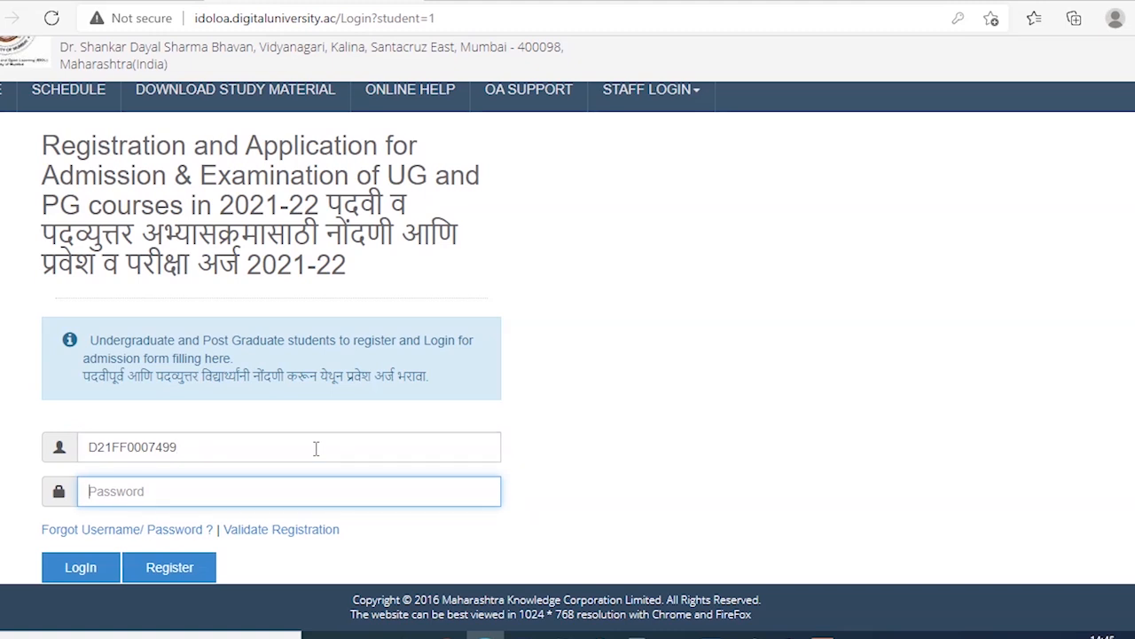
text(1)
click(98, 566)
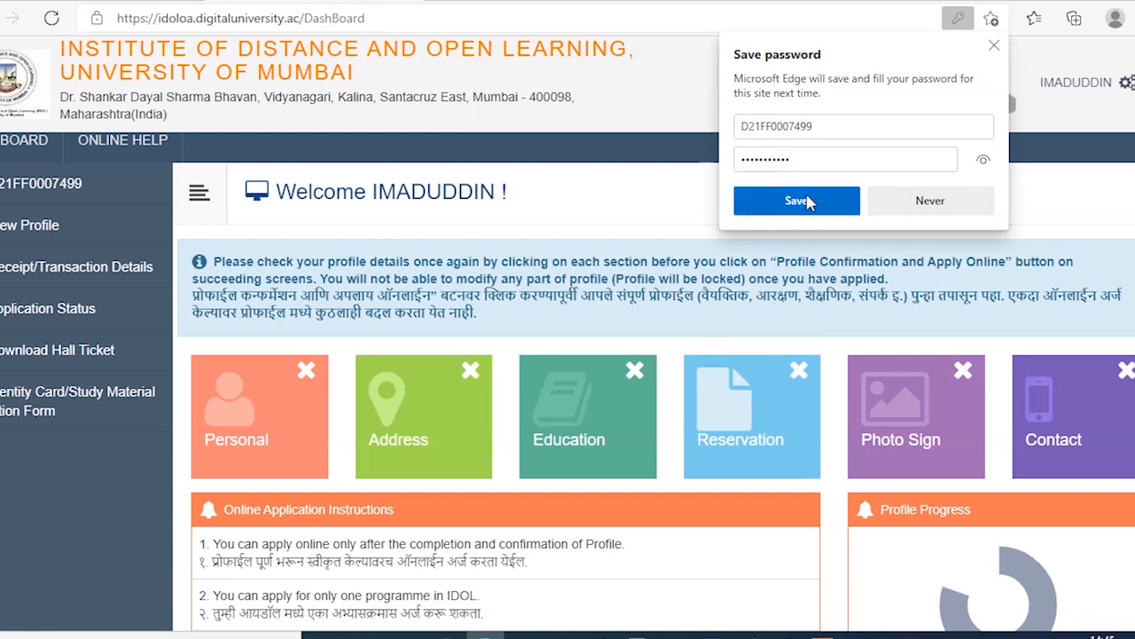
click(804, 201)
scroll(567, 355, down, 2)
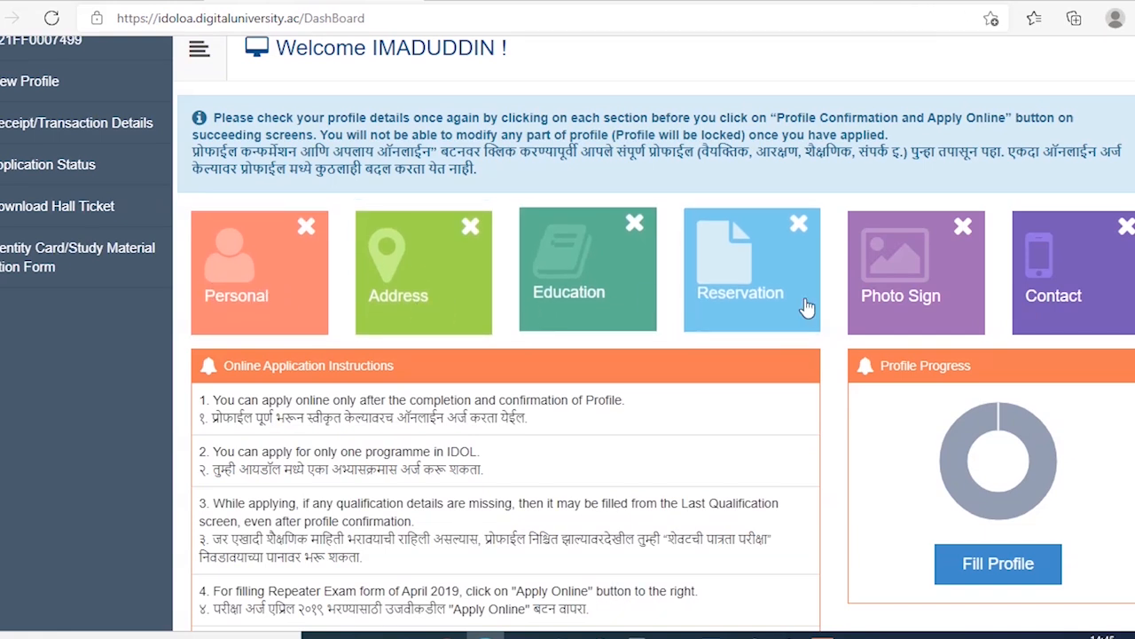
In the photo and signature section, upload 'pic' from the admission doc folder as the photograph
click(901, 292)
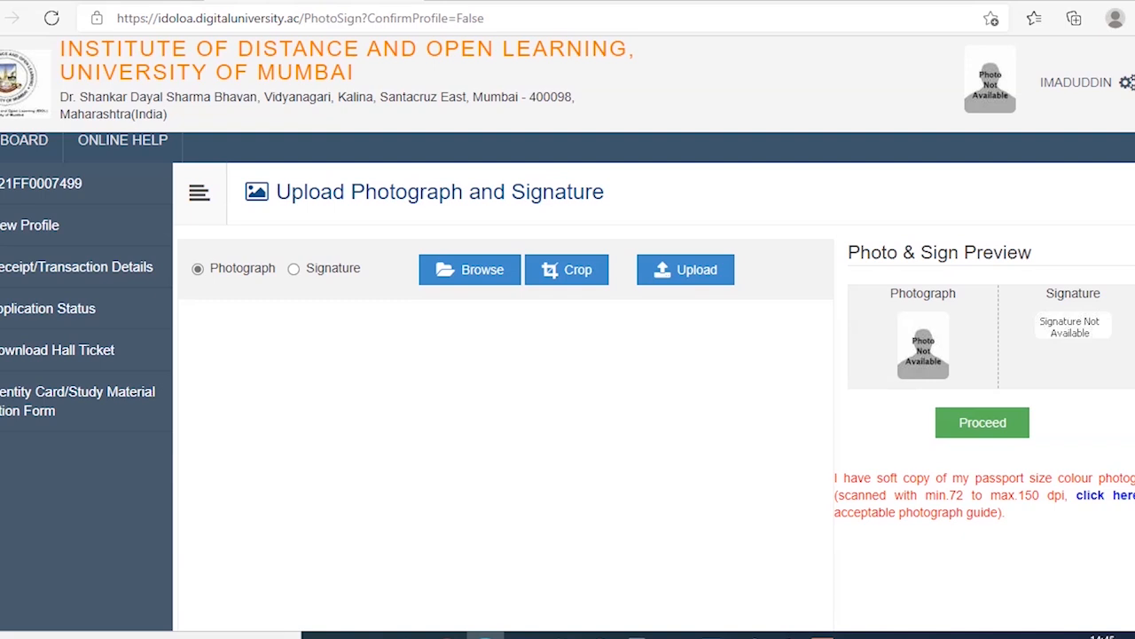
scroll(568, 355, down, 1)
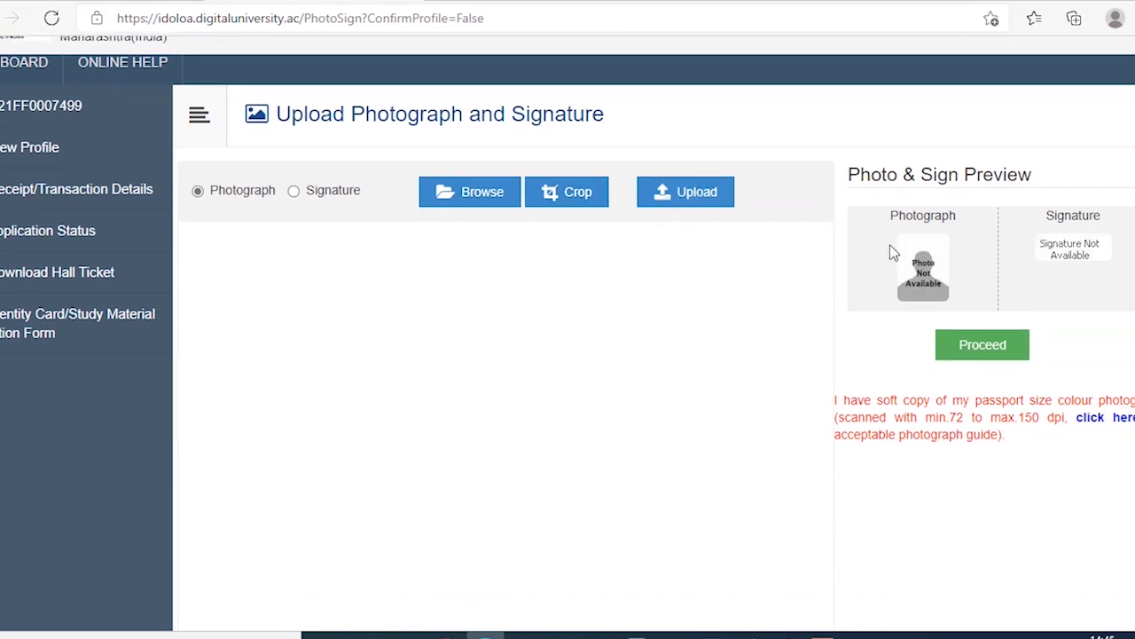
scroll(568, 355, up, 1)
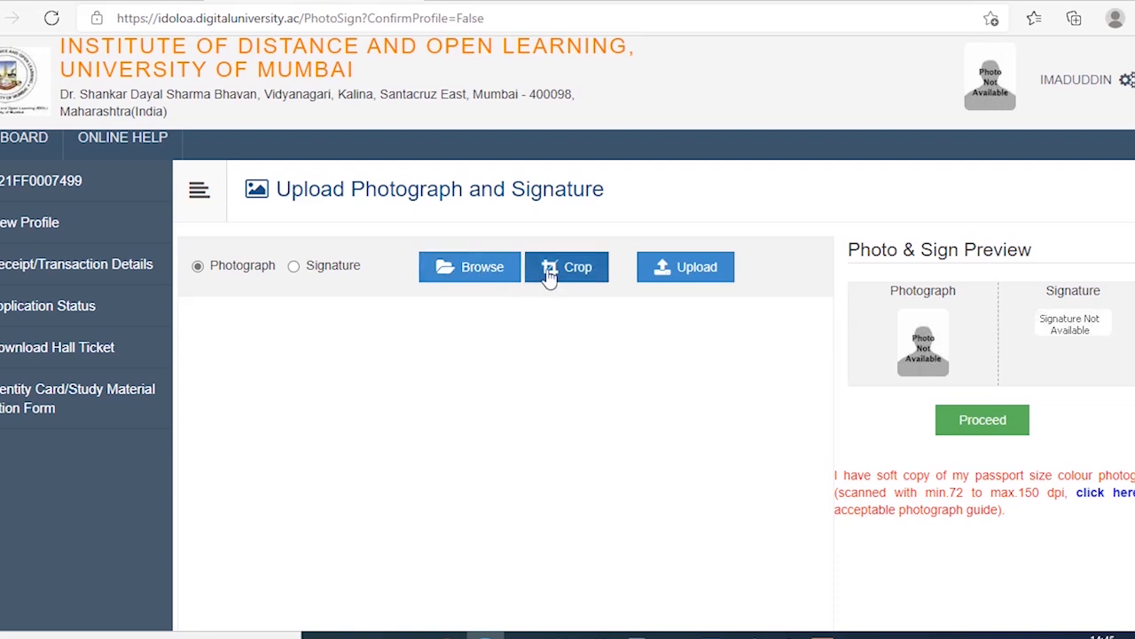
click(467, 272)
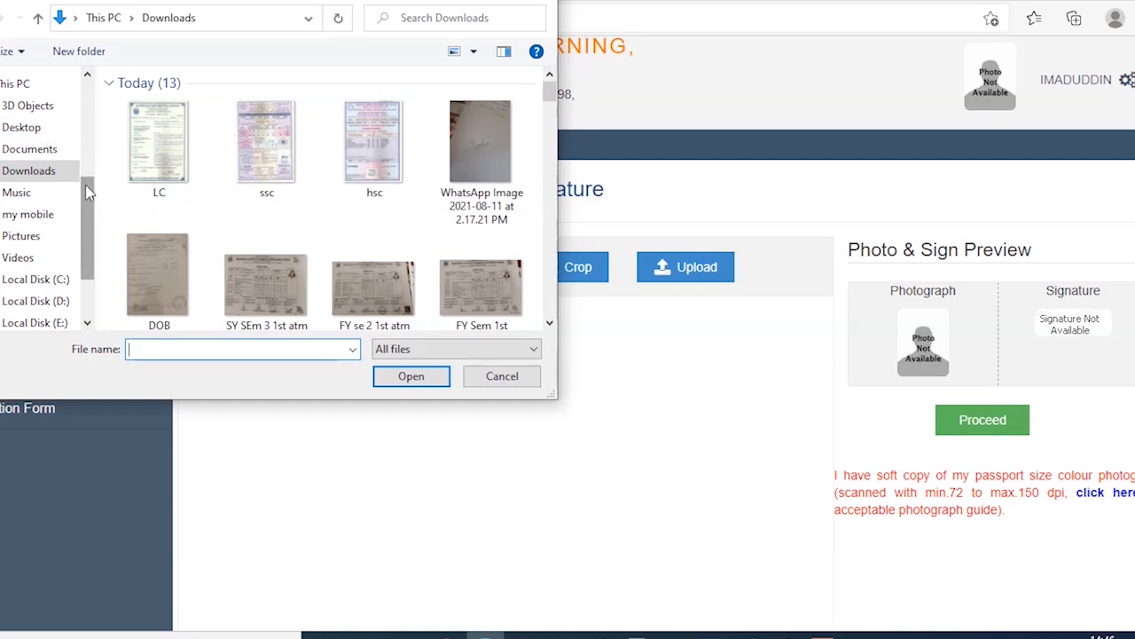
scroll(85, 184, up, 4)
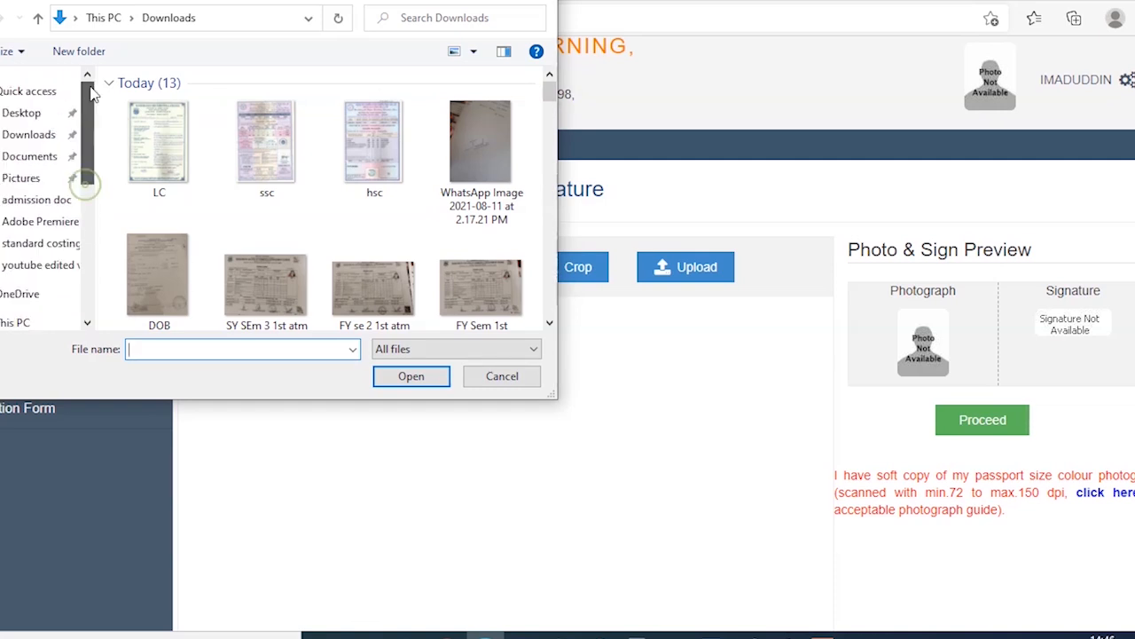
click(49, 203)
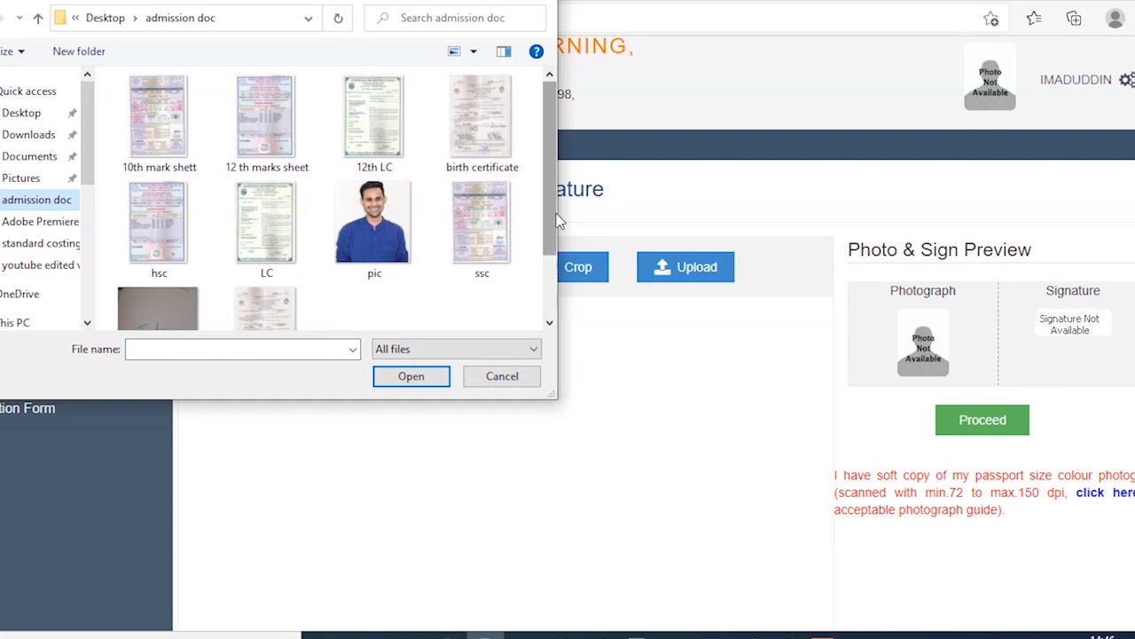
scroll(551, 220, down, 2)
click(393, 157)
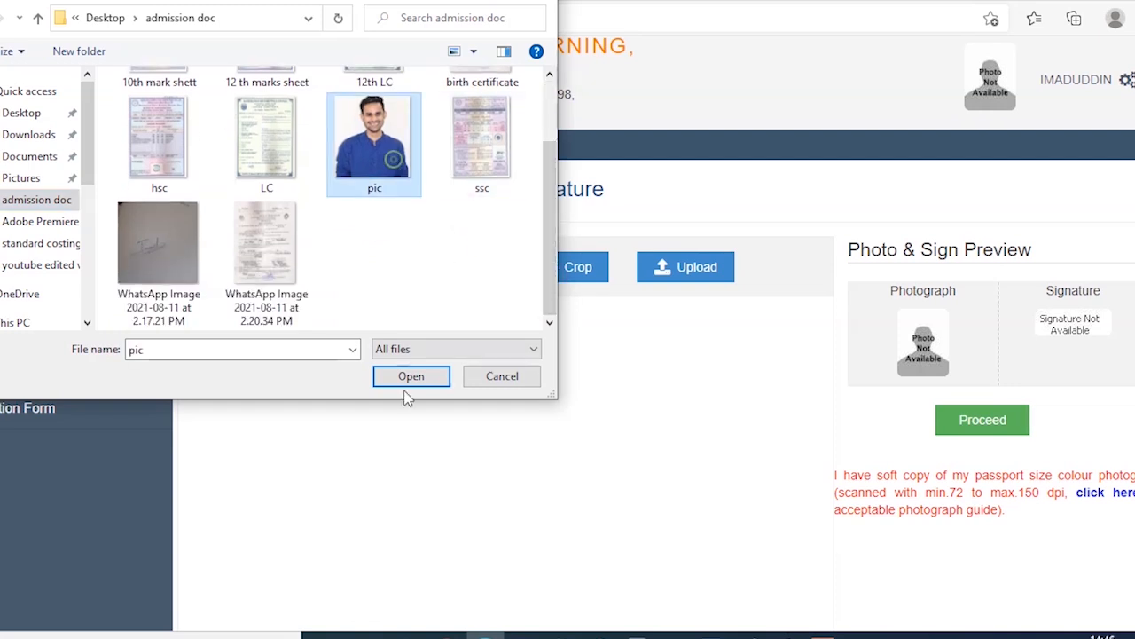
click(403, 380)
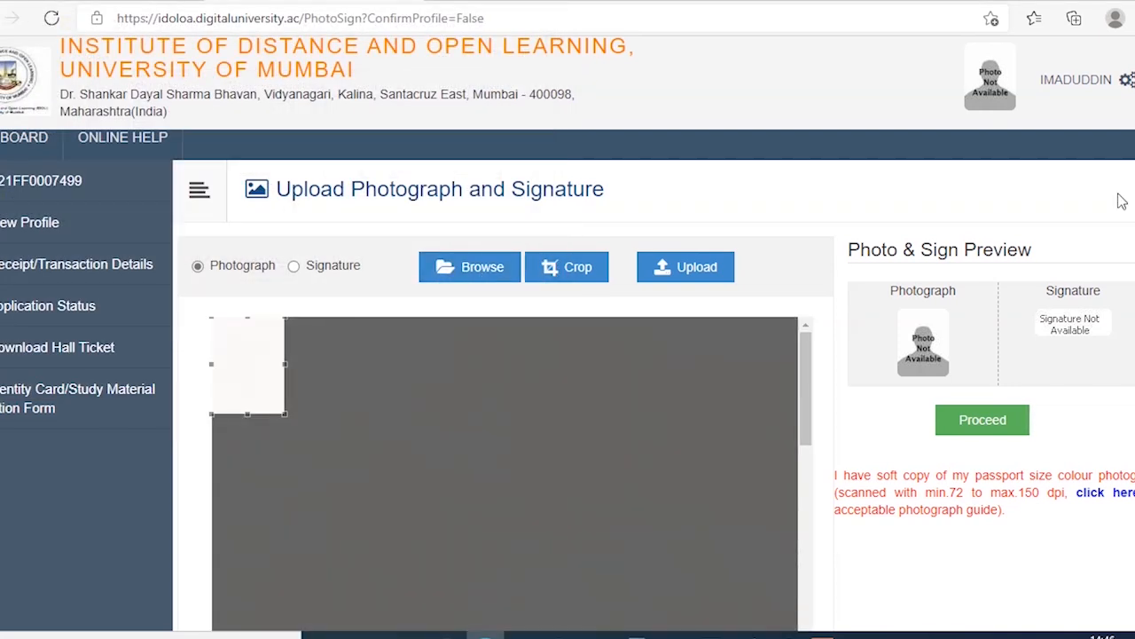
Draw a first crop box from the photo's top-left corner, then discard it to start over
scroll(568, 337, down, 5)
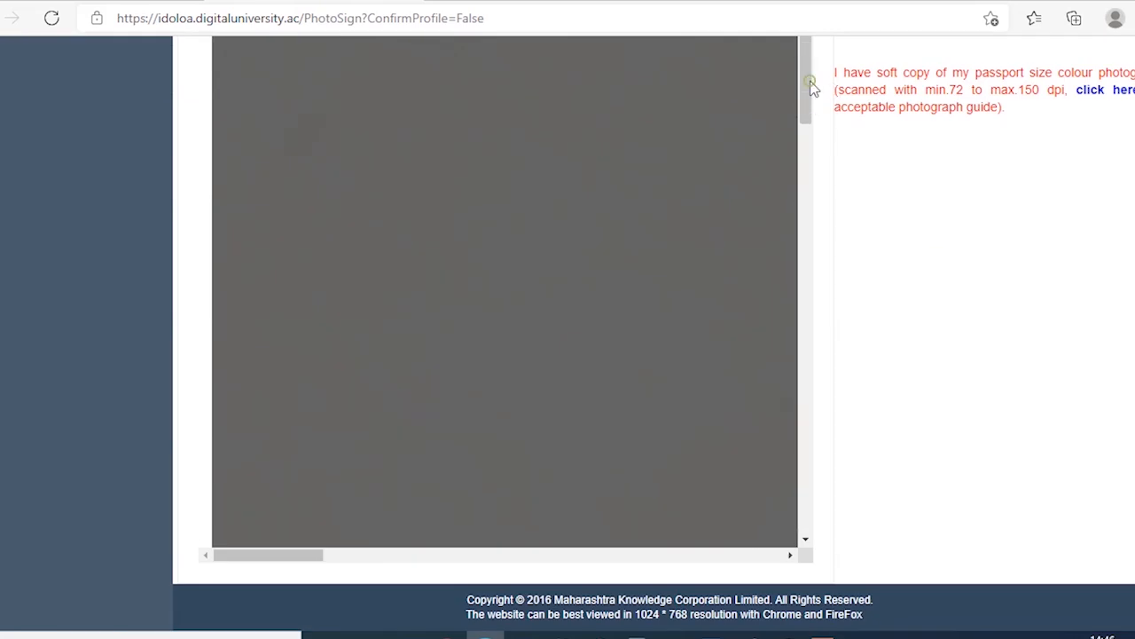
mouse_move(806, 81)
mouse_down()
mouse_move(835, 308)
mouse_move(807, 300)
mouse_move(799, 86)
mouse_up()
click(592, 136)
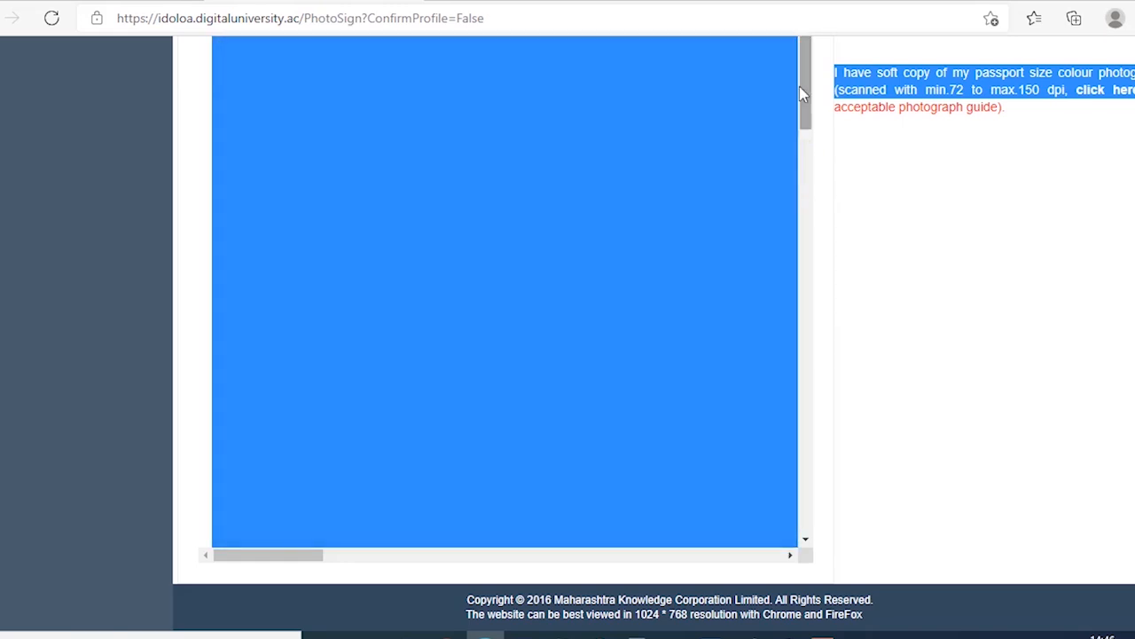
click(989, 253)
scroll(984, 266, up, 2)
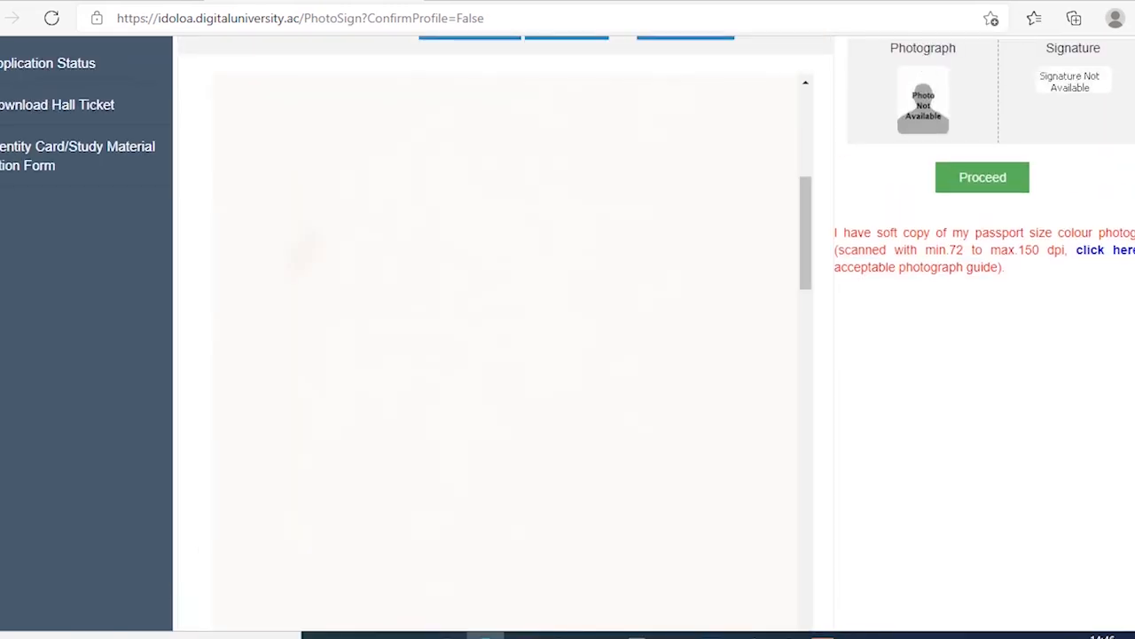
drag(808, 246, 810, 203)
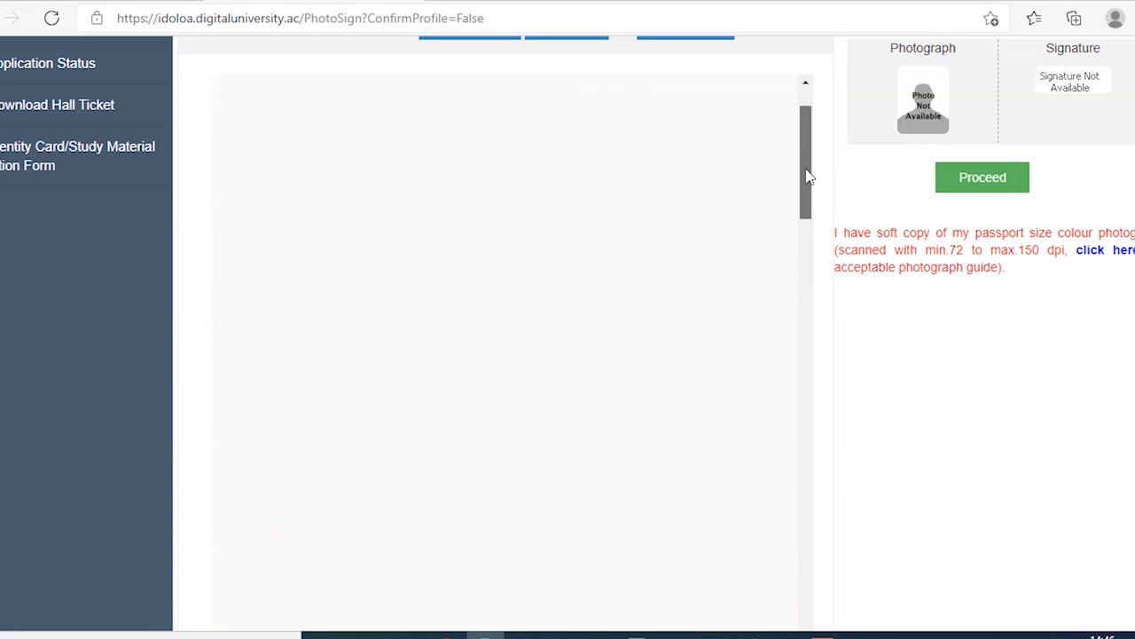
scroll(567, 319, down, 2)
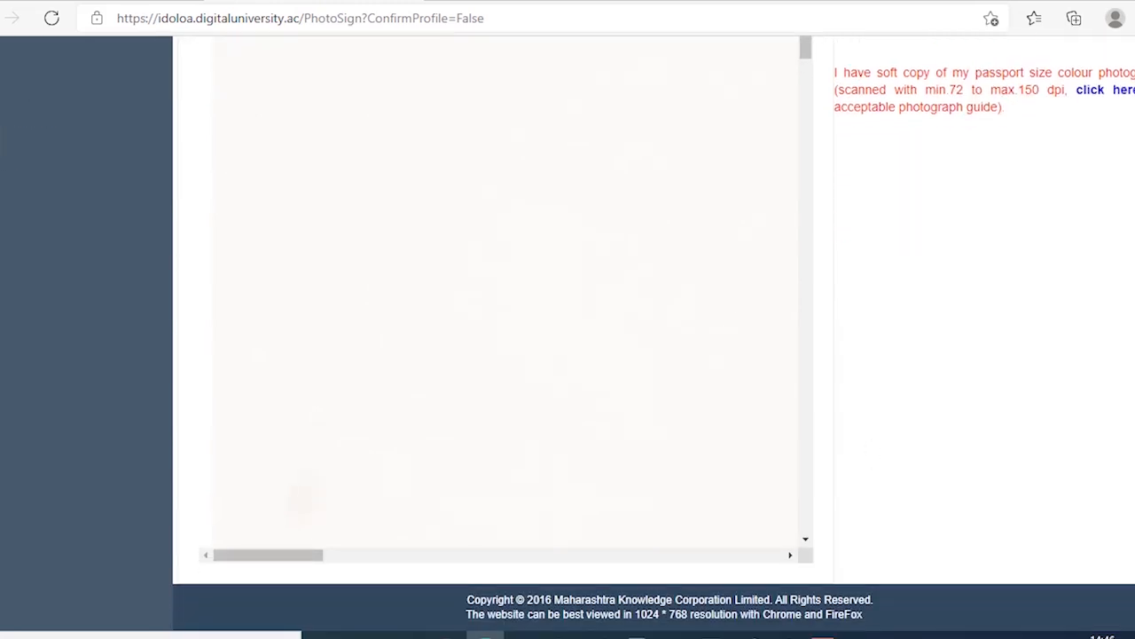
drag(269, 559, 406, 558)
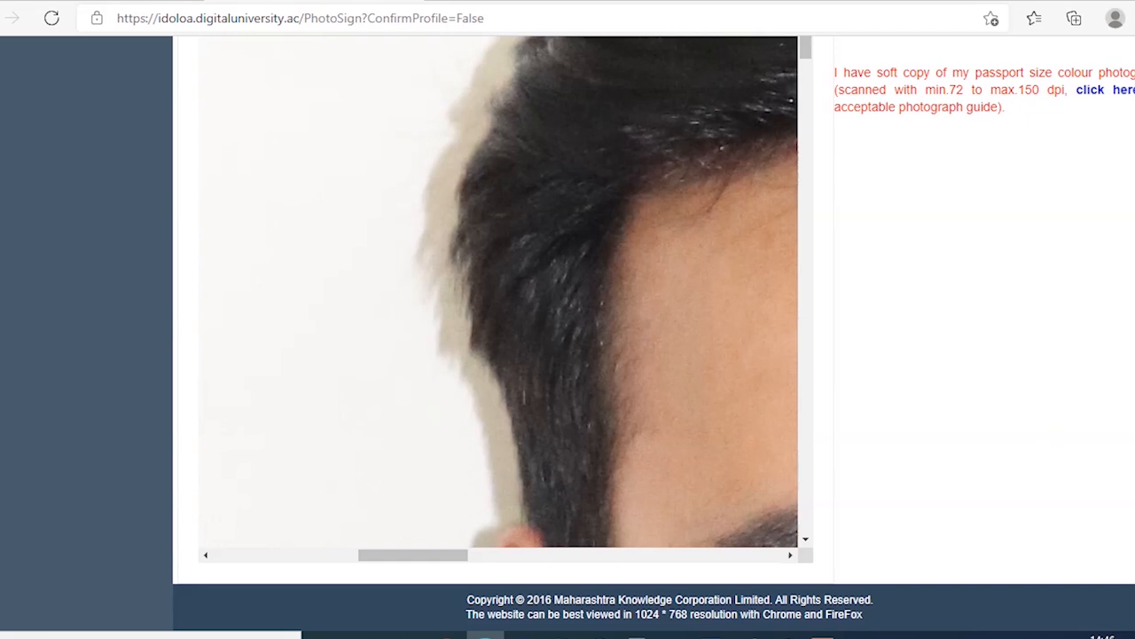
scroll(765, 163, up, 3)
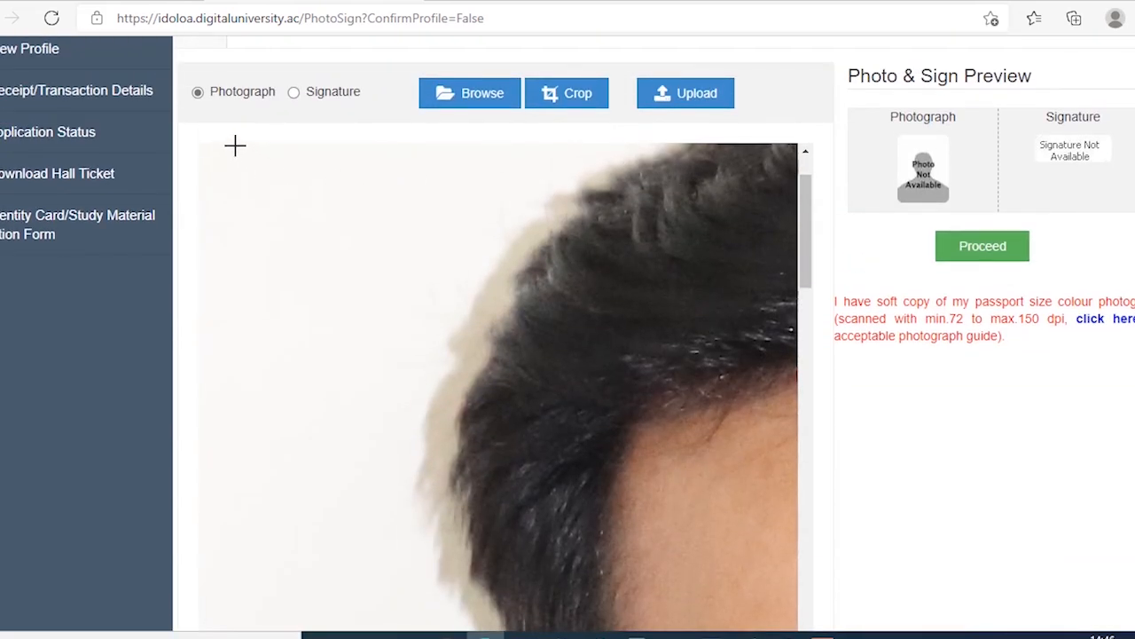
drag(236, 145, 570, 470)
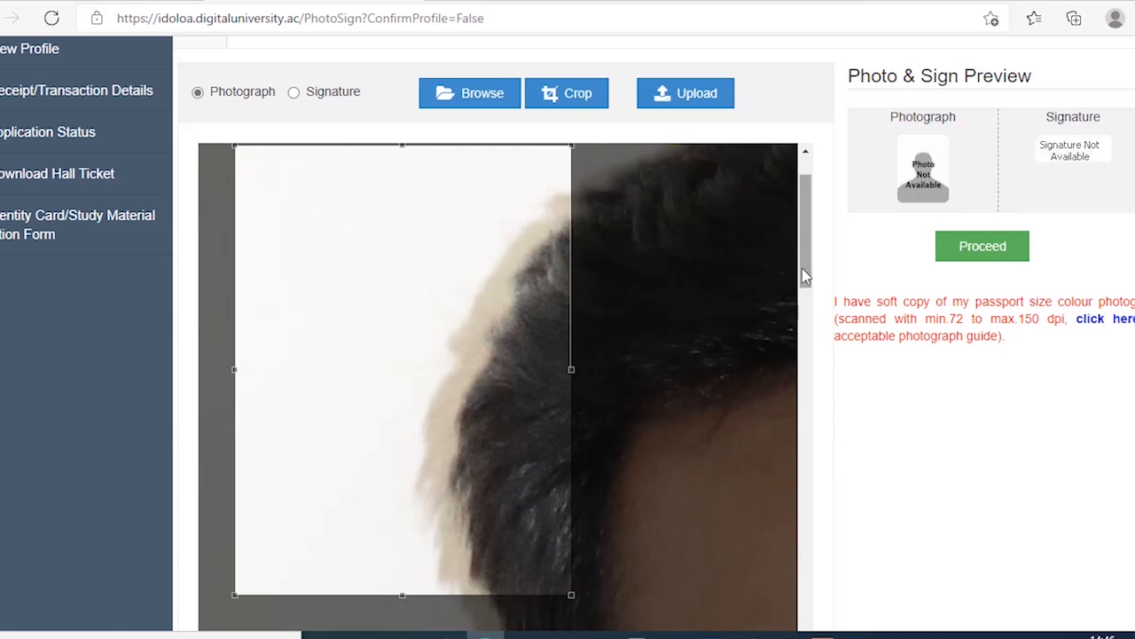
scroll(801, 268, down, 3)
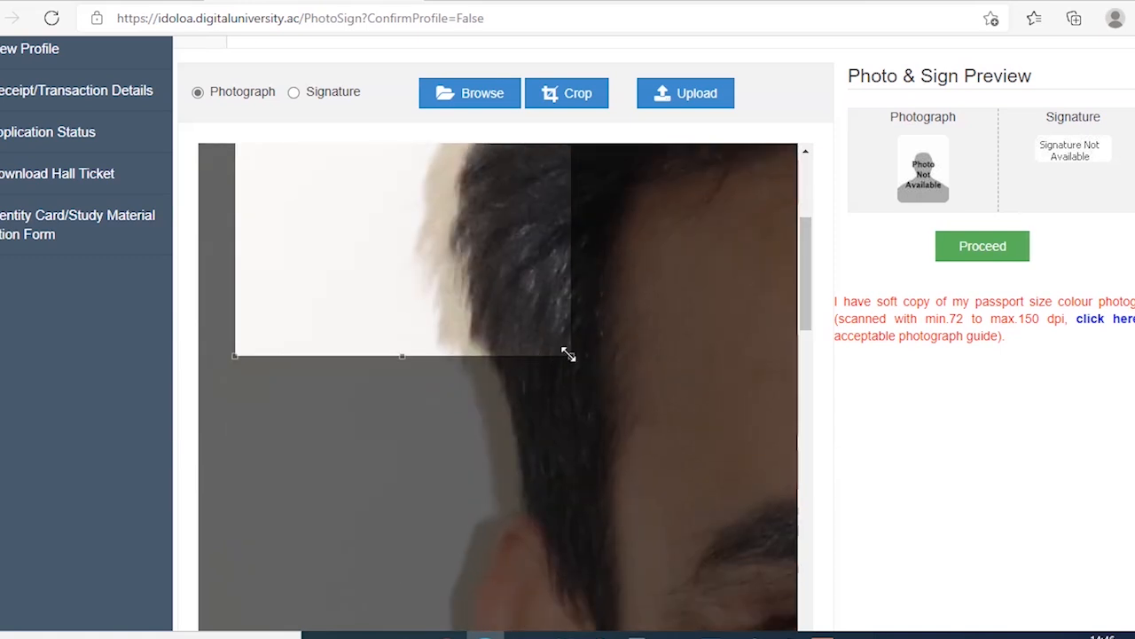
drag(568, 355, 733, 563)
drag(803, 310, 786, 344)
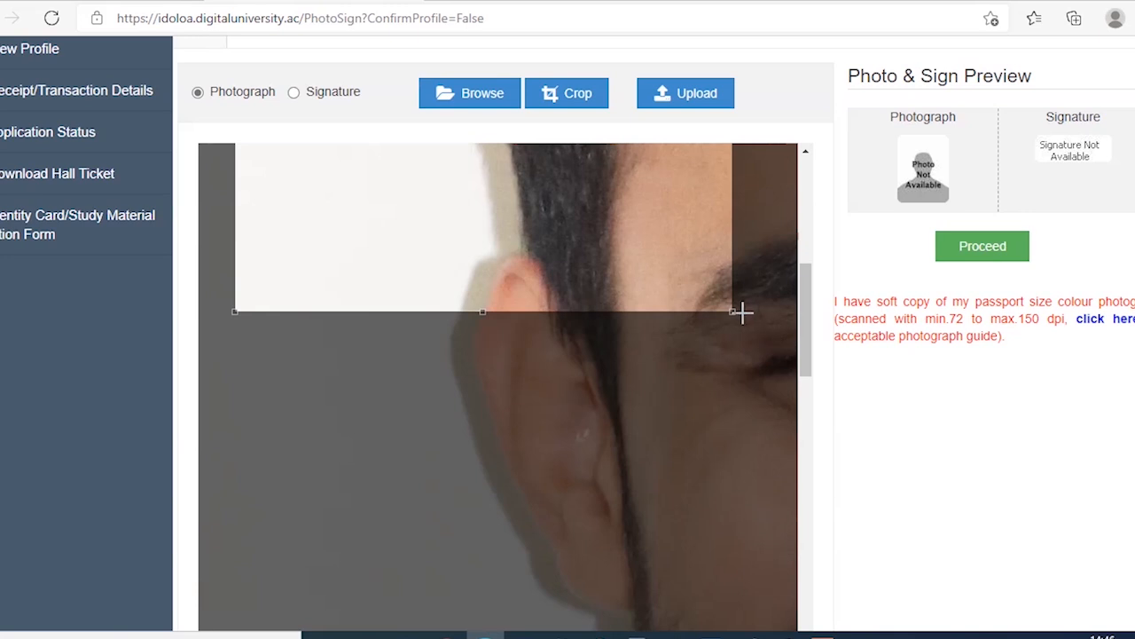
drag(729, 312, 812, 626)
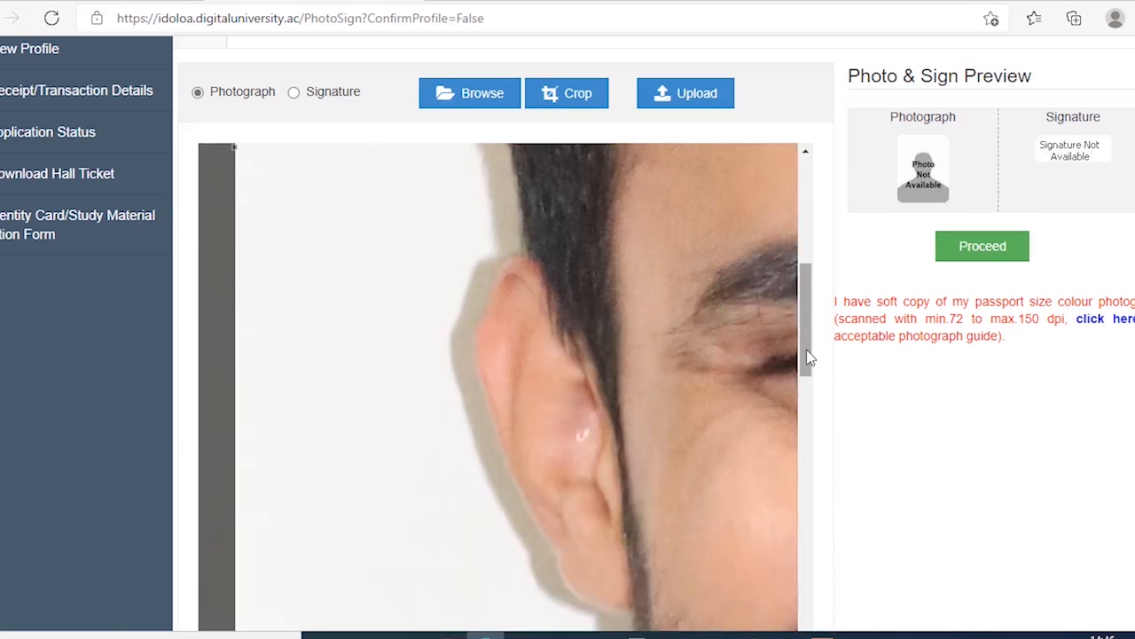
drag(808, 358, 817, 409)
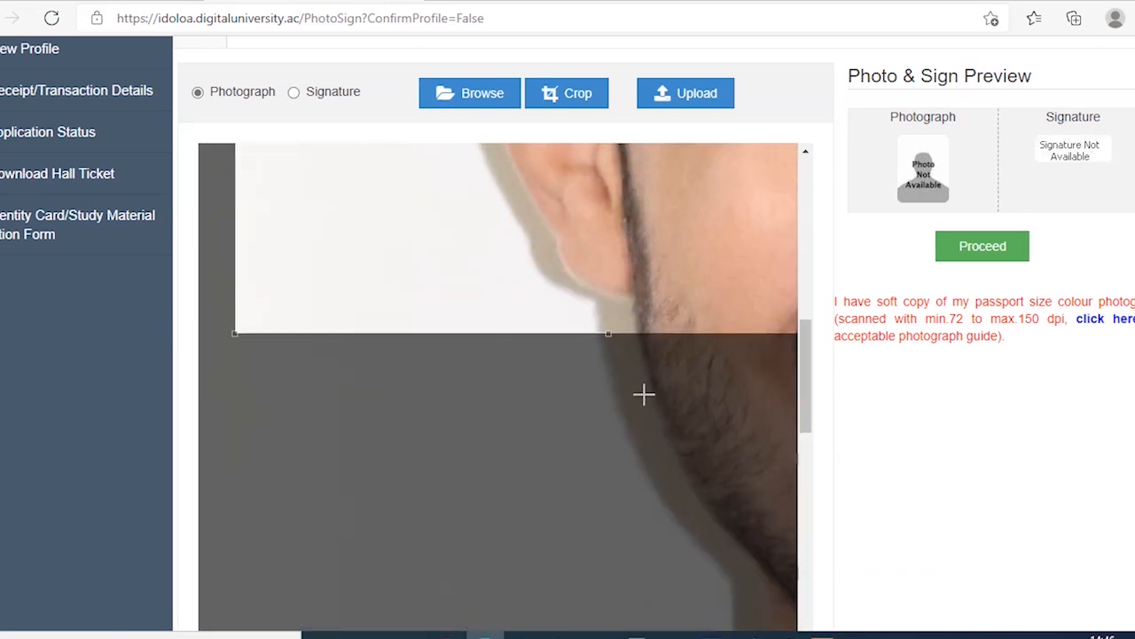
click(610, 335)
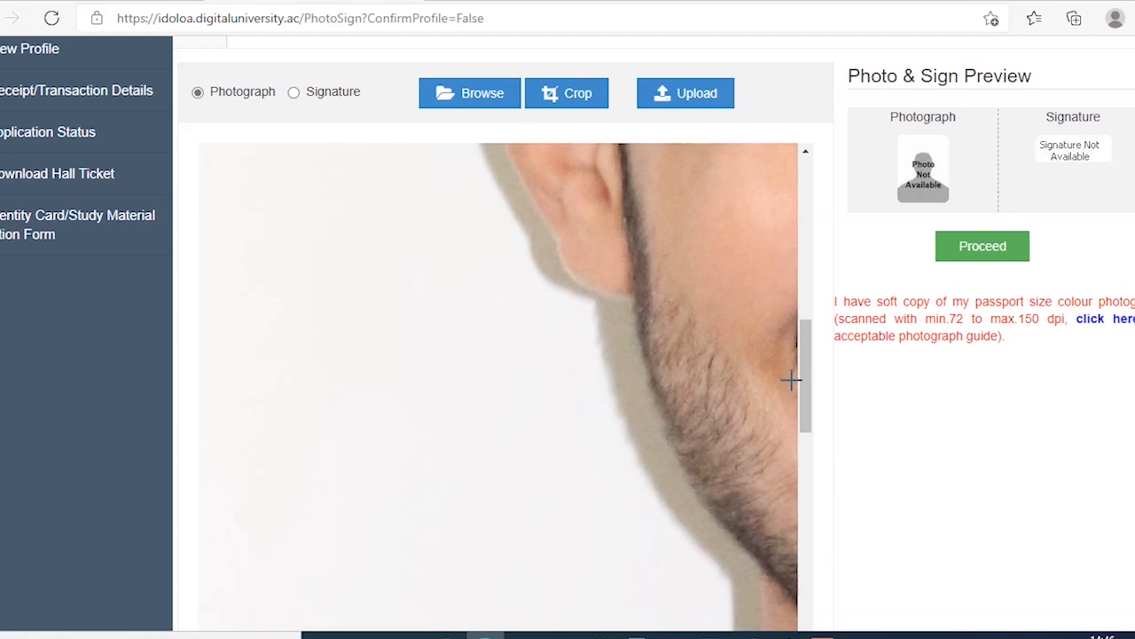
Redraw the crop box over nearly the whole photo and extend it downward
drag(809, 384, 772, 231)
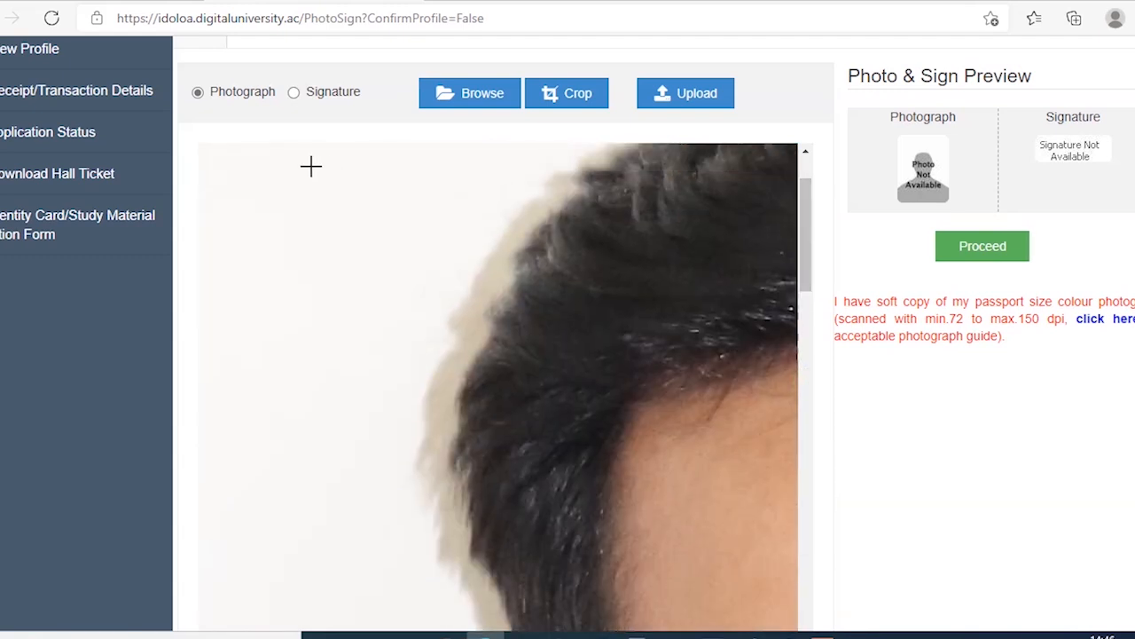
drag(217, 149, 704, 537)
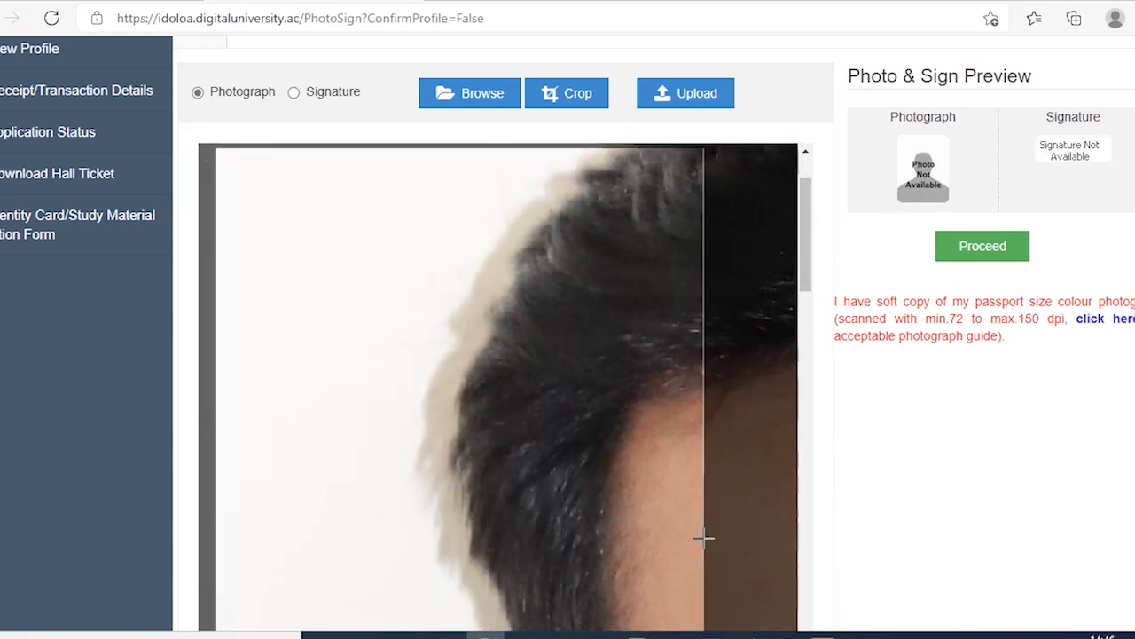
drag(804, 287, 808, 346)
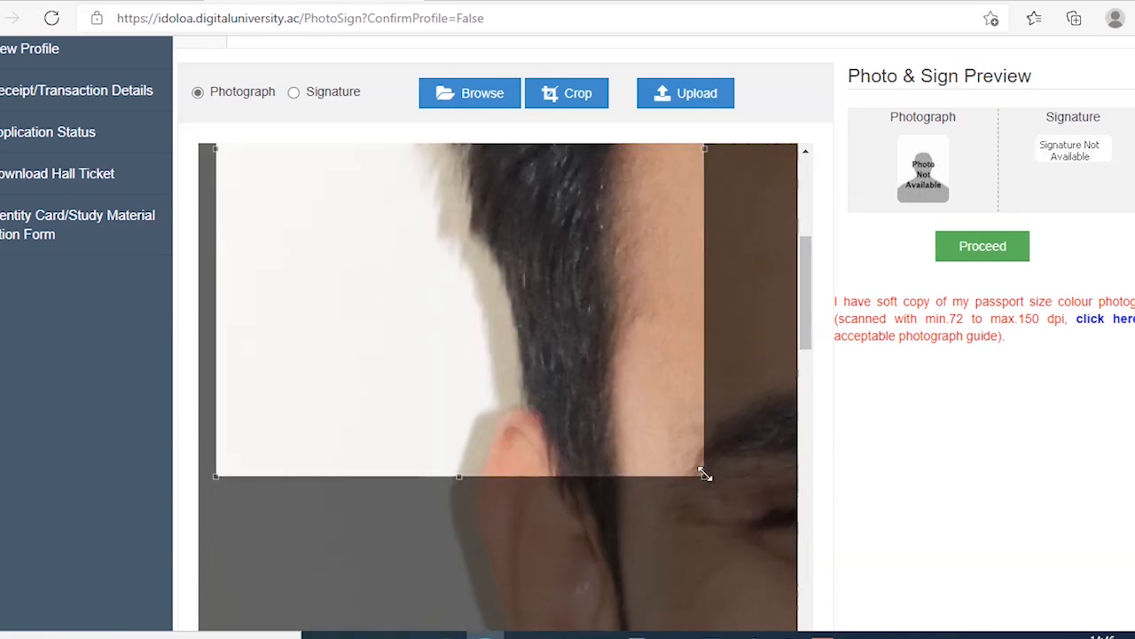
drag(704, 475, 794, 631)
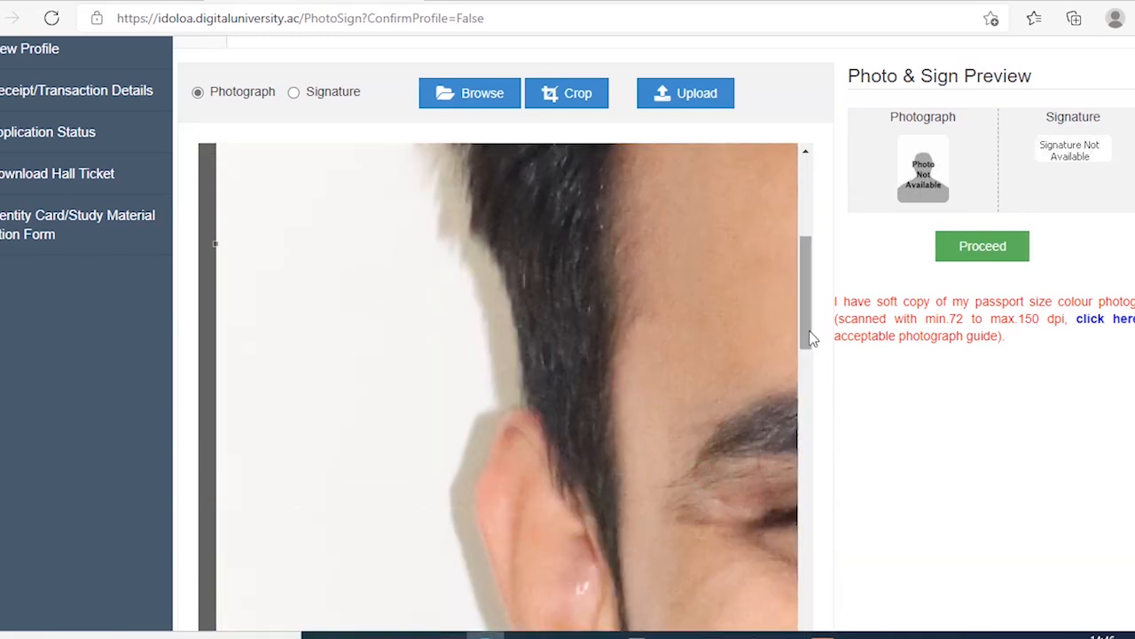
drag(811, 339, 810, 431)
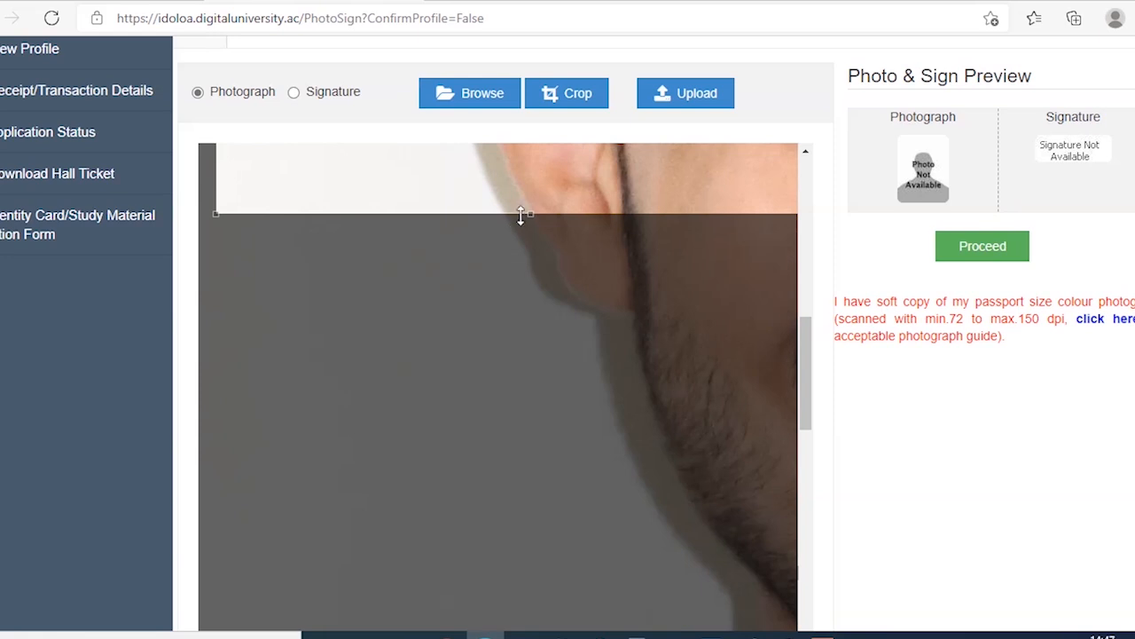
drag(530, 213, 580, 537)
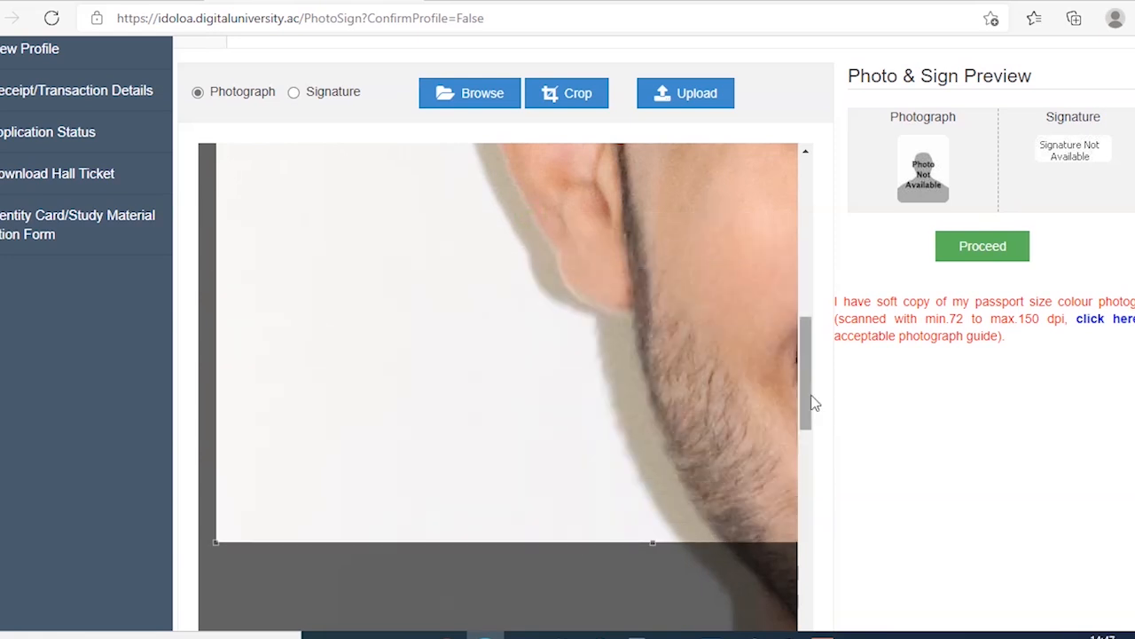
drag(807, 404, 814, 444)
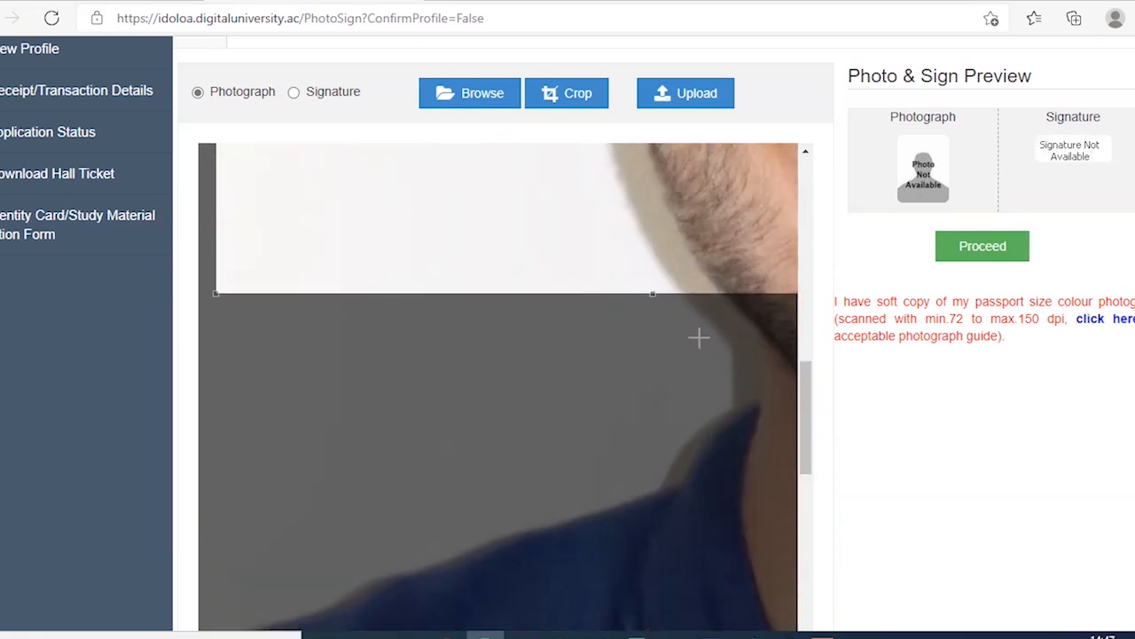
drag(653, 294, 699, 546)
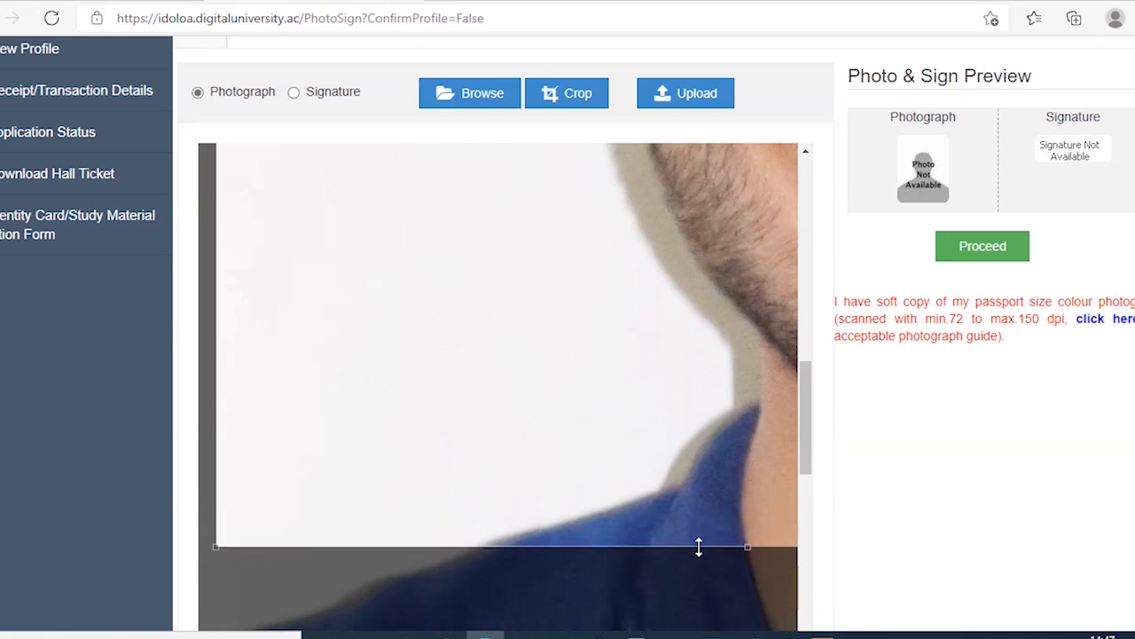
drag(808, 461, 805, 508)
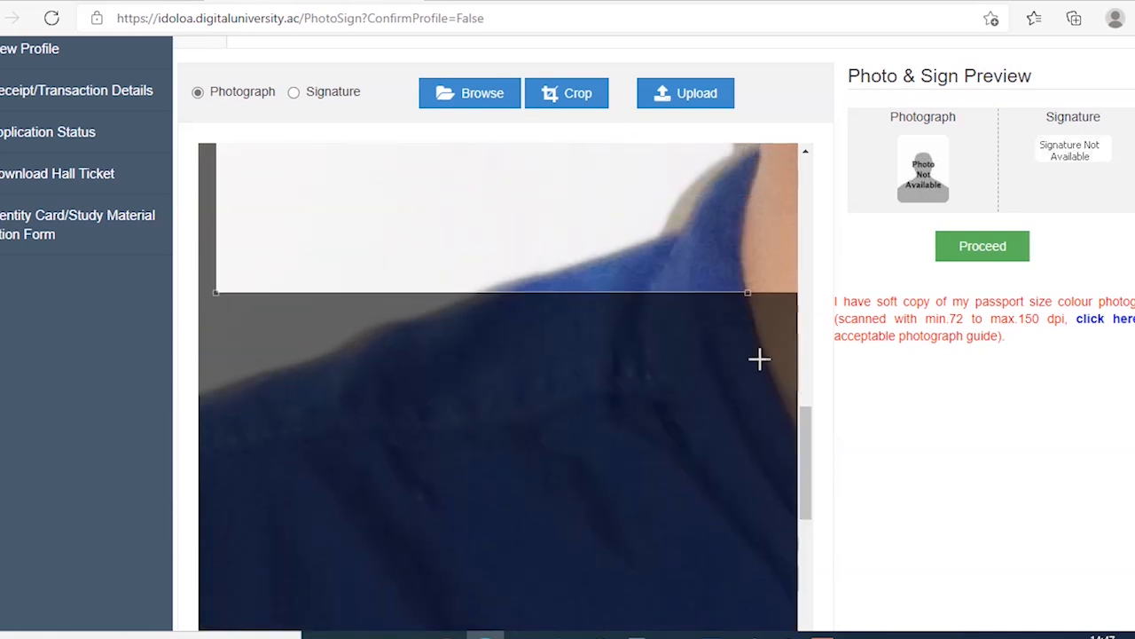
drag(747, 294, 814, 489)
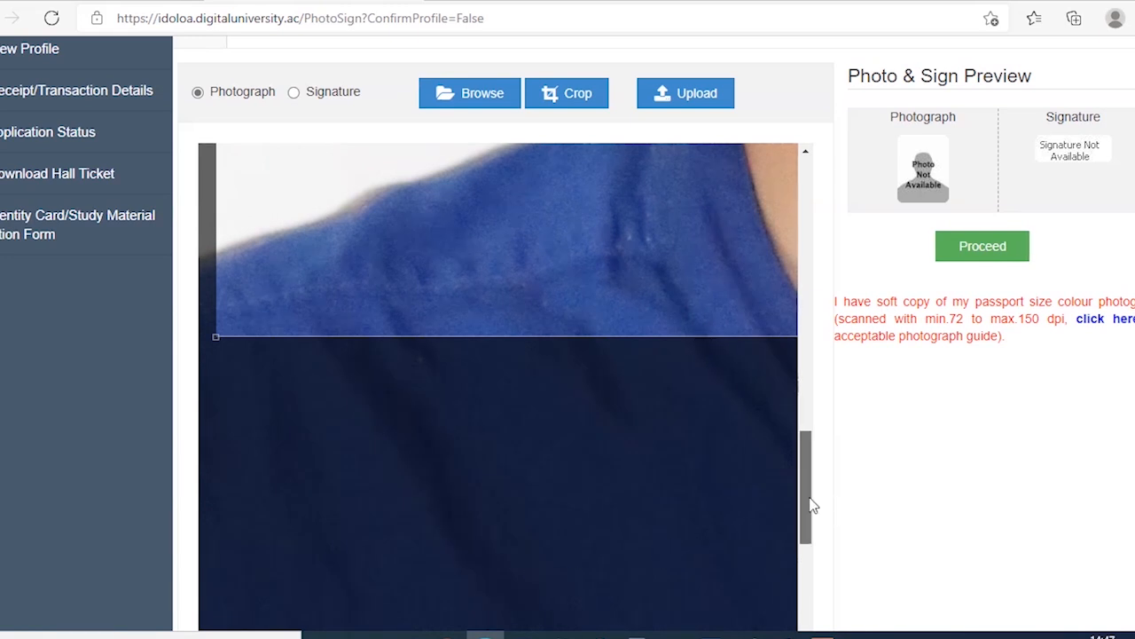
drag(811, 507, 809, 572)
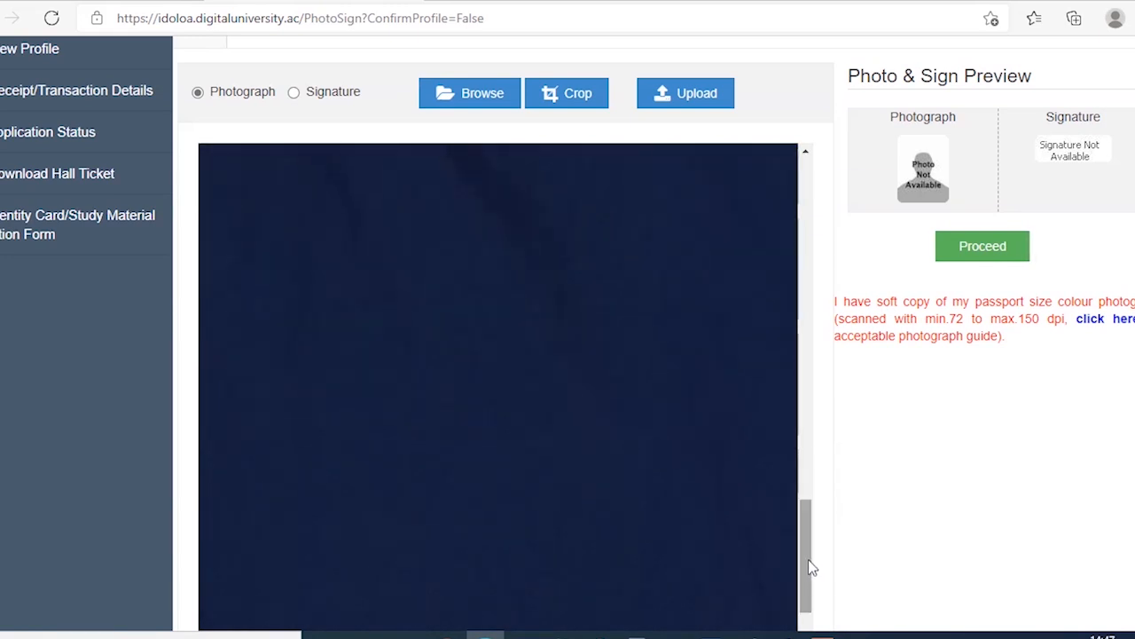
Adjust the crop area's top edge and stretch it to the photo's right and bottom edges
scroll(621, 444, down, 5)
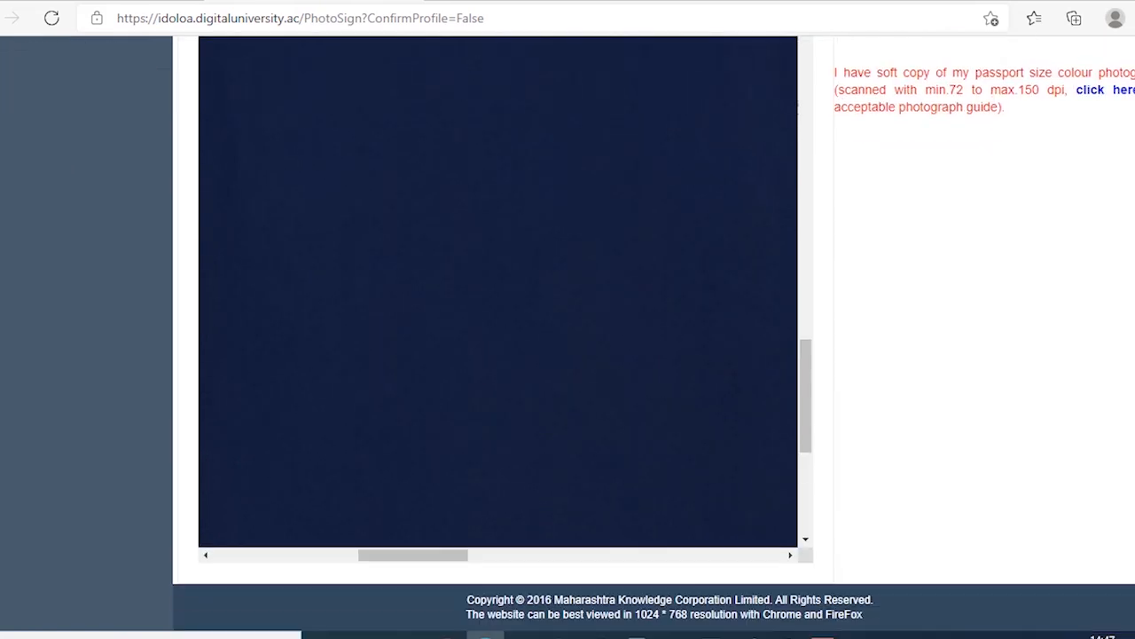
drag(414, 555, 489, 555)
scroll(497, 354, up, 5)
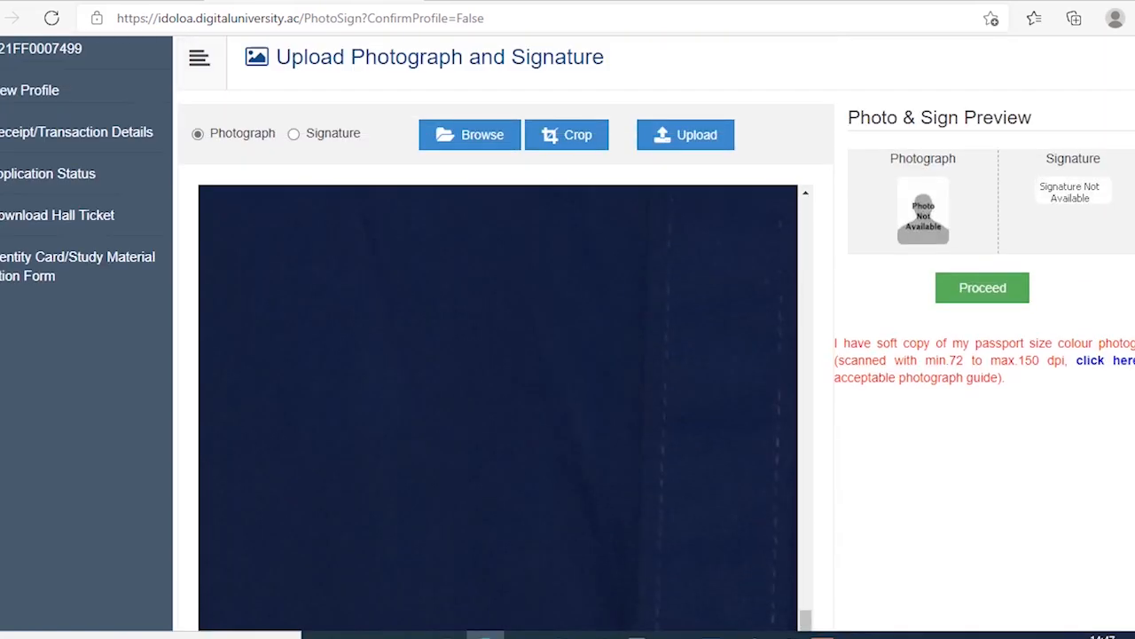
scroll(816, 506, down, 3)
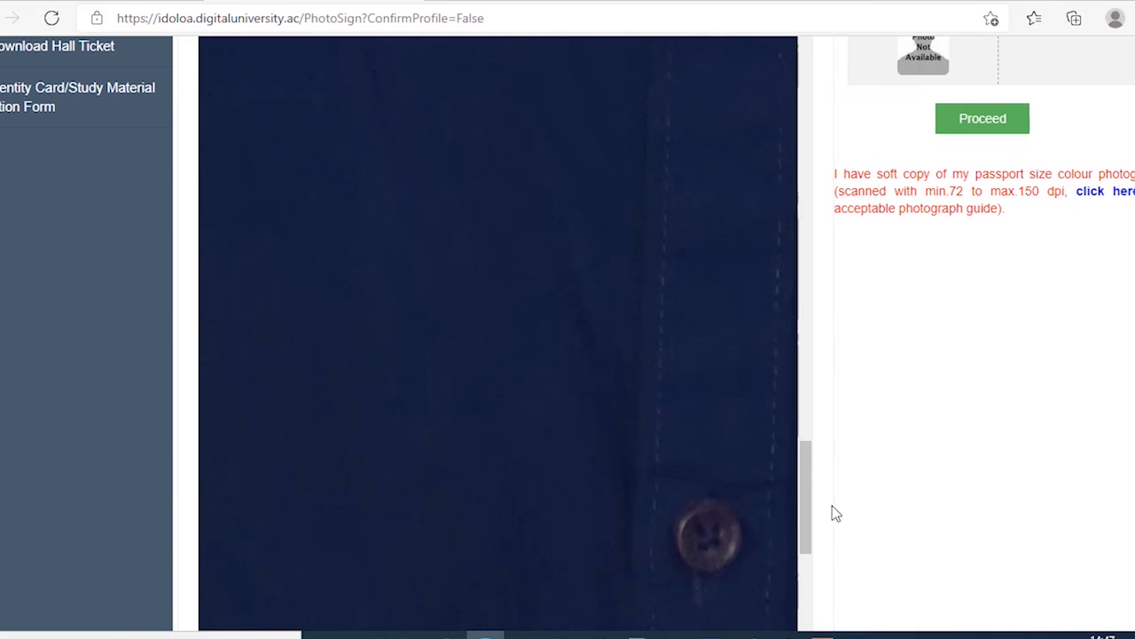
drag(801, 498, 794, 321)
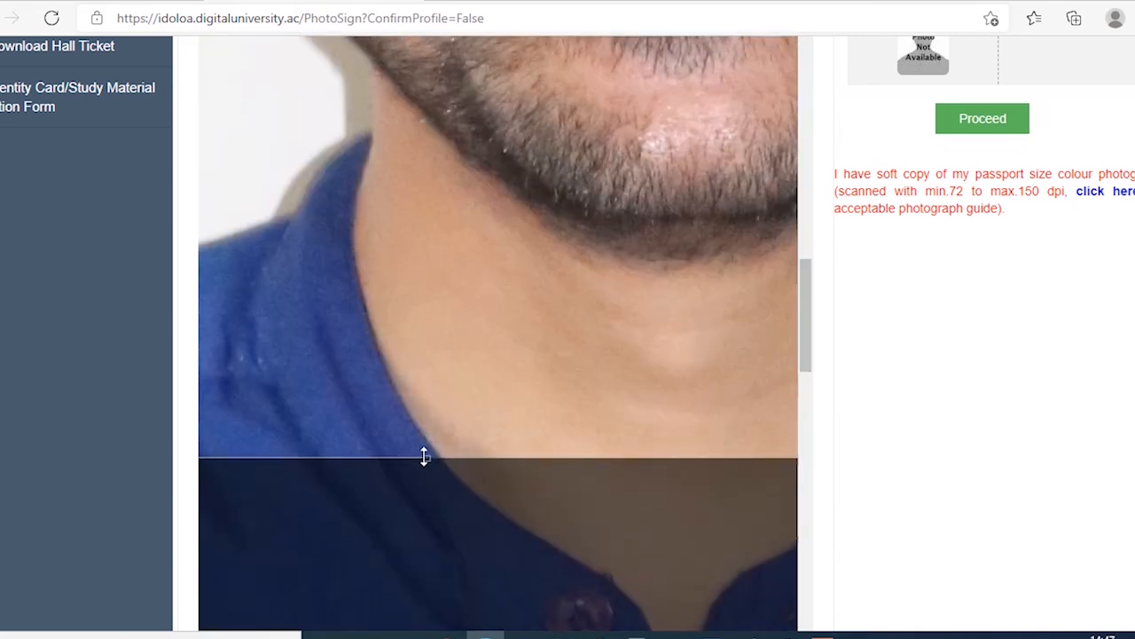
drag(425, 455, 448, 590)
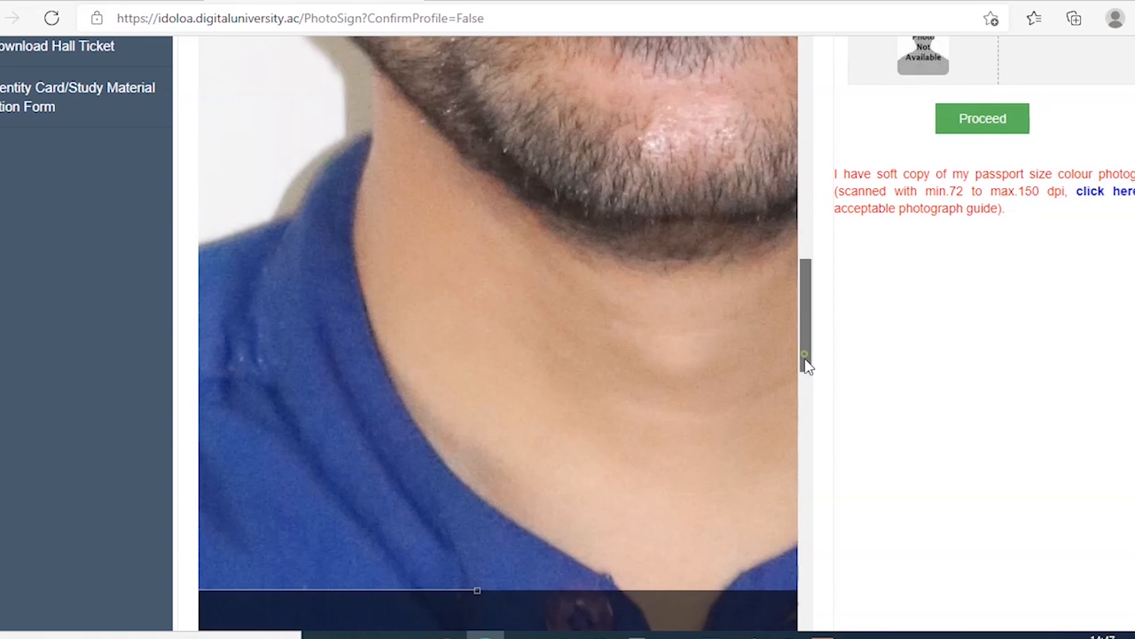
drag(806, 364, 808, 431)
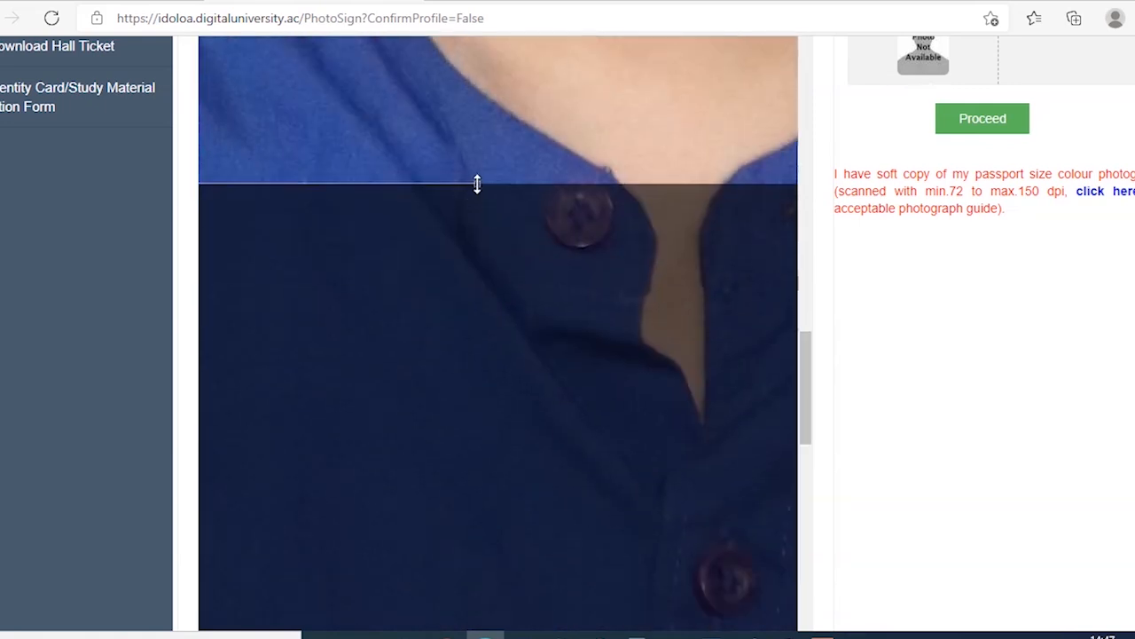
drag(477, 187, 510, 410)
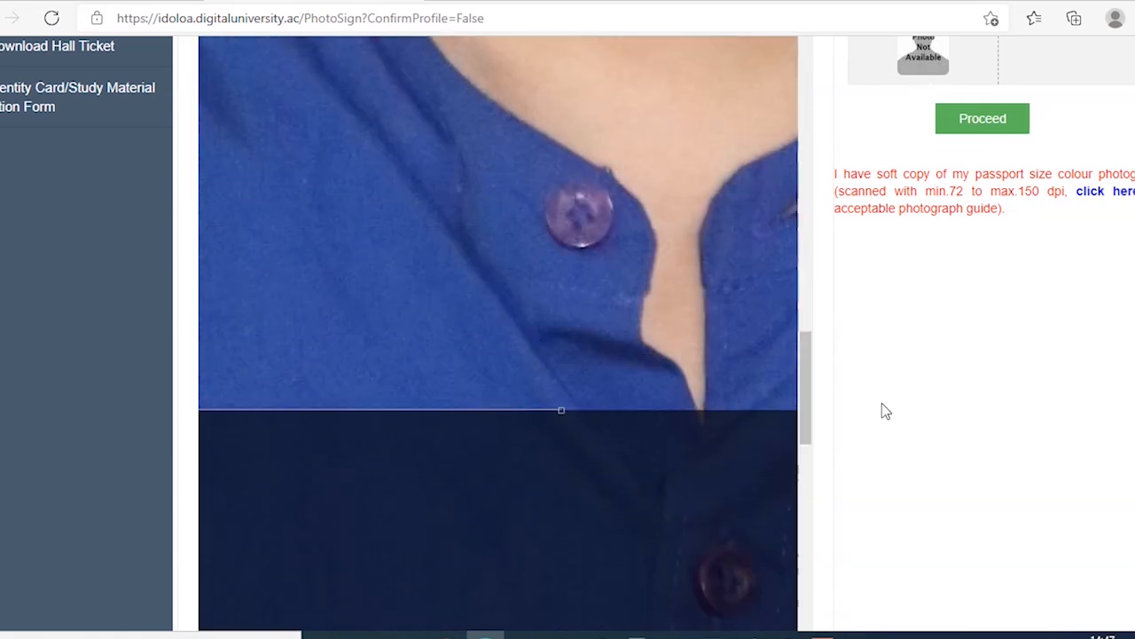
scroll(568, 333, down, 2)
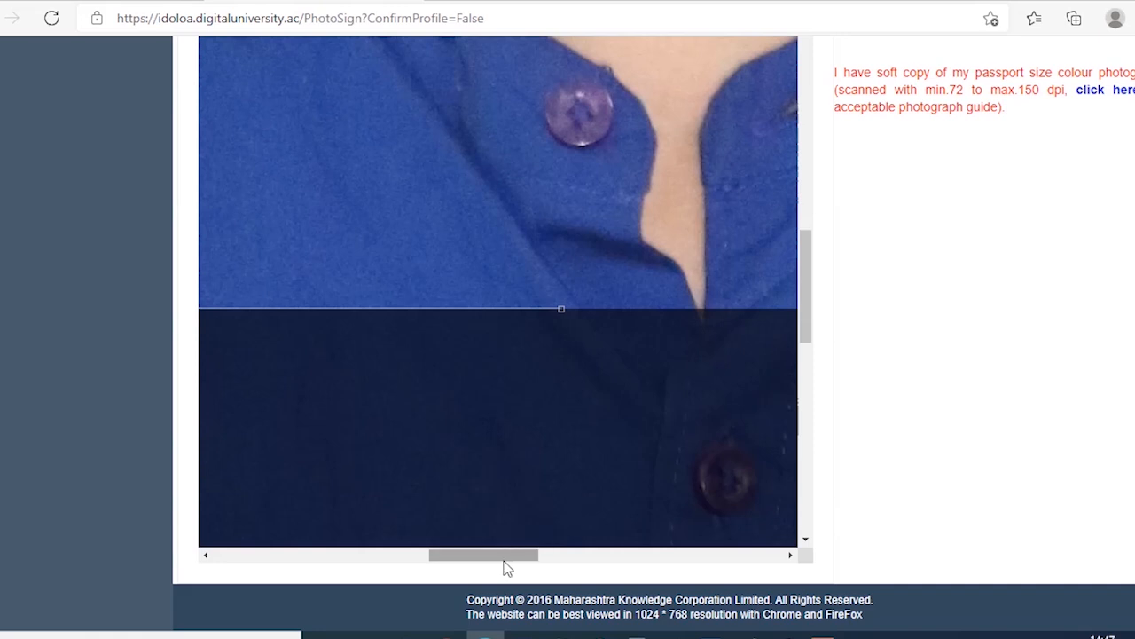
drag(509, 558, 643, 560)
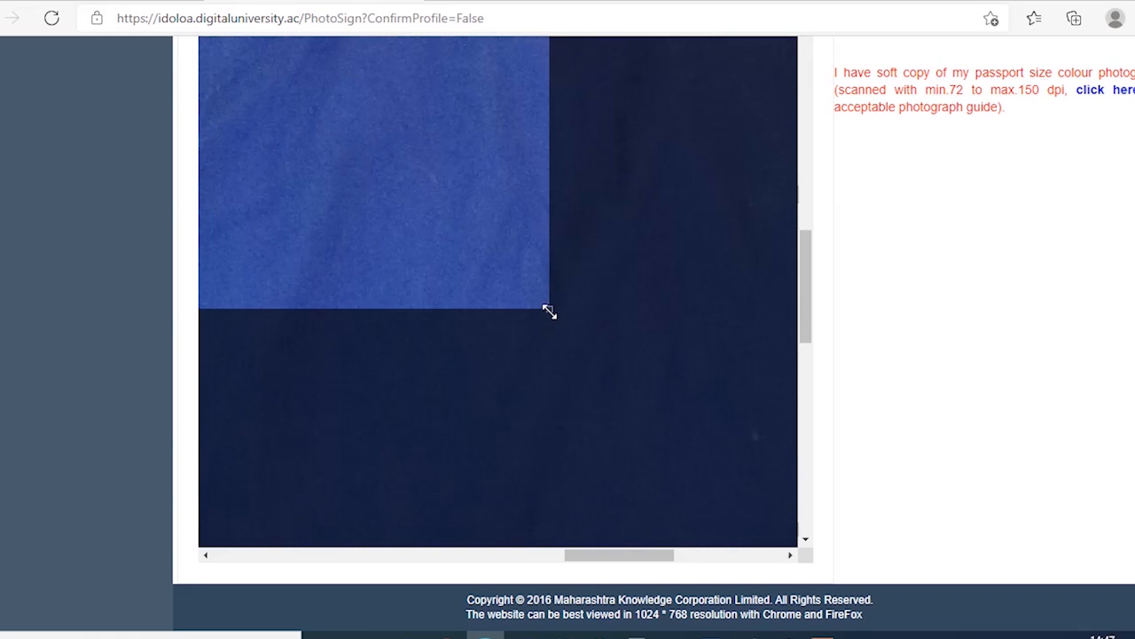
drag(550, 310, 793, 527)
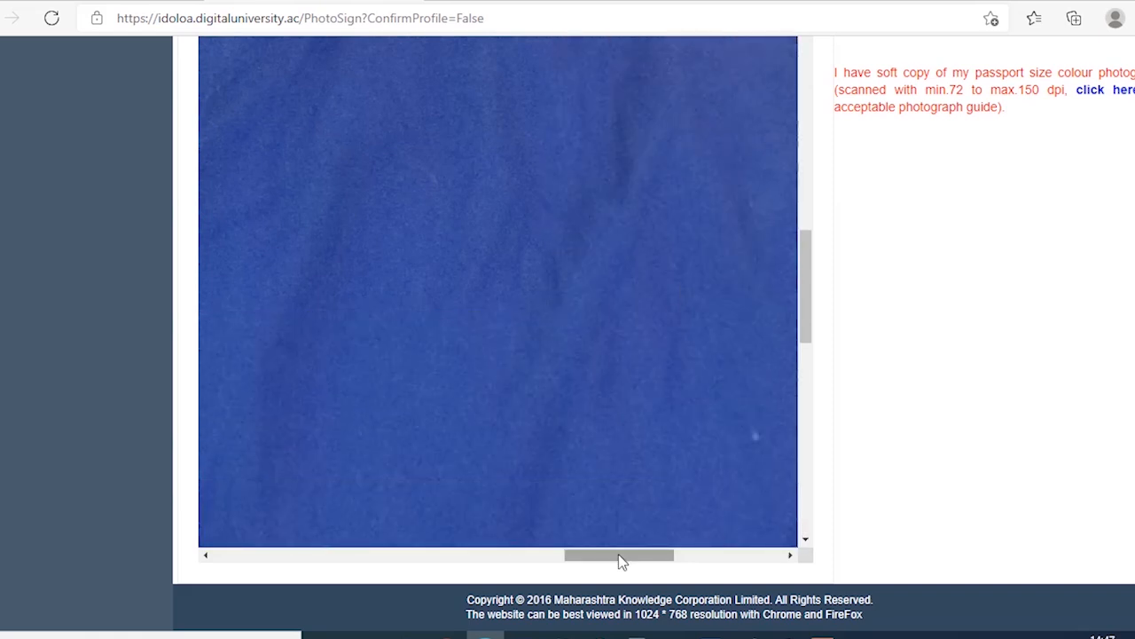
drag(618, 553, 700, 574)
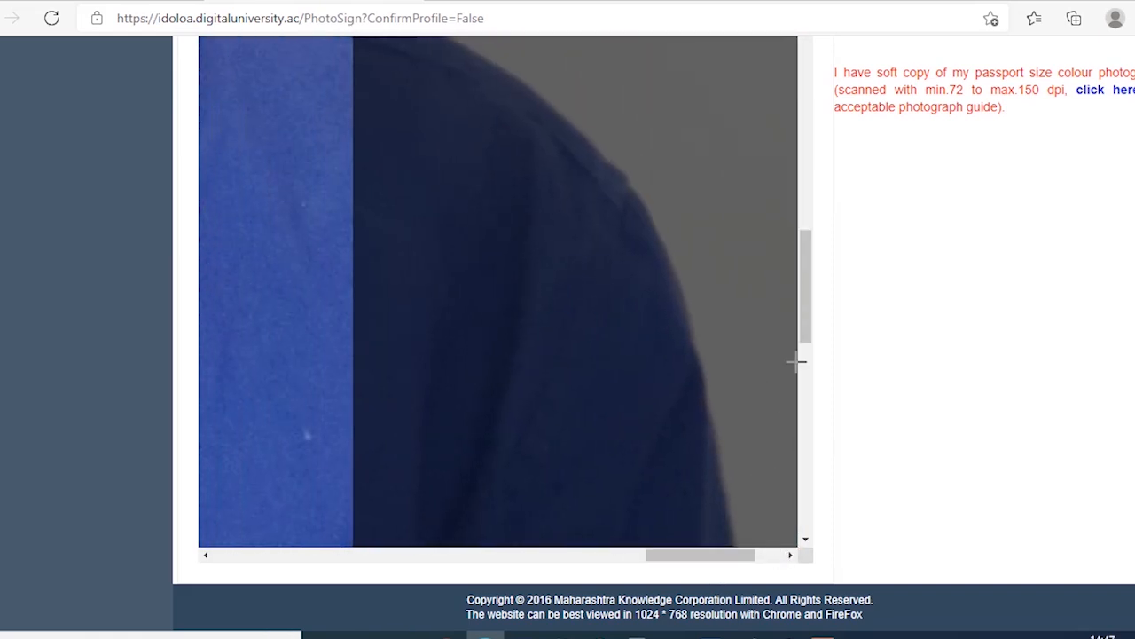
drag(808, 311, 824, 387)
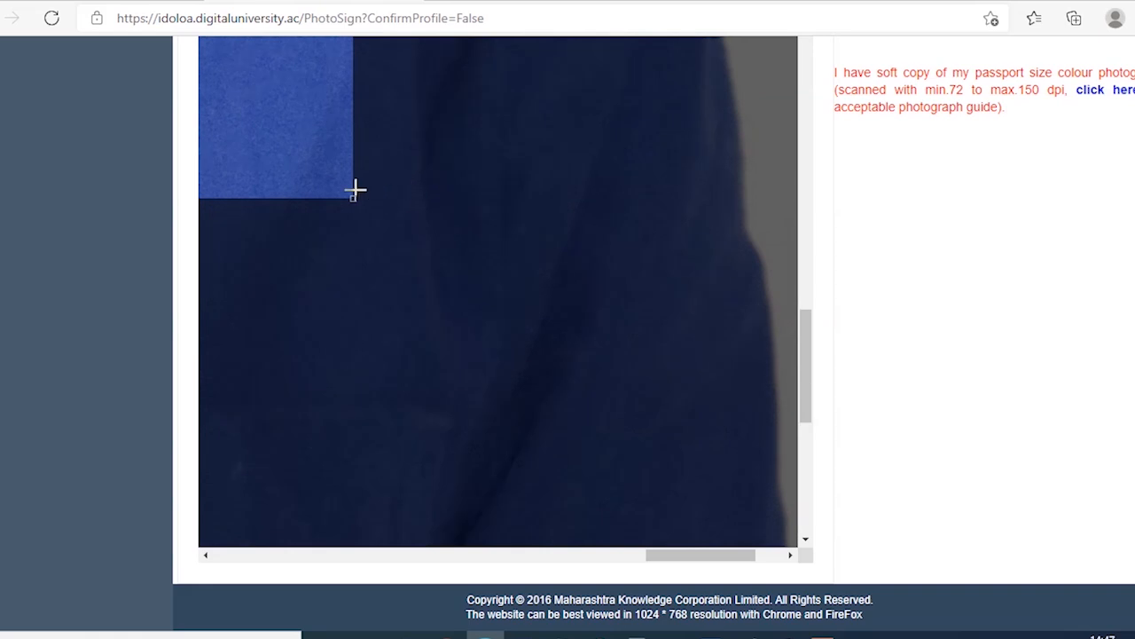
drag(353, 198, 813, 456)
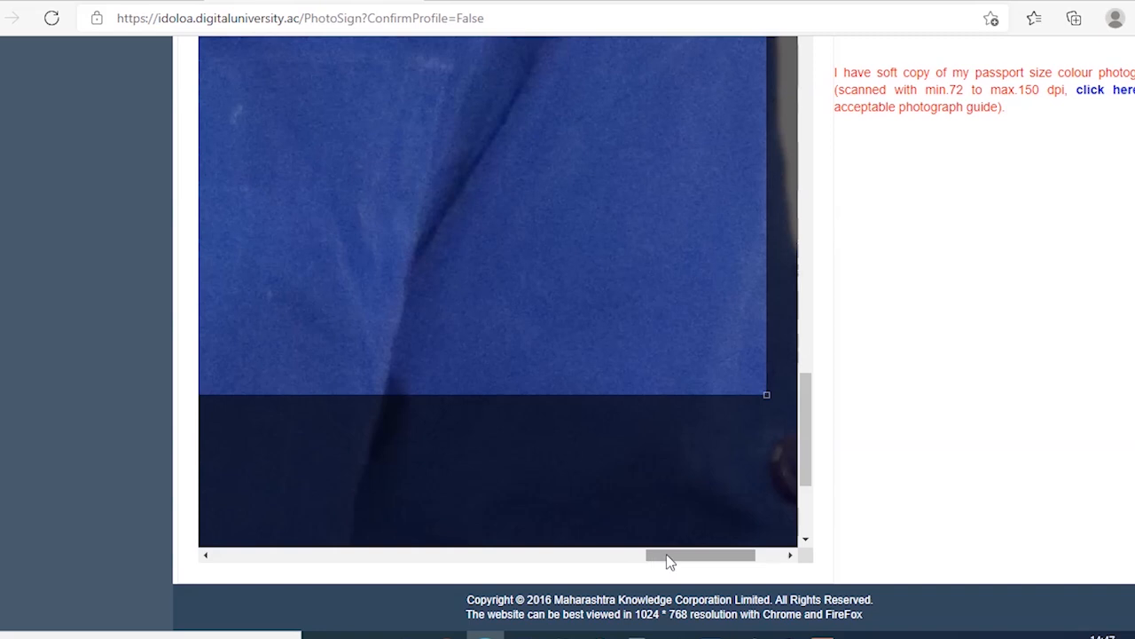
drag(667, 553, 696, 556)
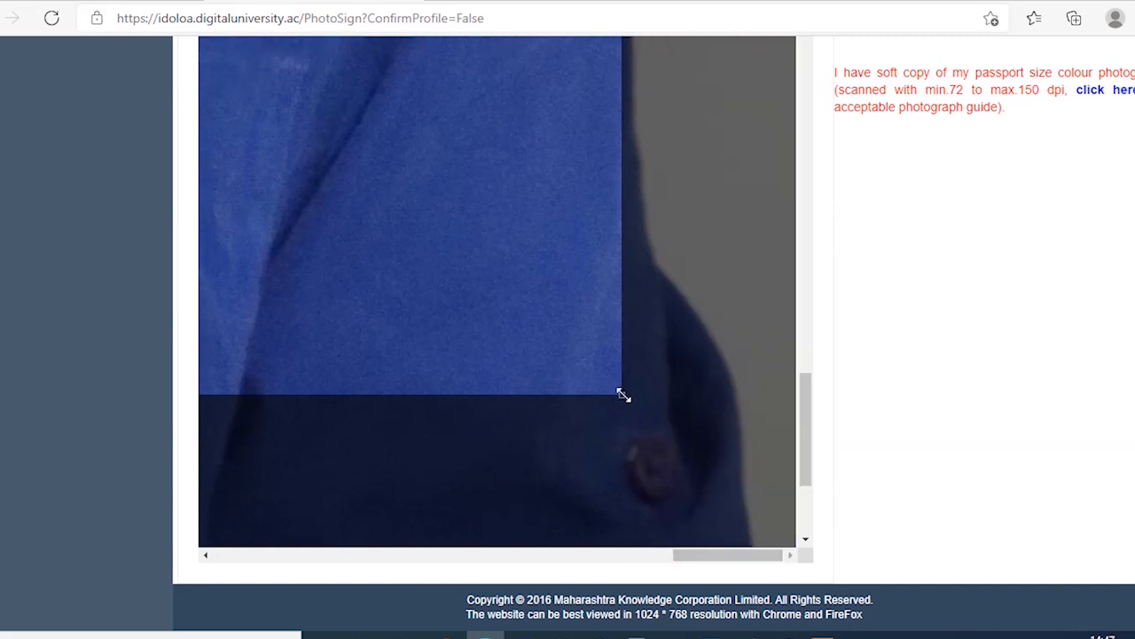
drag(624, 396, 774, 417)
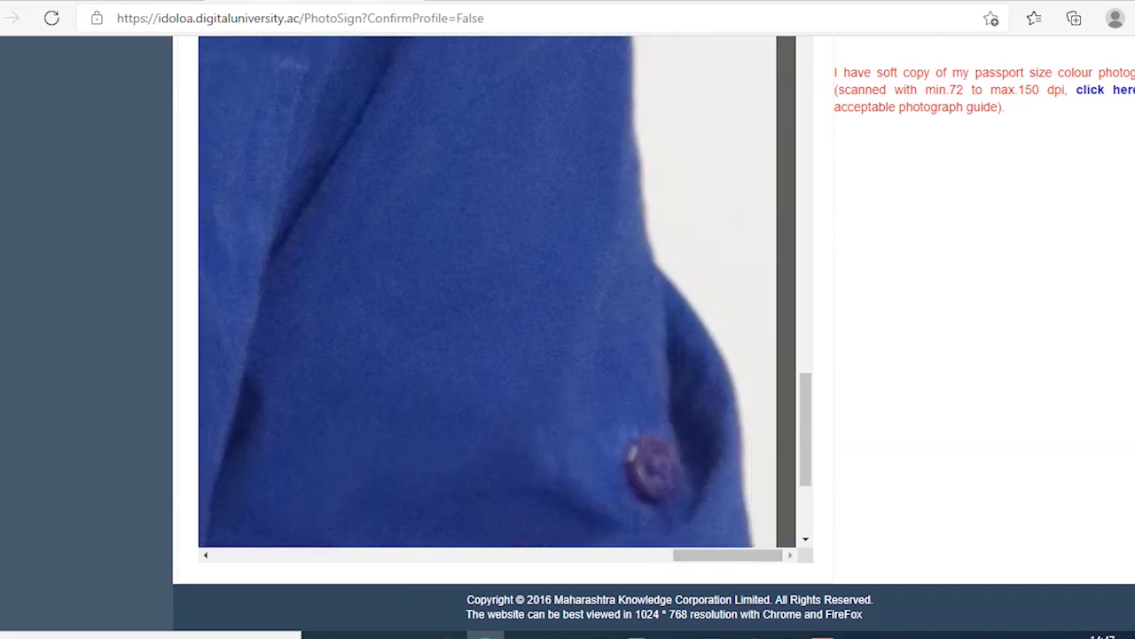
scroll(568, 337, up, 3)
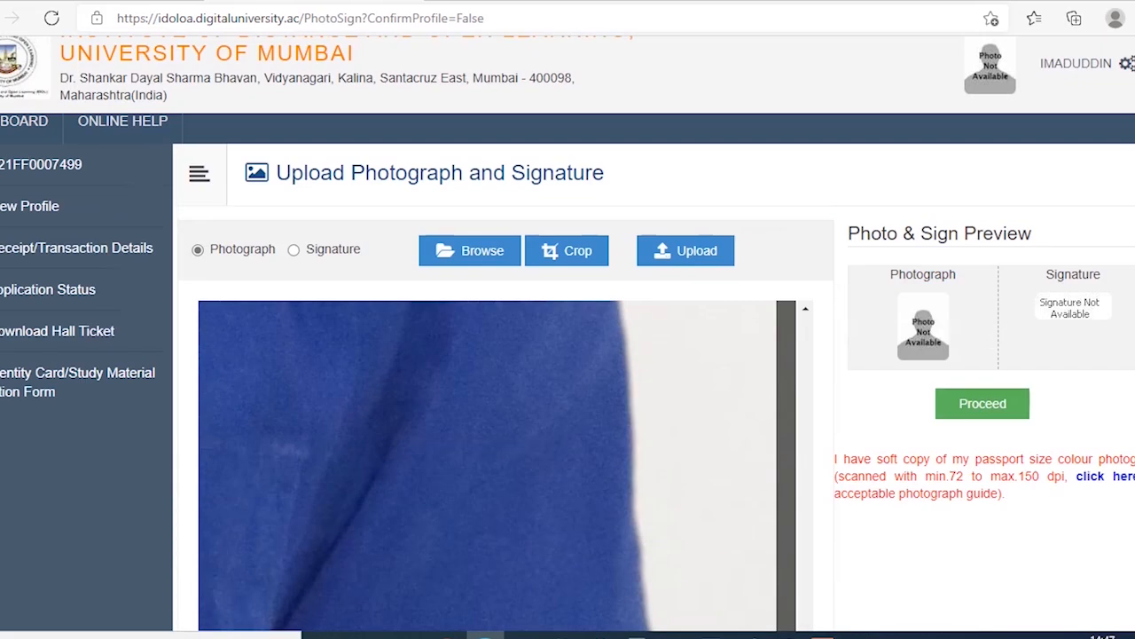
Crop and upload the photo, then load, crop and upload the WhatsApp signature image
click(573, 254)
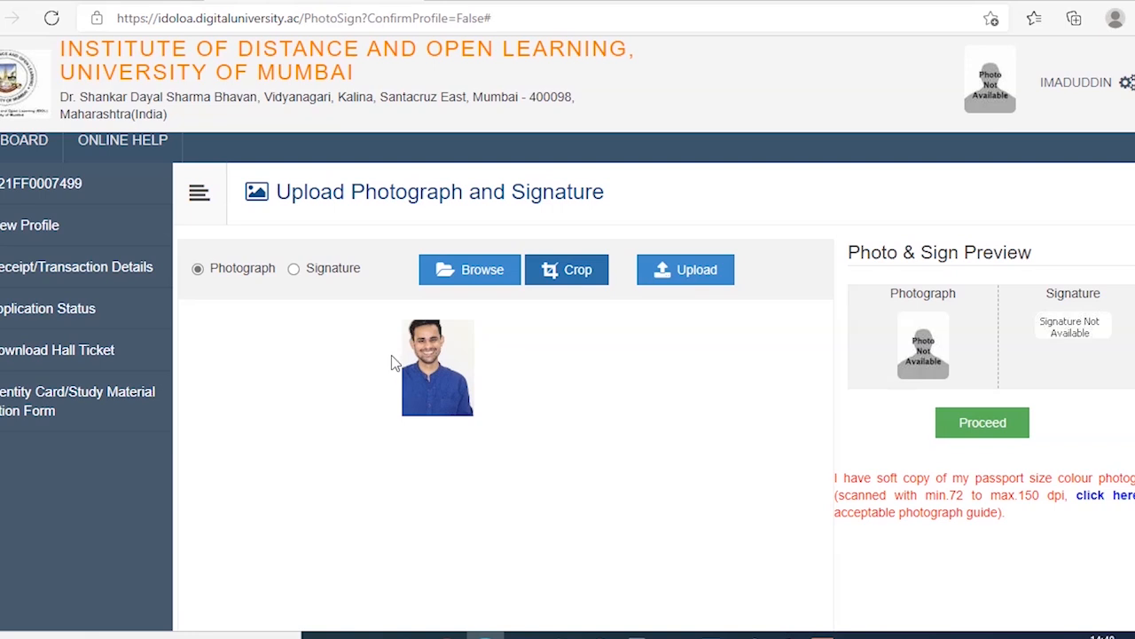
click(705, 272)
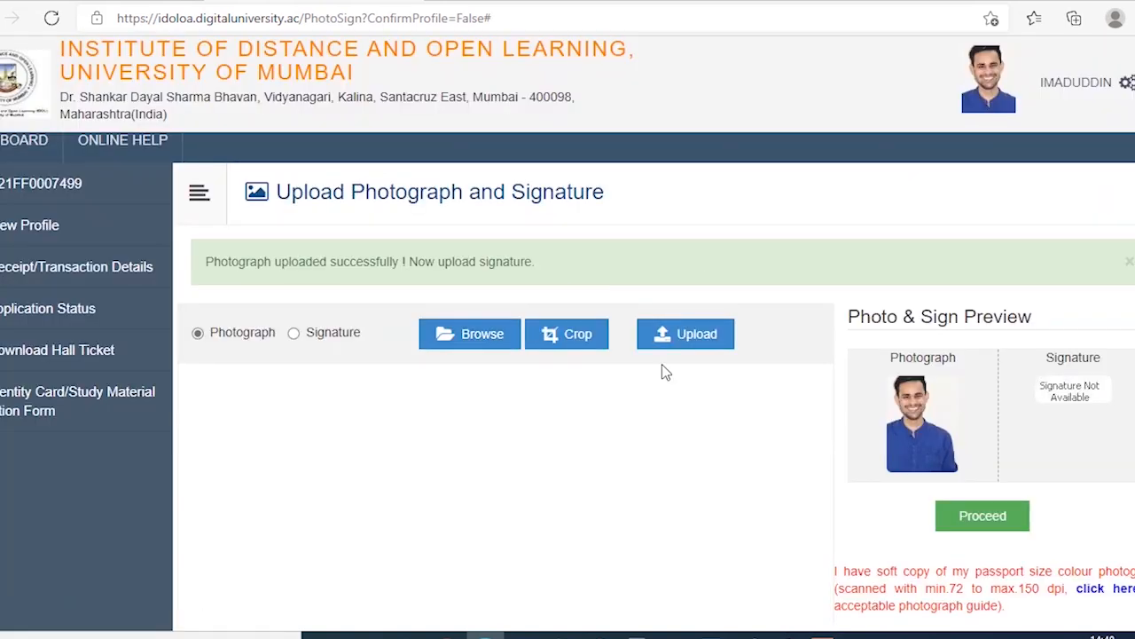
click(294, 333)
click(477, 341)
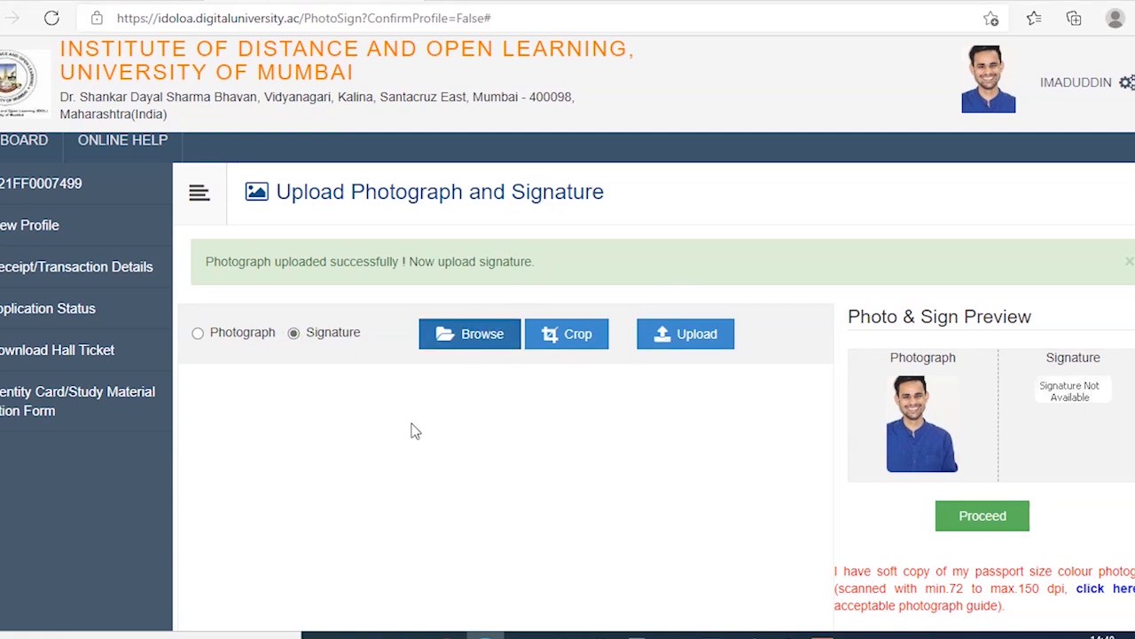
click(158, 310)
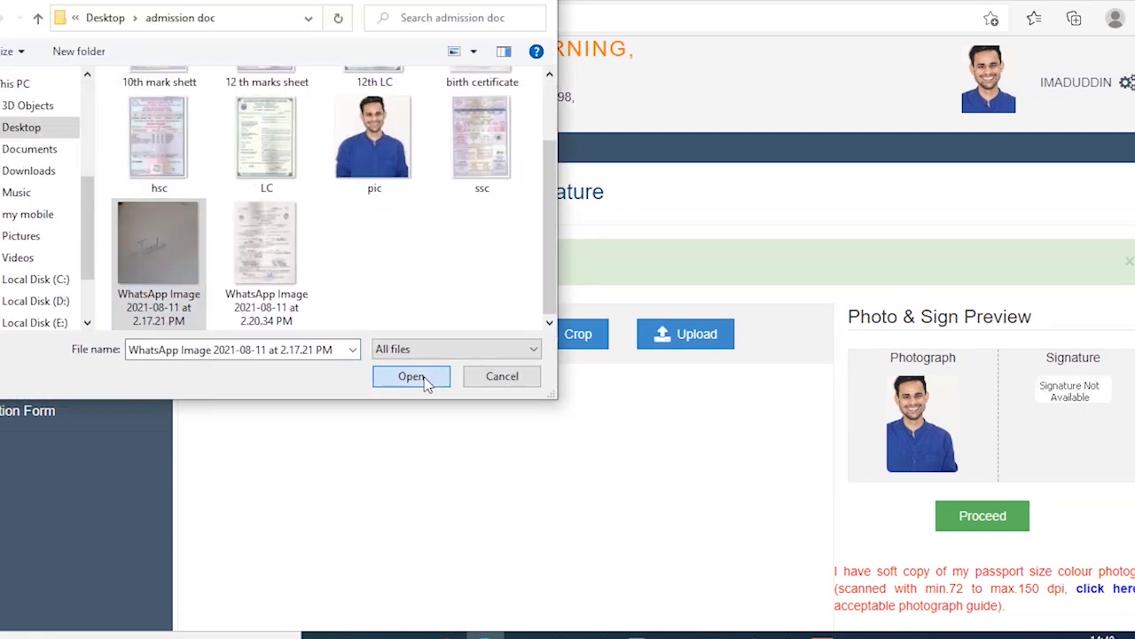
click(412, 376)
scroll(568, 354, down, 3)
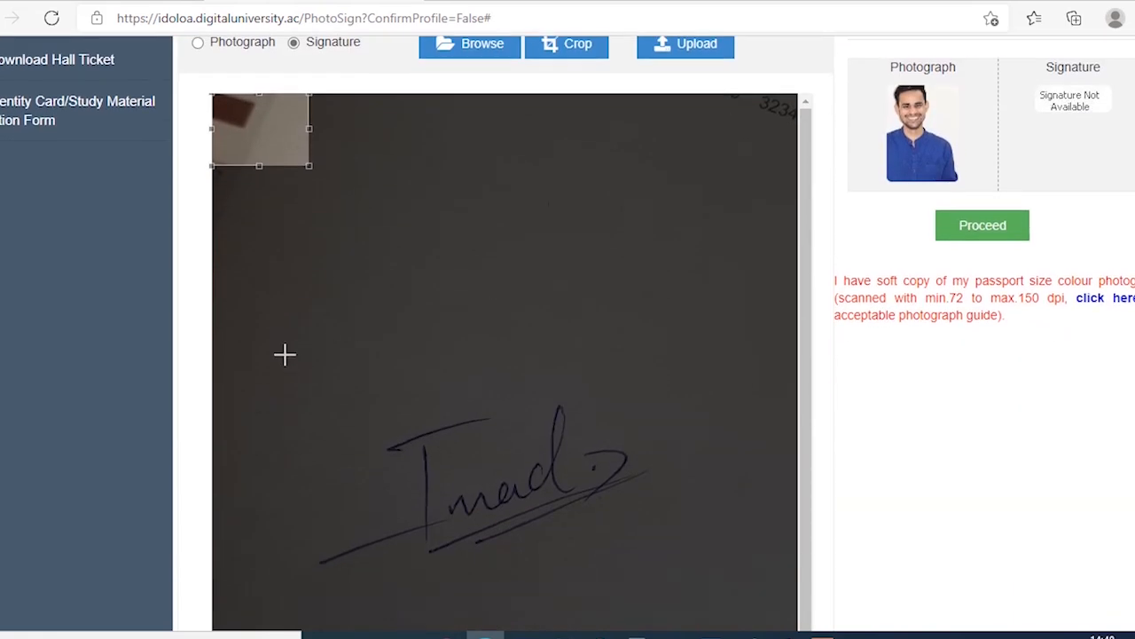
mouse_move(267, 350)
mouse_down()
mouse_move(755, 585)
mouse_move(698, 552)
mouse_up()
scroll(568, 355, down, 2)
scroll(567, 355, up, 3)
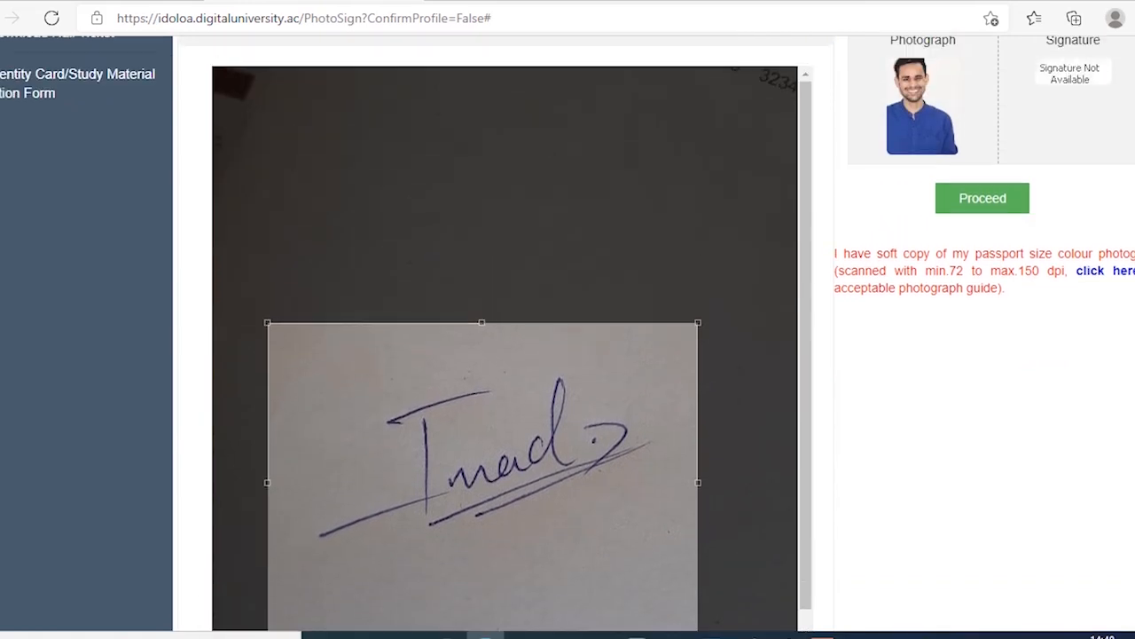
click(579, 120)
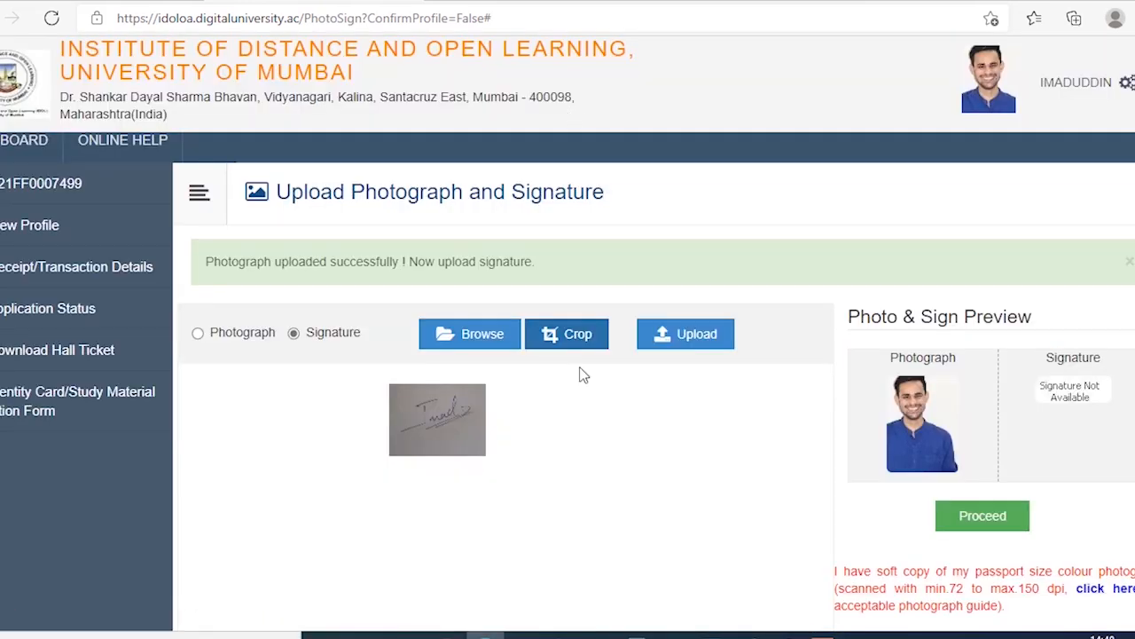
click(670, 334)
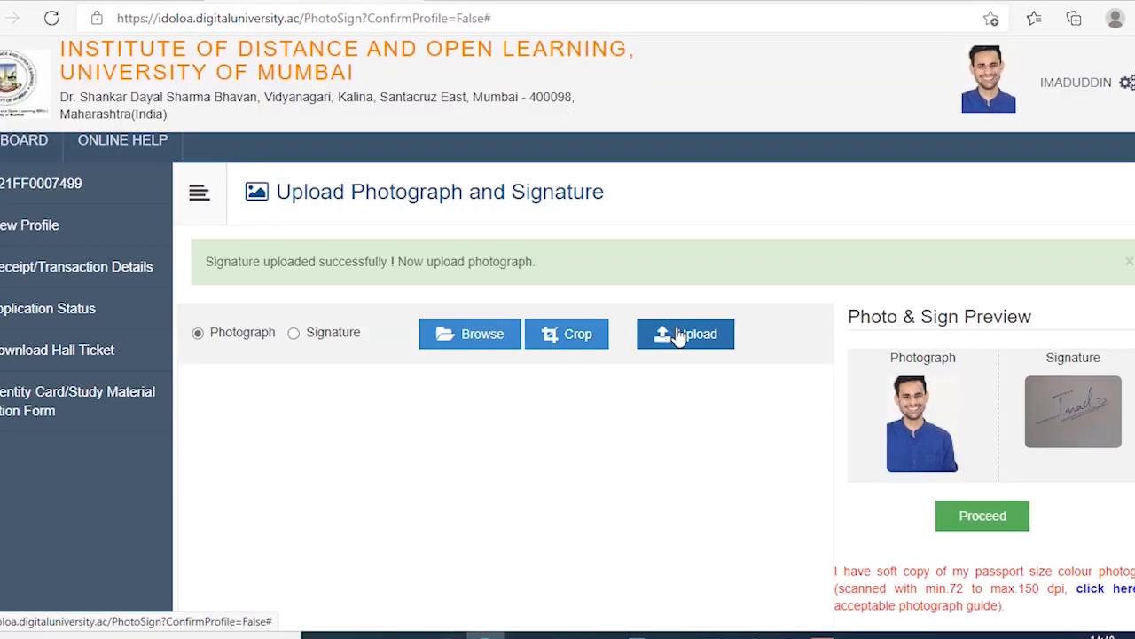
scroll(1080, 405, down, 2)
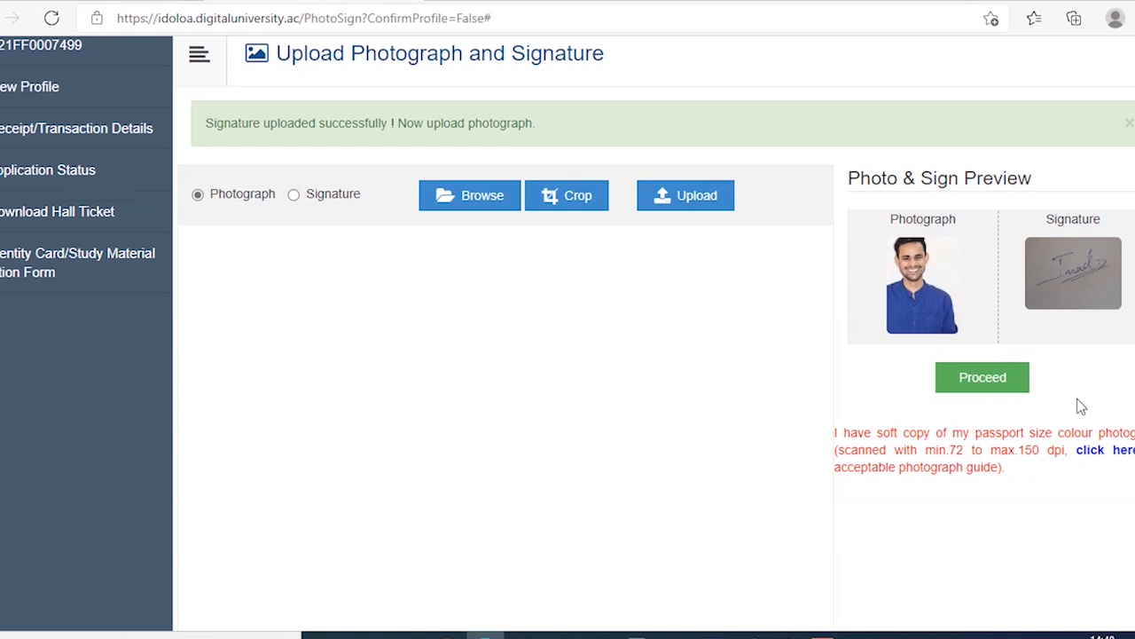
Mark the mobile number as a WhatsApp number and save the contact details
click(979, 380)
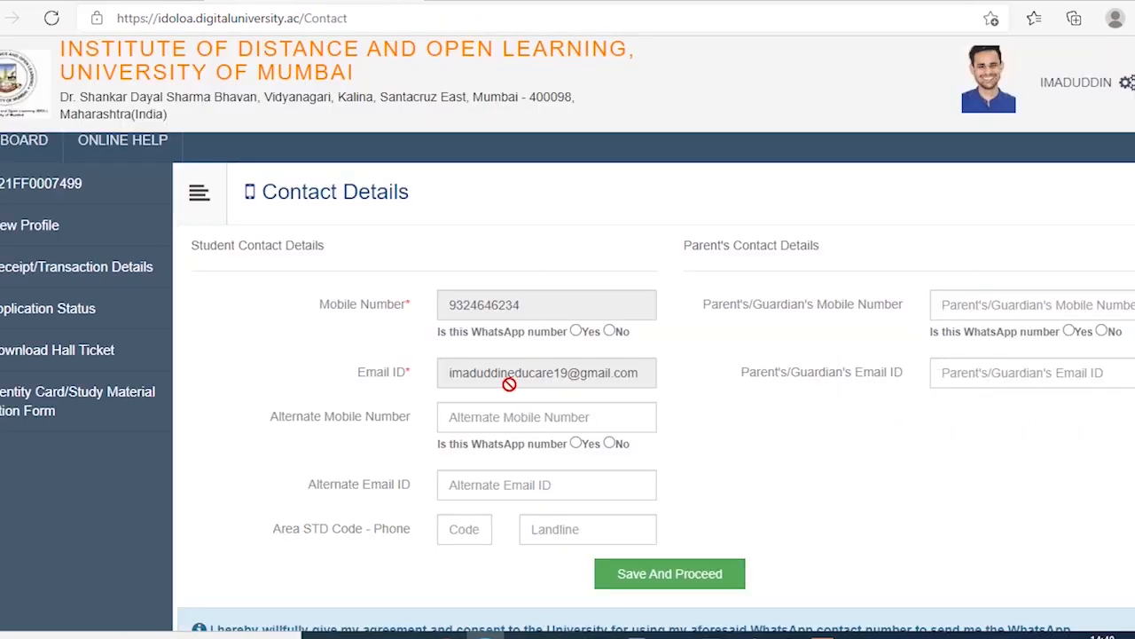
click(575, 331)
click(658, 581)
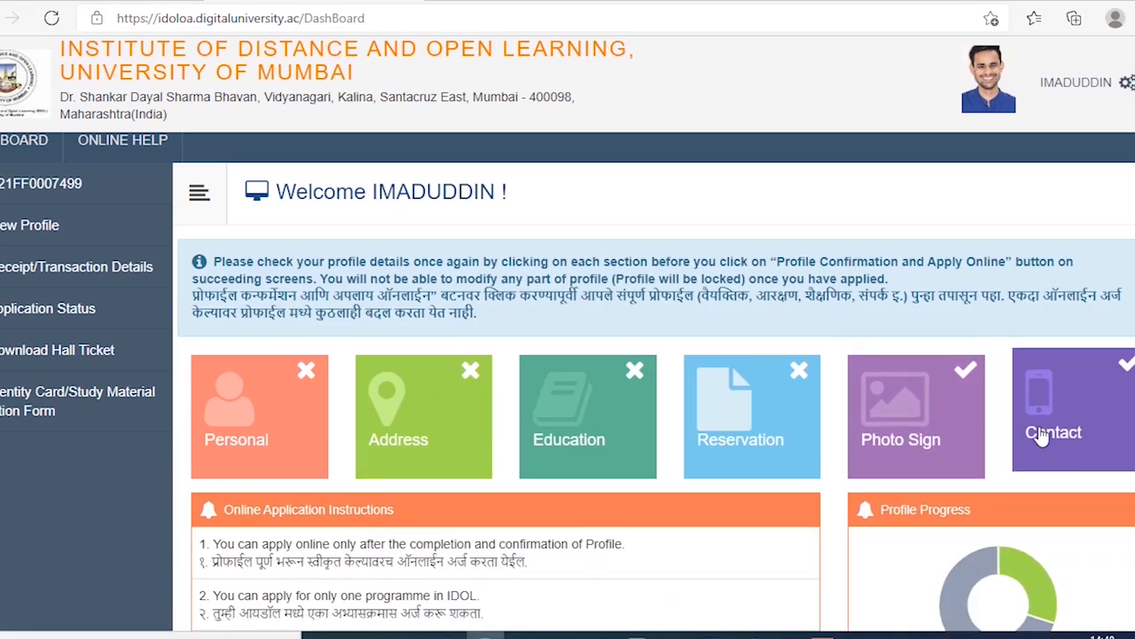
In Reservation, set guardian occupation to Service and annual income 75000, then save
scroll(709, 355, down, 1)
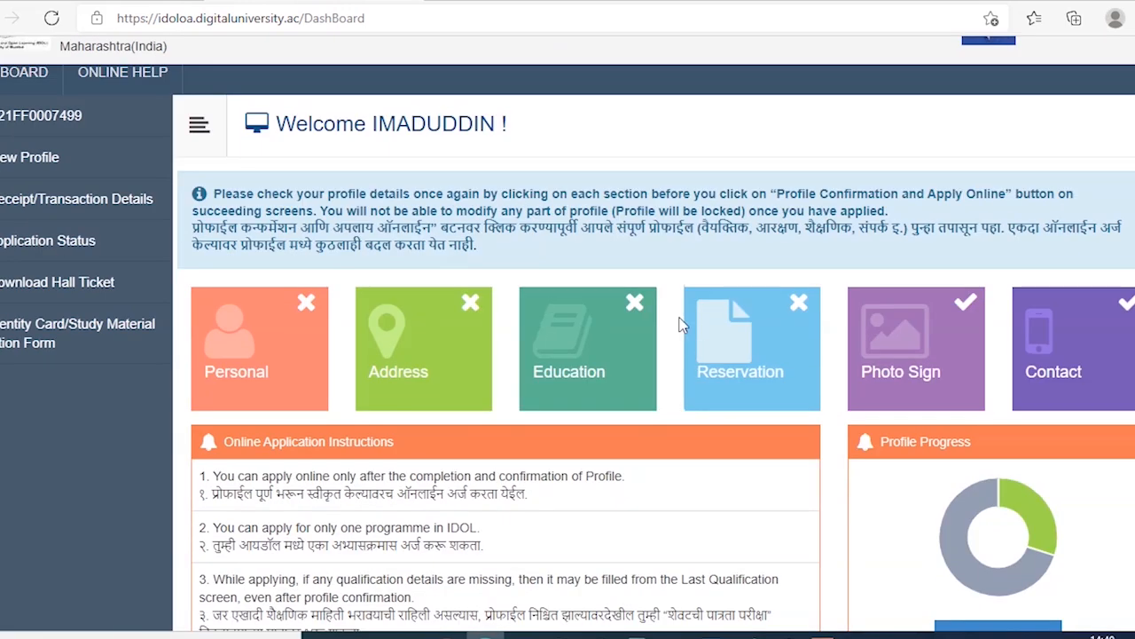
click(765, 343)
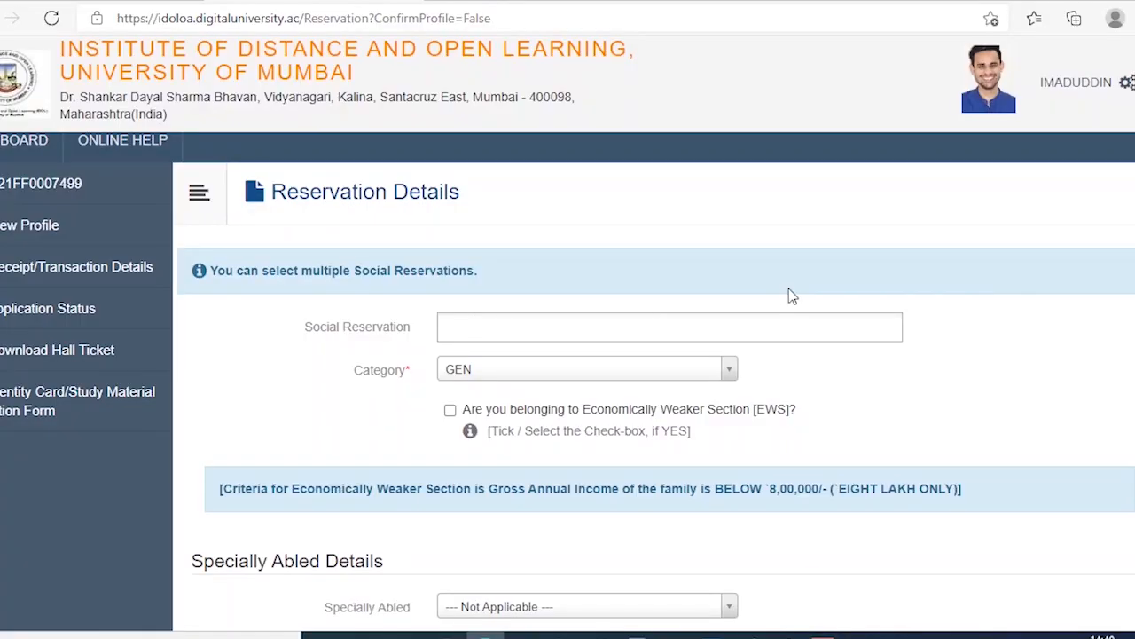
scroll(1041, 340, down, 2)
scroll(596, 548, down, 2)
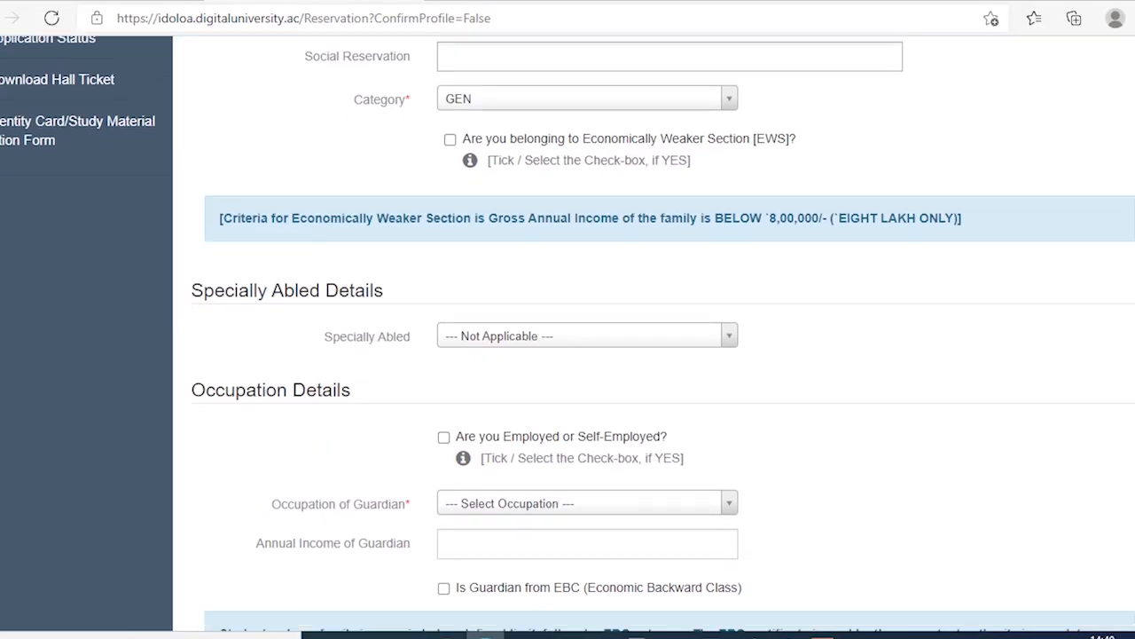
click(510, 380)
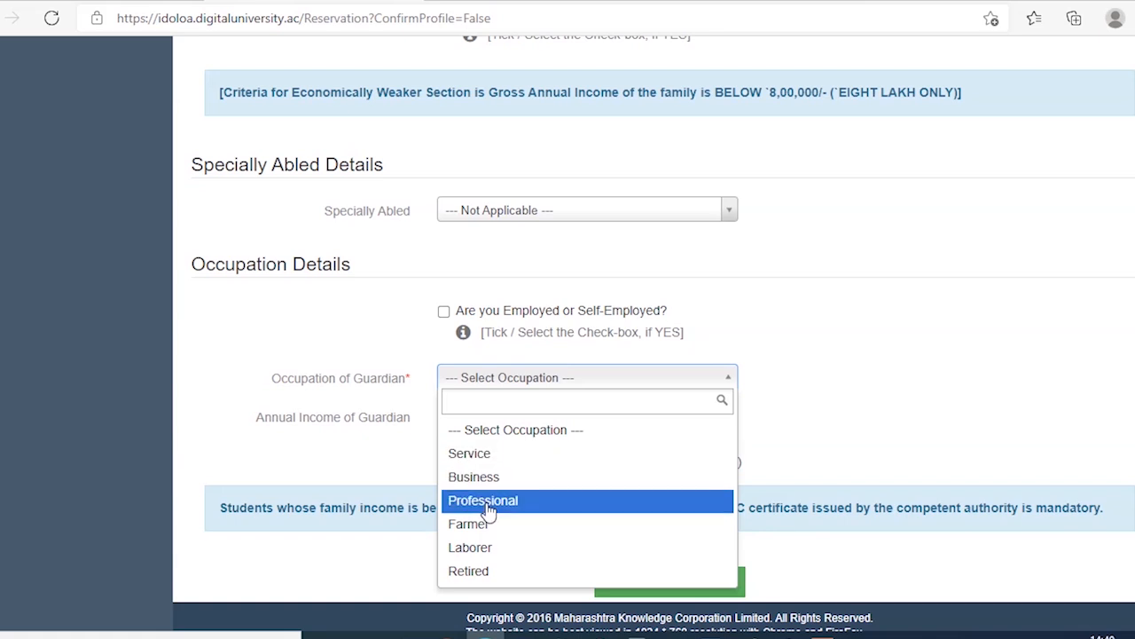
click(480, 454)
click(465, 425)
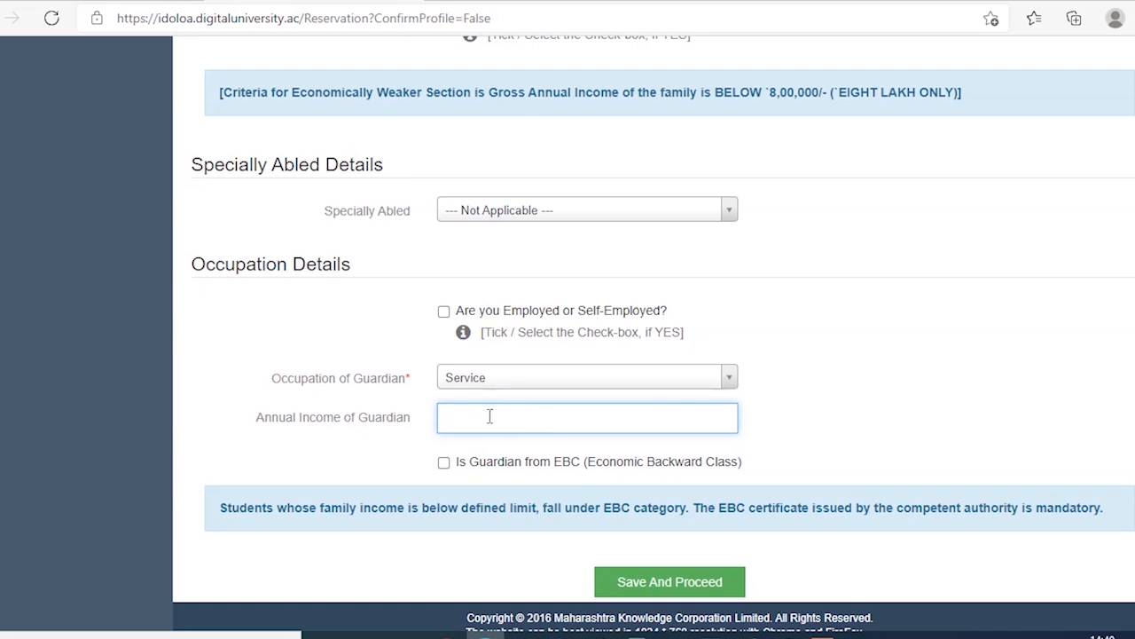
text(5000)
click(665, 583)
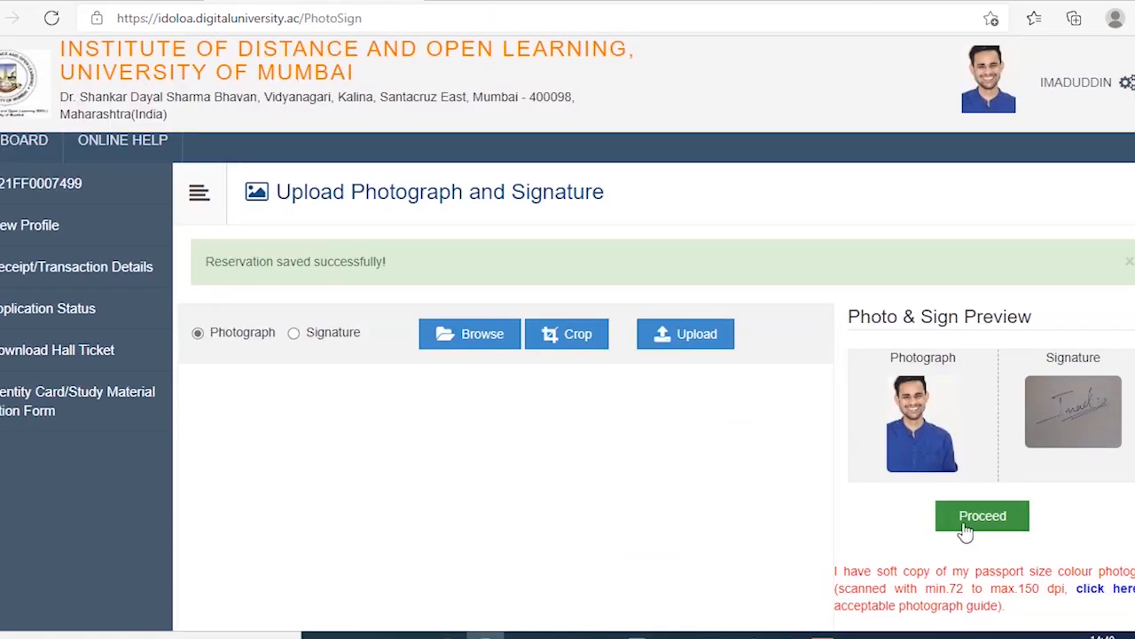
Leave the photo page and open the Personal Details section from the profile dashboard
click(965, 523)
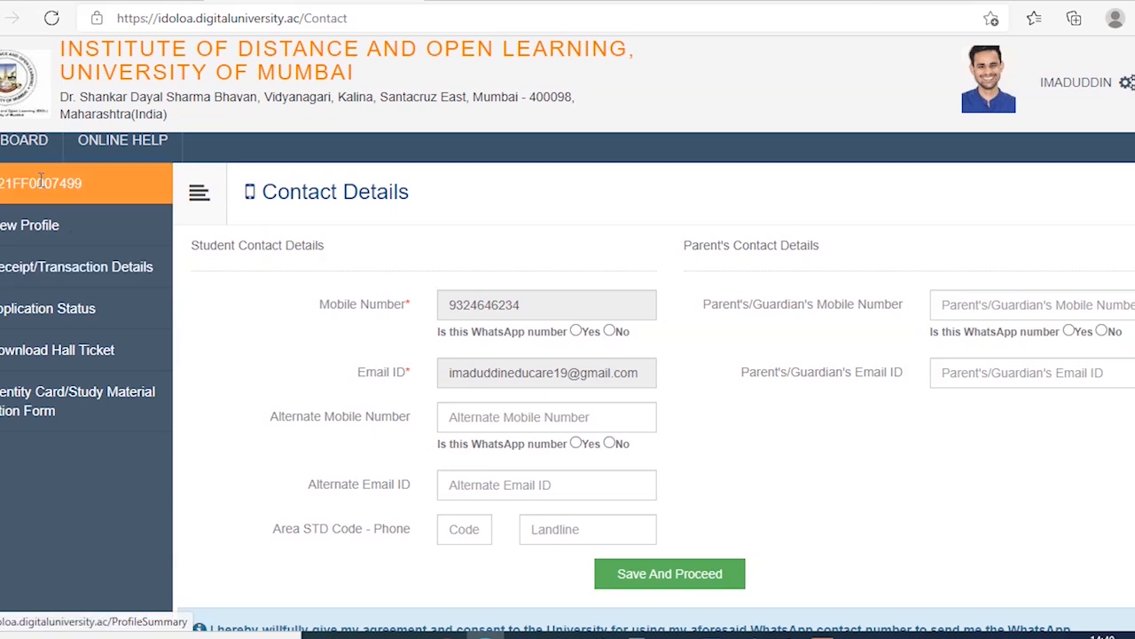
click(11, 151)
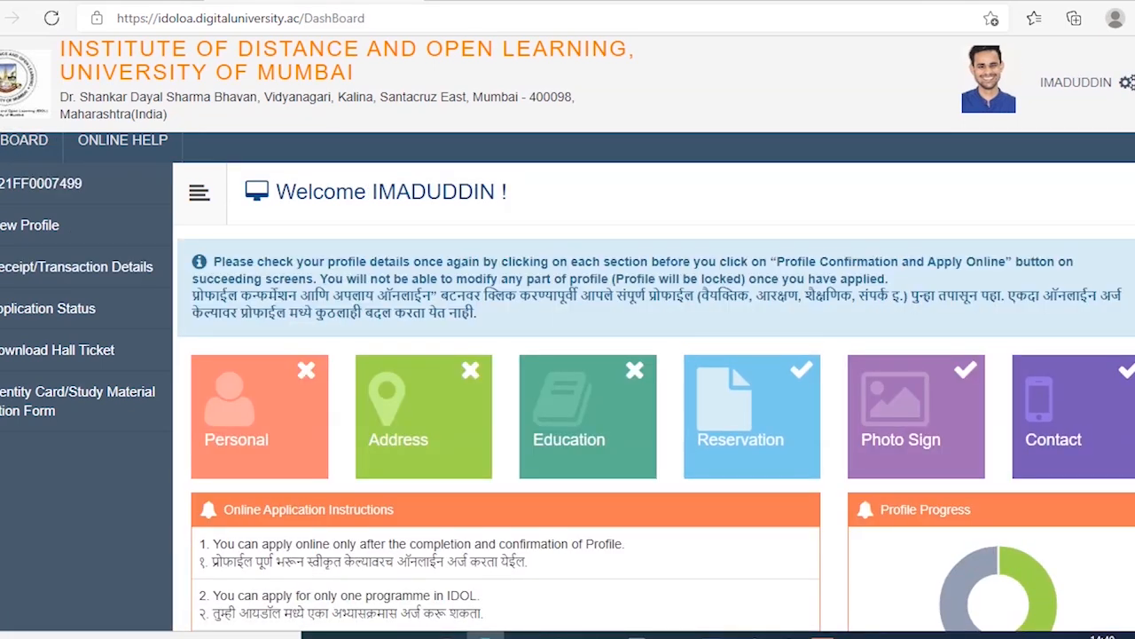
scroll(568, 355, down, 1)
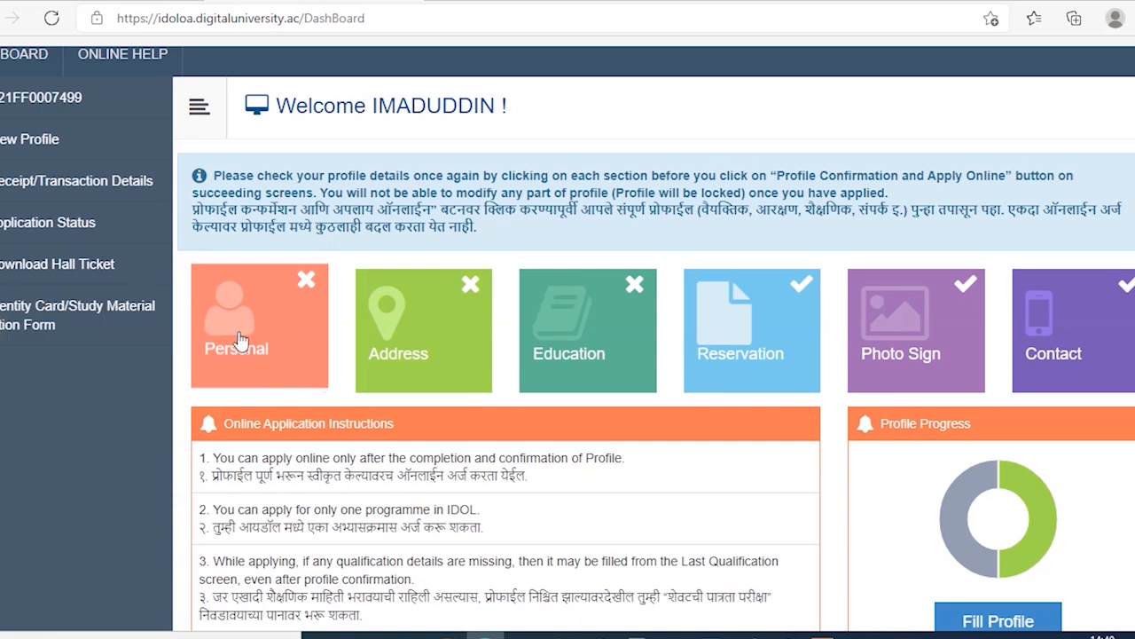
click(264, 349)
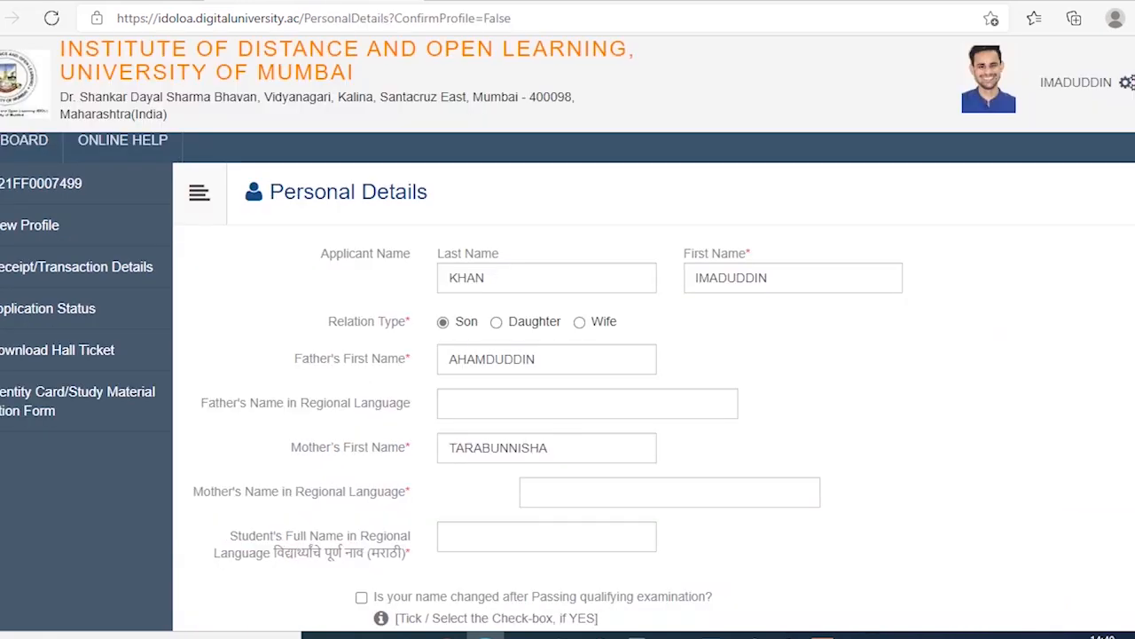
Copy the father's first name into Father's Name in Regional Language
scroll(717, 365, down, 1)
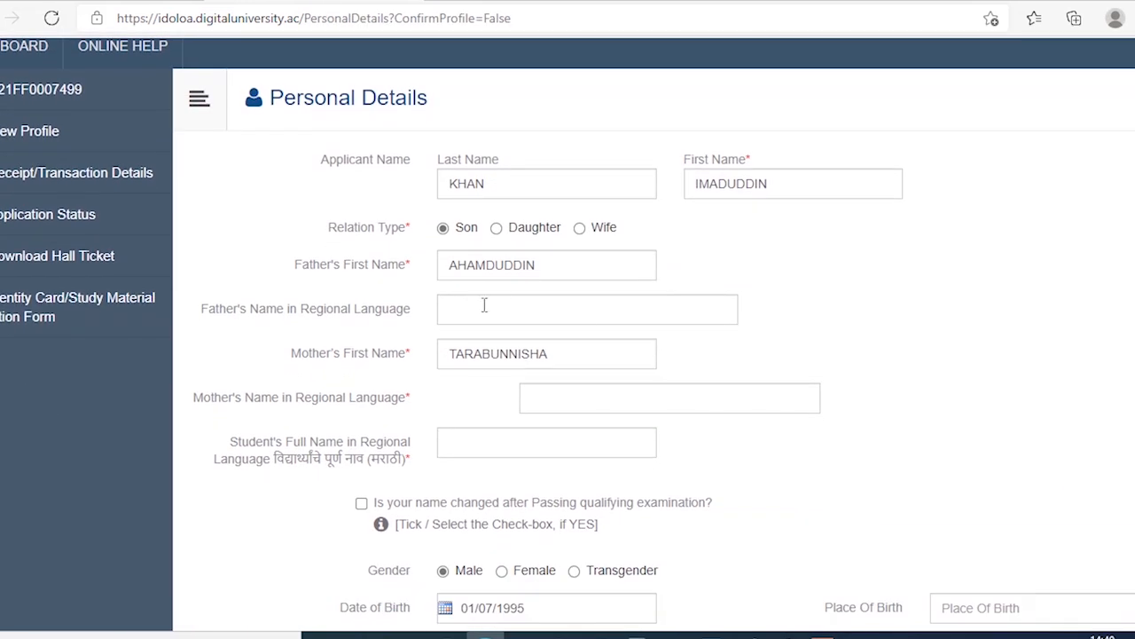
click(481, 266)
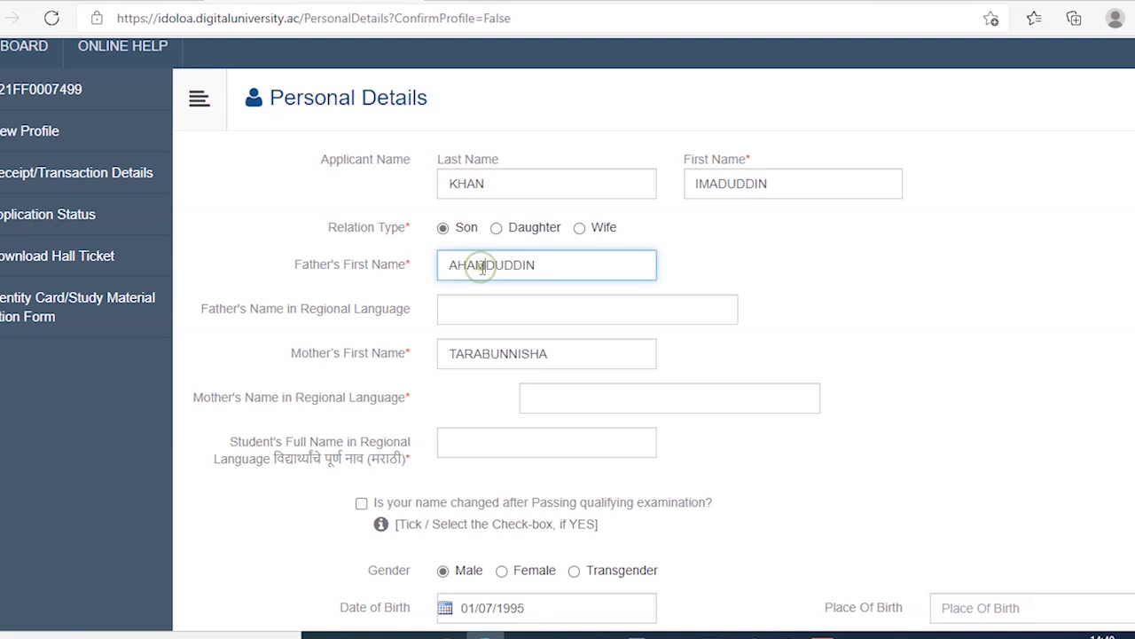
double_click(482, 267)
key(ctrl+c)
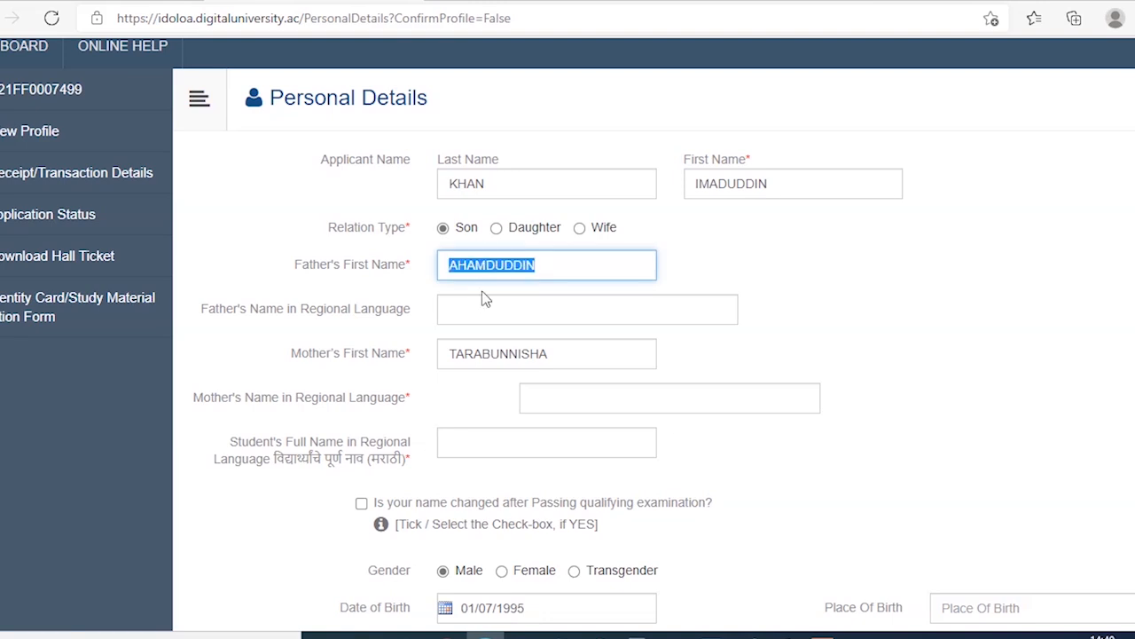
click(479, 306)
key(ctrl+v)
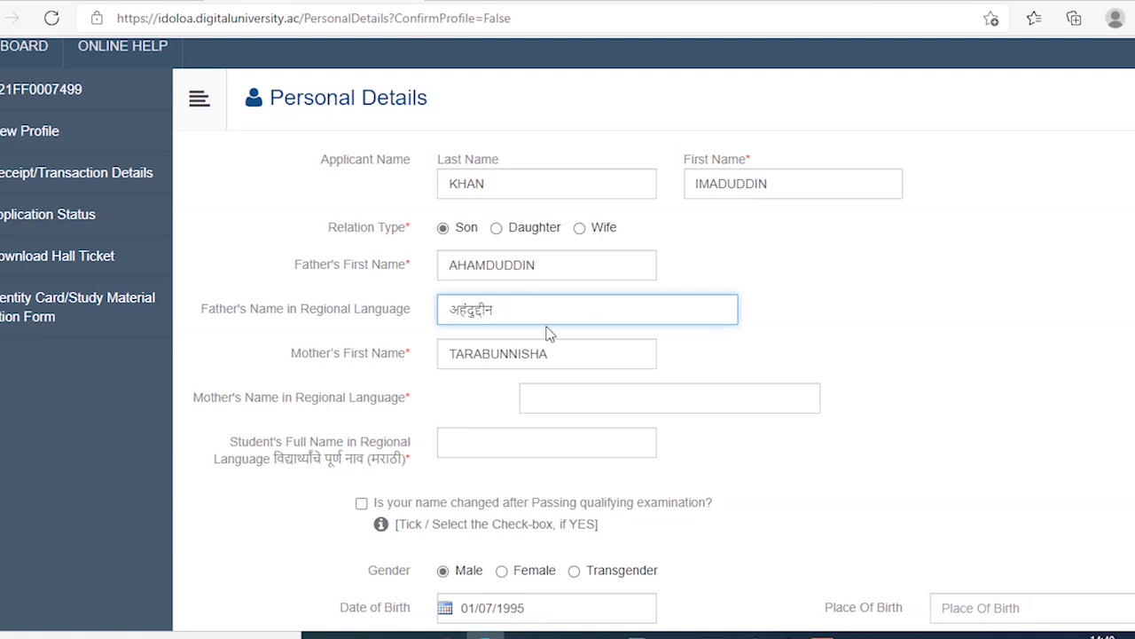
scroll(460, 310, down, 1)
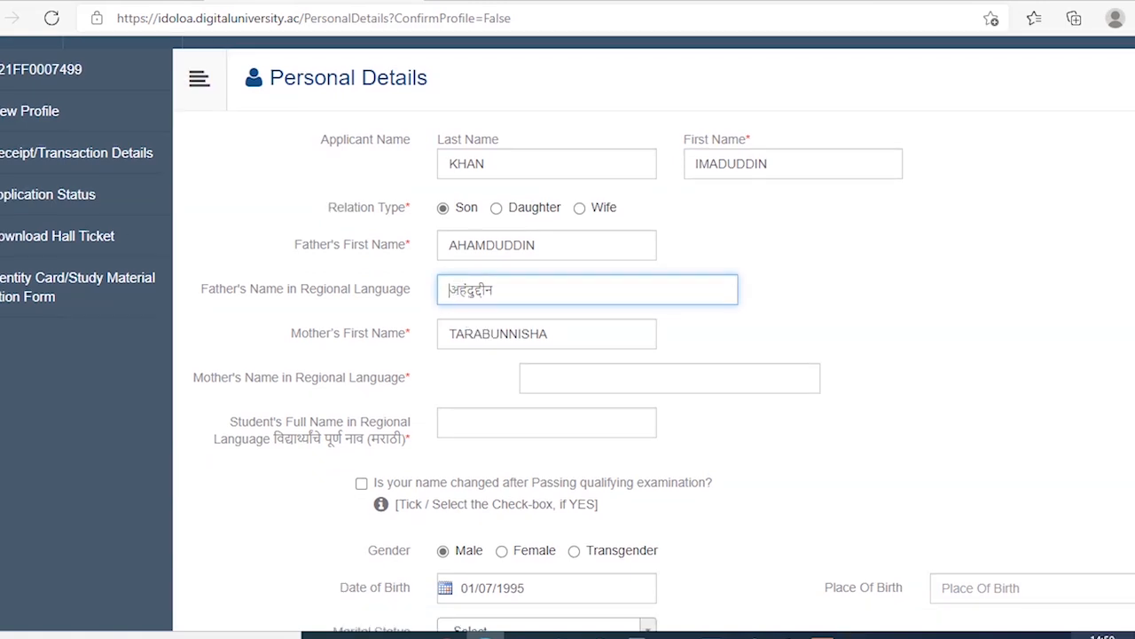
click(1055, 635)
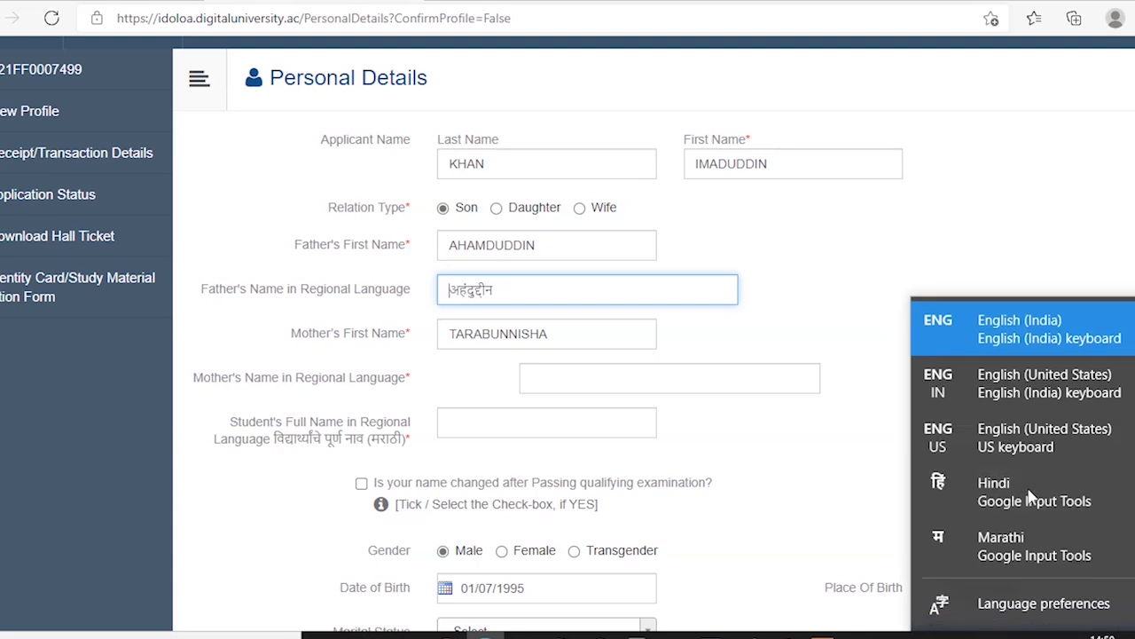
Switch input to Hindi and enter 'ahmaduddin' using the fourth Devanagari suggestion
click(985, 493)
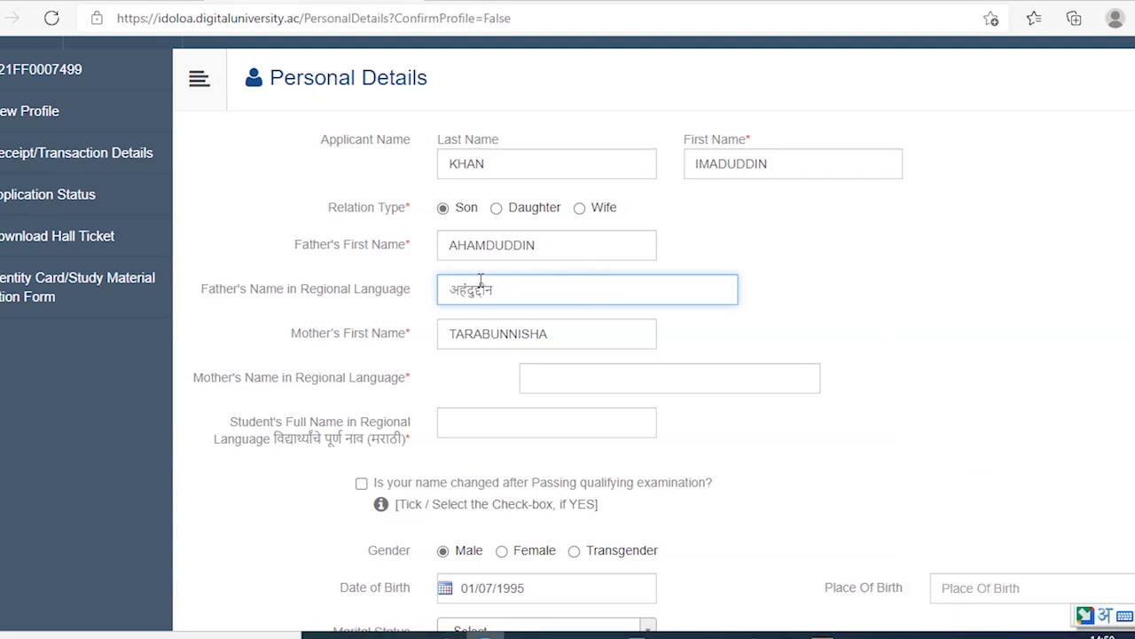
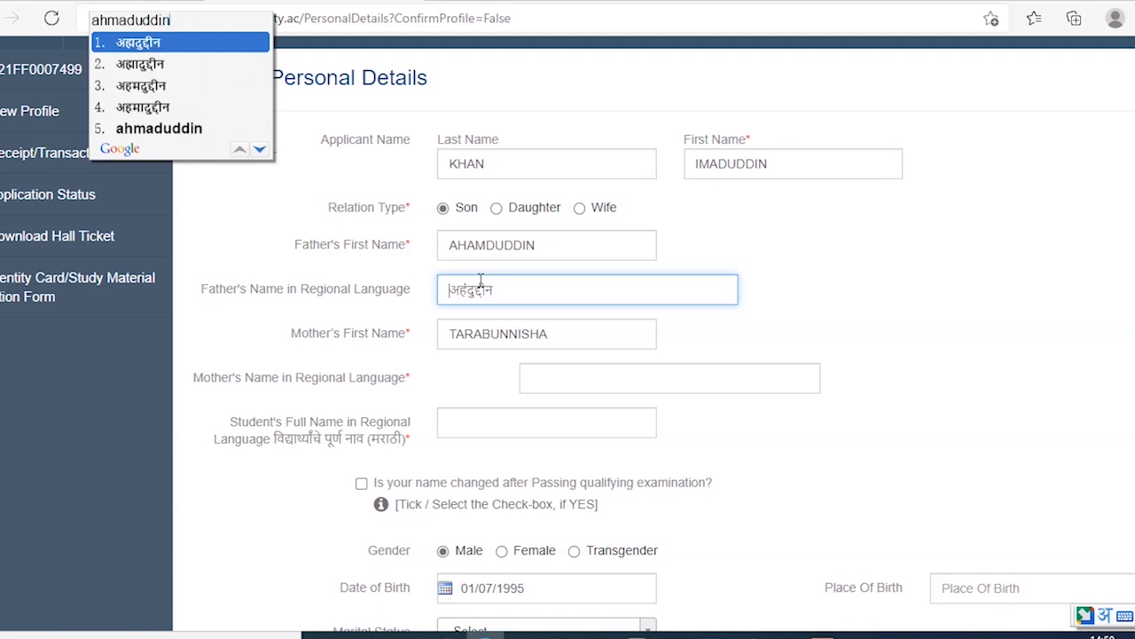
key(Down)
key(Down)
key(Down)
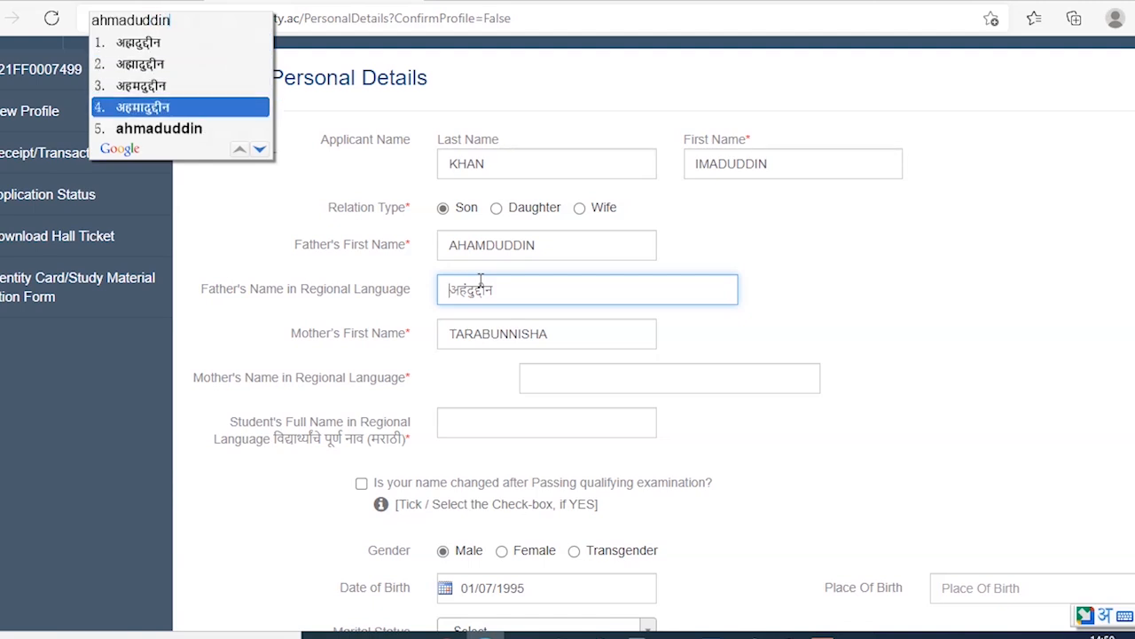
key(Return)
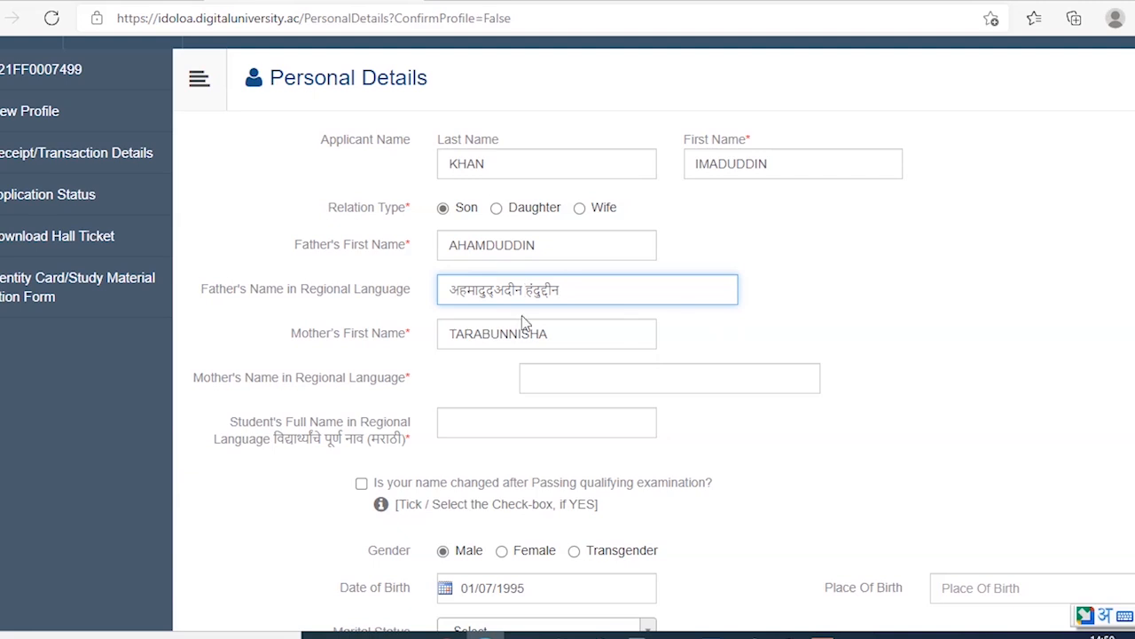
Remove stray characters and retype 'ahm' to finish the father's Devanagari name
click(482, 293)
key(BackSpace)
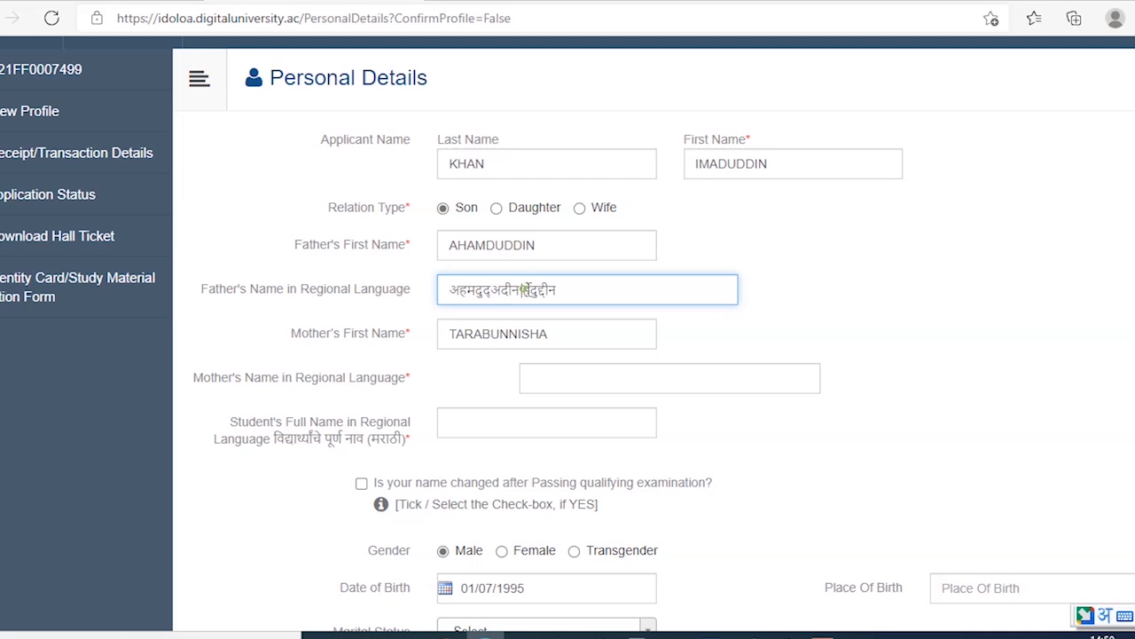
drag(523, 290, 576, 290)
key(Left)
key(BackSpace)
key(BackSpace)
key(BackSpace)
key(BackSpace)
key(BackSpace)
key(BackSpace)
key(BackSpace)
key(BackSpace)
key(Right)
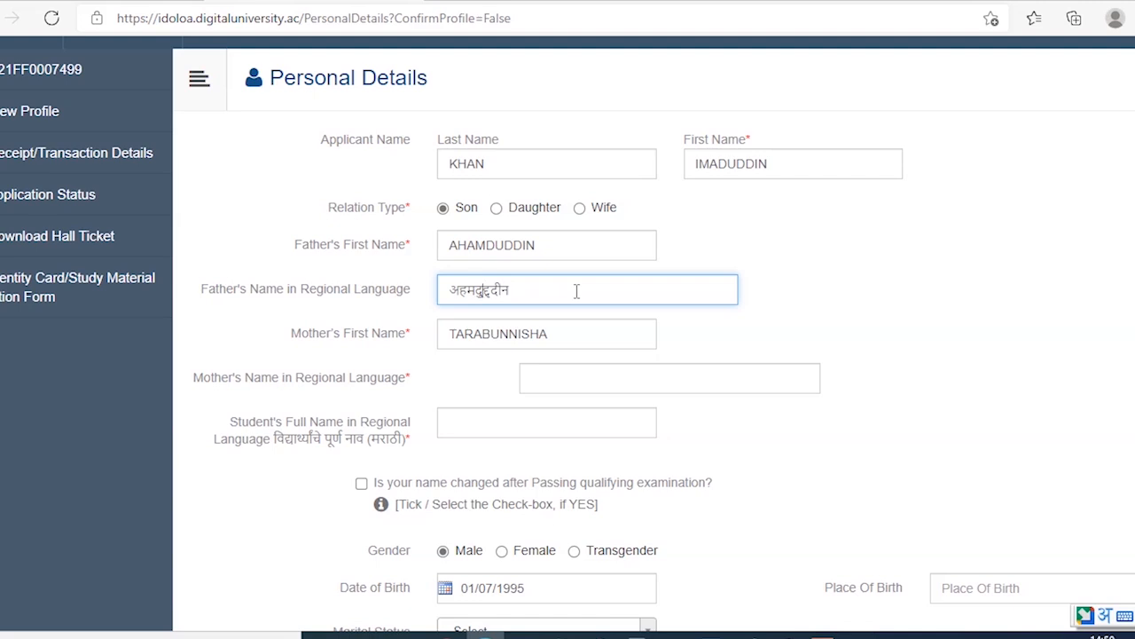
key(BackSpace)
key(BackSpace)
key(BackSpace)
key(BackSpace)
key(BackSpace)
key(BackSpace)
key(BackSpace)
key(BackSpace)
key(BackSpace)
text(ahm)
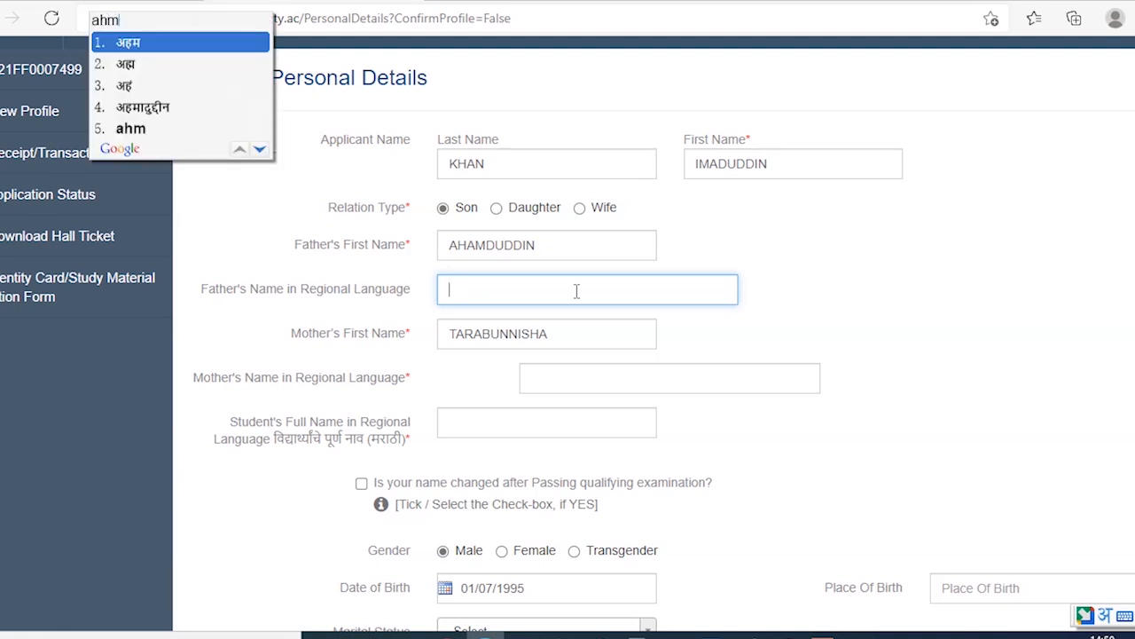
key(Down)
key(Down)
key(Down)
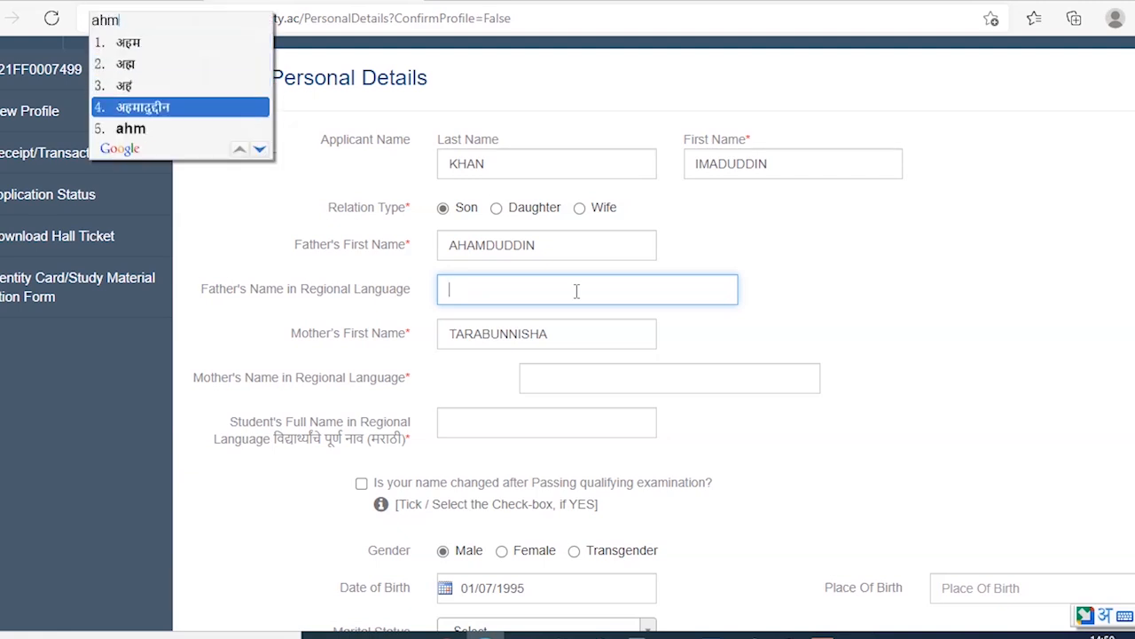
key(Return)
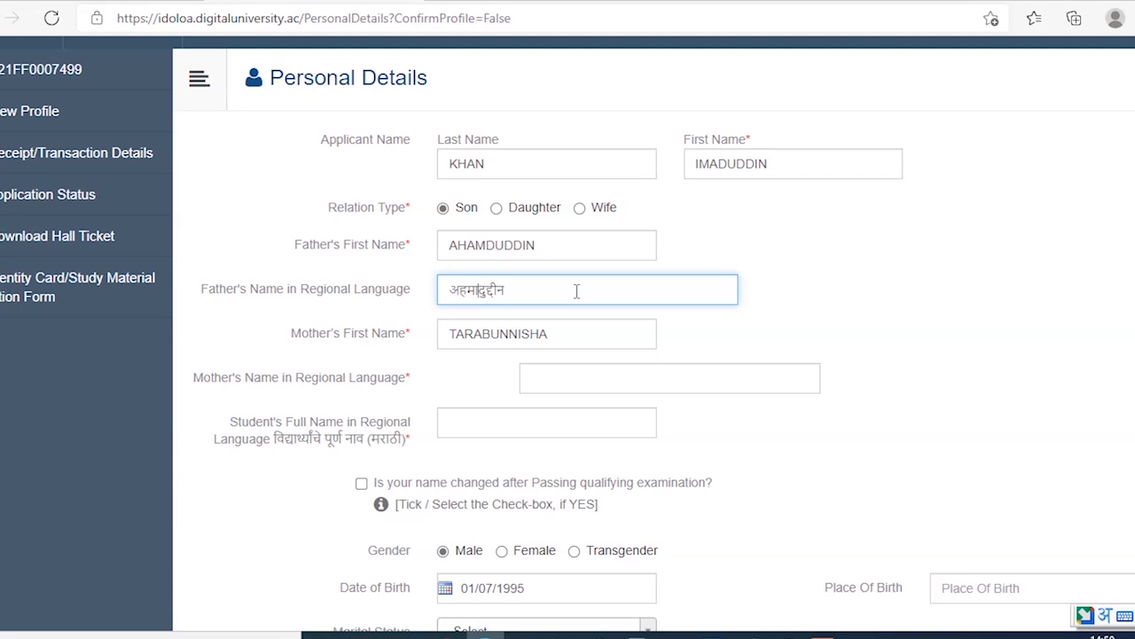
key(BackSpace)
Undo an accidental paste that overwrote the mother's first name
click(512, 334)
double_click(513, 335)
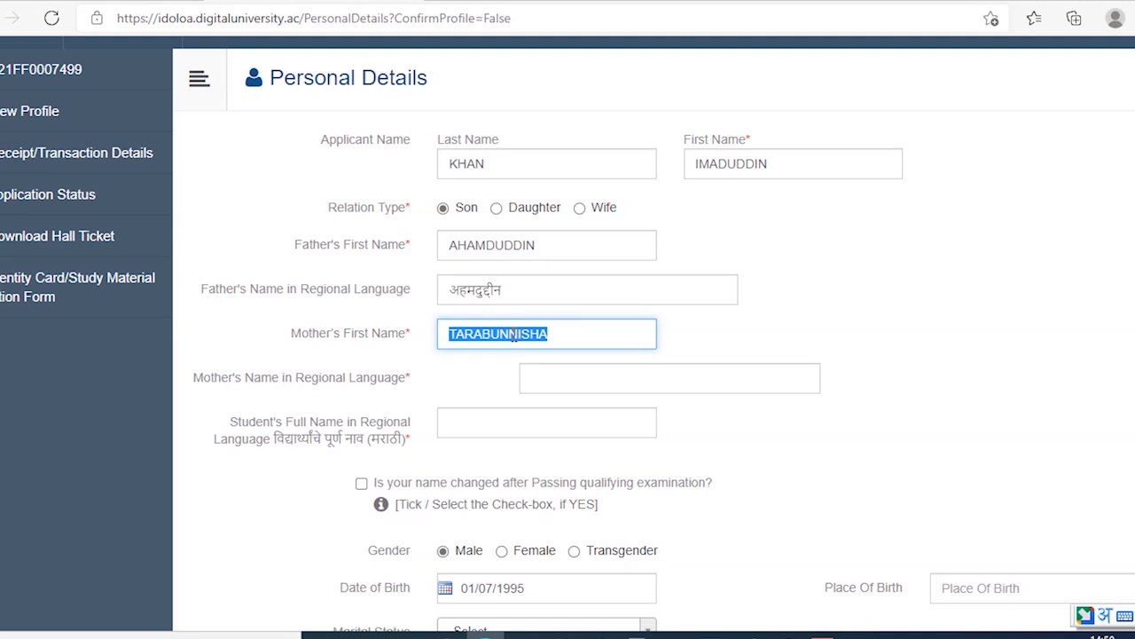
text(AHAMDUDDIN)
key(ctrl+z)
key(ctrl+c)
Enter the mother's name 'tarabunnisha' in Devanagari, deleting the wrong first word
click(559, 382)
key(ctrl+v)
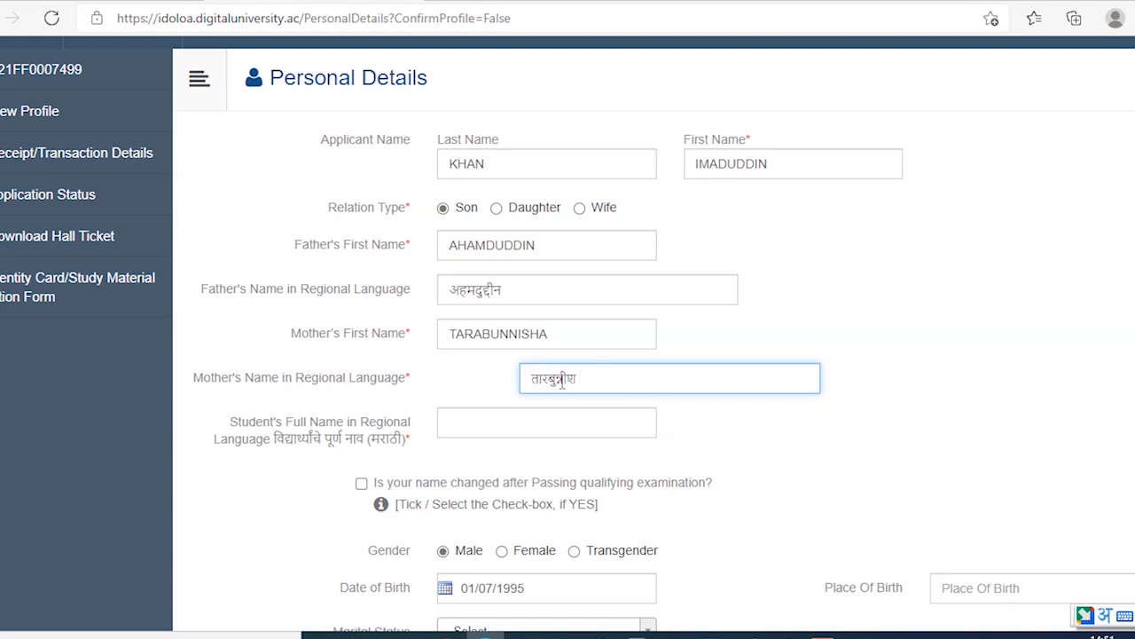
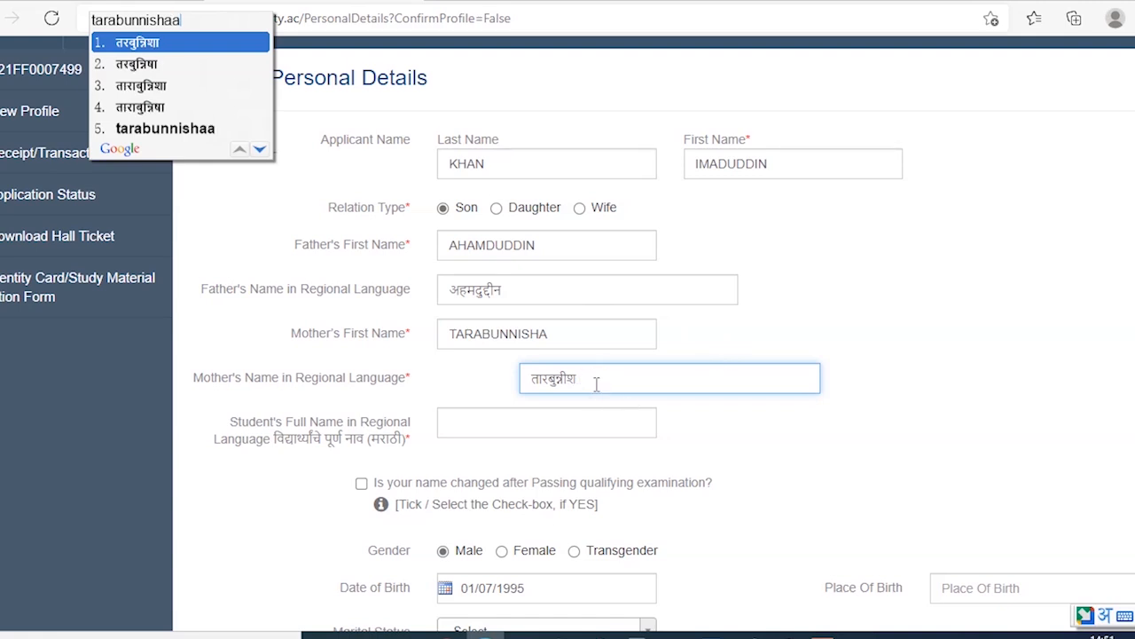
click(149, 44)
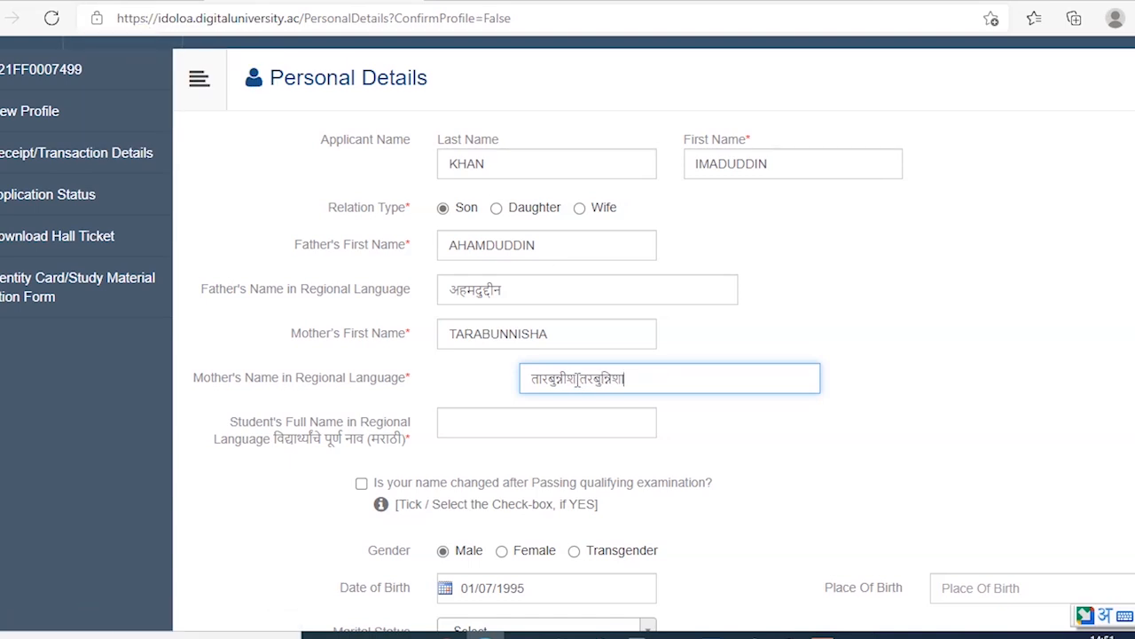
drag(577, 379, 519, 389)
key(Delete)
key(Delete)
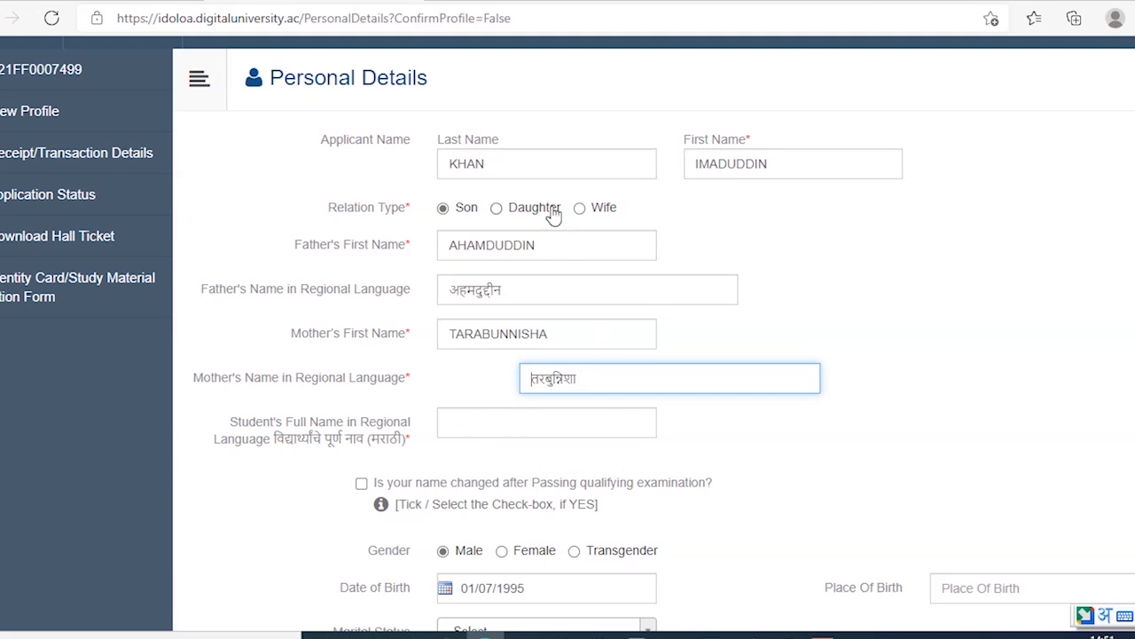
click(498, 164)
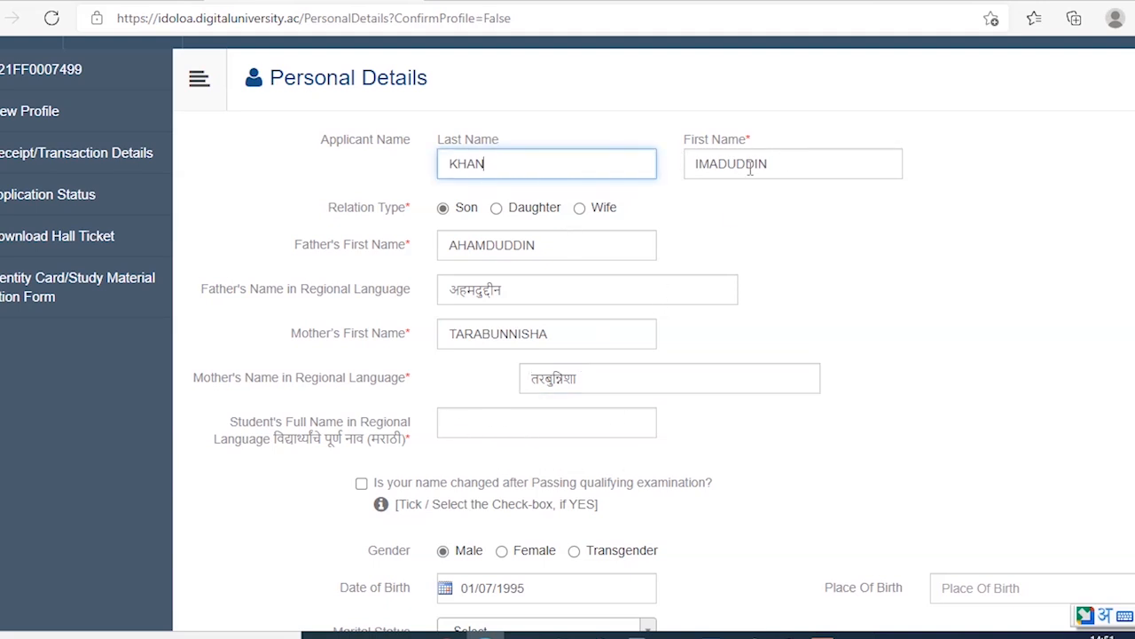
Build the Marathi full name from the student's first name, father's Marathi name and surname KHAN
double_click(779, 164)
key(ctrl+c)
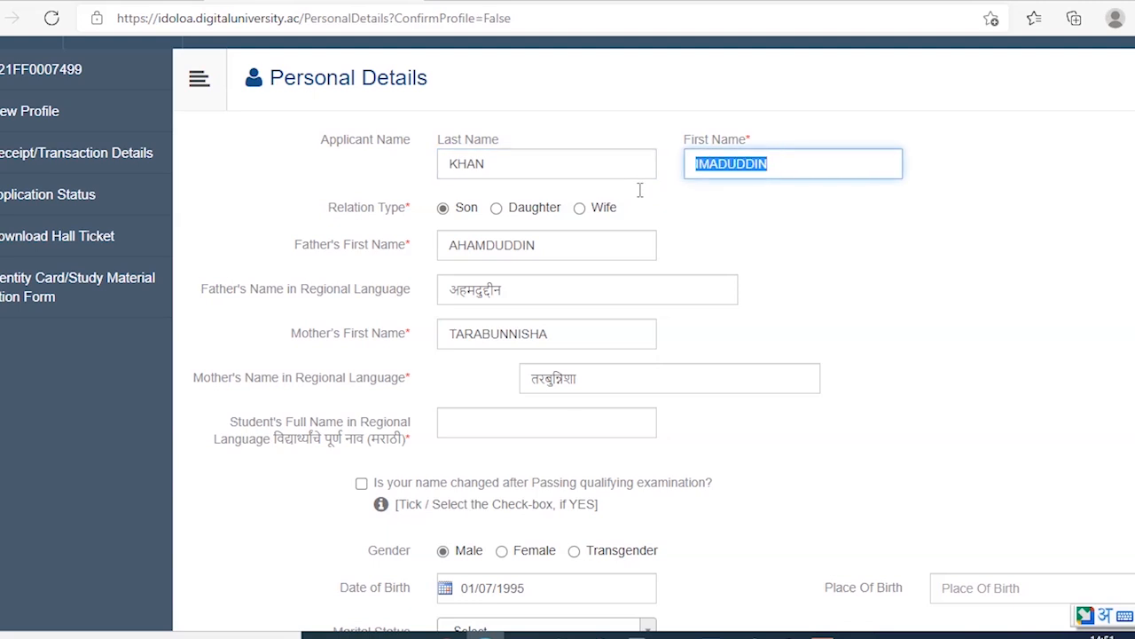
click(463, 416)
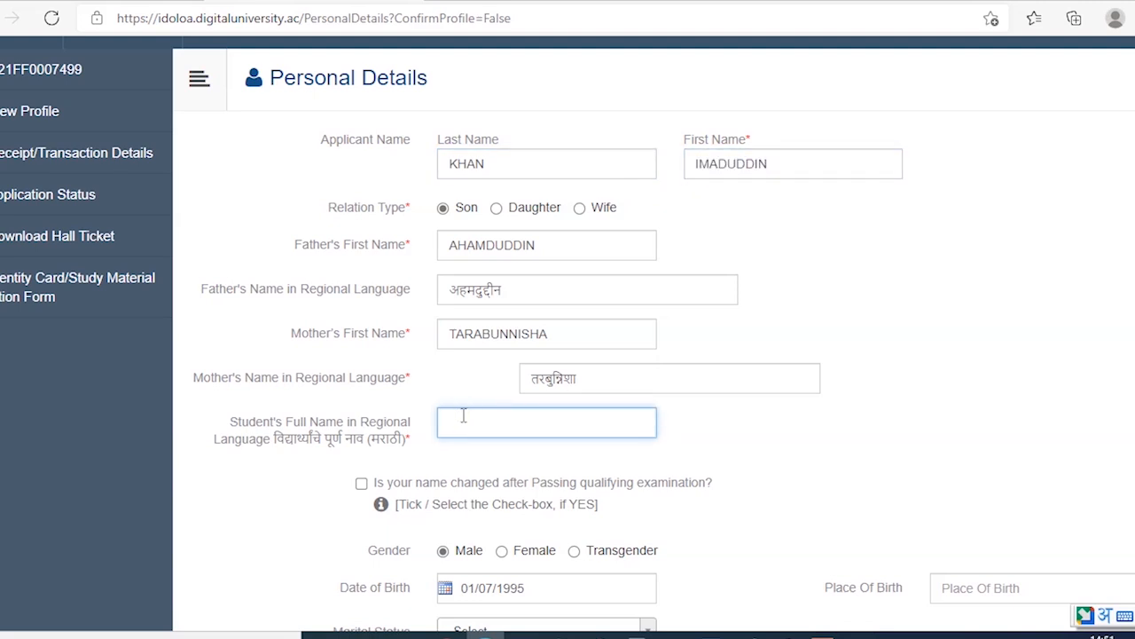
key(ctrl+v)
drag(512, 286, 450, 290)
key(ctrl+c)
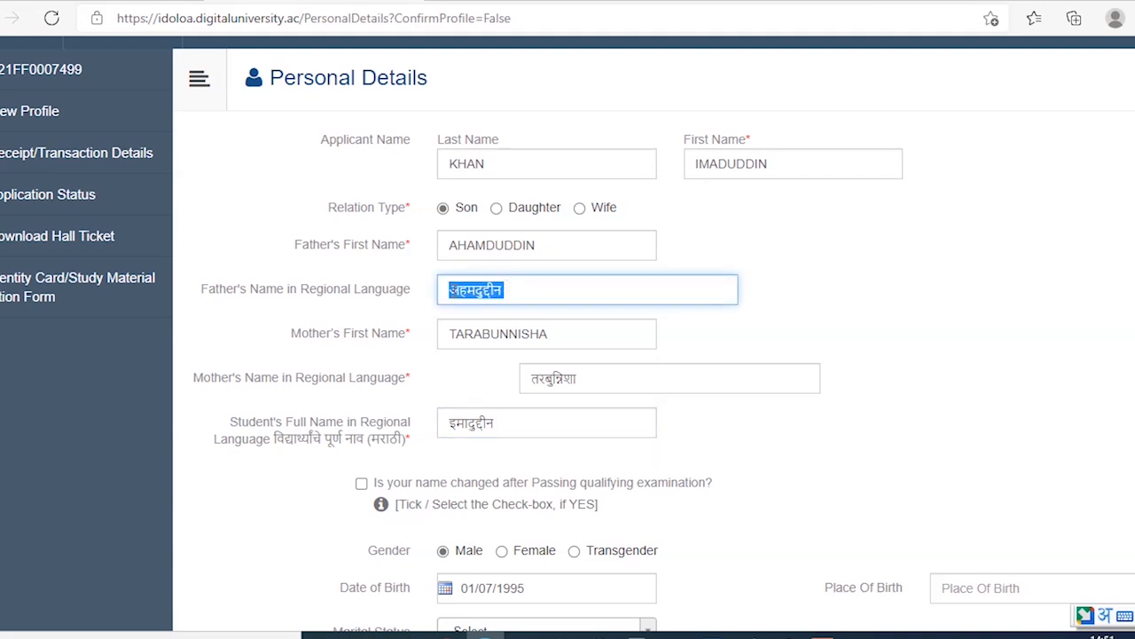
click(514, 424)
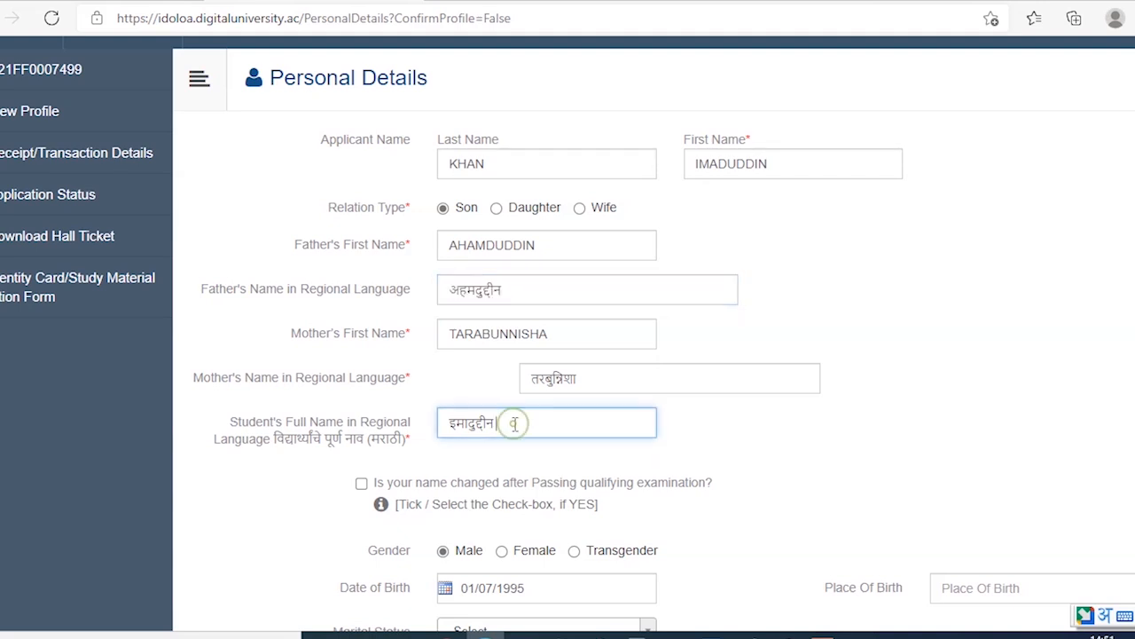
key(ctrl+v)
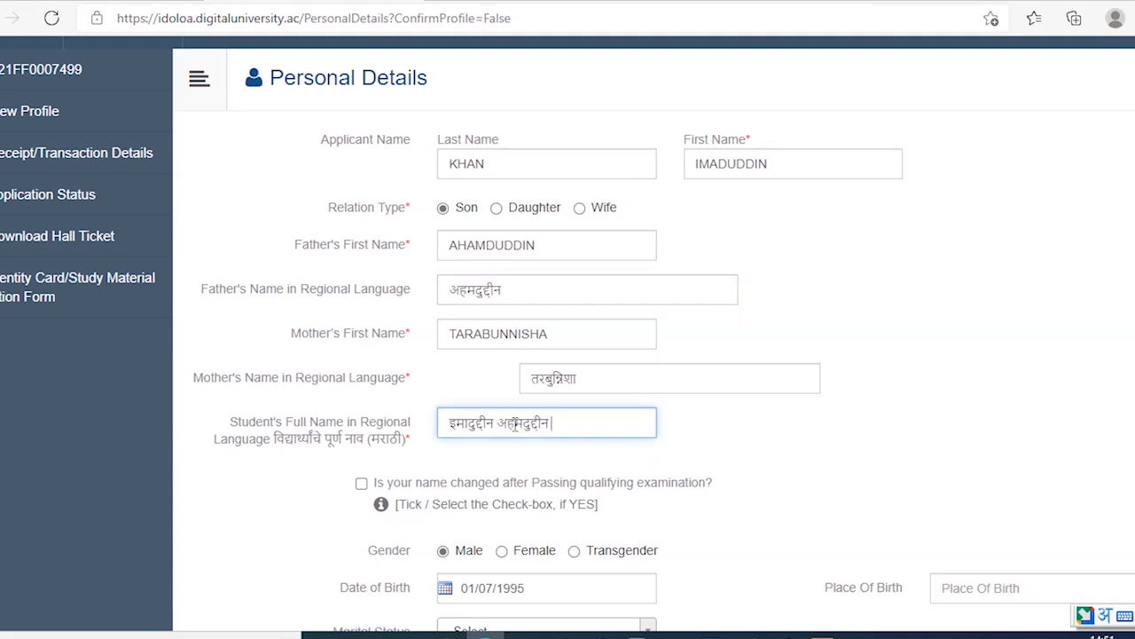
click(489, 165)
drag(484, 164, 439, 163)
key(ctrl+c)
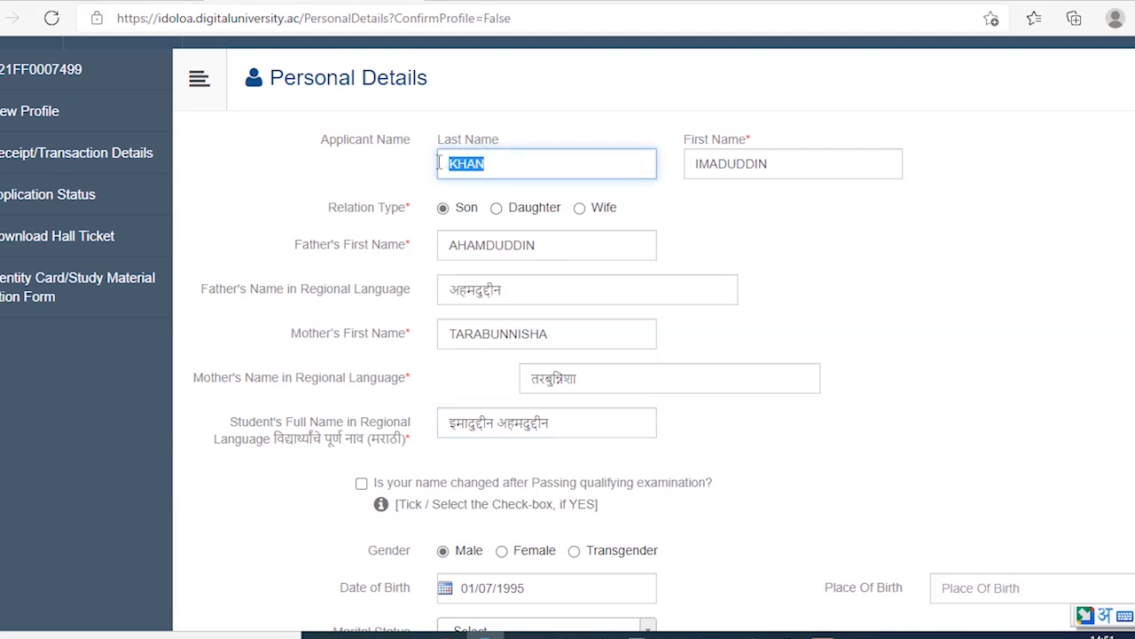
click(586, 428)
key(ctrl+v)
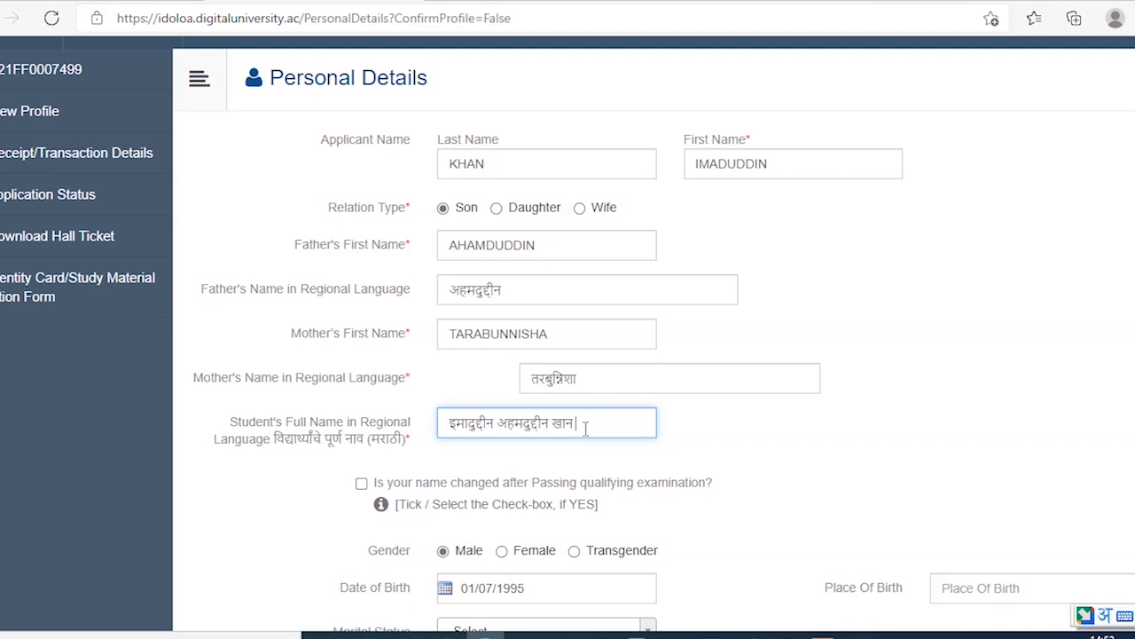
key(BackSpace)
Enter UP as place of birth and switch typing back to English (India)
scroll(422, 295, down, 2)
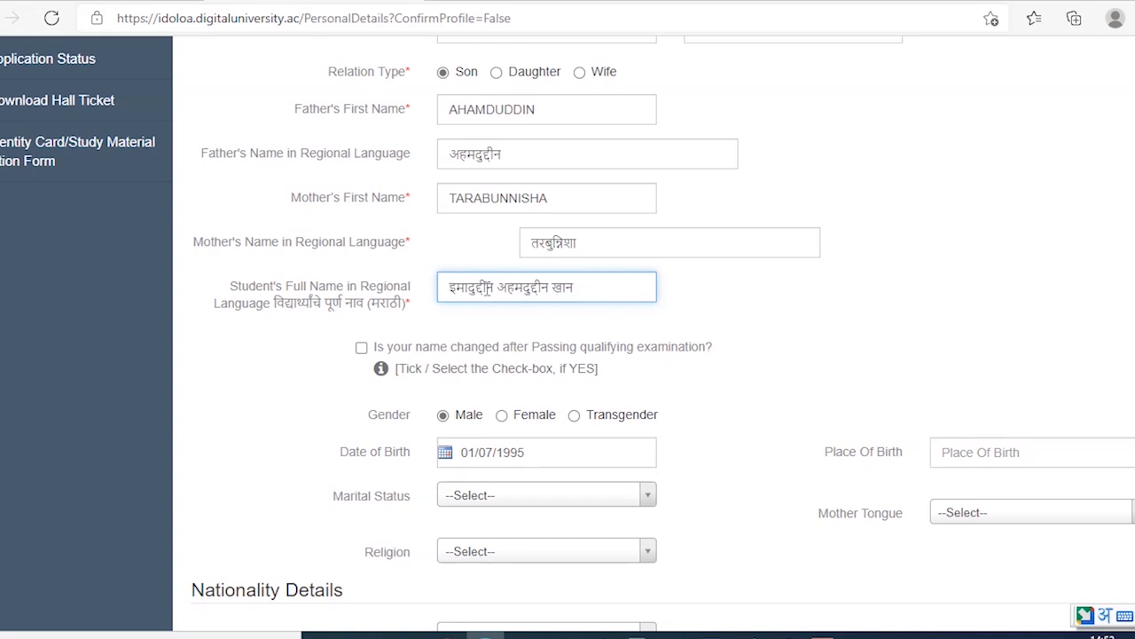
scroll(643, 236, down, 1)
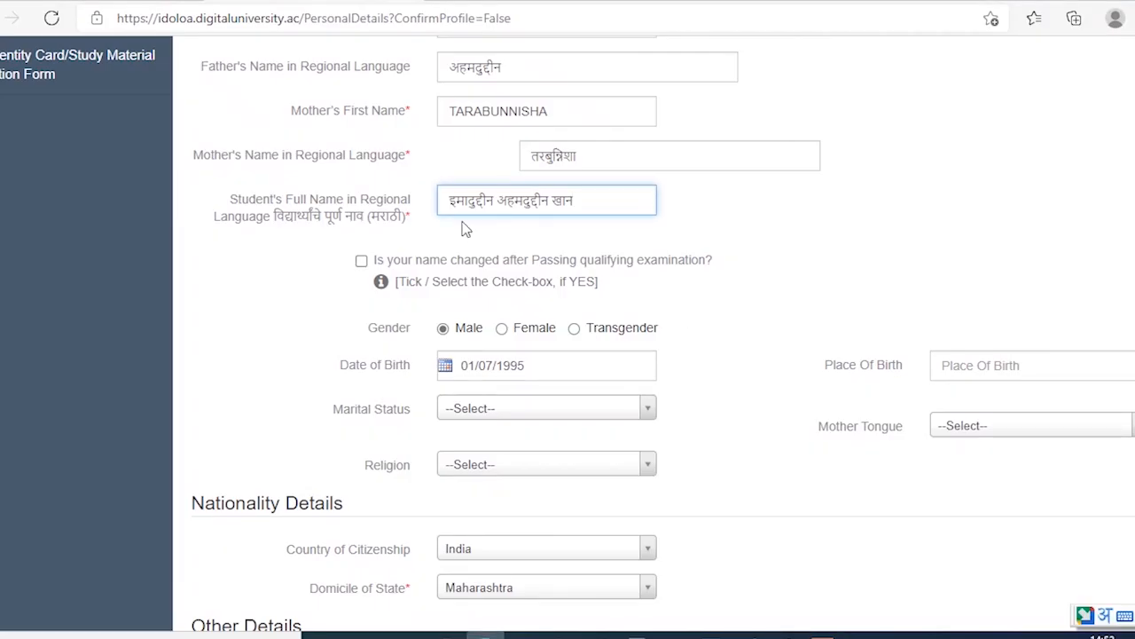
scroll(988, 292, down, 1)
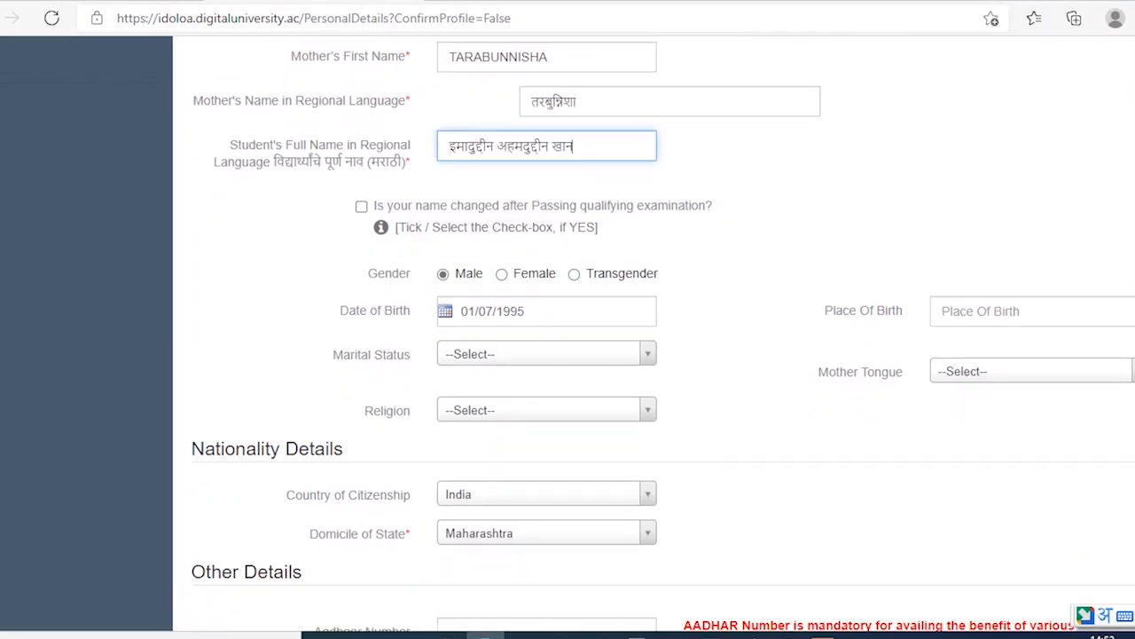
click(991, 312)
text(UP)
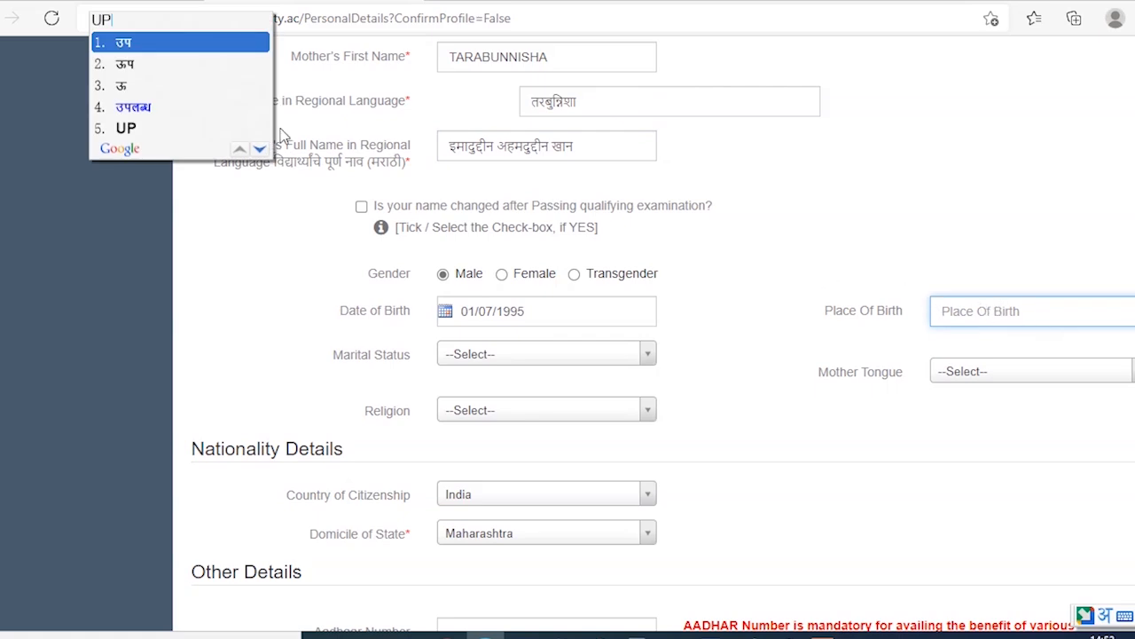
click(172, 131)
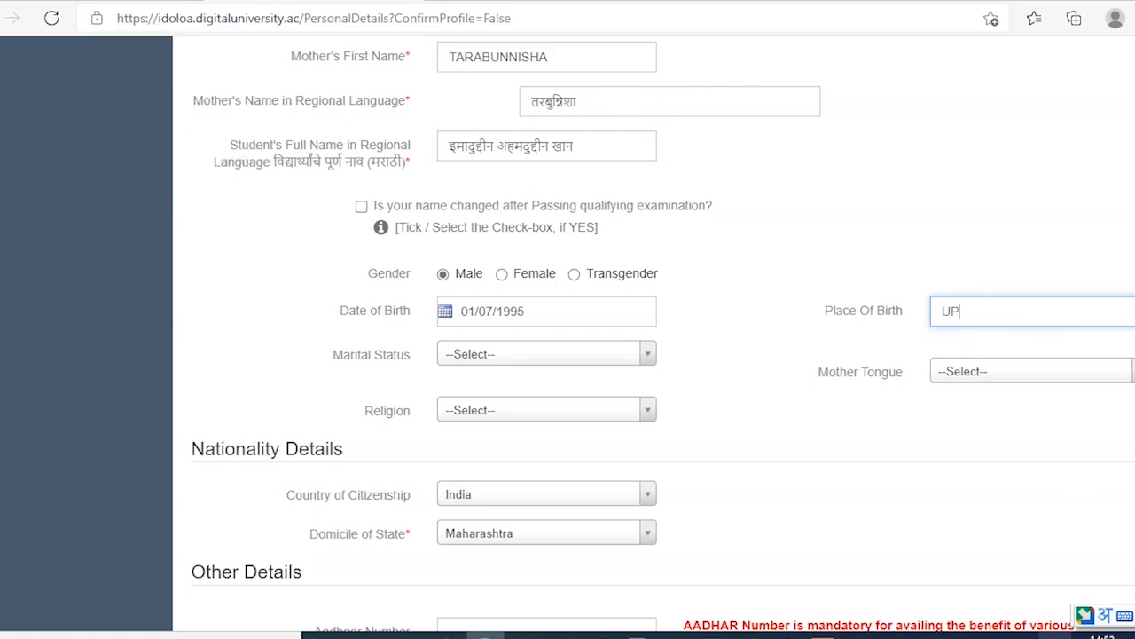
click(1055, 635)
click(1021, 335)
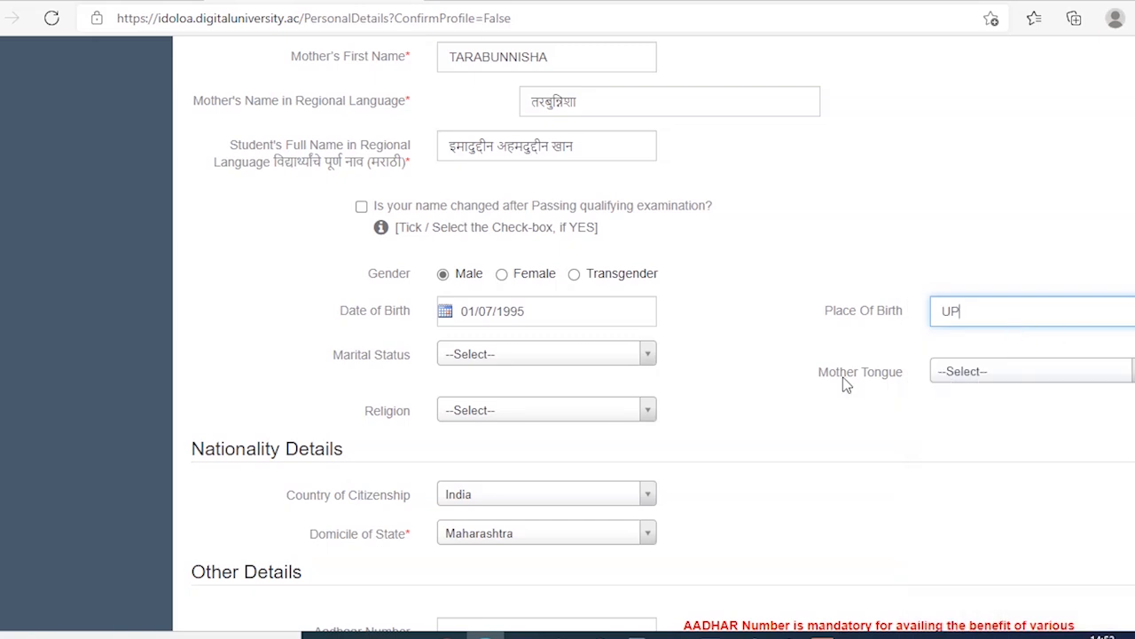
Choose mother tongue Hindi, marital status UnMarried and religion Muslim
click(948, 381)
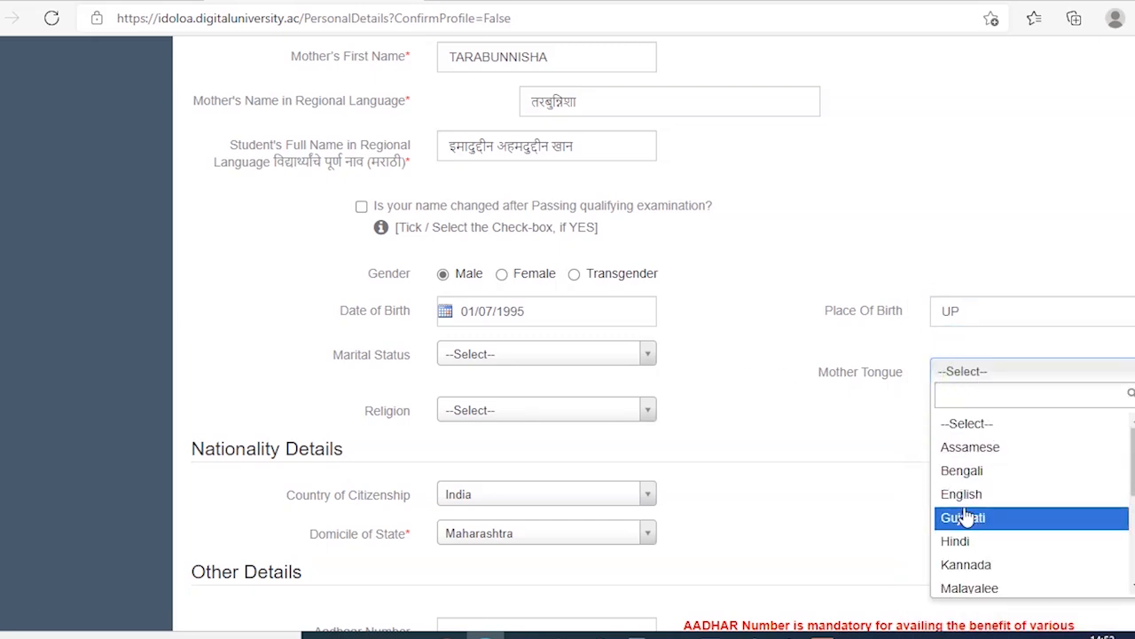
text(h)
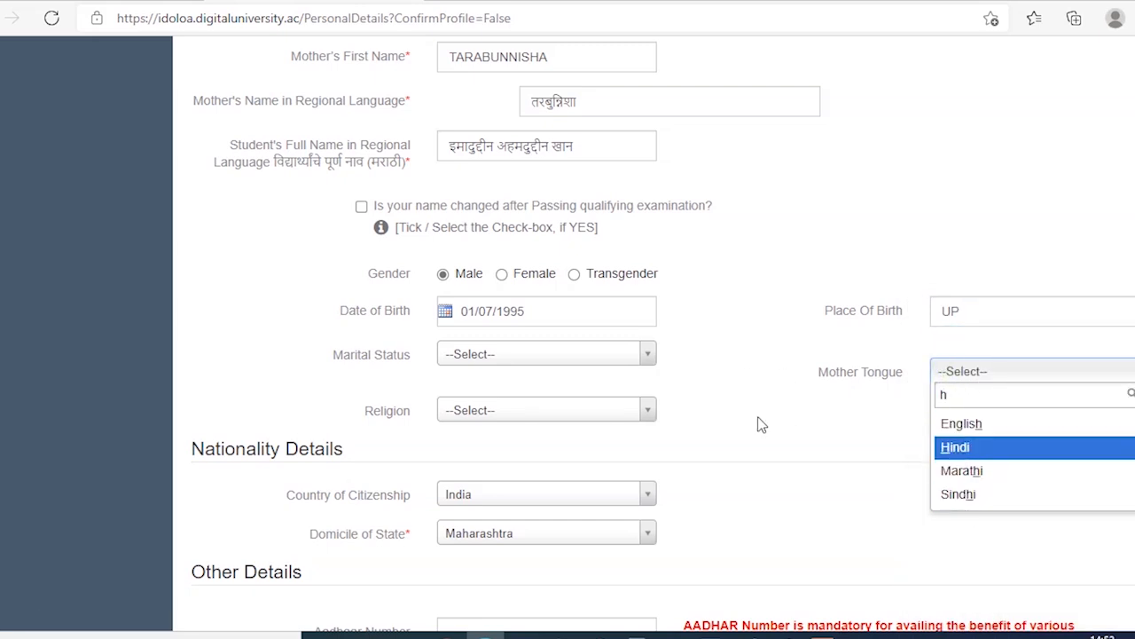
click(955, 448)
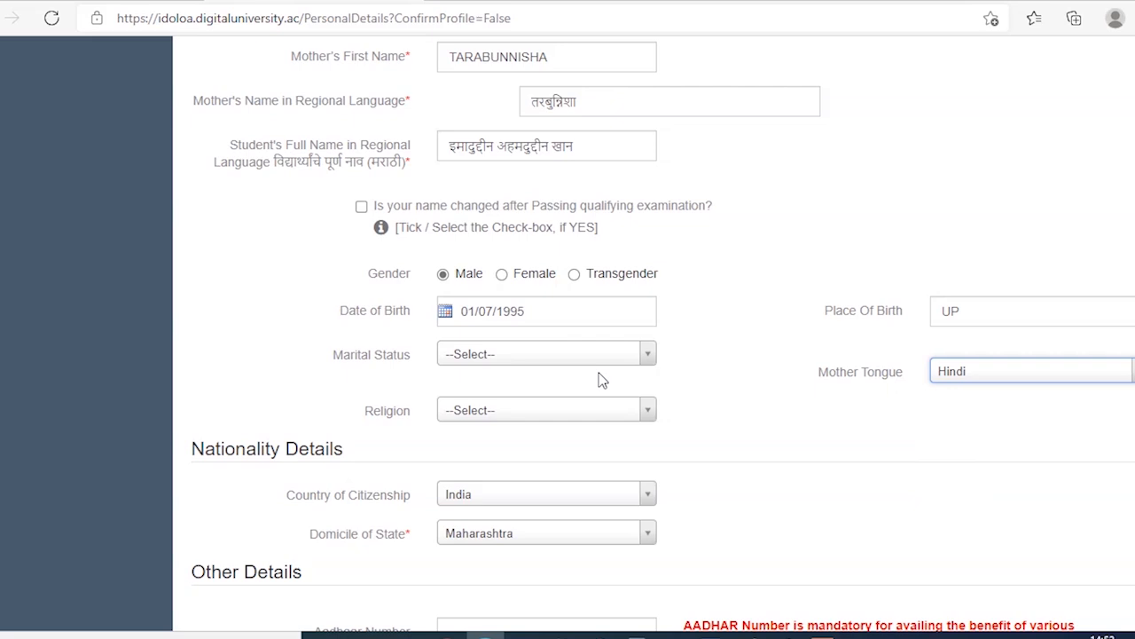
click(522, 353)
click(463, 431)
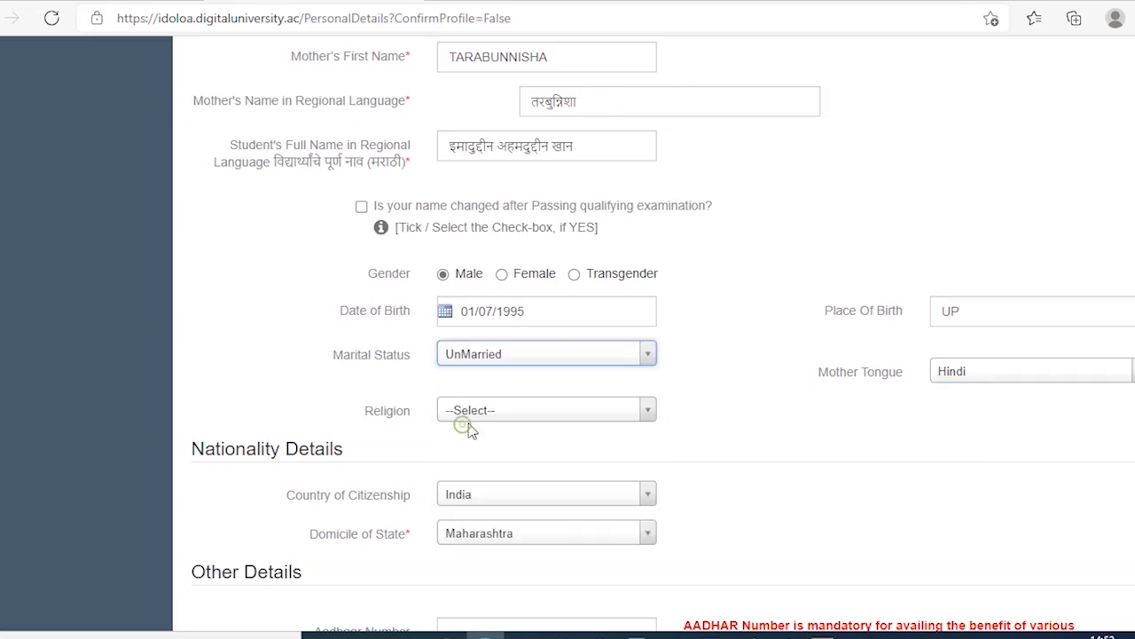
click(527, 418)
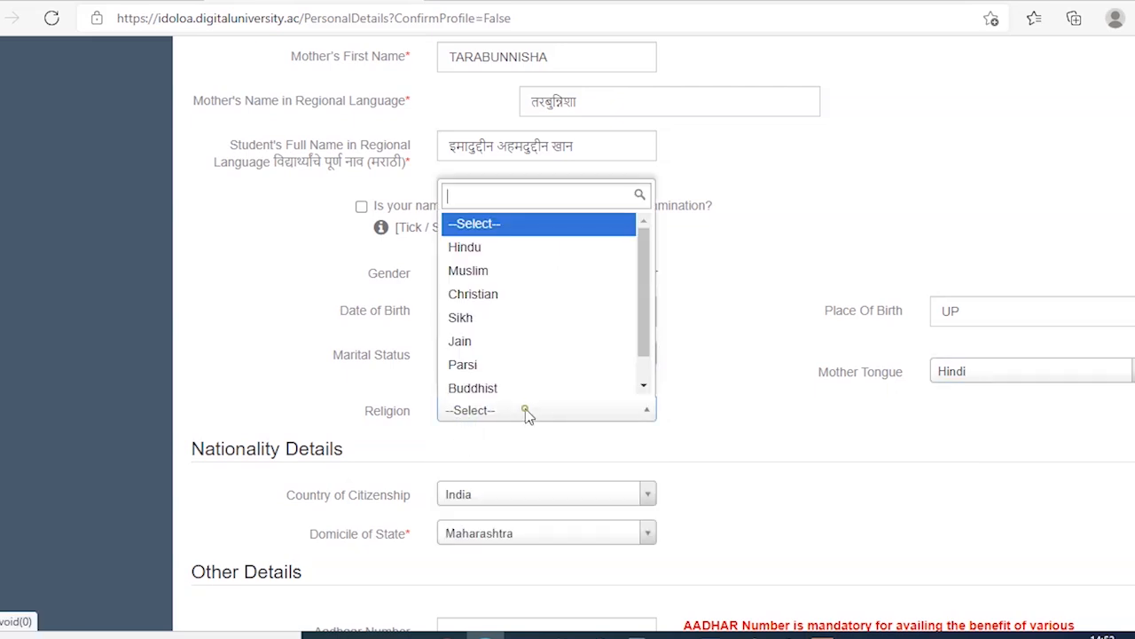
click(484, 280)
Answer No to the question about being registered on the voter list
scroll(485, 280, down, 1)
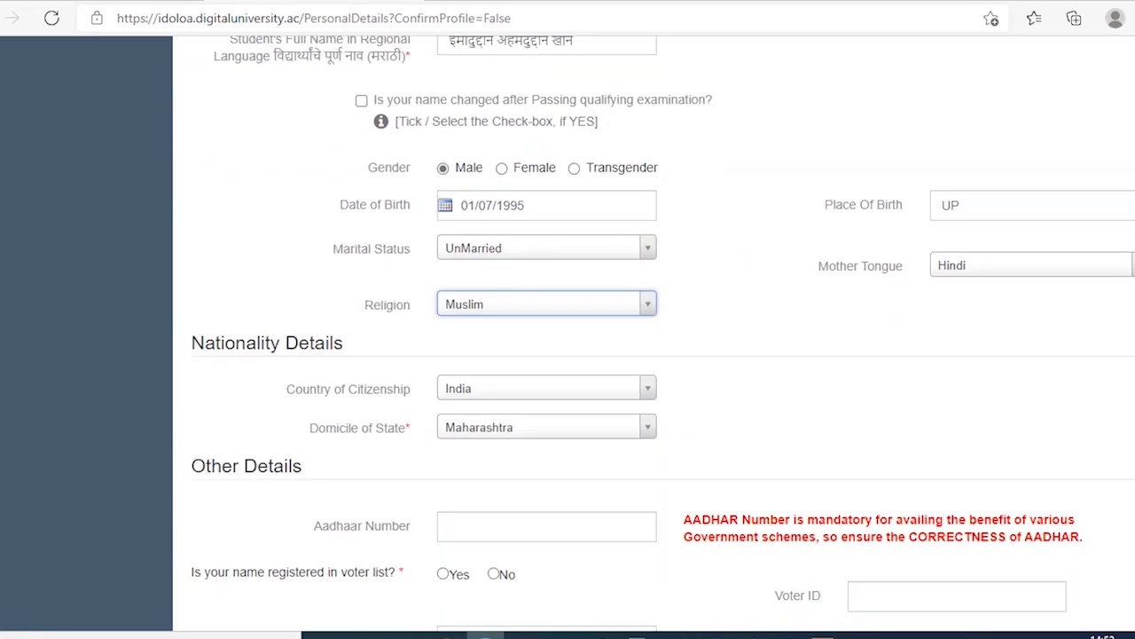
scroll(656, 338, down, 2)
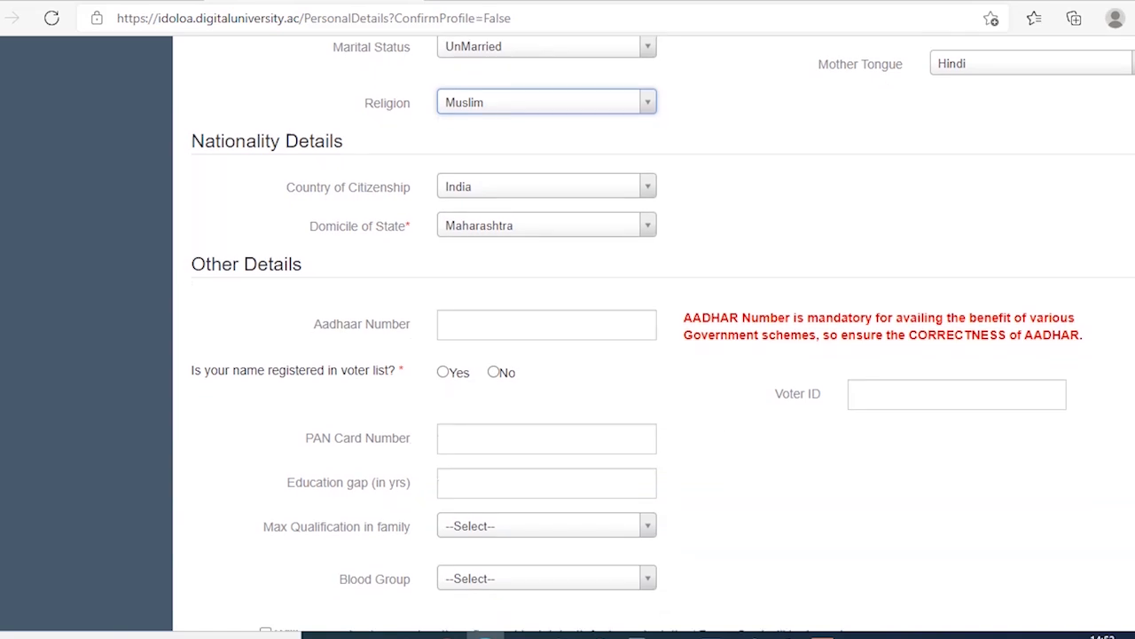
click(495, 373)
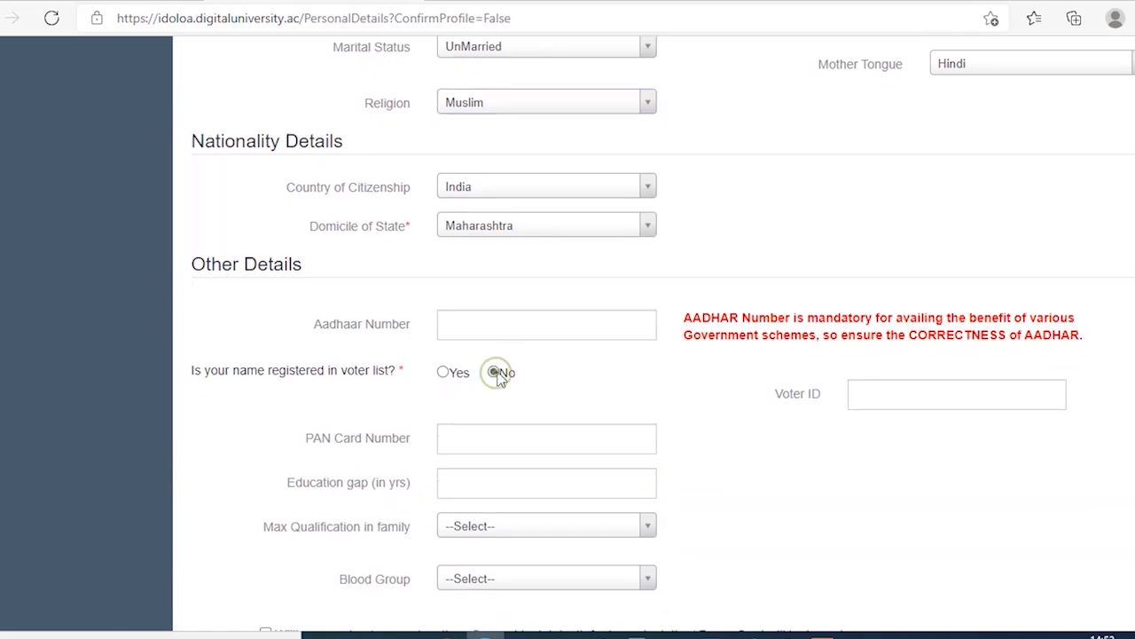
Save the personal details with Save And Proceed to reach Address Details
scroll(425, 428, up, 3)
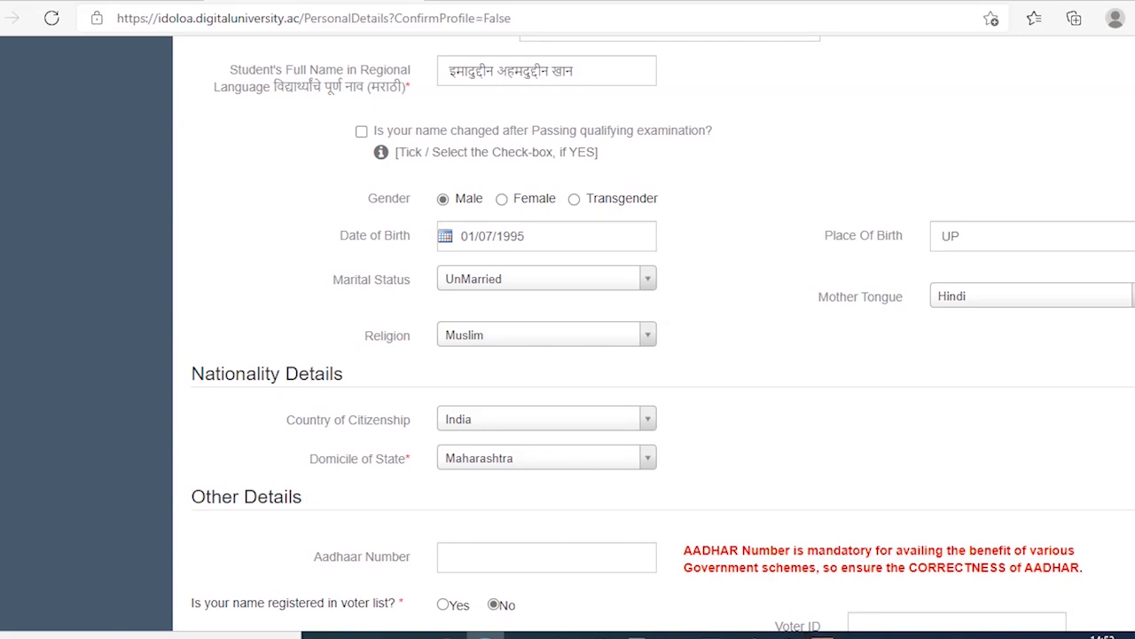
scroll(654, 337, down, 3)
scroll(537, 518, up, 2)
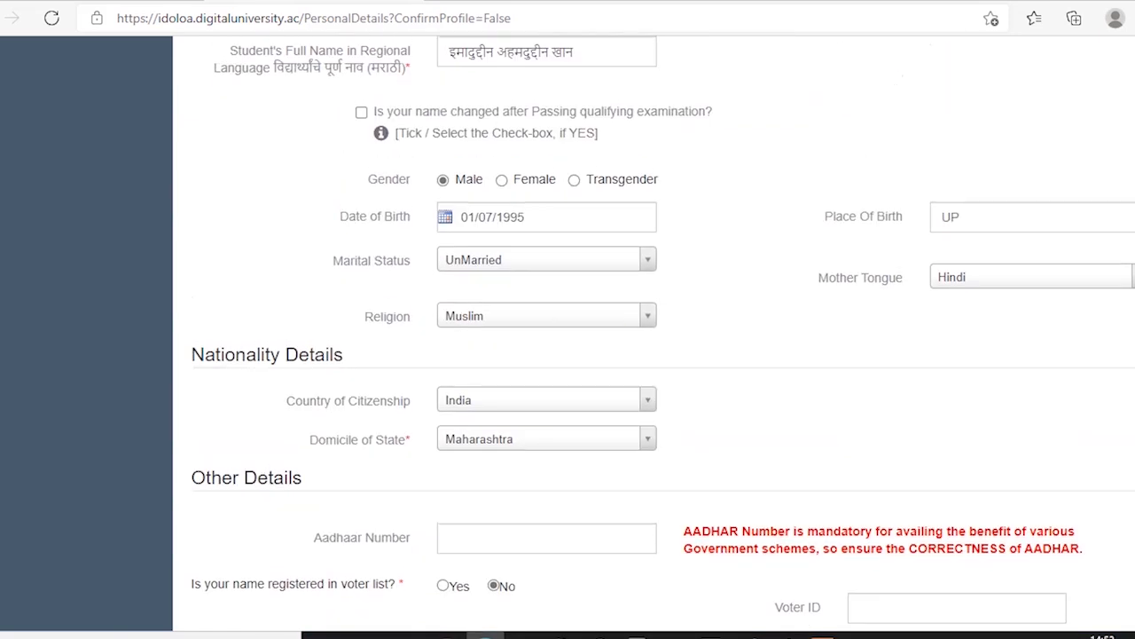
scroll(537, 518, down, 5)
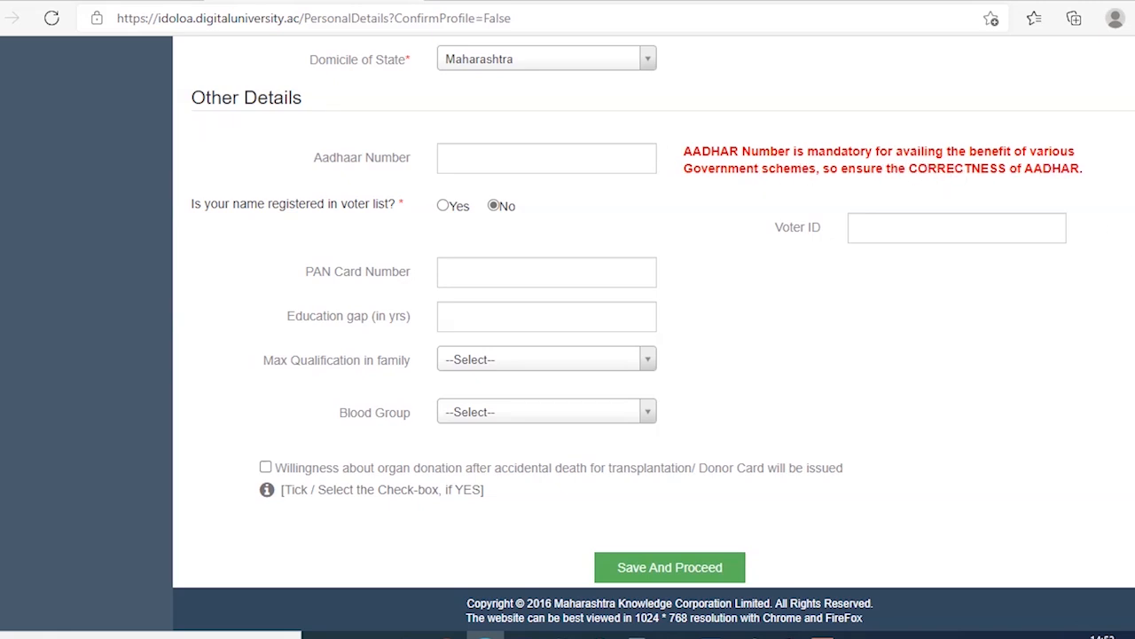
scroll(653, 337, up, 1)
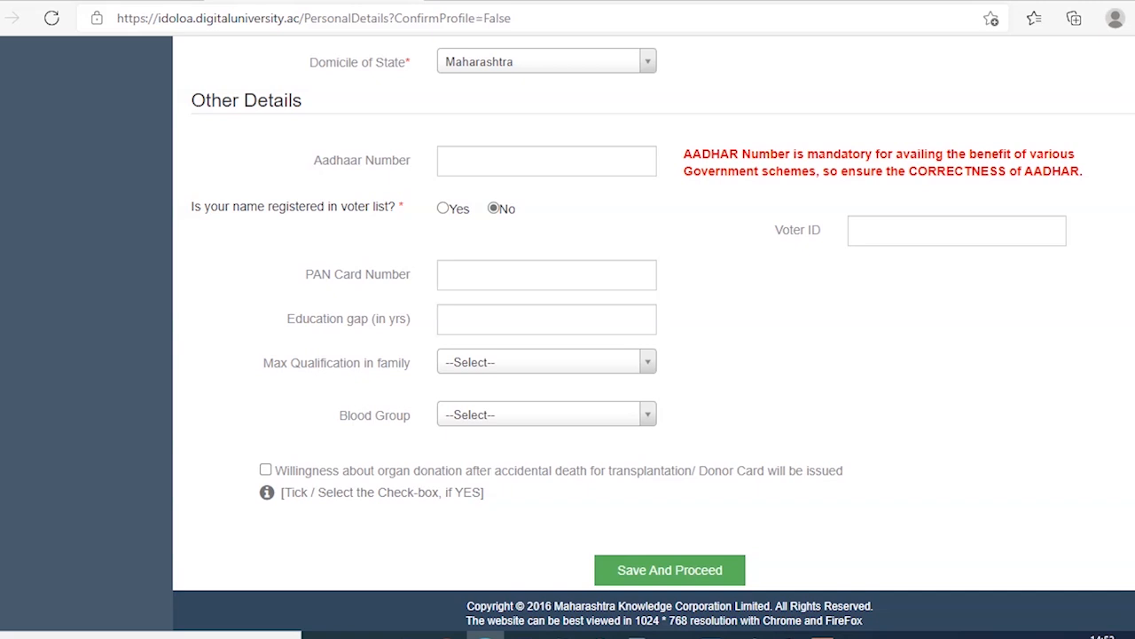
scroll(654, 337, up, 1)
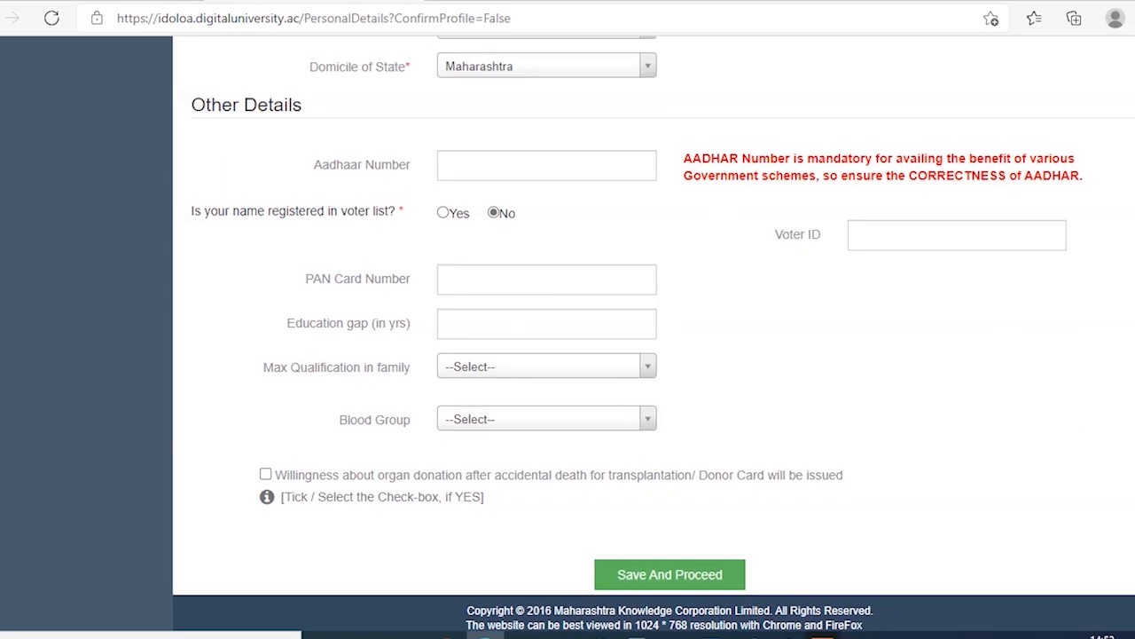
scroll(1012, 273, down, 1)
scroll(653, 334, up, 6)
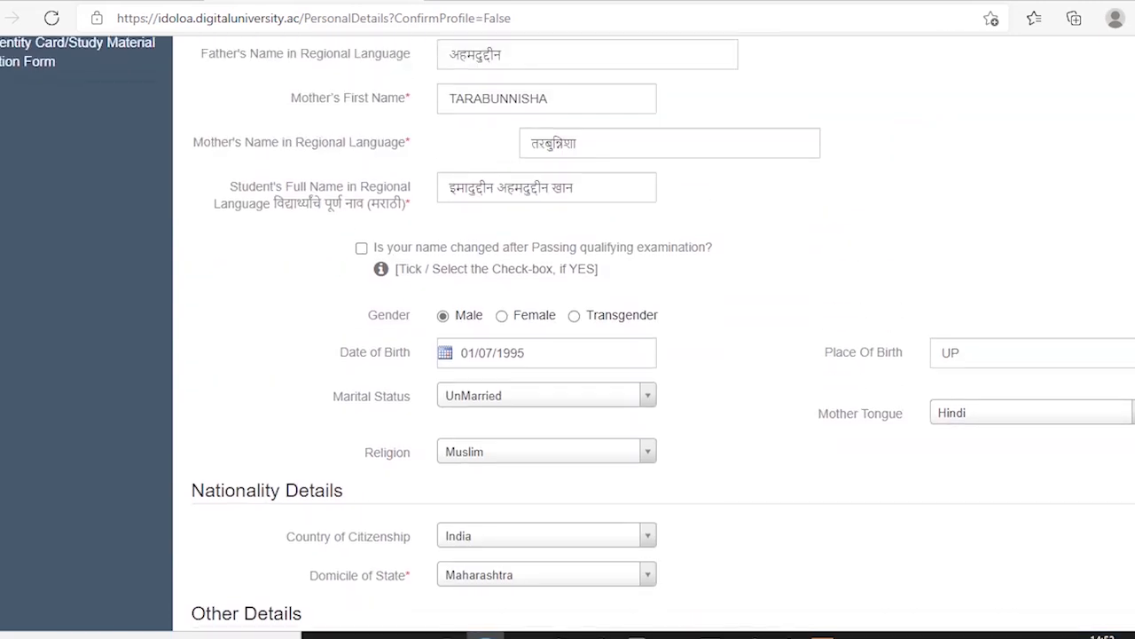
scroll(653, 335, up, 4)
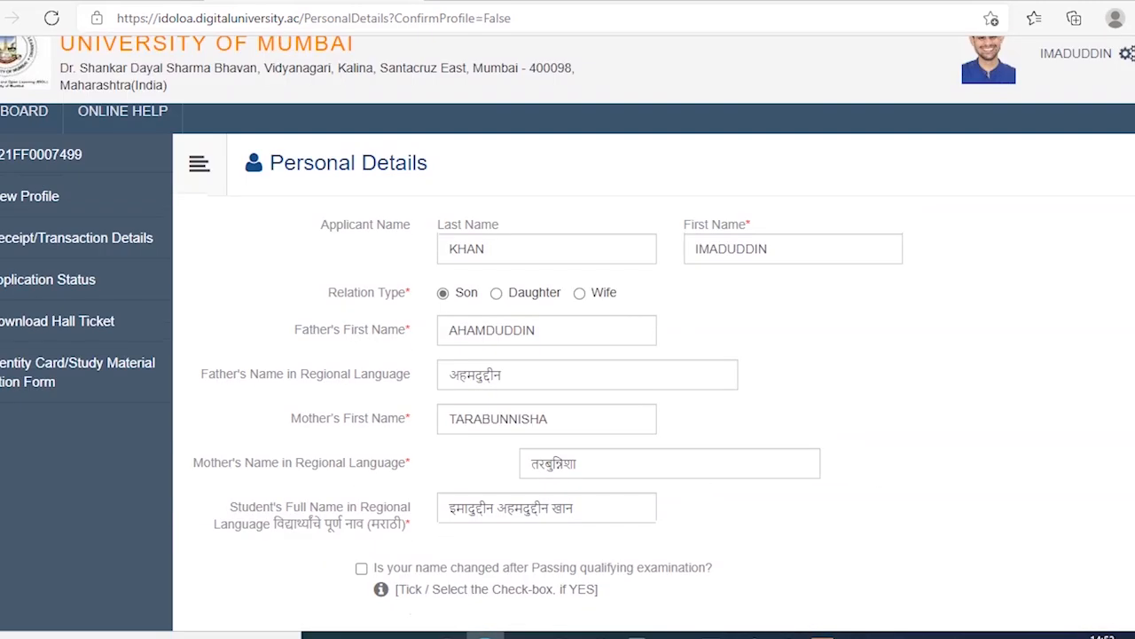
scroll(652, 334, down, 5)
scroll(685, 572, down, 4)
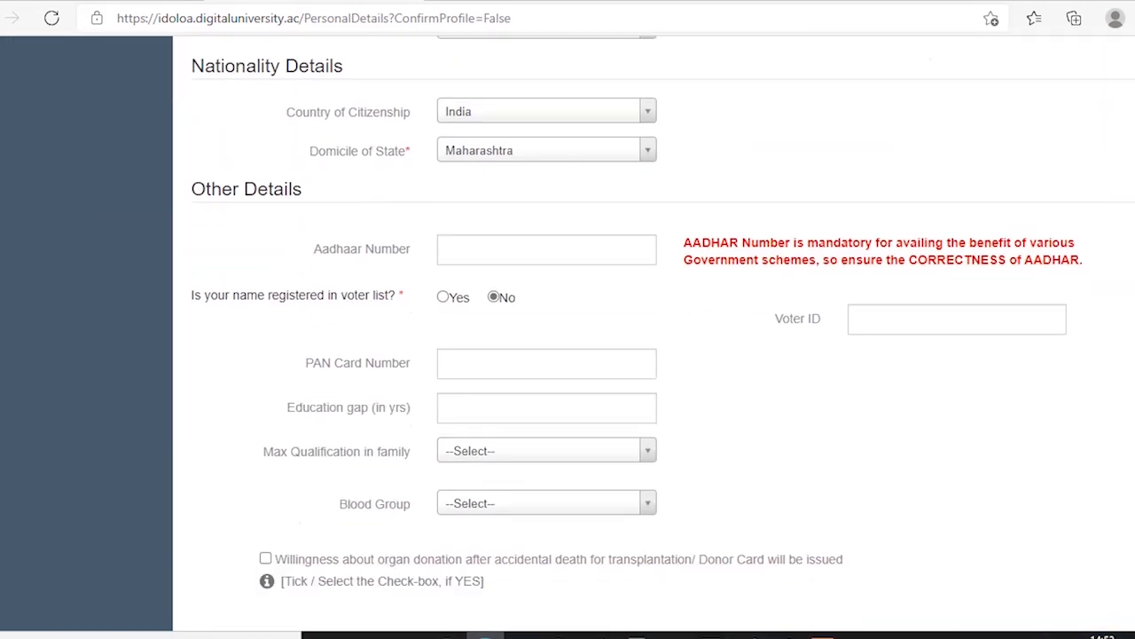
click(683, 566)
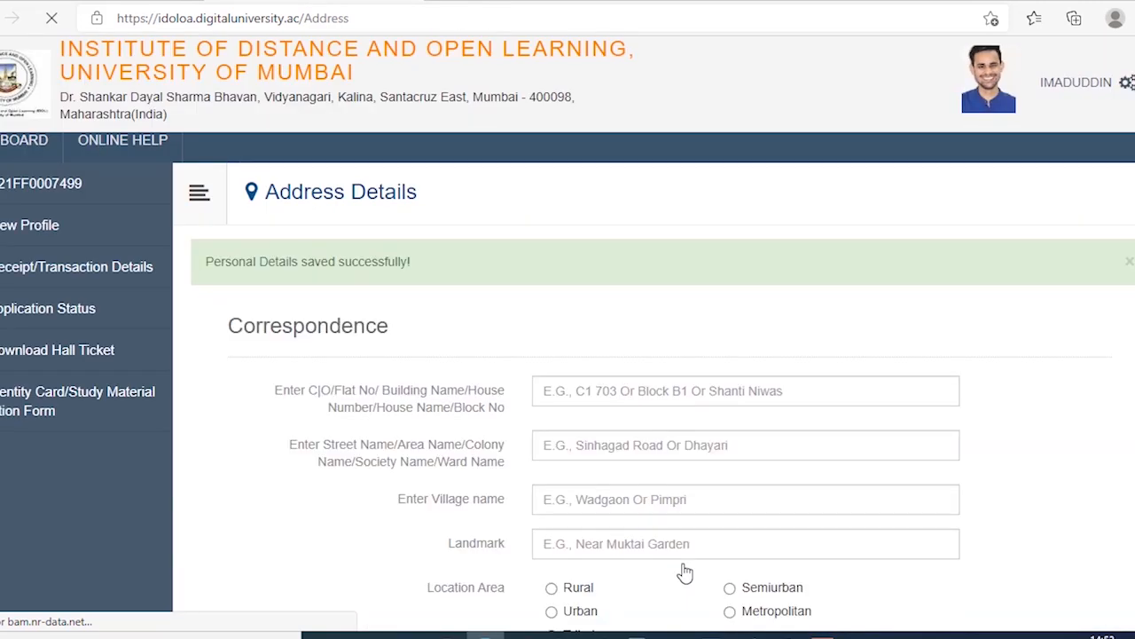
Enter the flat number and building name in the correspondence C/O/Flat No field
scroll(658, 355, down, 1)
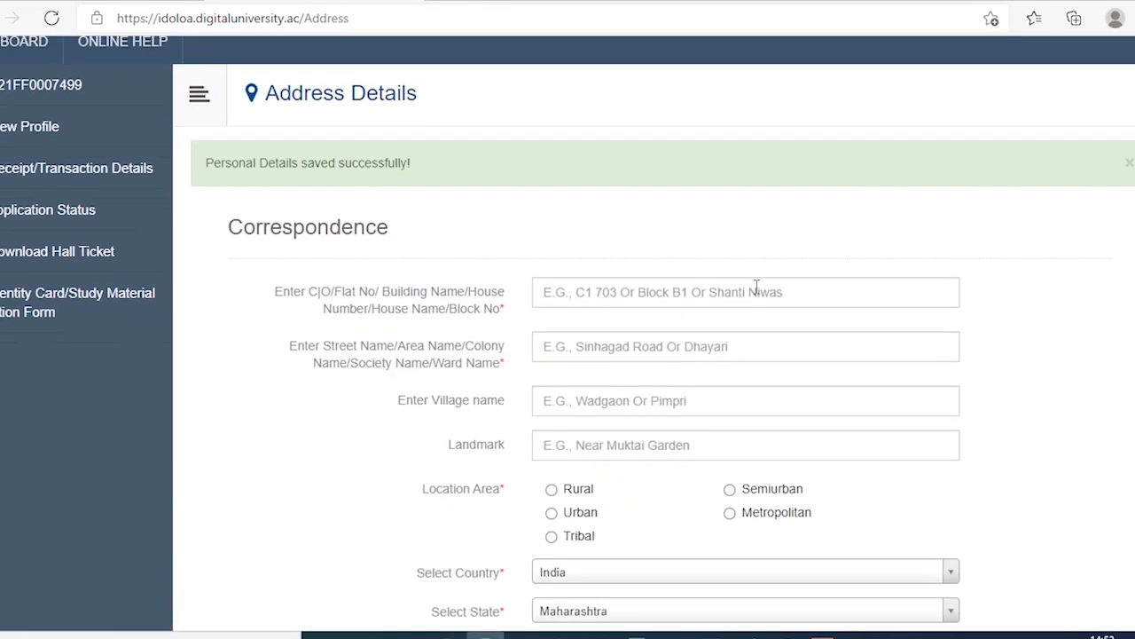
click(659, 299)
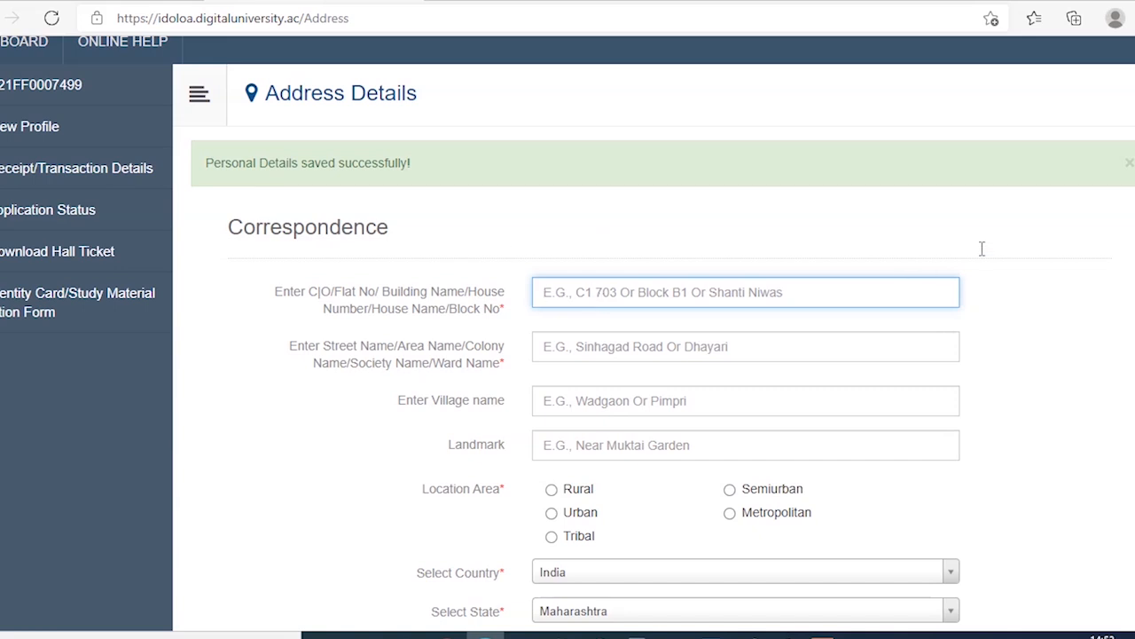
scroll(654, 355, down, 7)
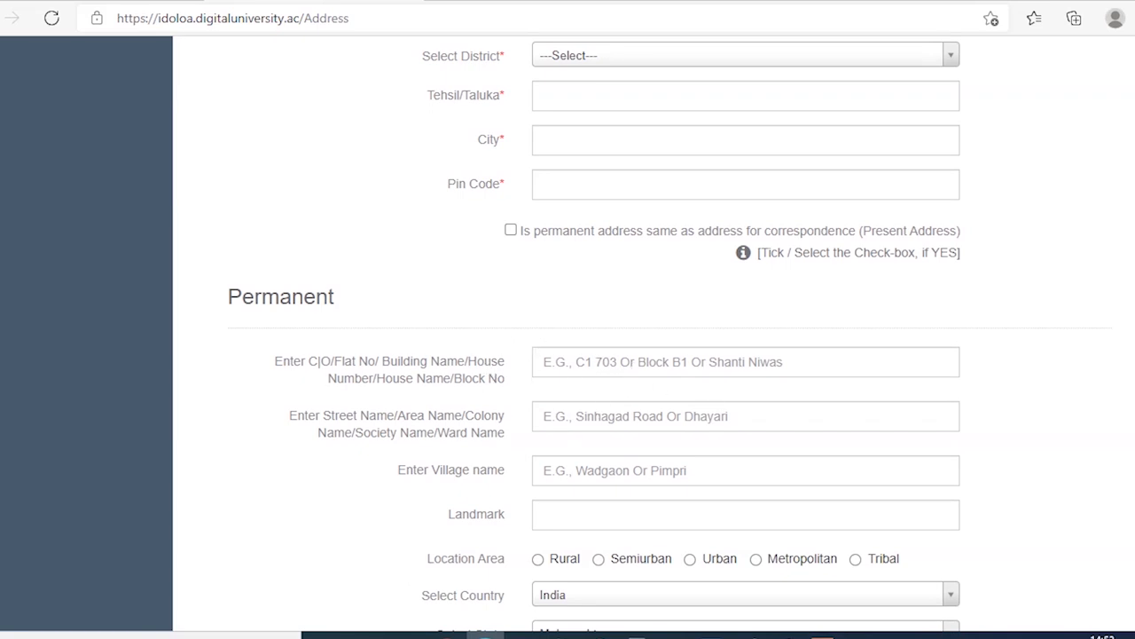
scroll(654, 355, up, 3)
scroll(739, 274, up, 4)
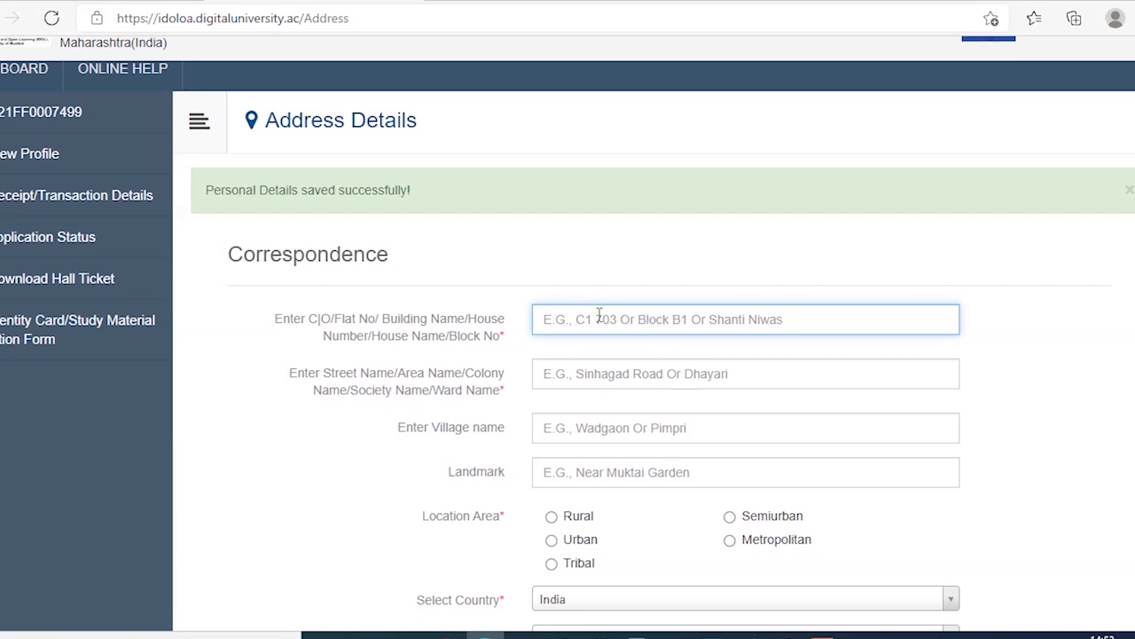
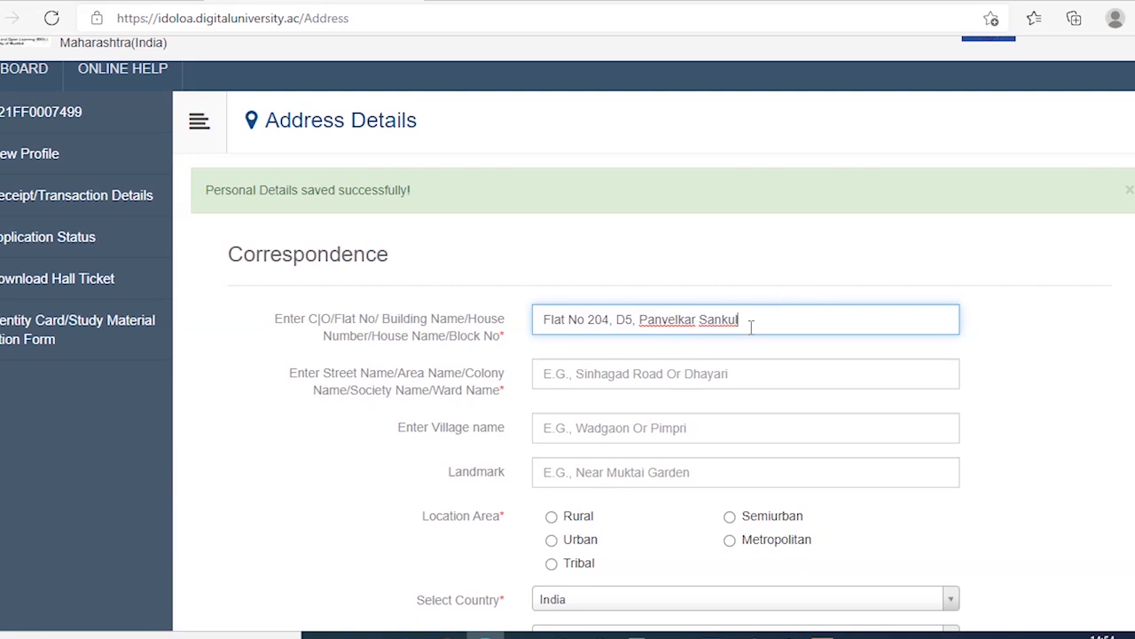
Enter the street name and area in the correspondence Street Name field
click(583, 377)
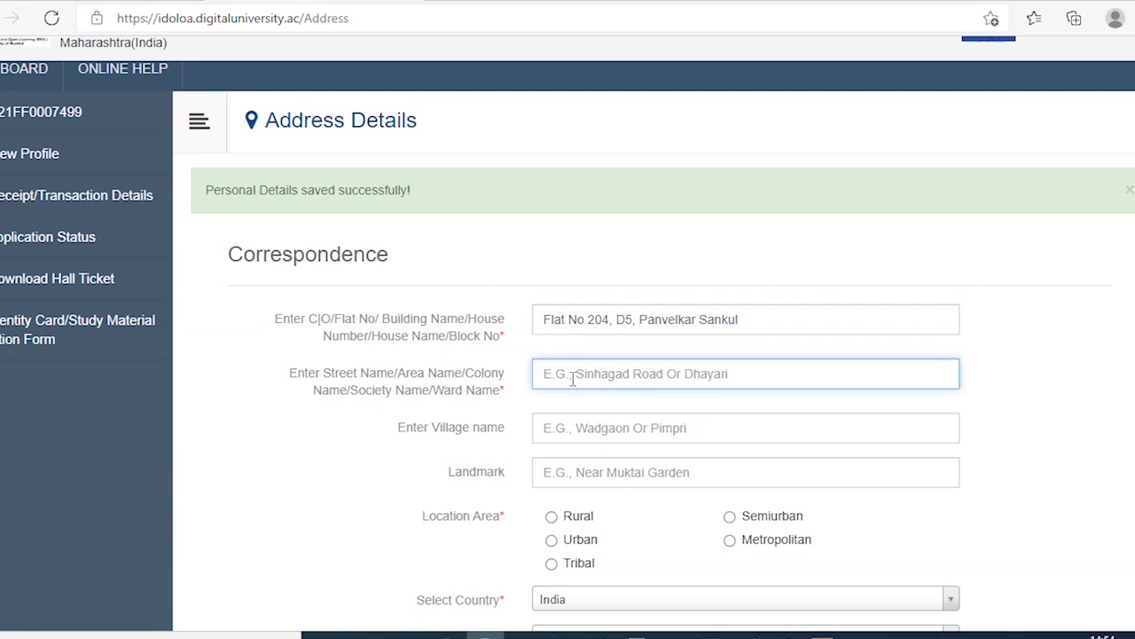
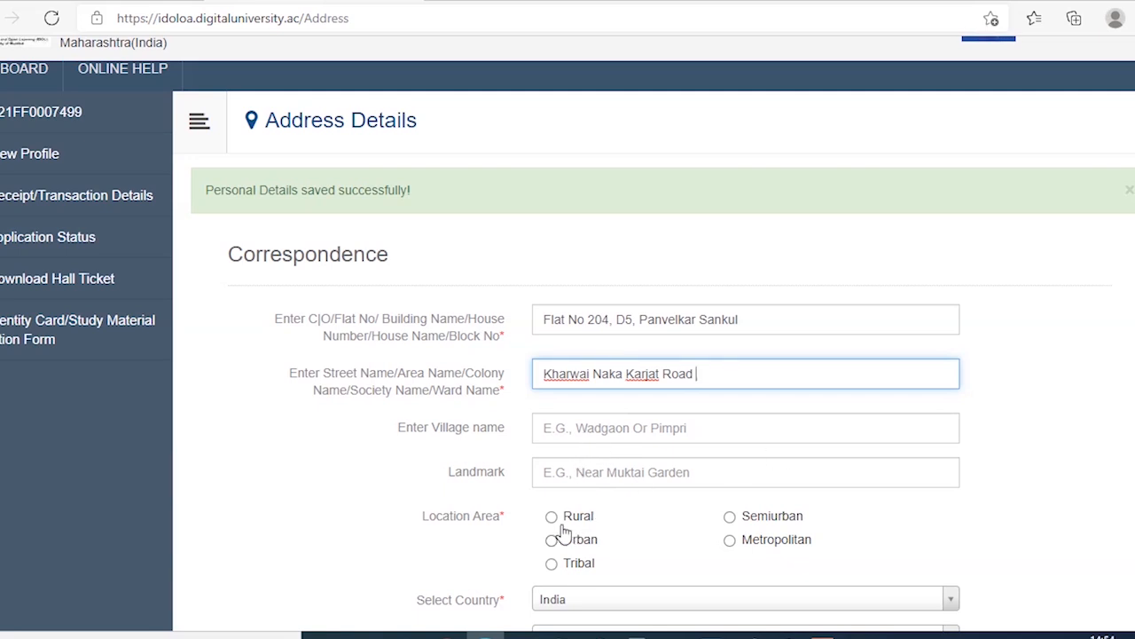
scroll(1095, 509, down, 2)
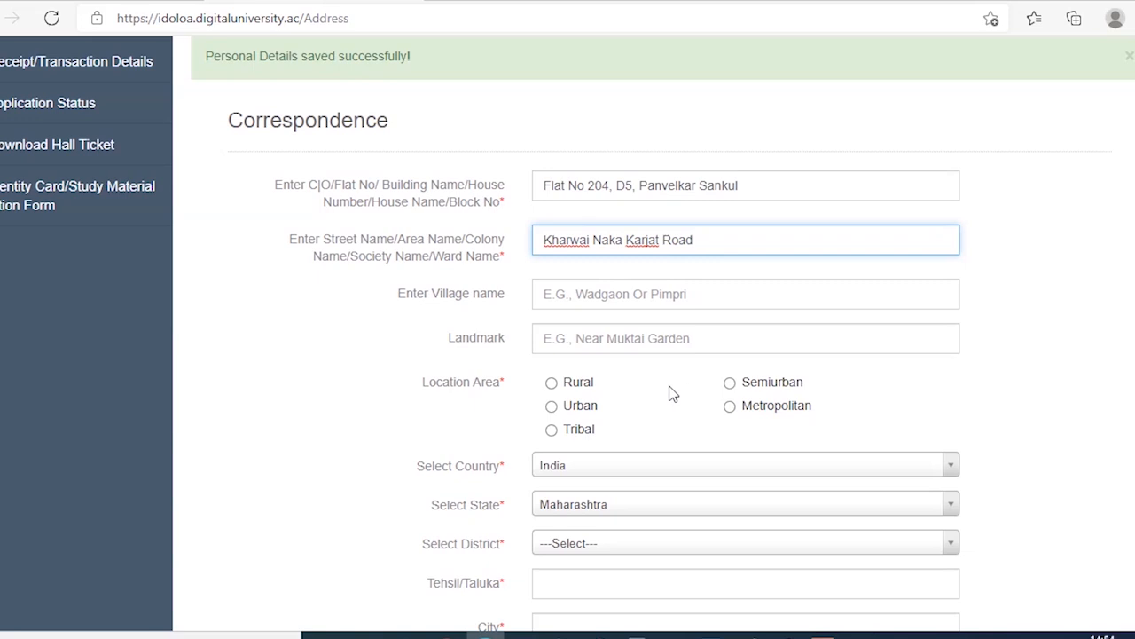
Set the correspondence address location area to Rural
click(577, 386)
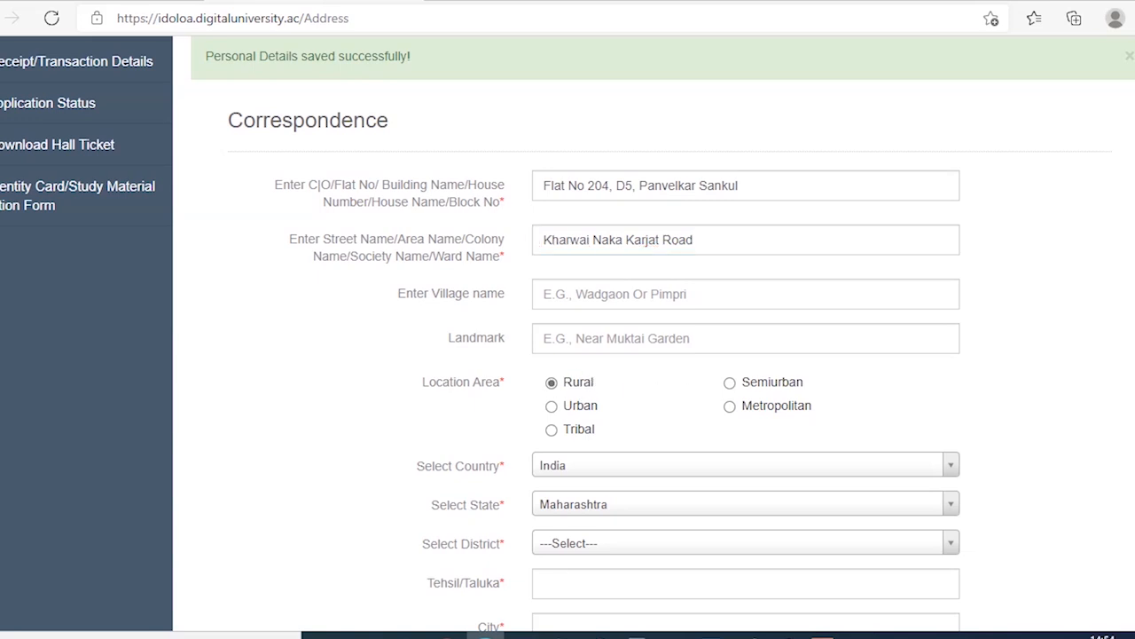
scroll(657, 337, down, 3)
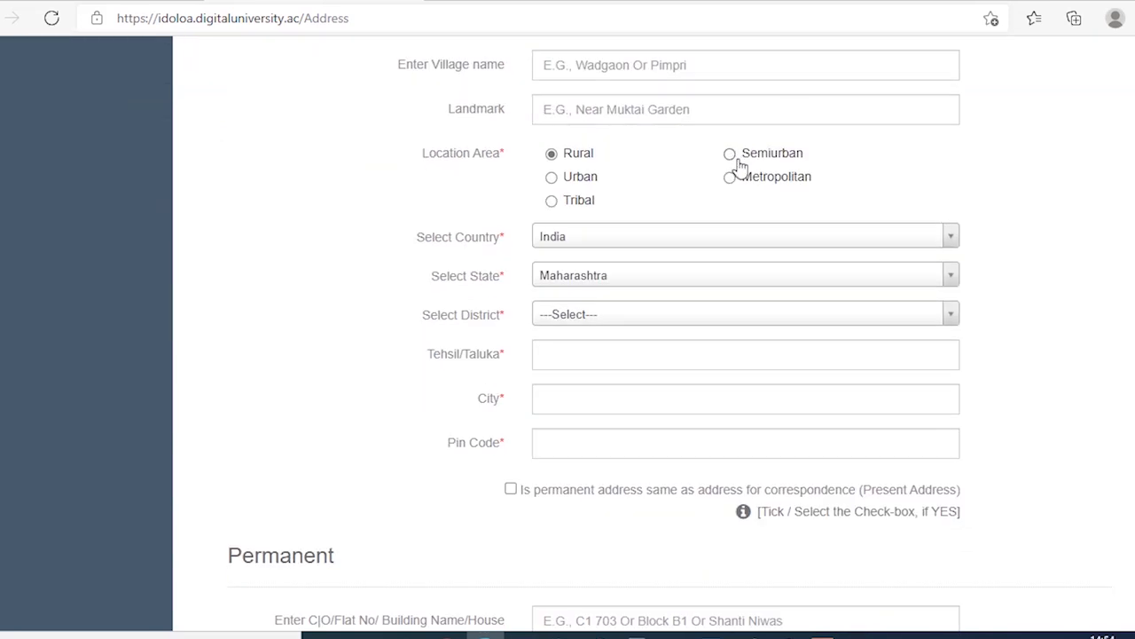
scroll(841, 201, up, 2)
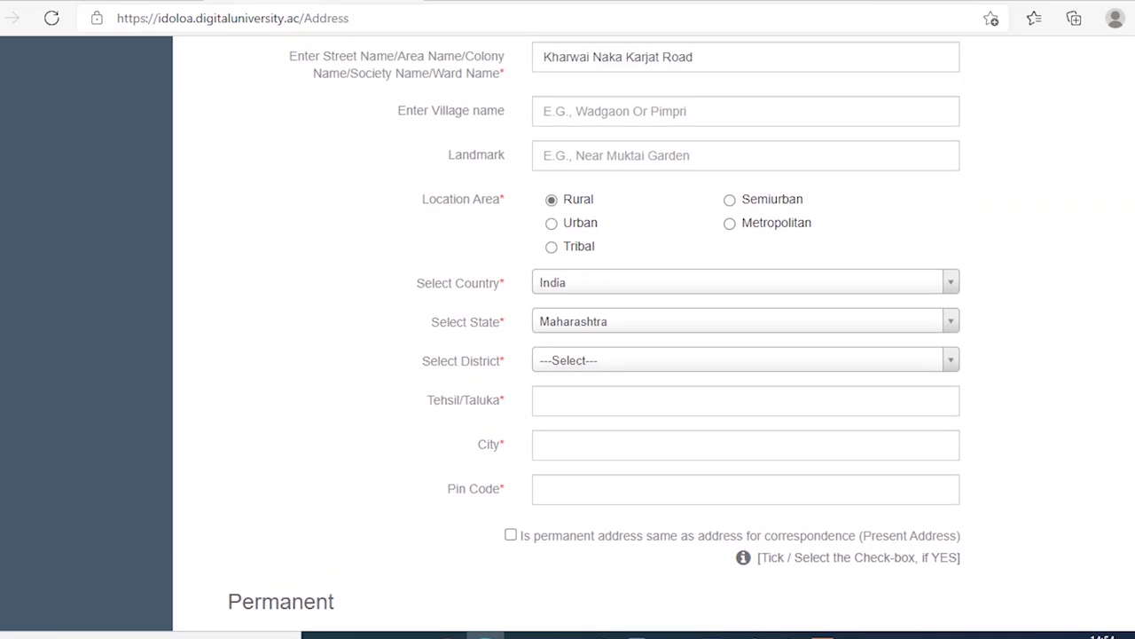
scroll(656, 334, down, 1)
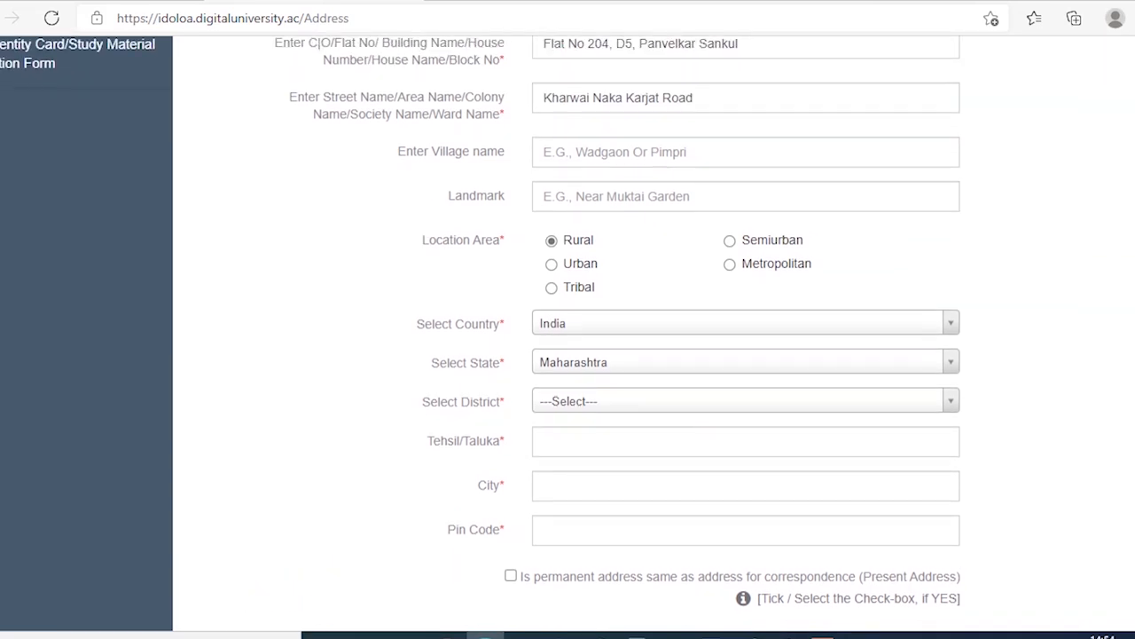
scroll(568, 337, down, 1)
scroll(568, 337, up, 1)
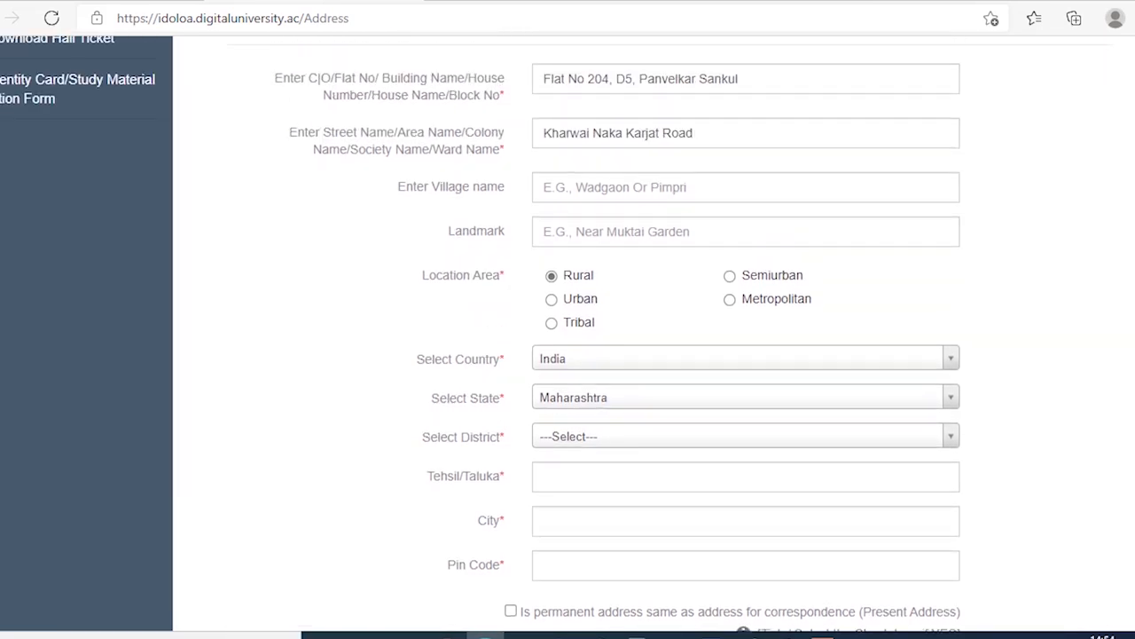
scroll(567, 337, down, 1)
scroll(568, 337, up, 1)
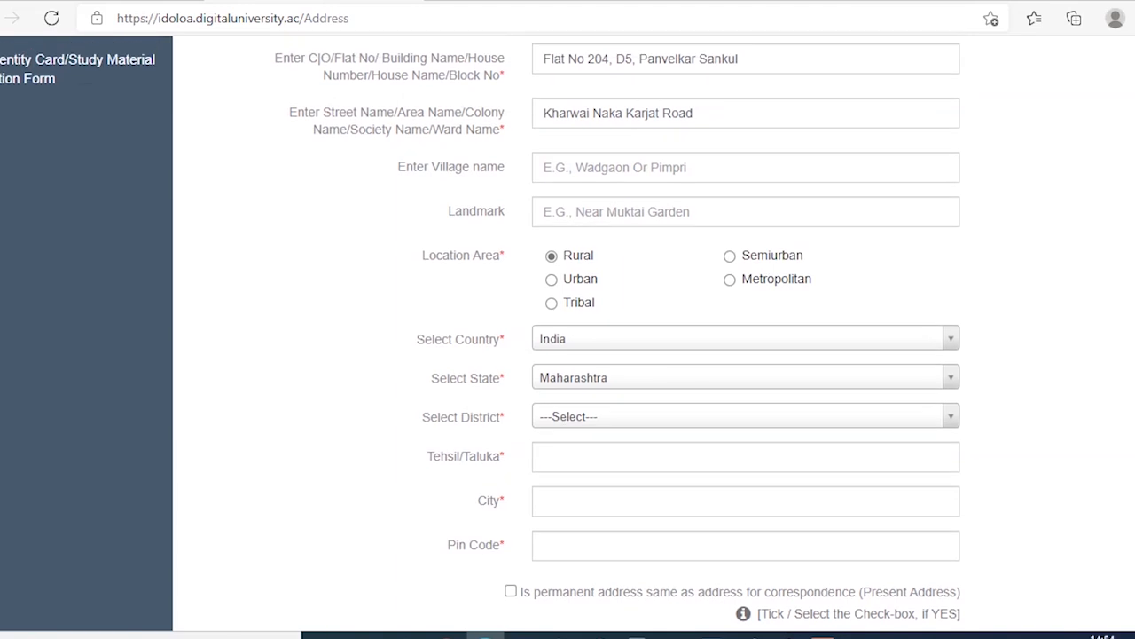
scroll(943, 151, down, 3)
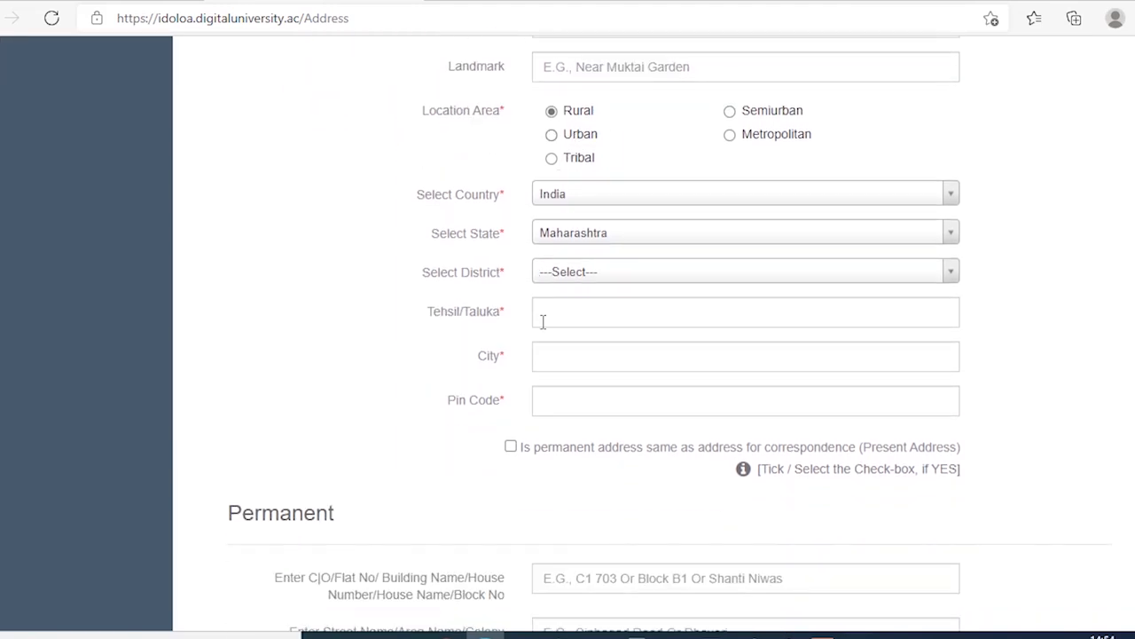
Choose Thane as the district and Ambarnath as the taluka
click(574, 270)
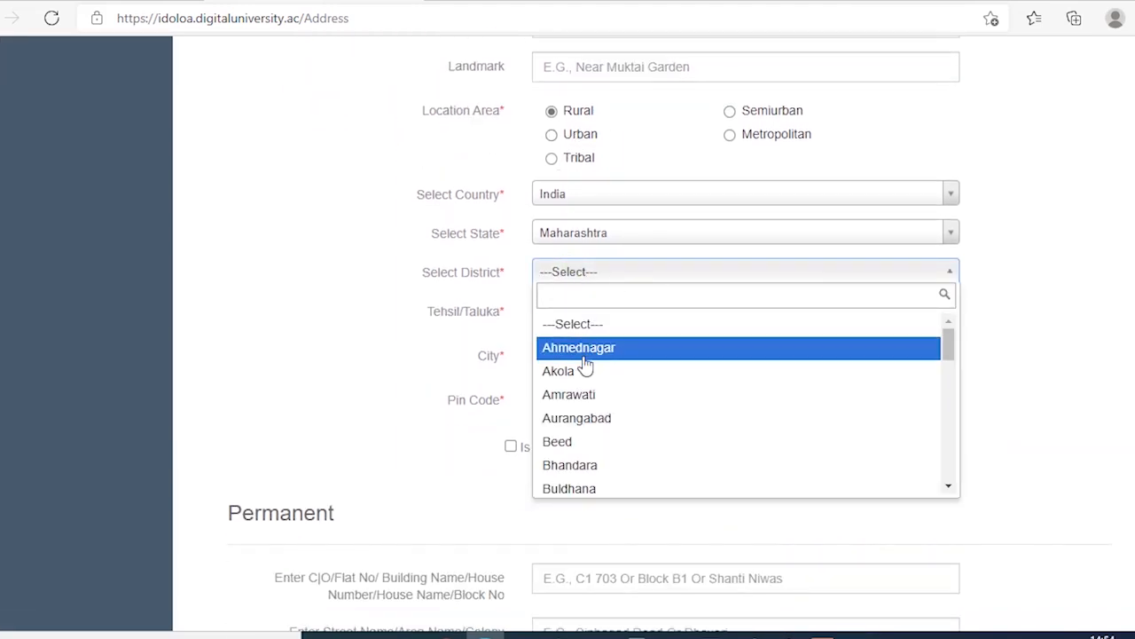
text(th)
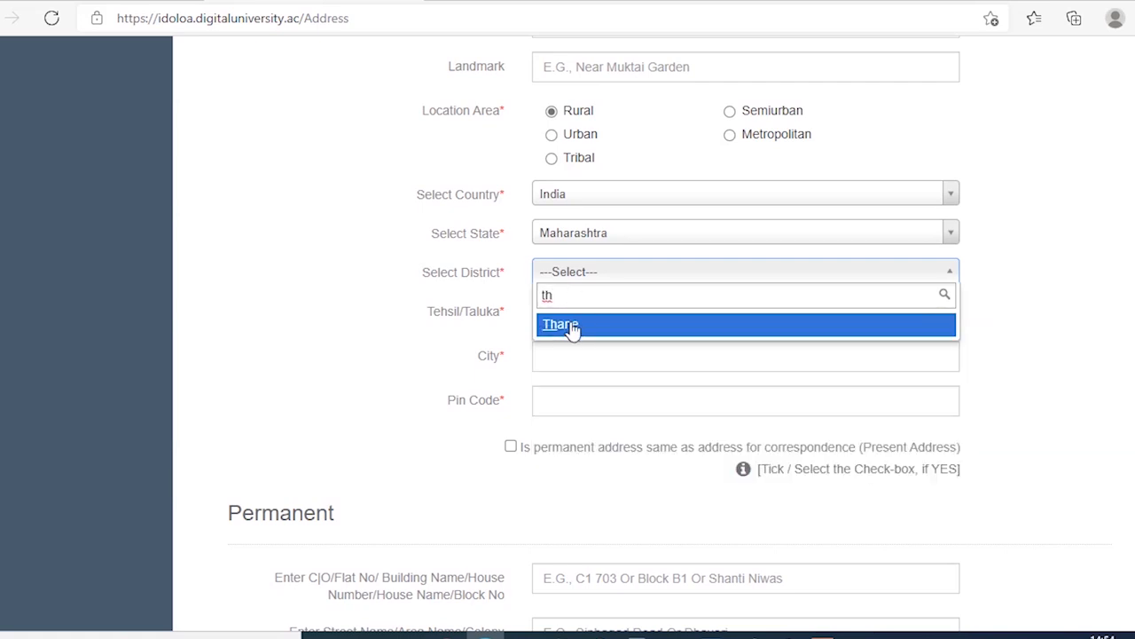
click(572, 324)
click(572, 312)
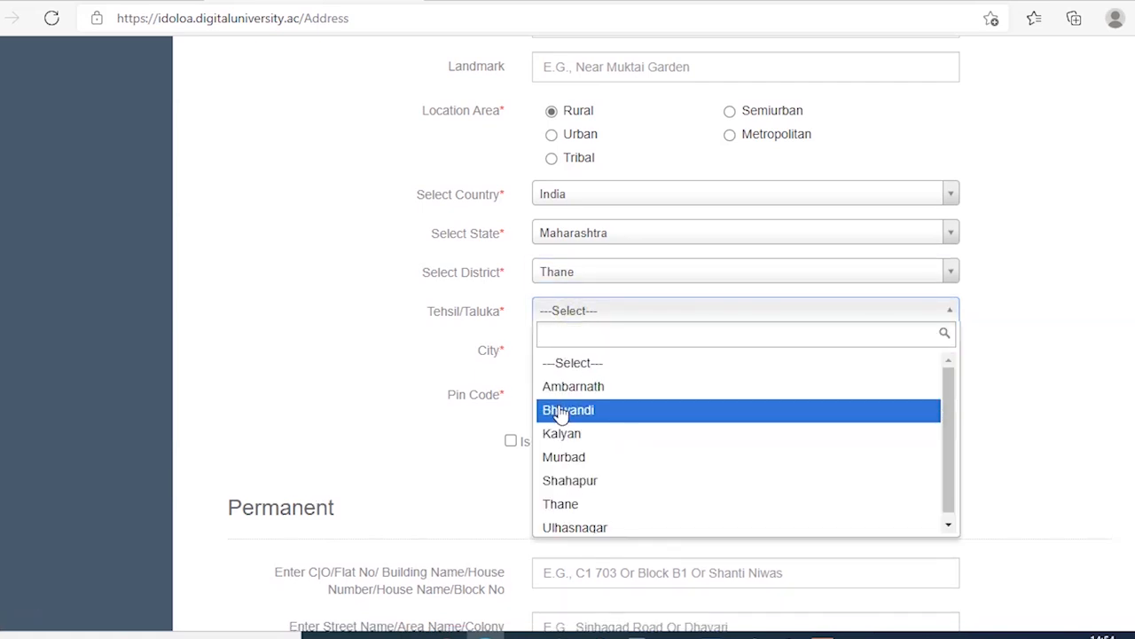
click(568, 386)
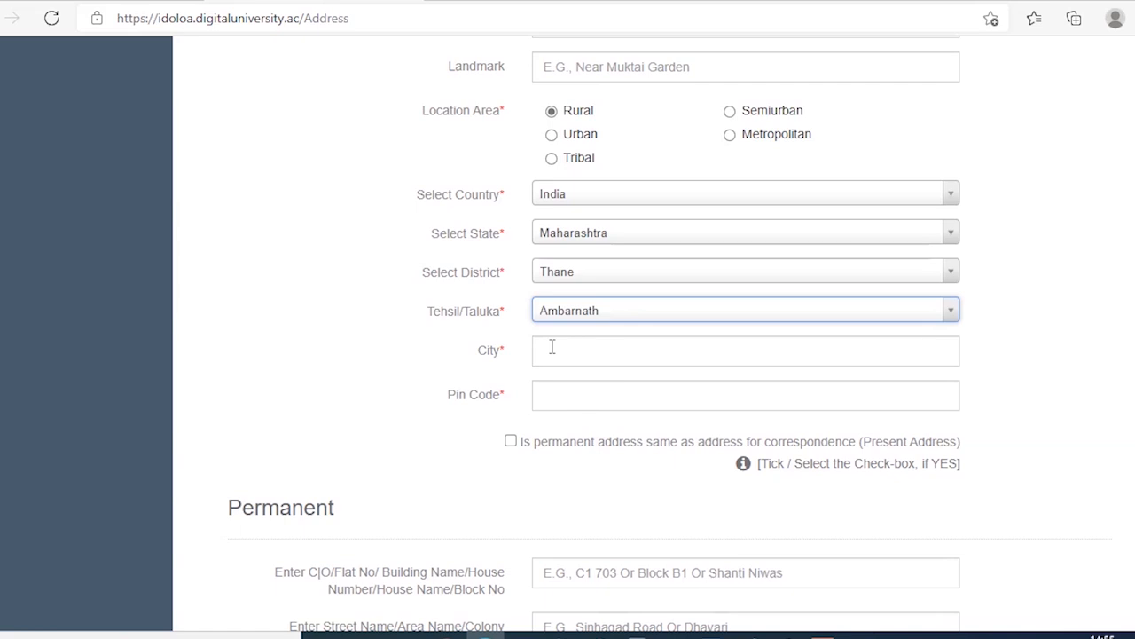
Fill in the correspondence city and pin code
click(551, 348)
text(Mu)
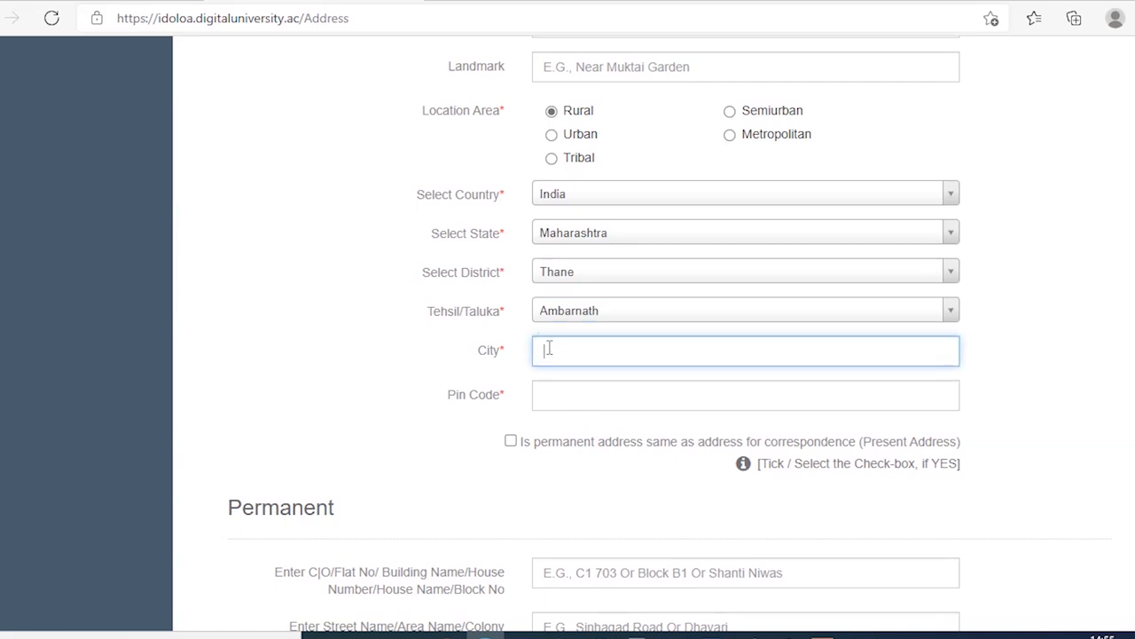
text(Ba)
text(dlapur East)
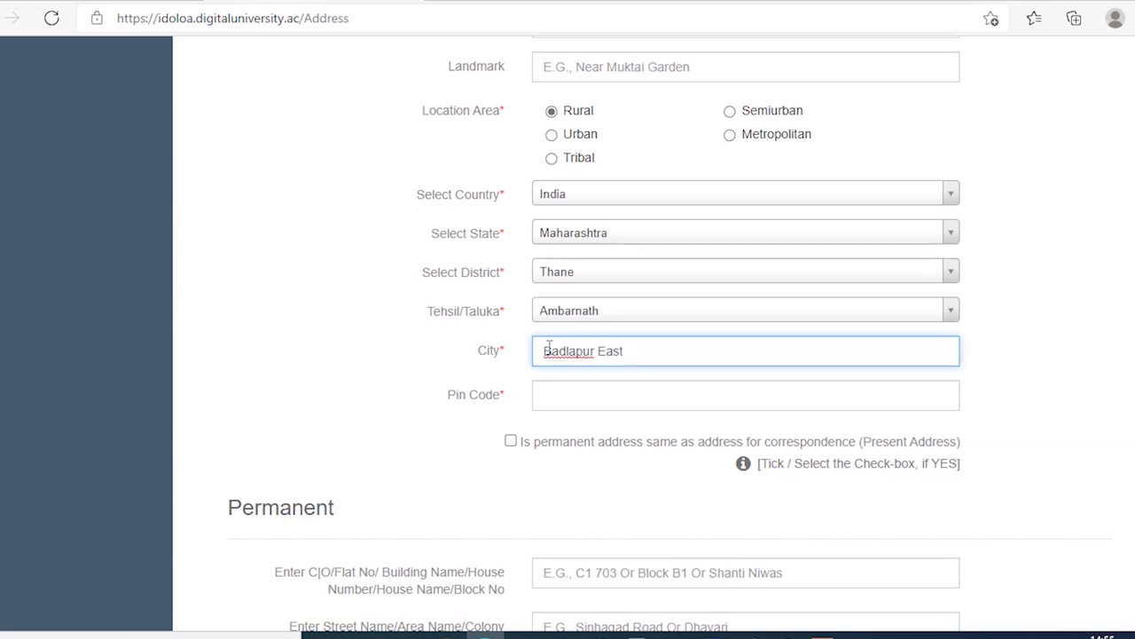
key(Tab)
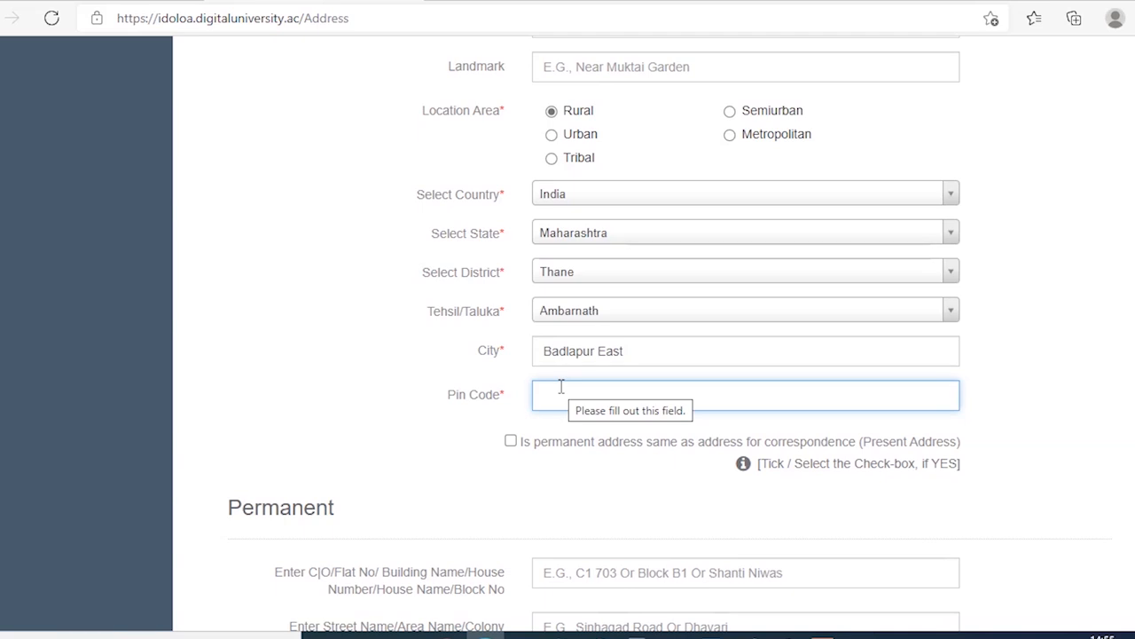
text(4215)
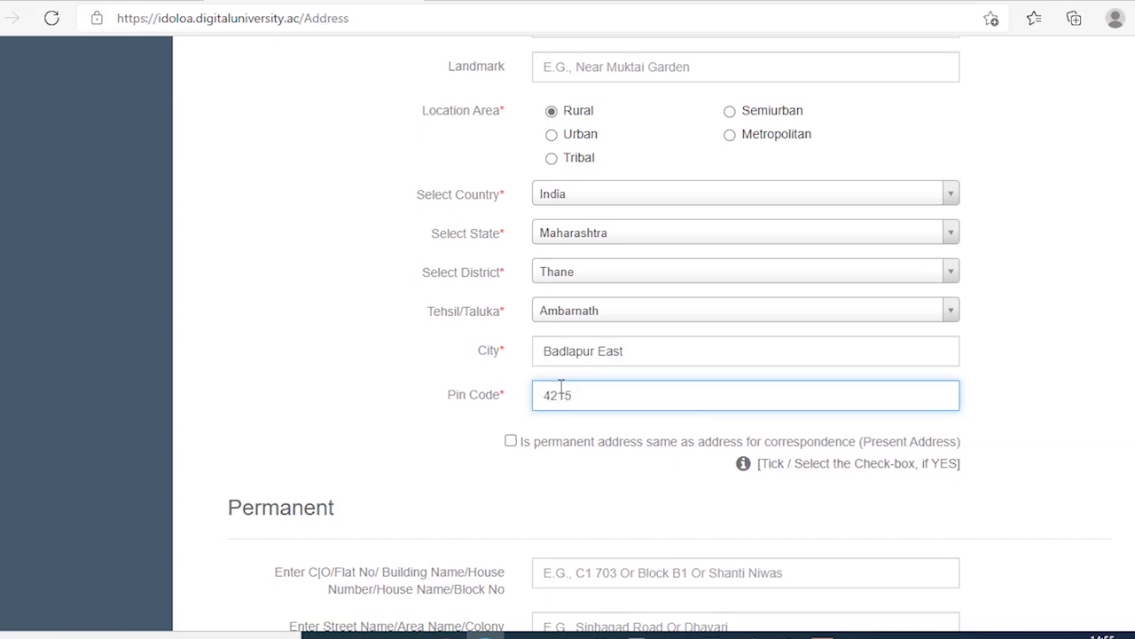
text(03)
key(Tab)
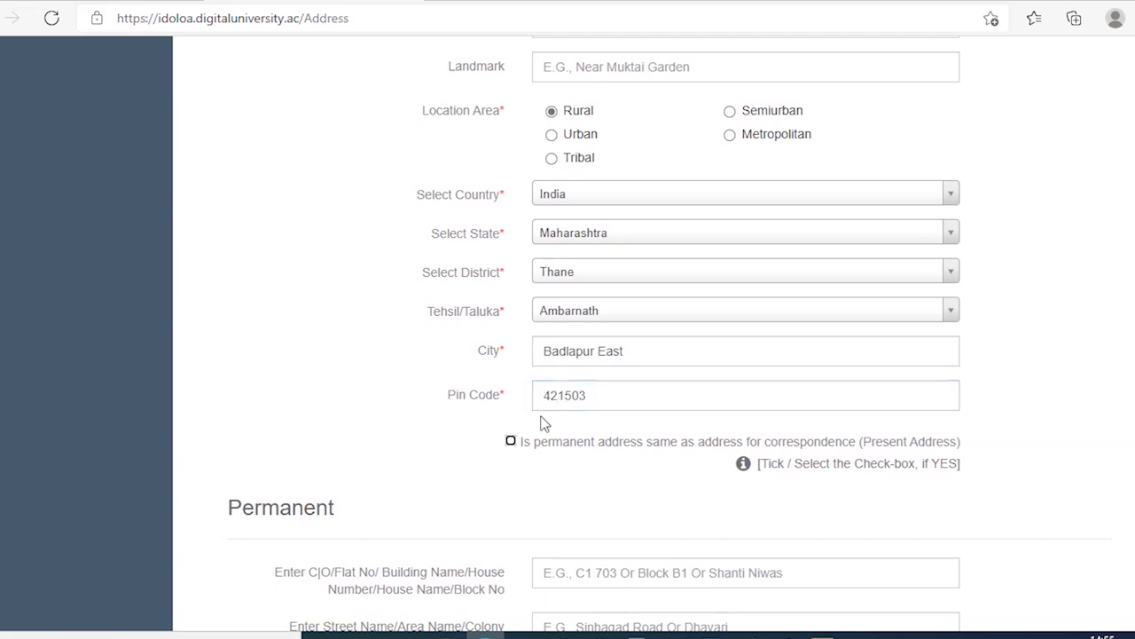
Tick 'Is permanent address same as address for correspondence' and save the addresses
click(511, 442)
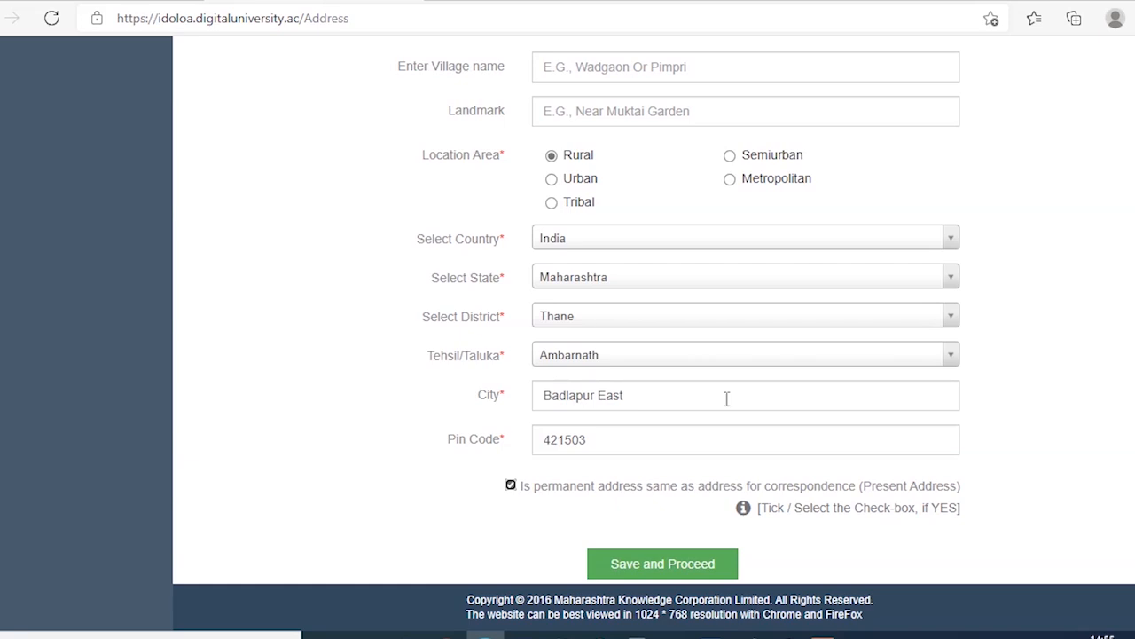
click(511, 485)
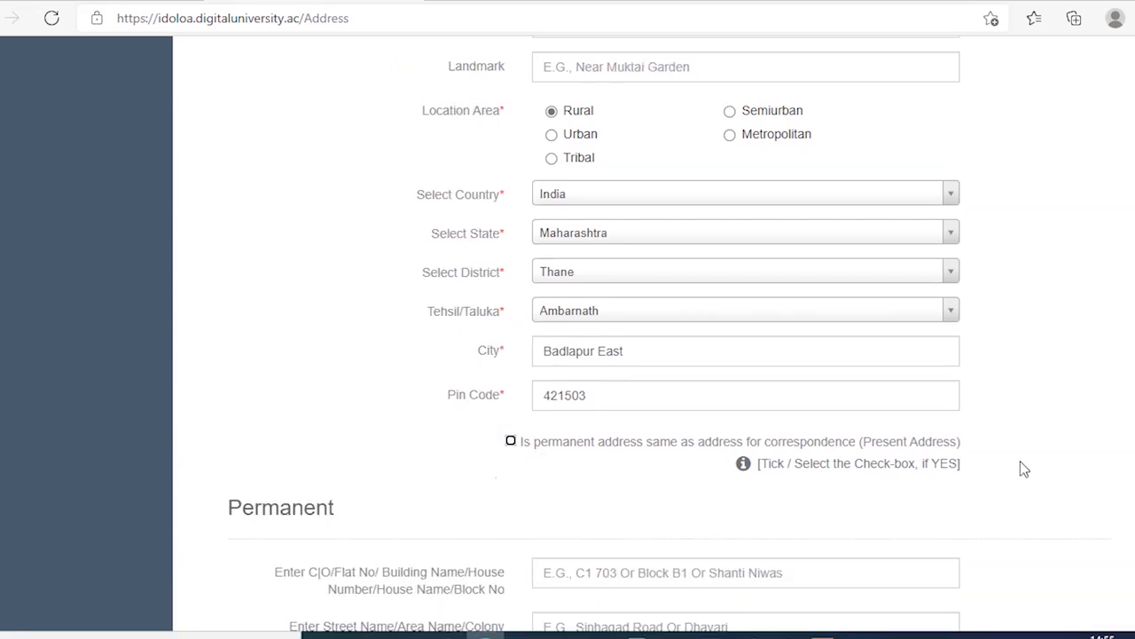
scroll(568, 355, down, 5)
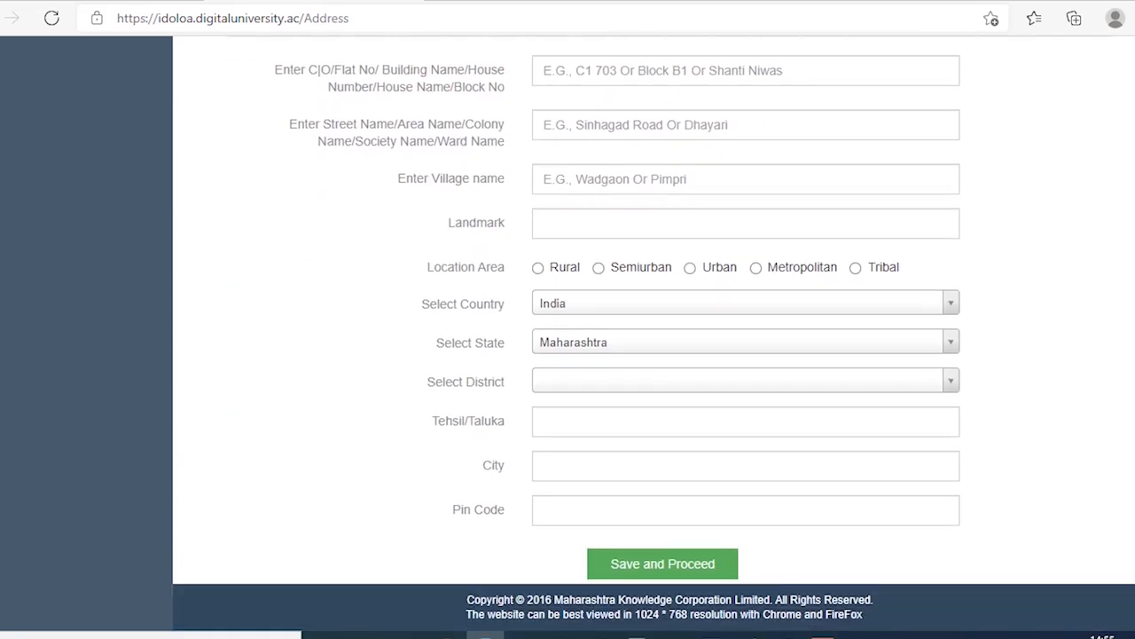
scroll(561, 137, up, 2)
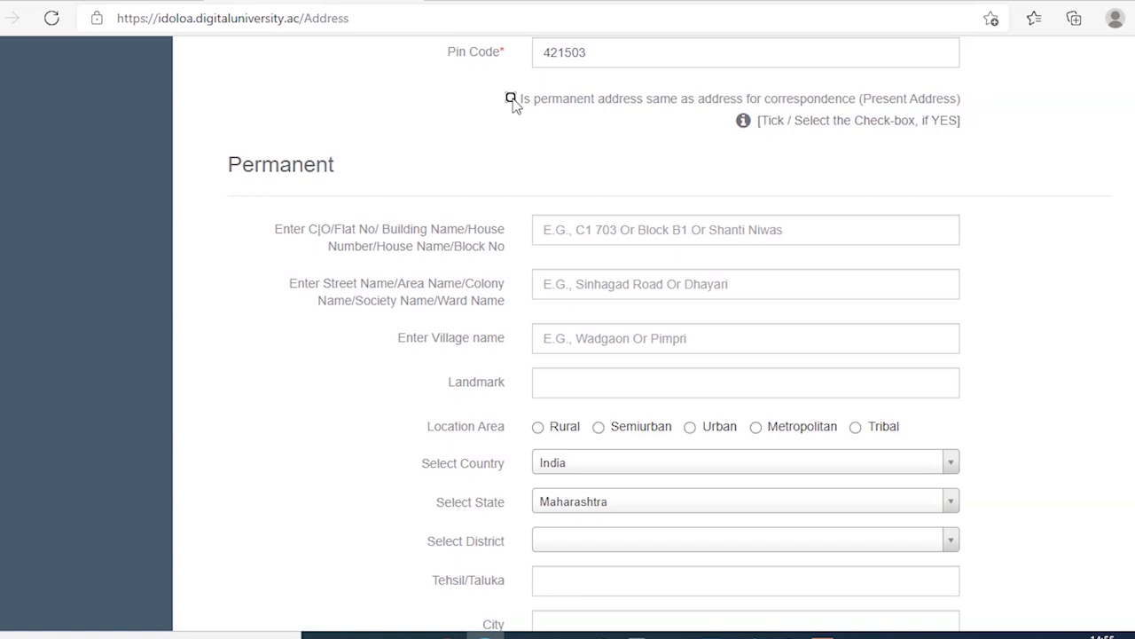
click(511, 99)
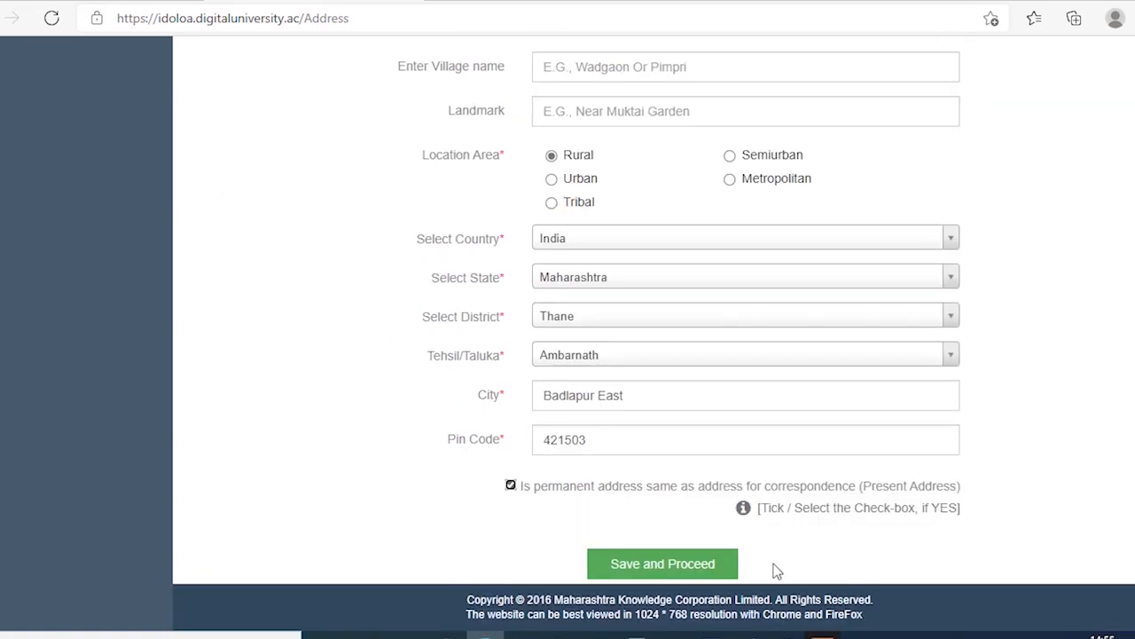
click(676, 572)
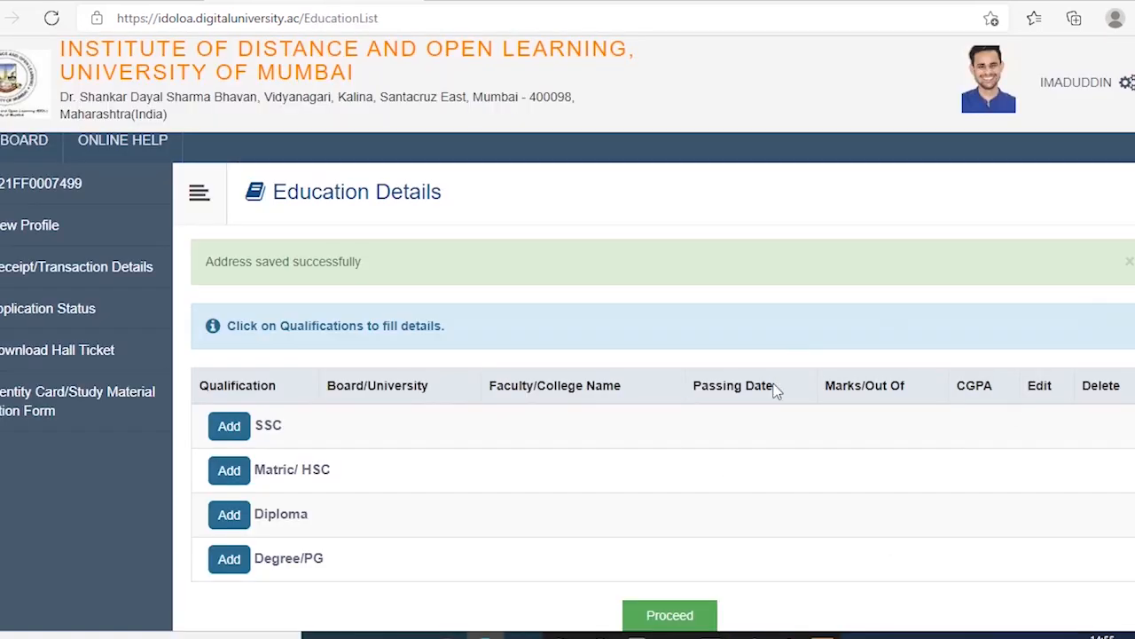
scroll(1123, 418, down, 1)
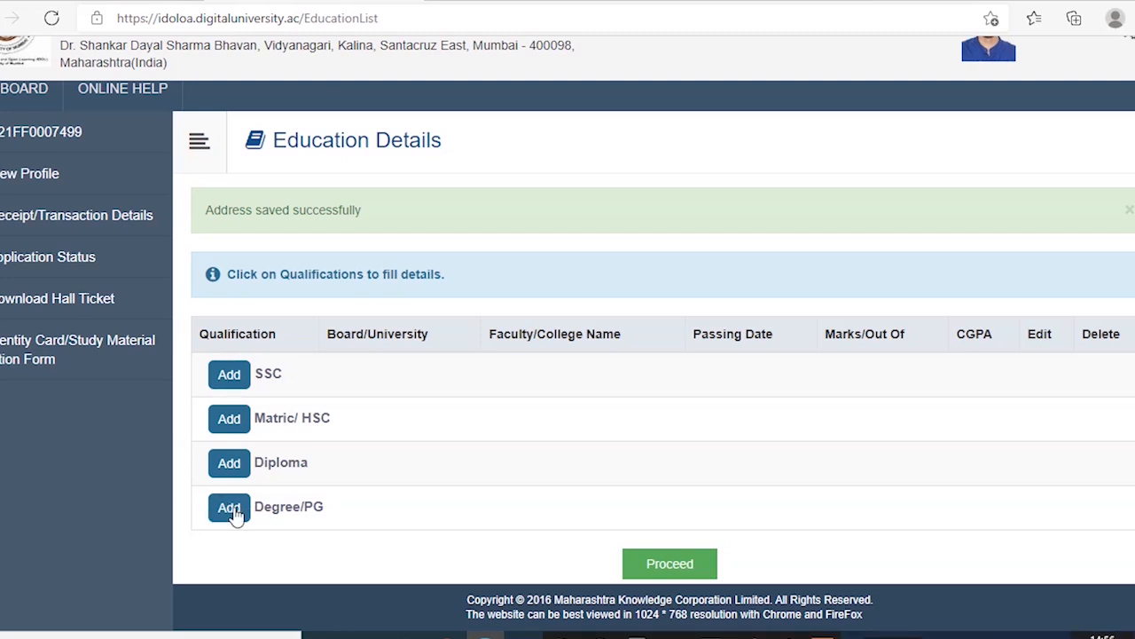
Add an SSC qualification with the Maharashtra State Board as the exam board
click(234, 377)
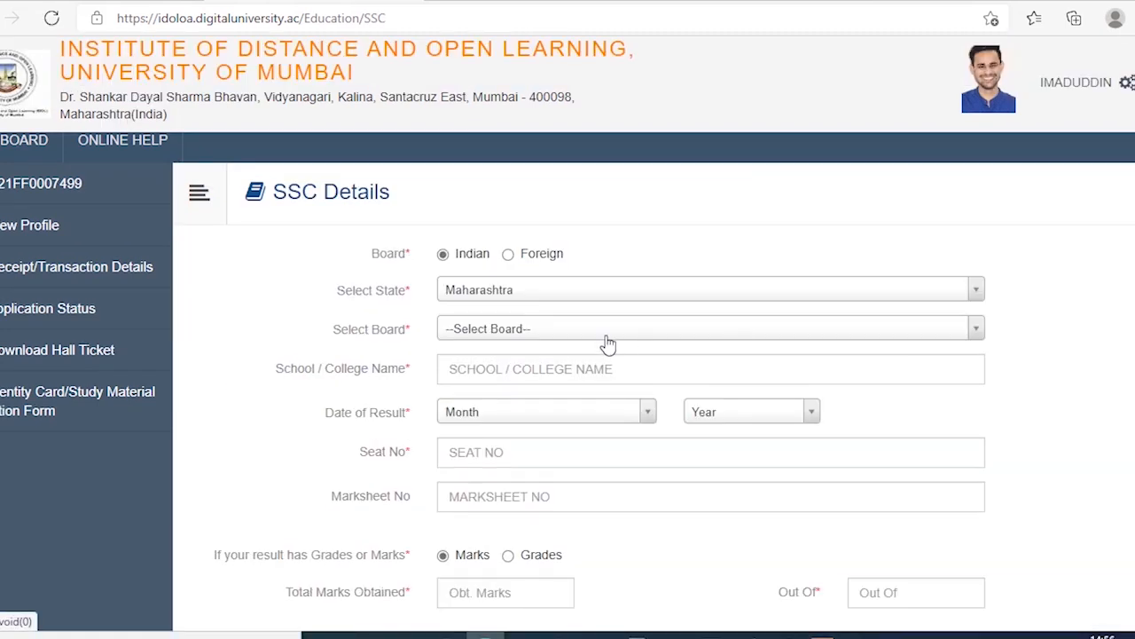
click(605, 335)
click(505, 537)
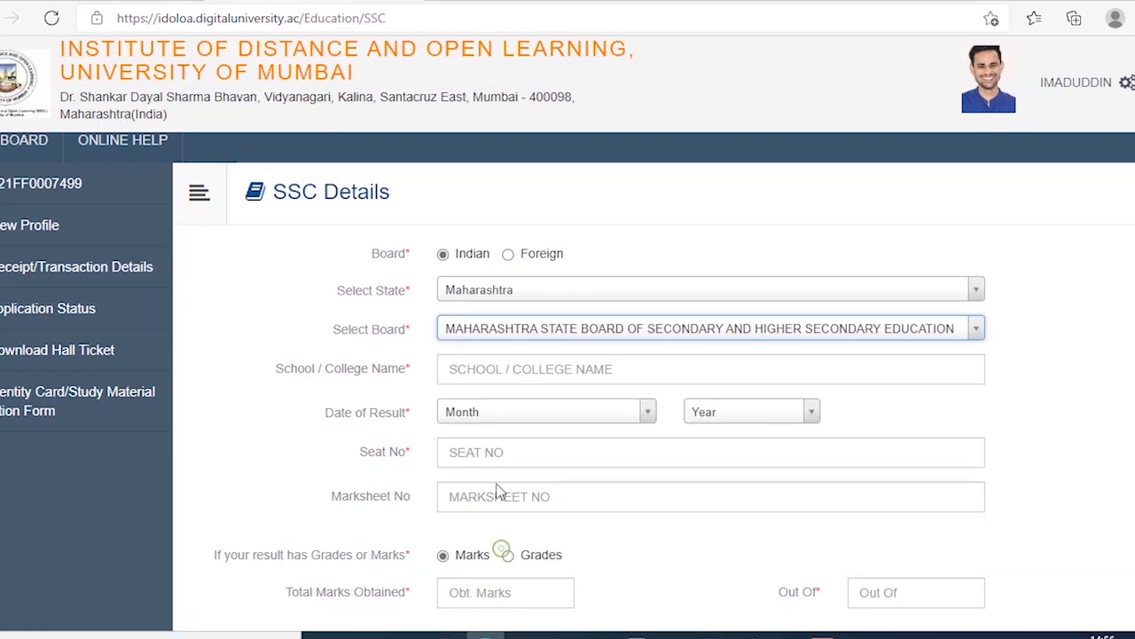
Enter NORUL ISLAM URDU HIGH SCHOOL as the SSC school name
click(467, 363)
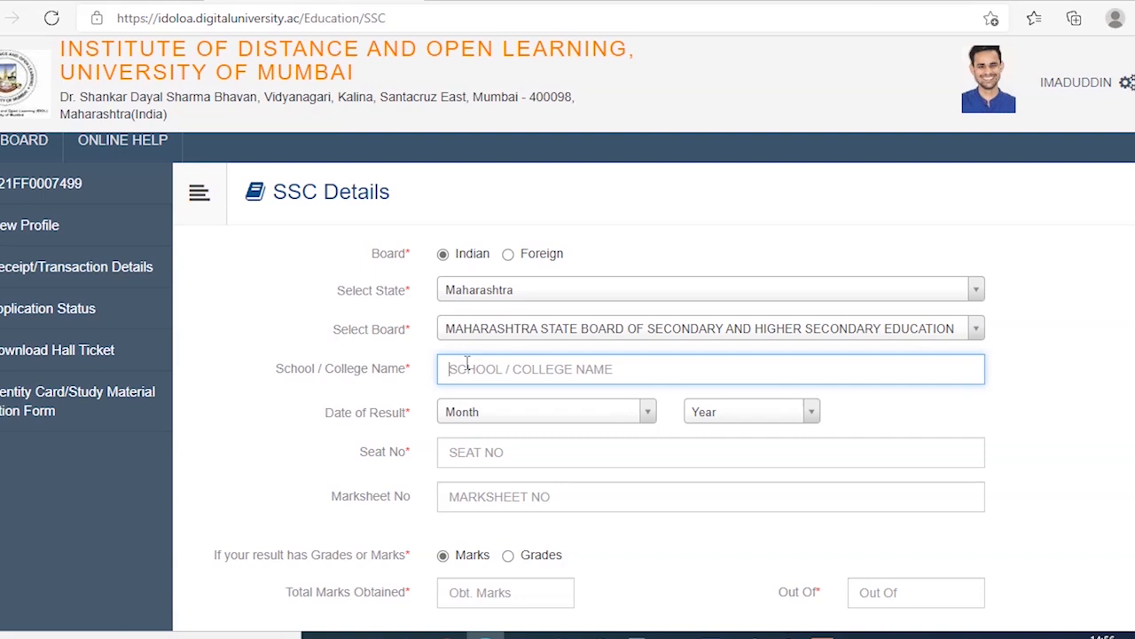
text(NGR)
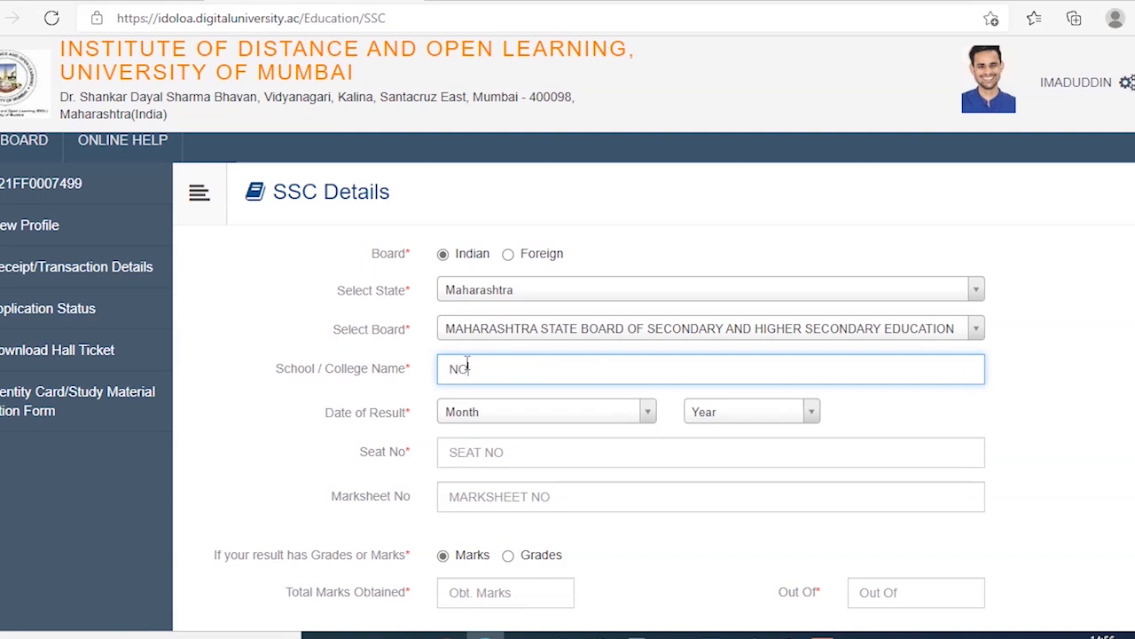
text(UL)
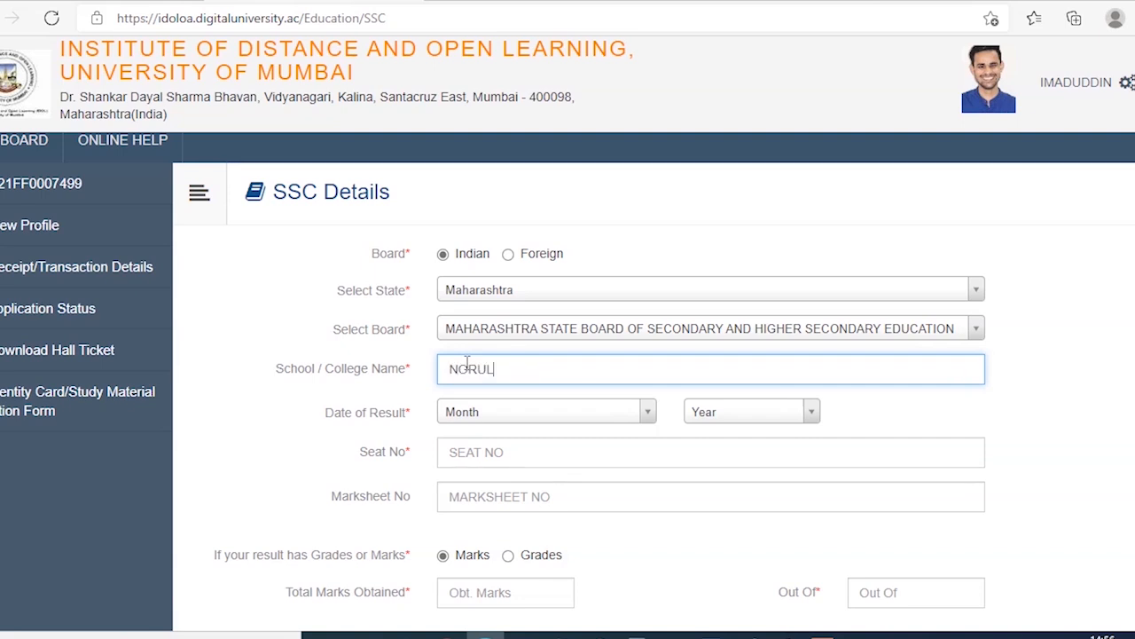
text( ISLAM URDU HIGH)
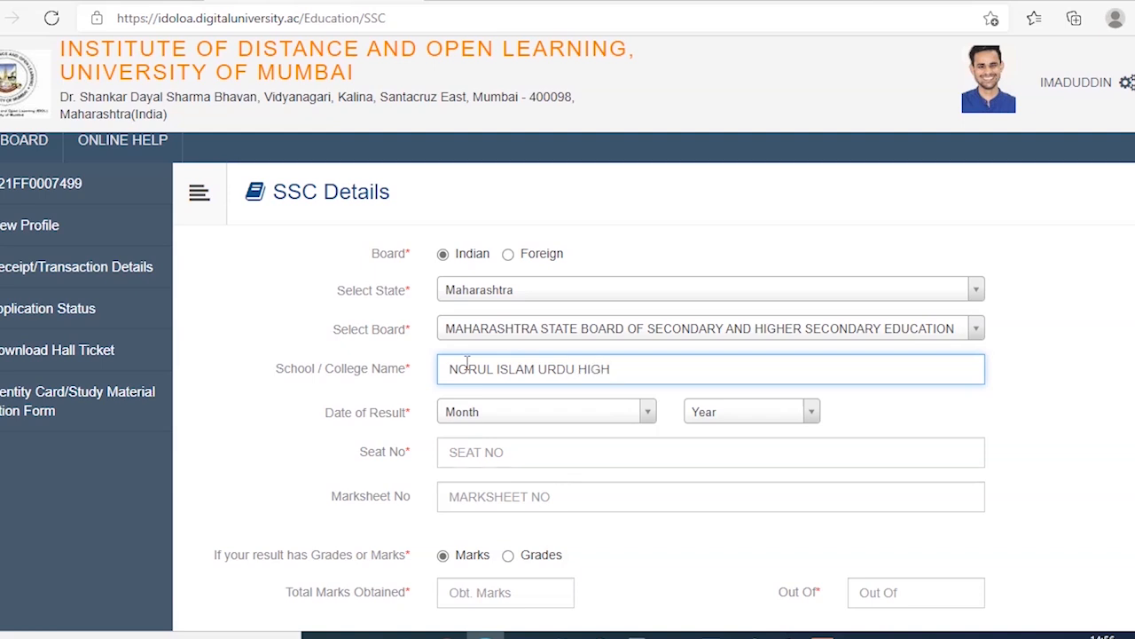
text(OOL)
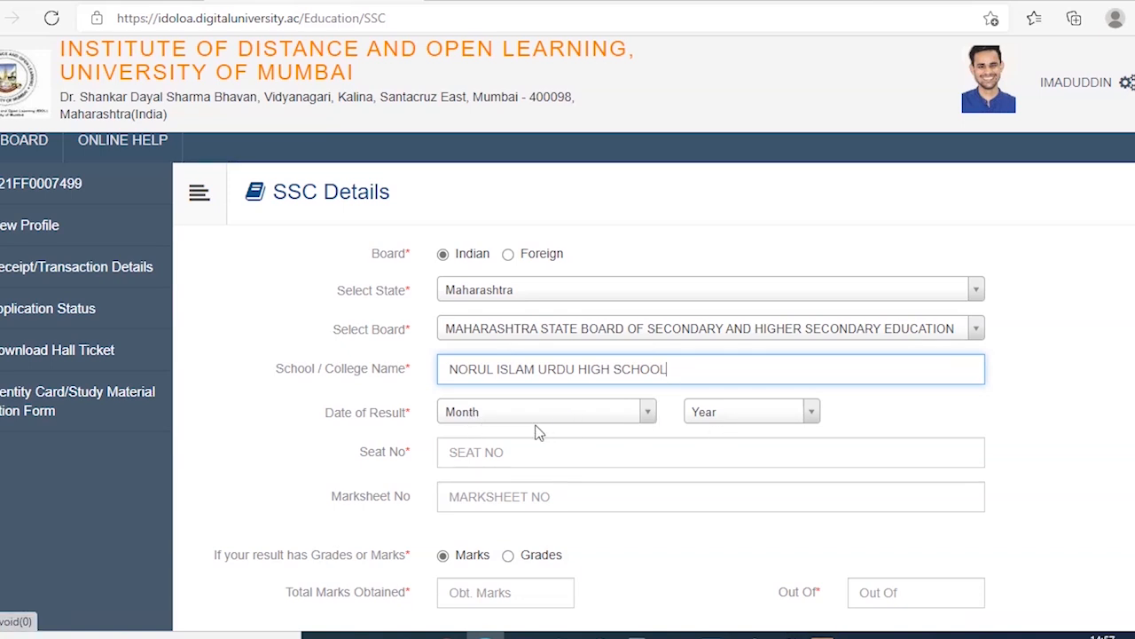
Set the SSC result date to March 2009 after checking the marksheet
click(750, 636)
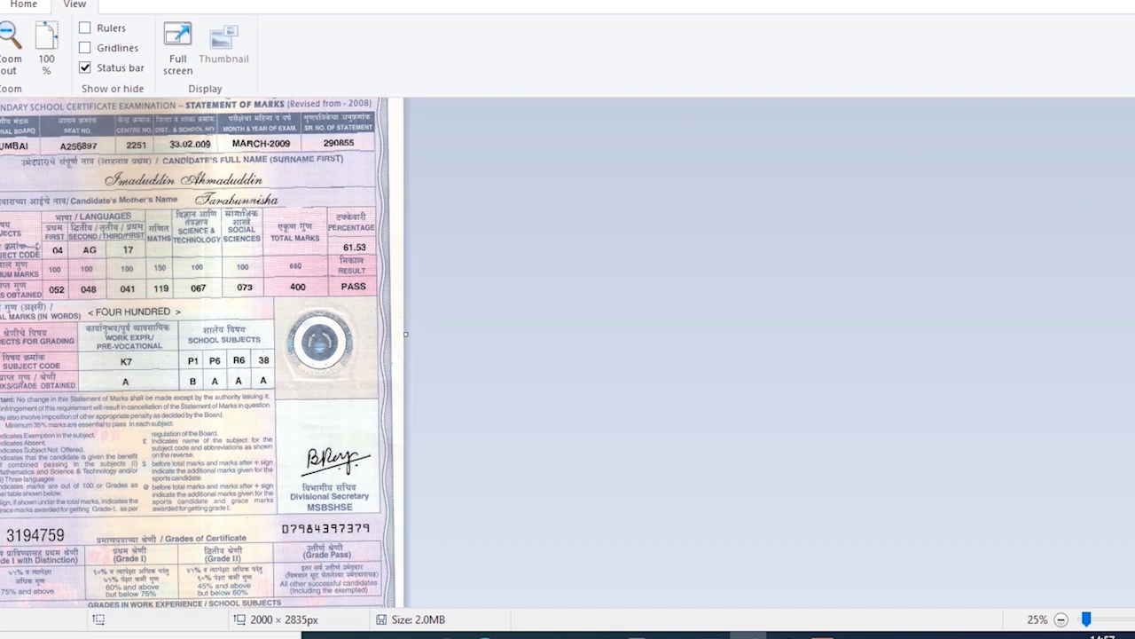
scroll(202, 353, up, 1)
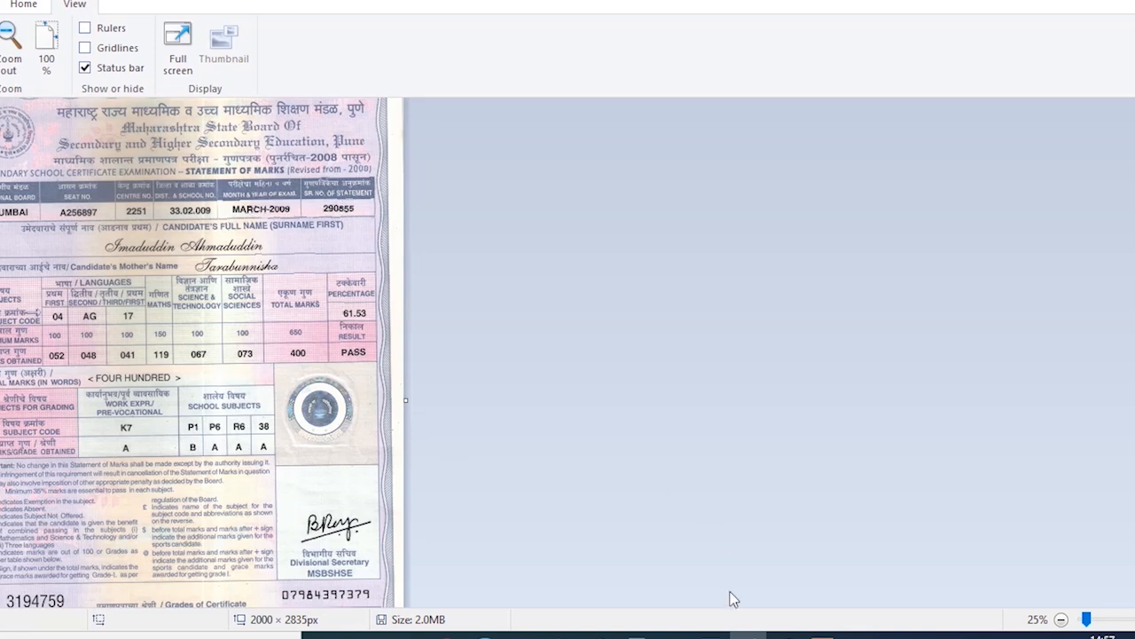
click(484, 635)
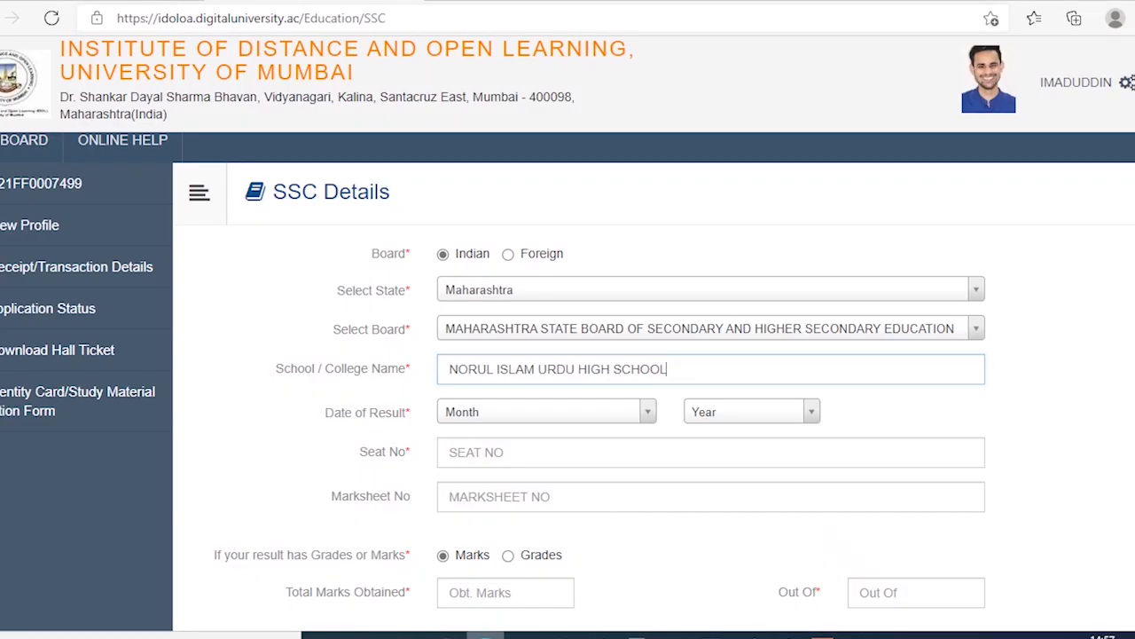
click(516, 410)
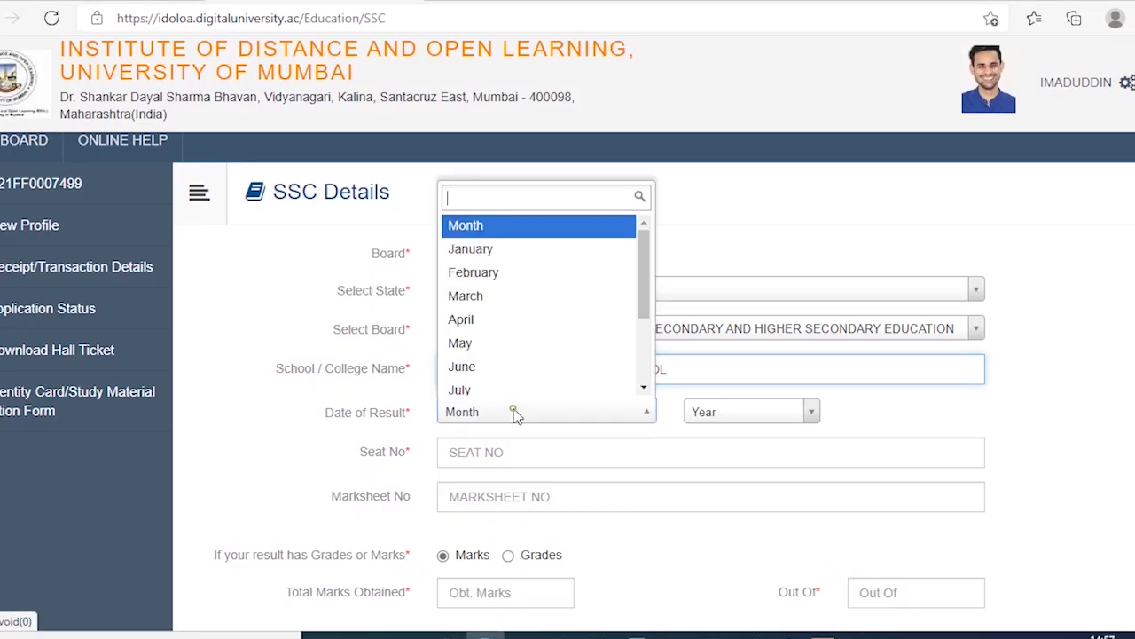
click(474, 297)
click(758, 415)
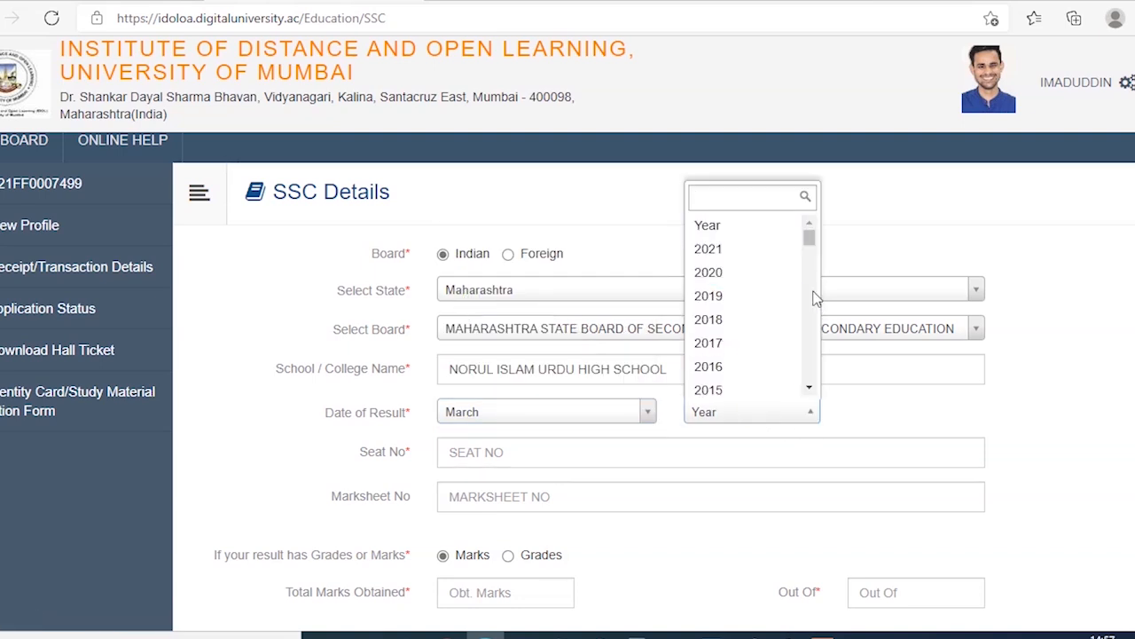
mouse_move(814, 248)
mouse_down()
mouse_move(813, 288)
mouse_move(813, 266)
mouse_up()
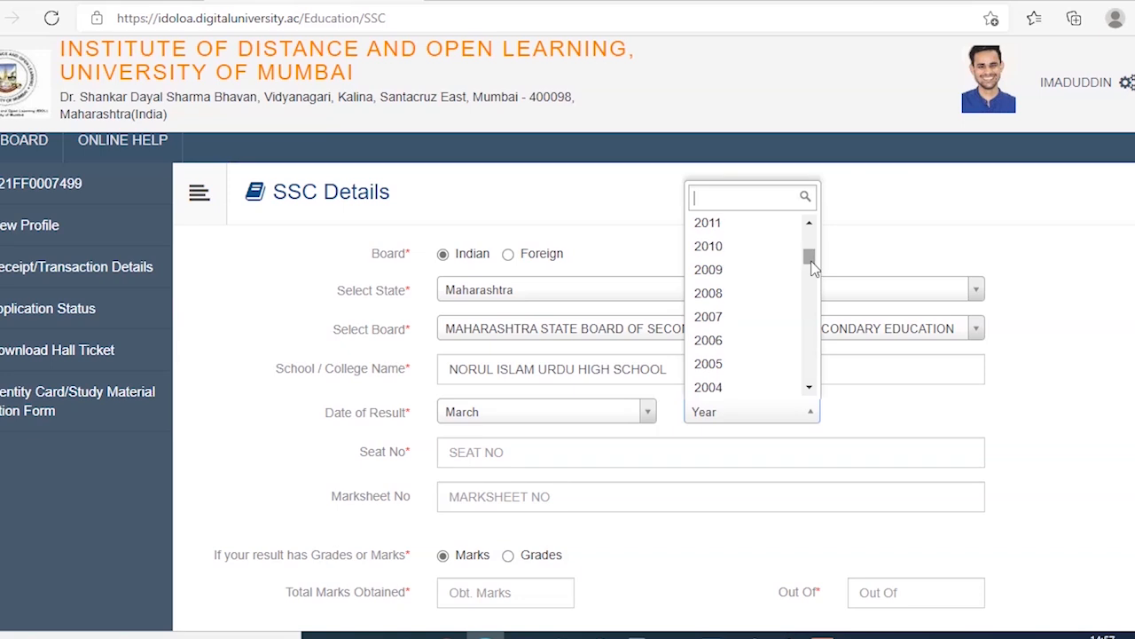
click(701, 280)
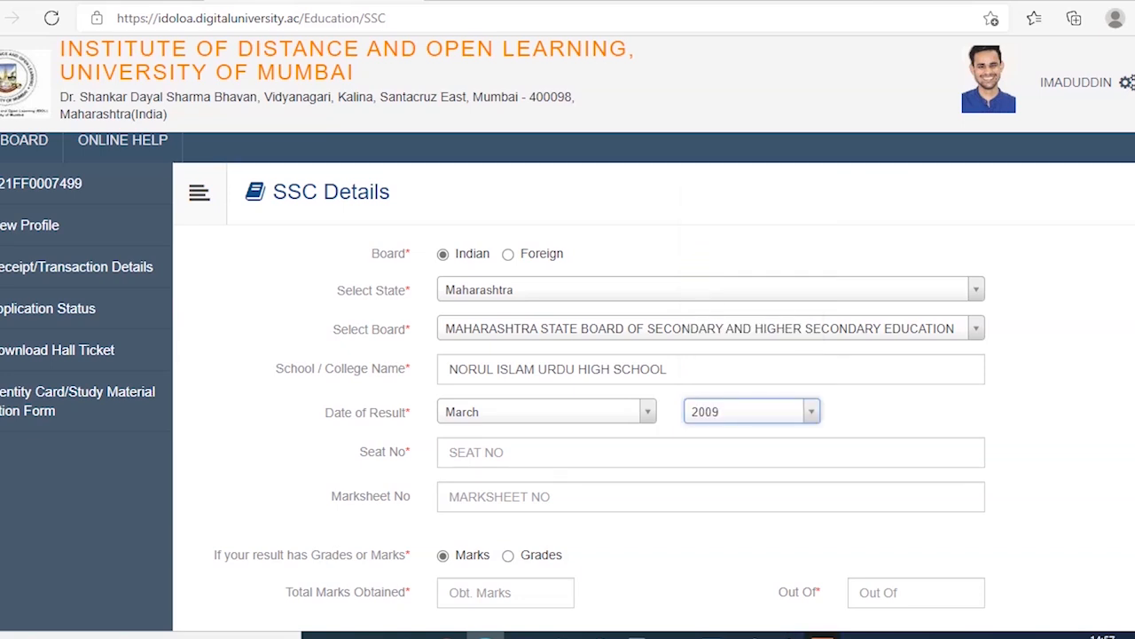
Enter the SSC seat number as read from the marksheet
scroll(735, 431, down, 1)
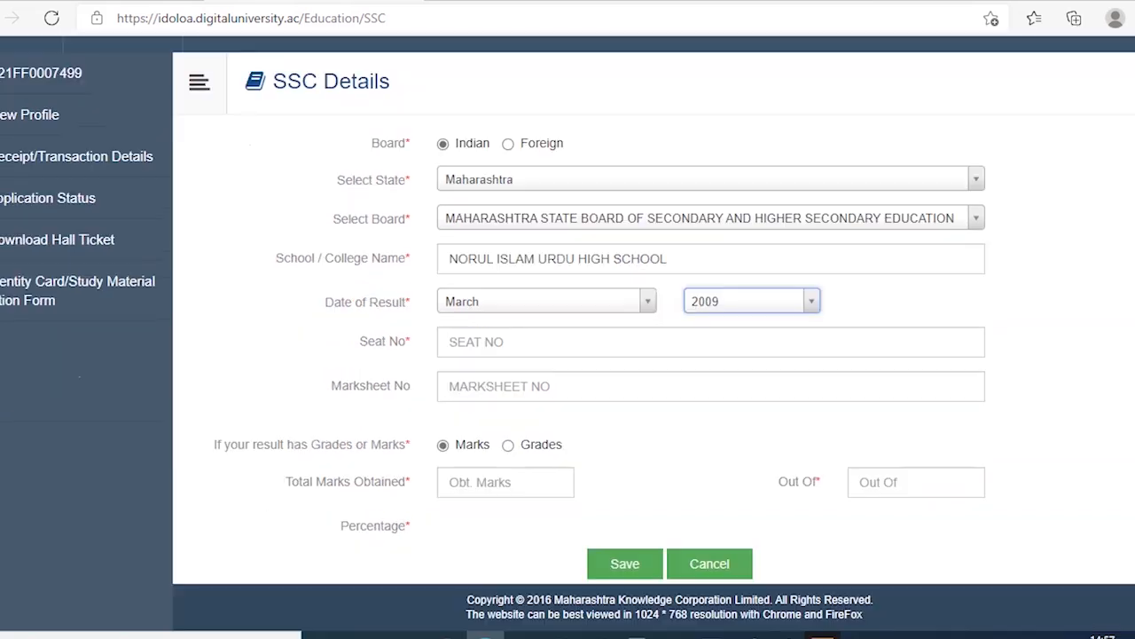
click(480, 341)
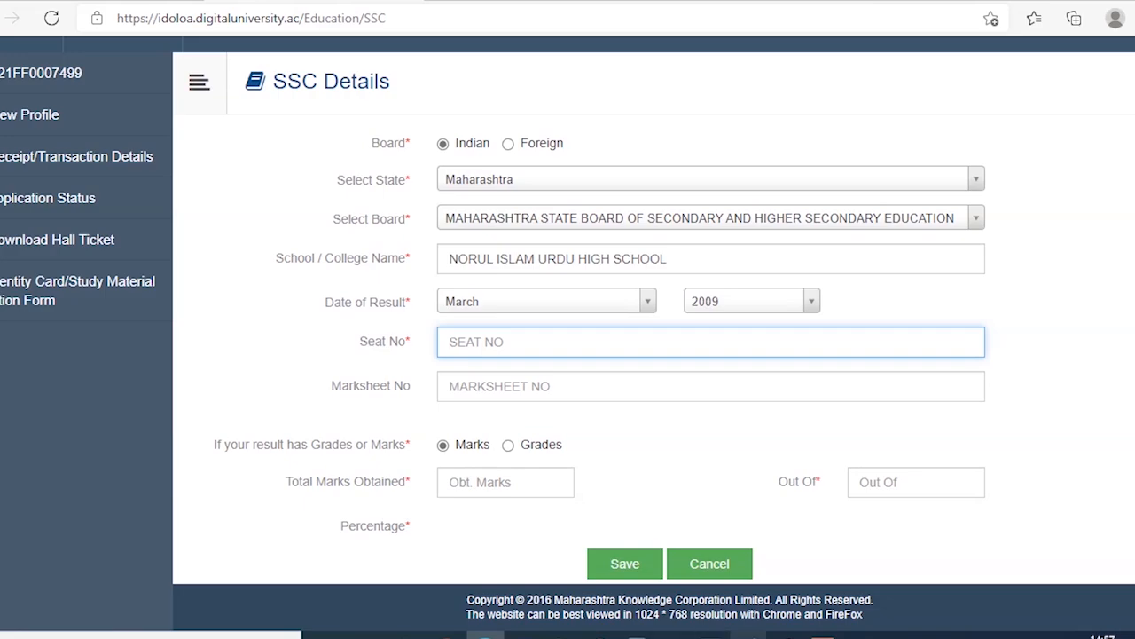
click(749, 635)
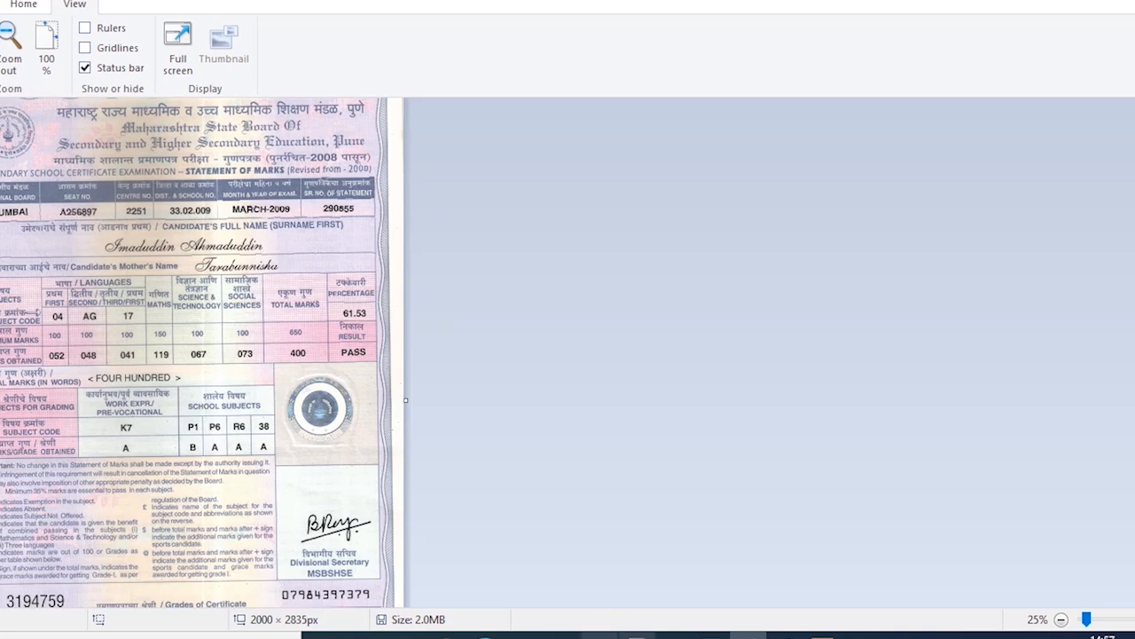
click(480, 636)
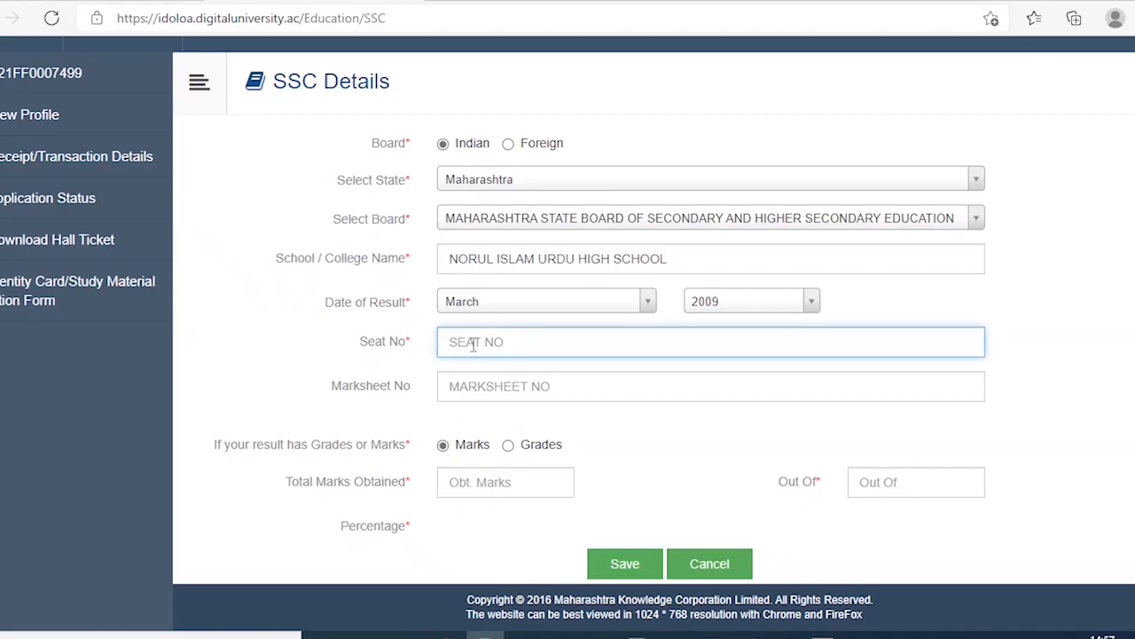
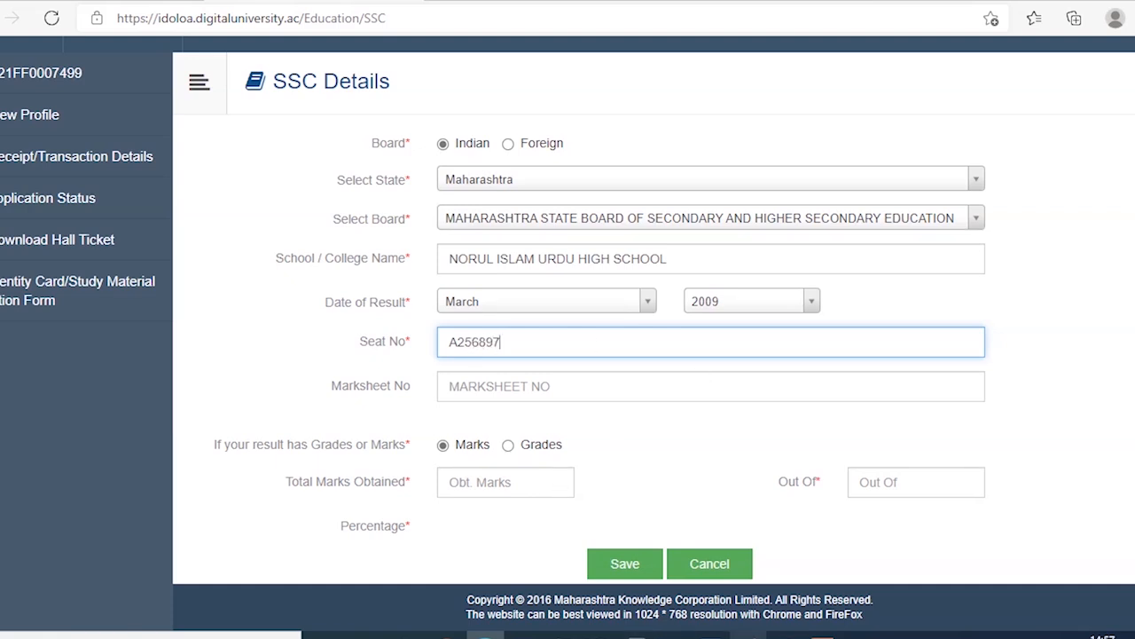
click(749, 636)
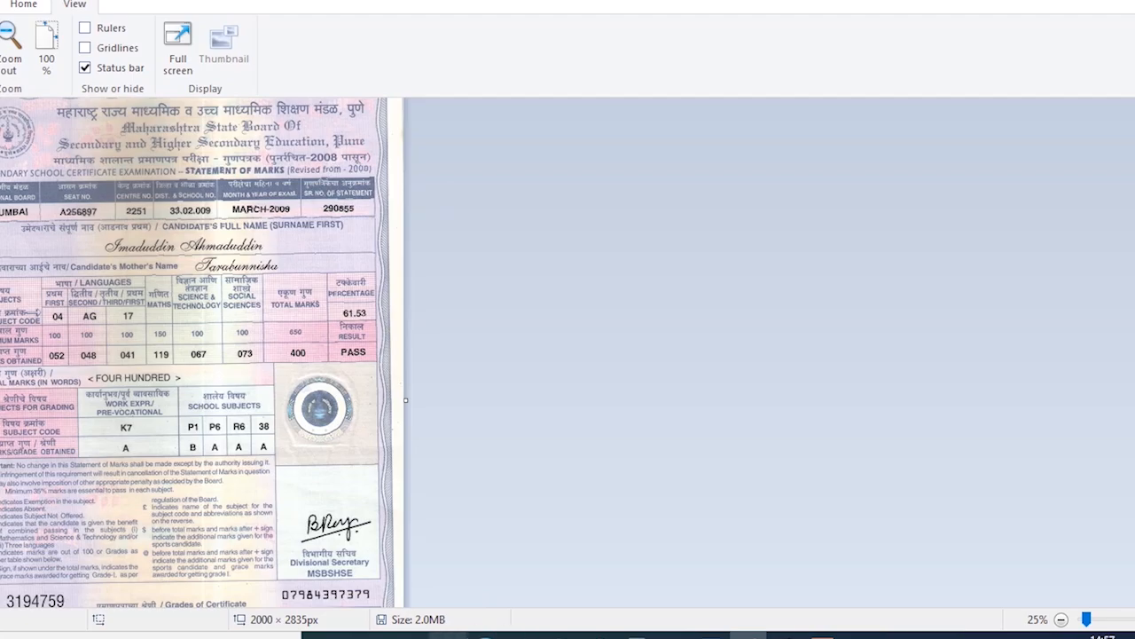
click(448, 635)
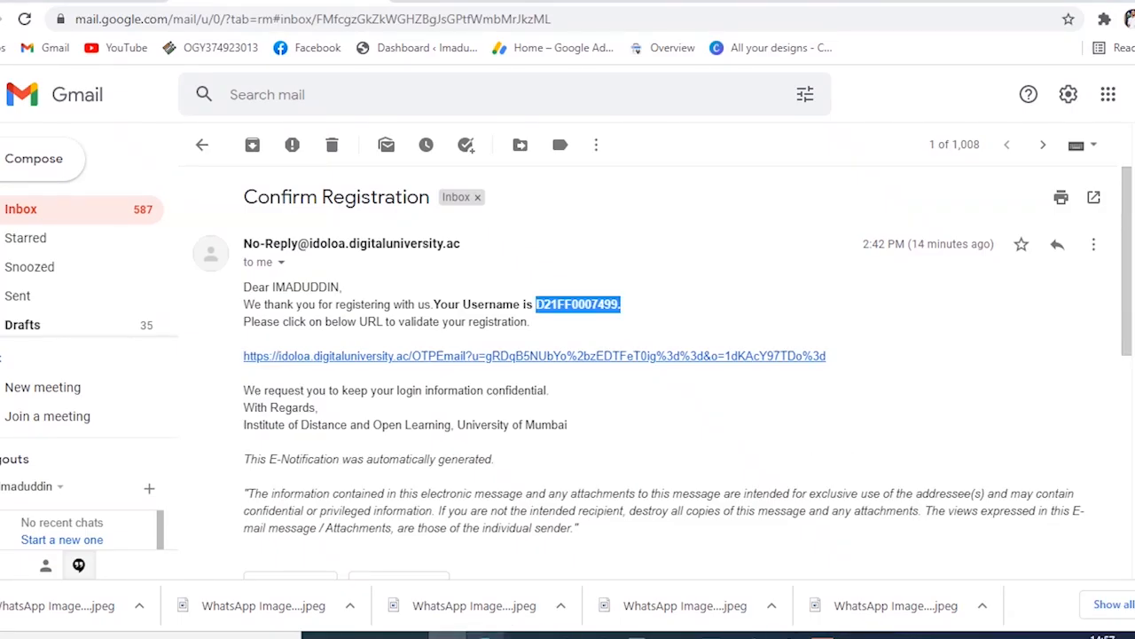
click(483, 635)
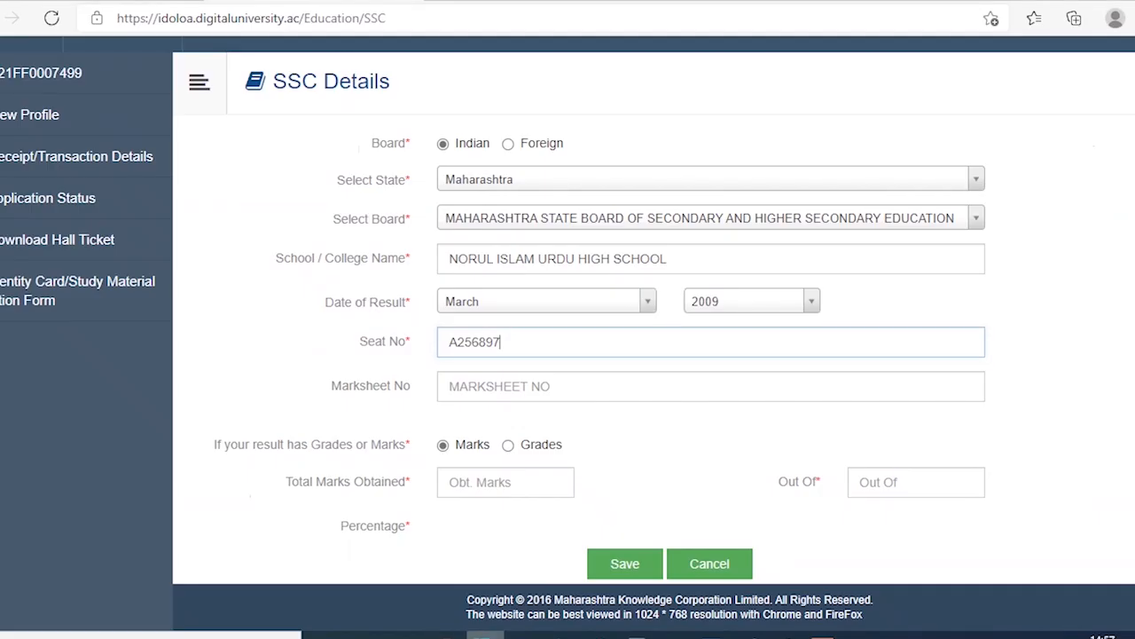
Enter 400 marks out of 650 so the percentage (61.54%) is calculated
click(465, 480)
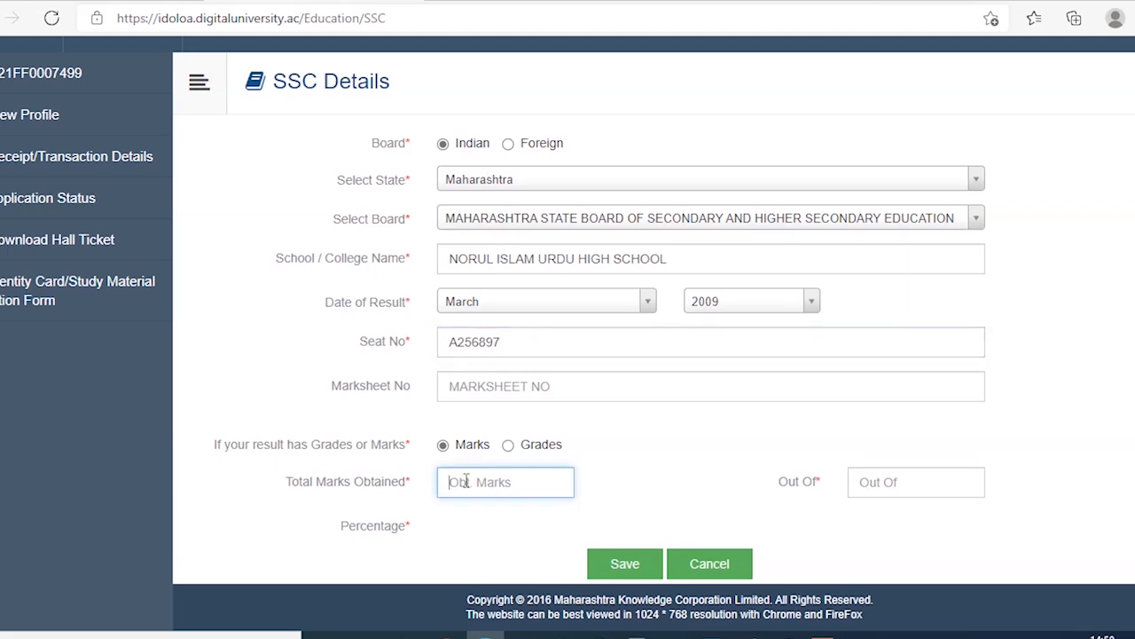
text(5)
key(BackSpace)
text(400)
key(Tab)
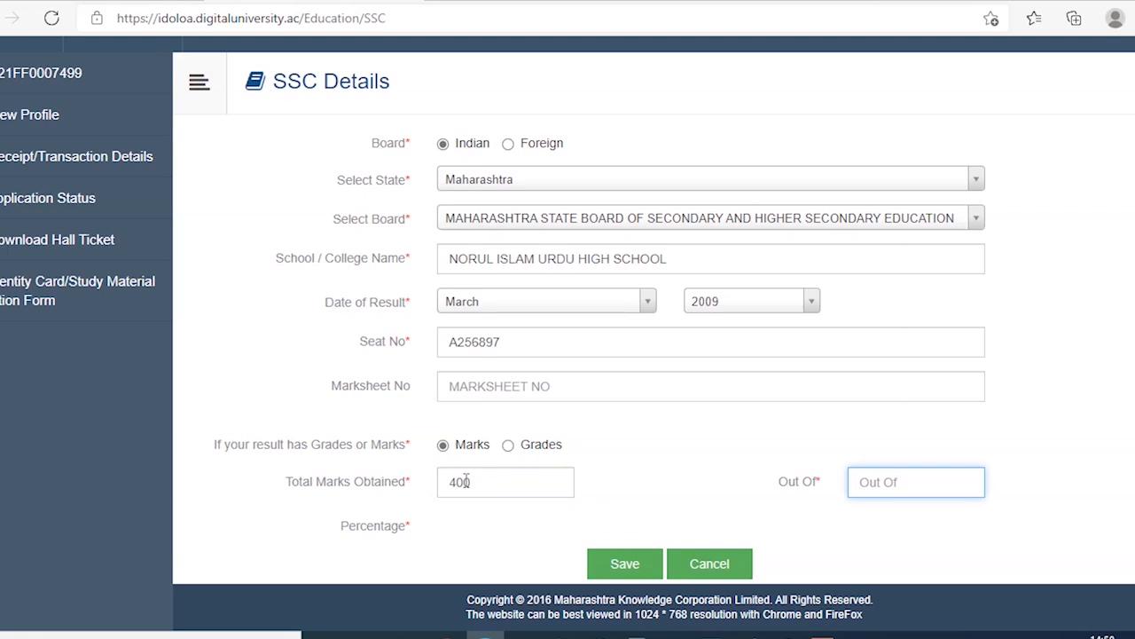
text(650)
key(Tab)
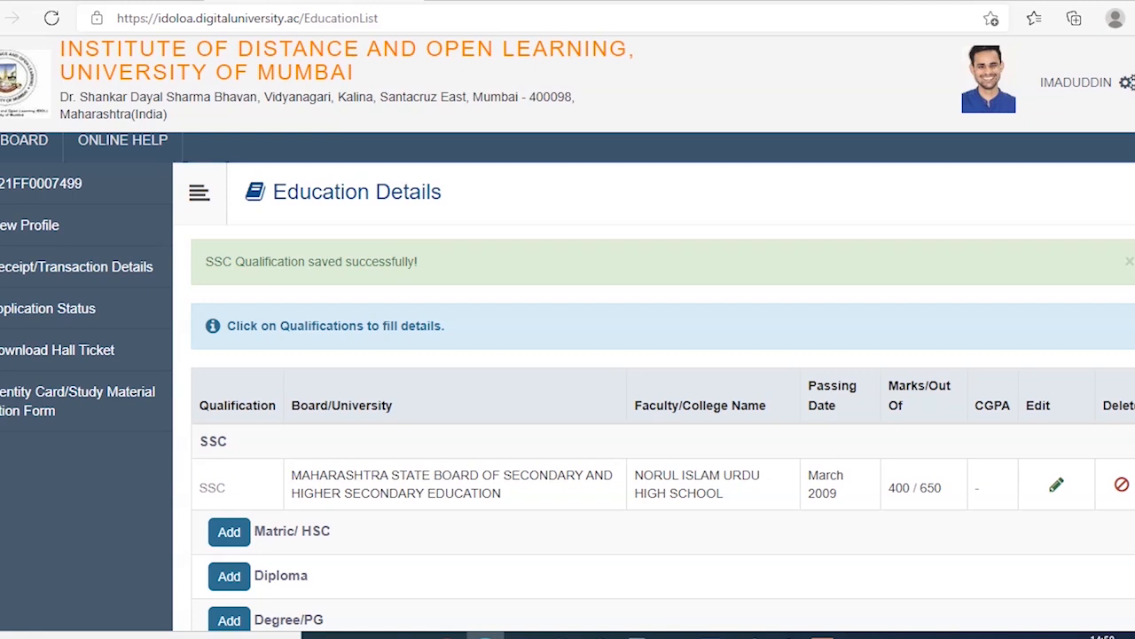
Add a Matric/HSC qualification with Maharashtra State Board and Commerce stream
scroll(593, 284, down, 2)
click(233, 421)
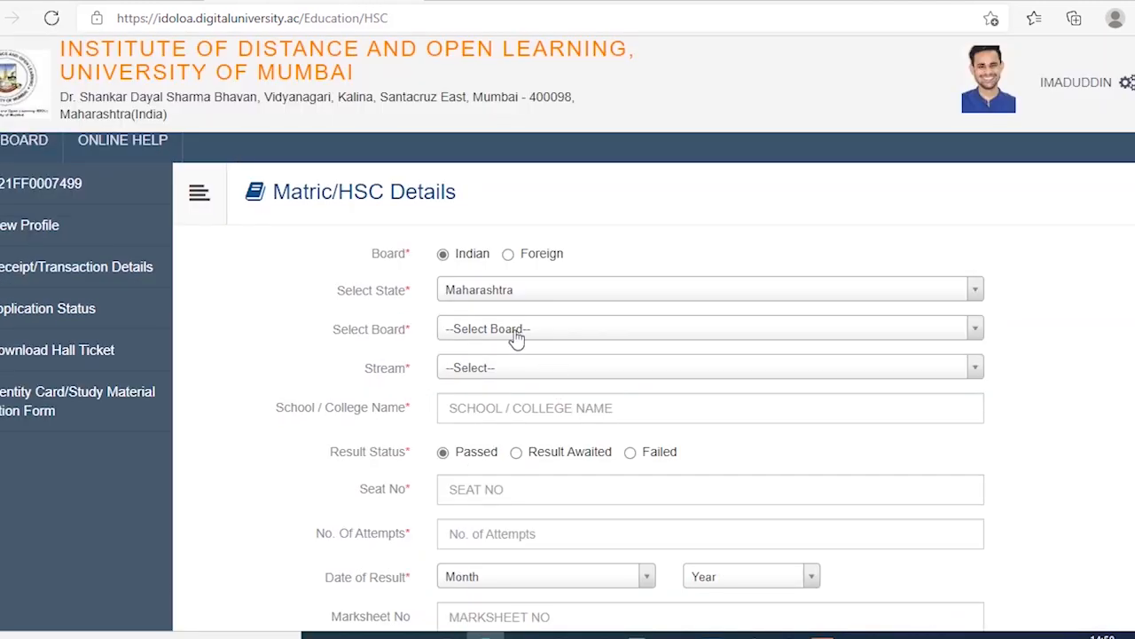
click(462, 332)
click(480, 529)
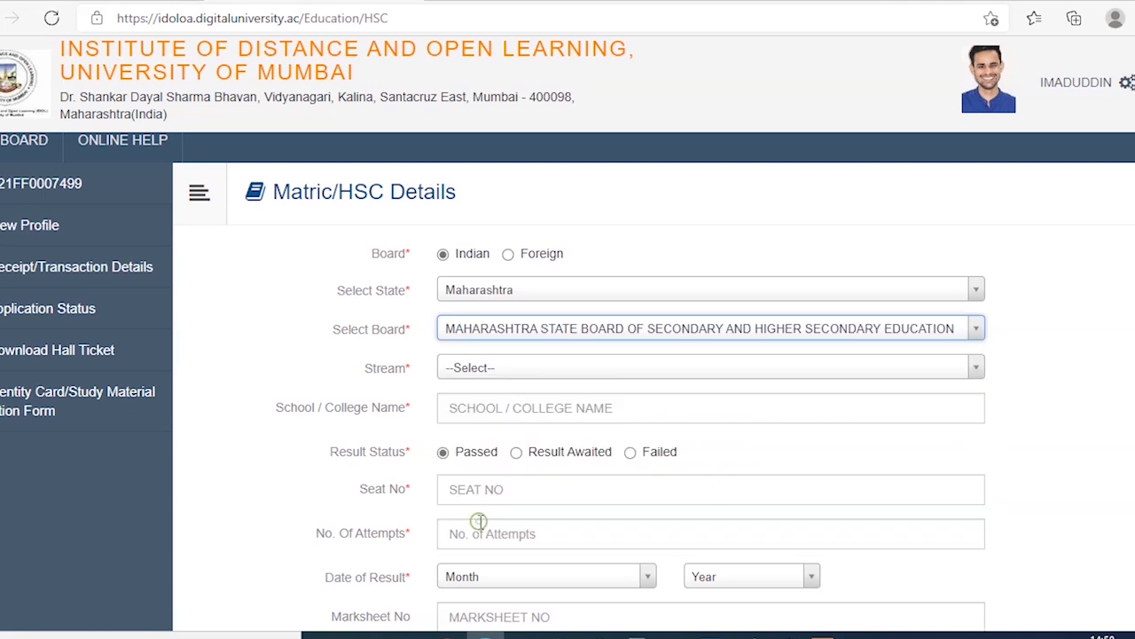
click(472, 369)
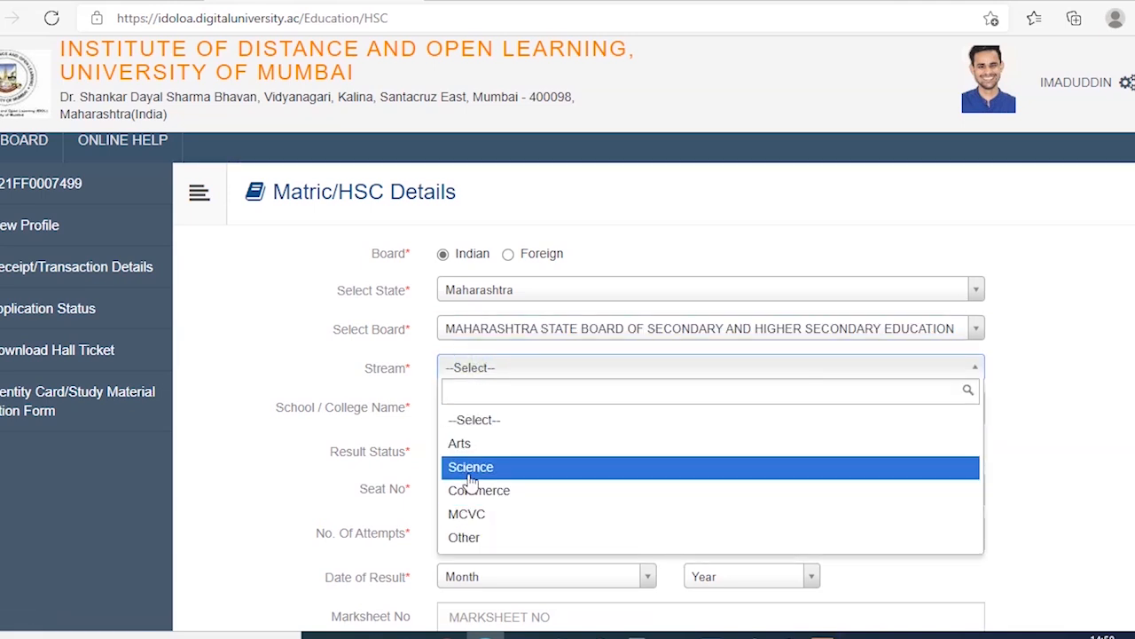
click(465, 493)
Enter R J COLLEGE as the college name, leaving the result as Passed
click(478, 407)
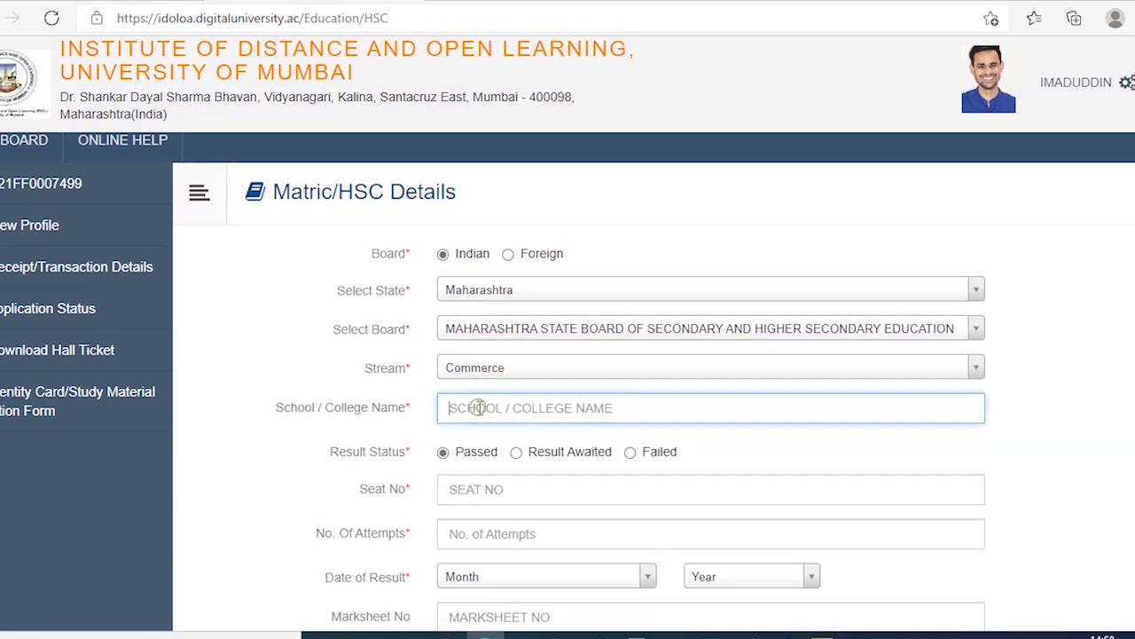
text(R)
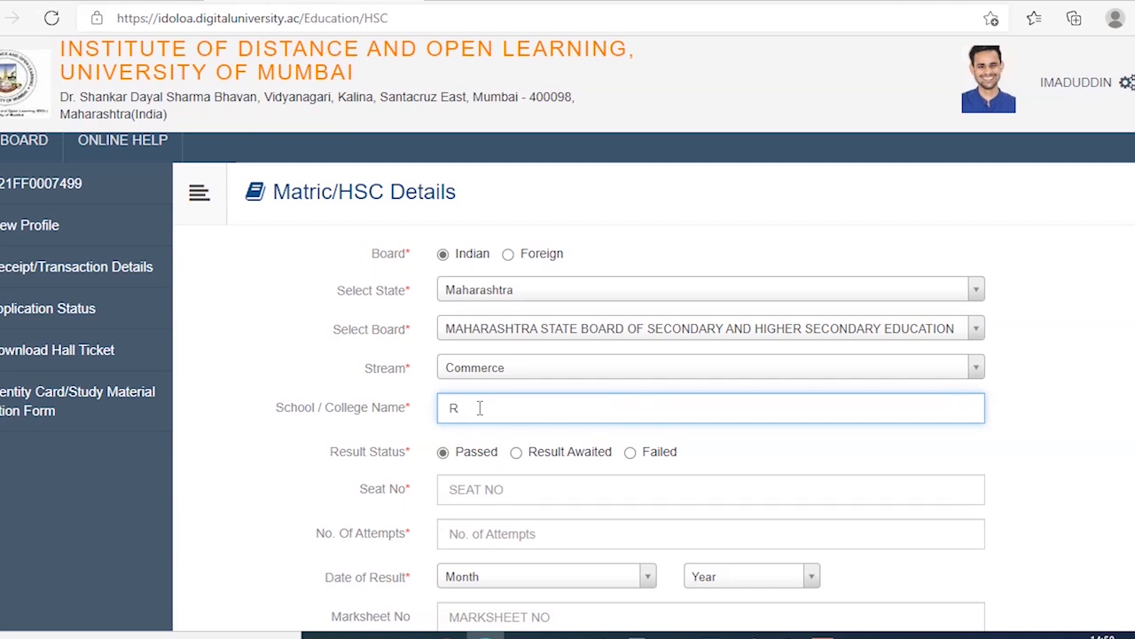
text( J C)
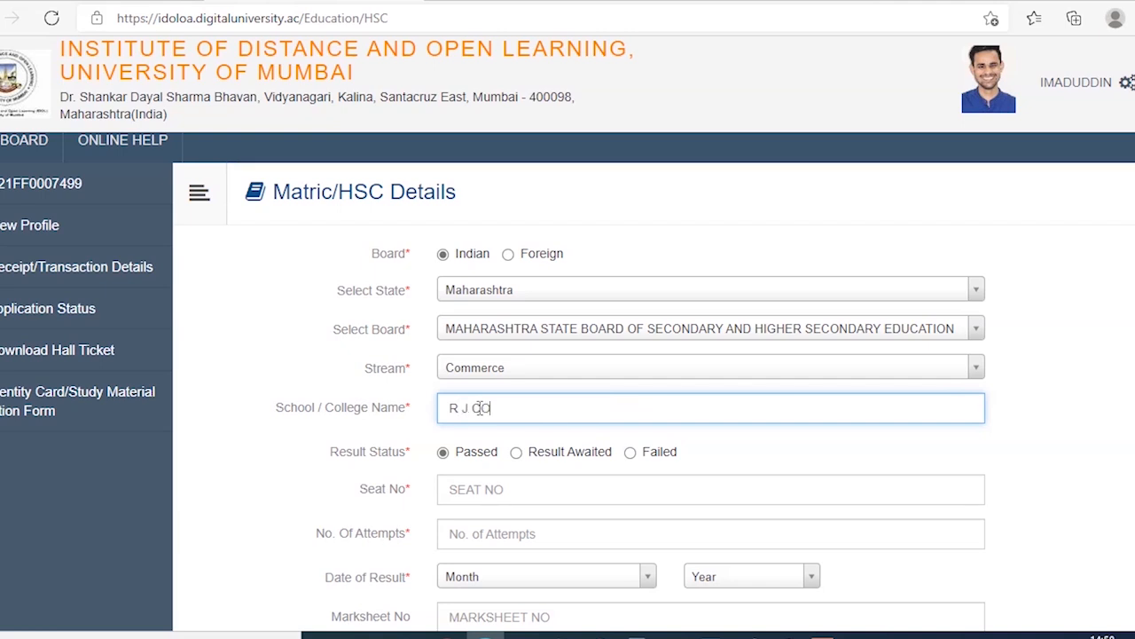
text(OLLEGE)
key(Tab)
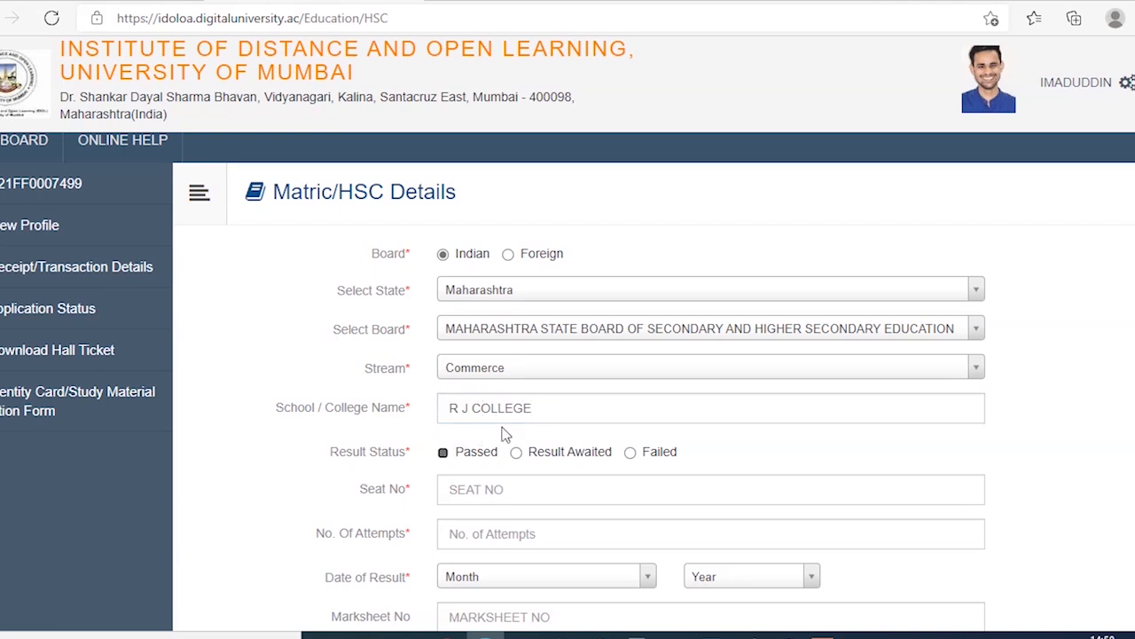
click(568, 411)
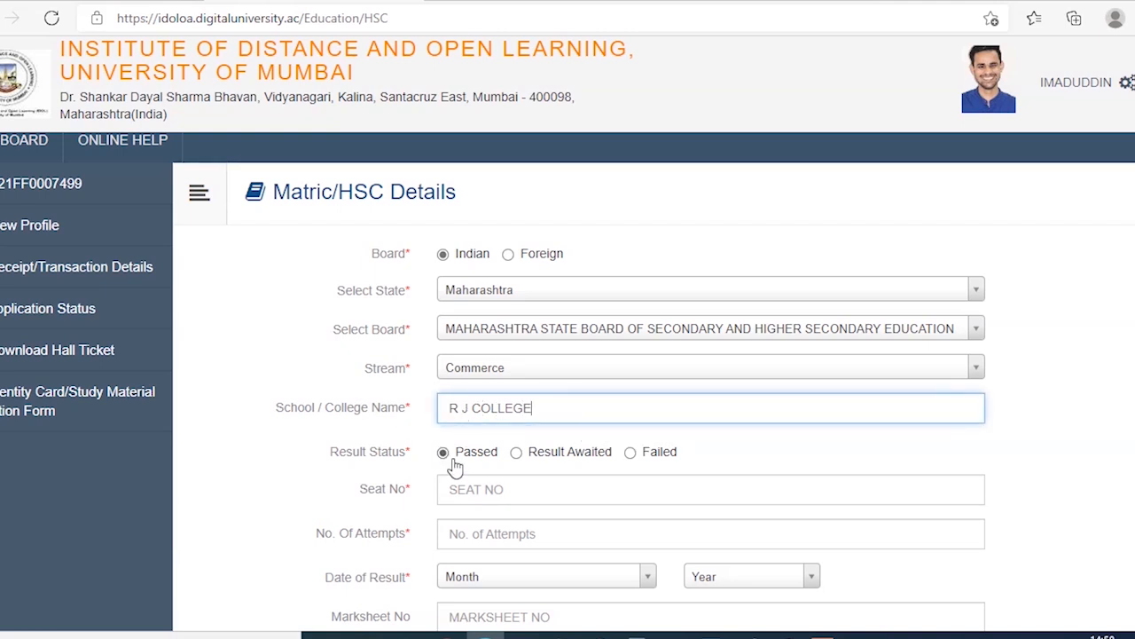
scroll(722, 375, down, 2)
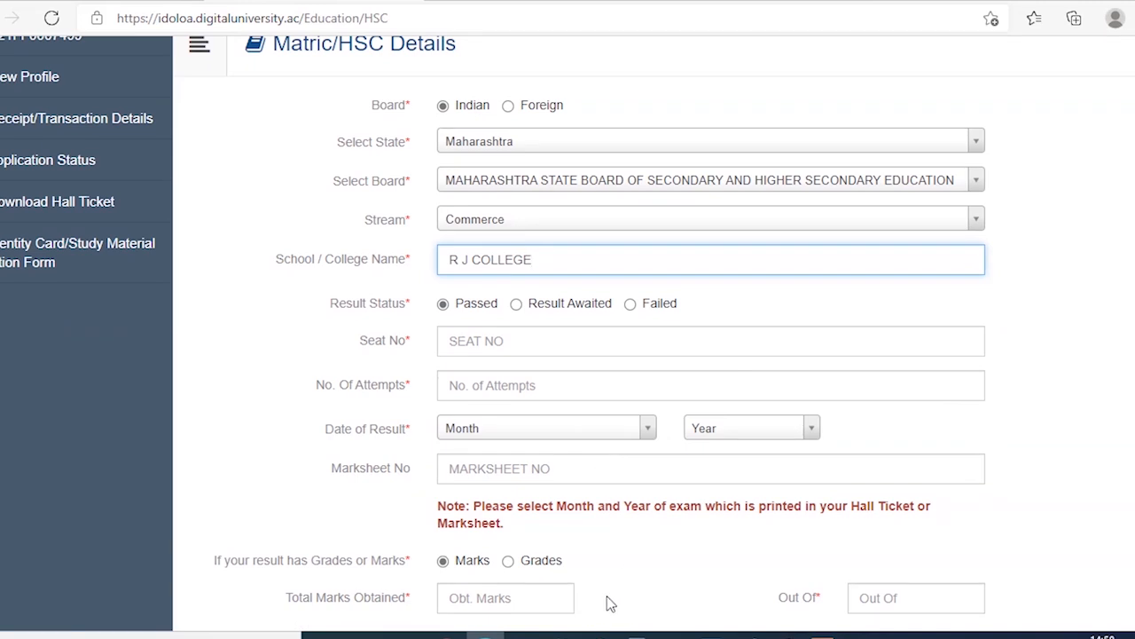
View the '12 th marks sheet' scan in Paint zoomed out to 25%, then go back to the HSC form
click(408, 635)
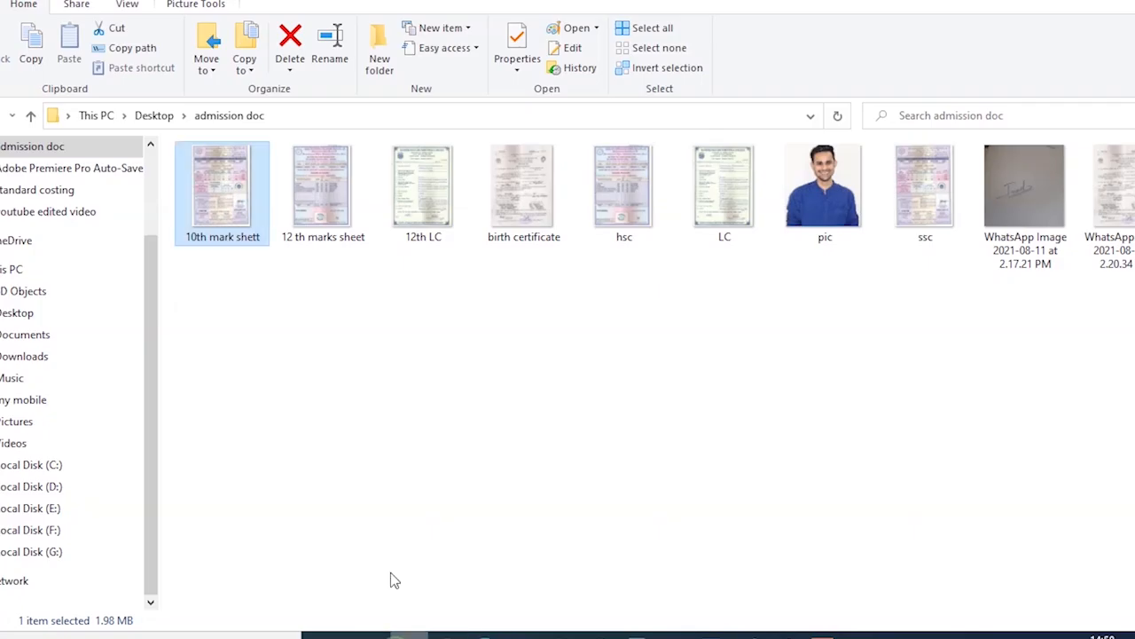
click(338, 211)
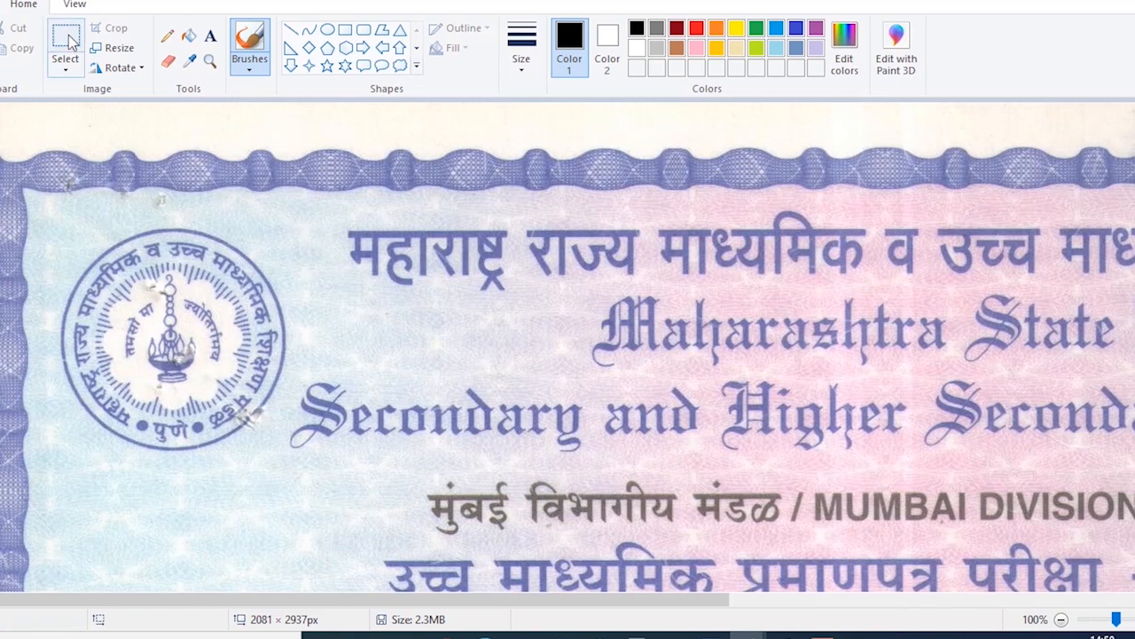
click(75, 5)
click(10, 49)
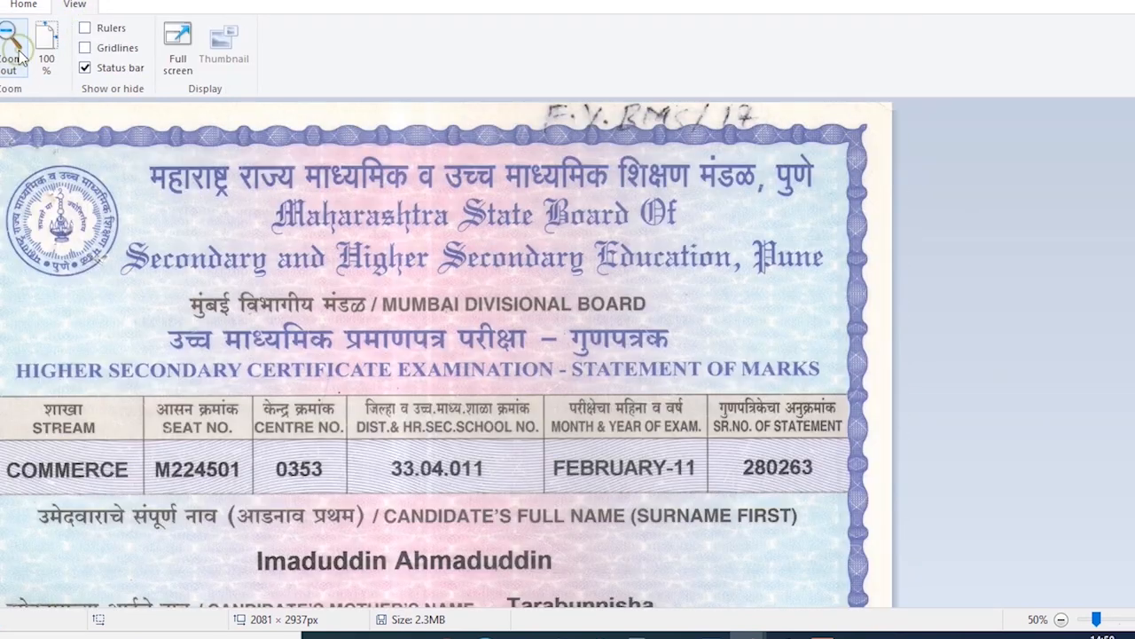
click(19, 55)
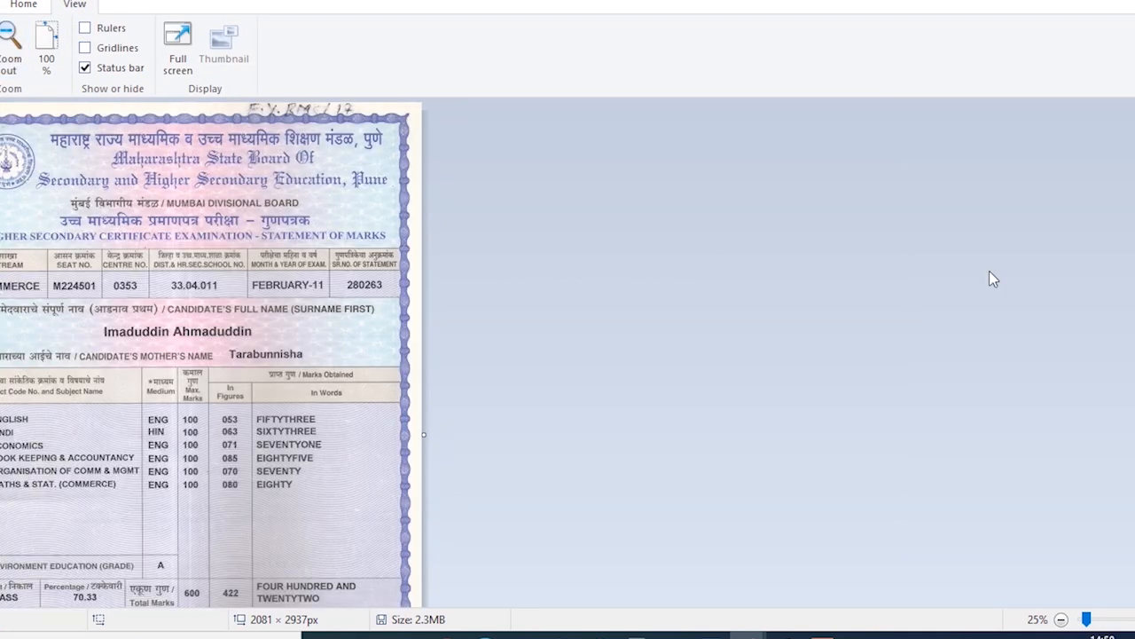
scroll(517, 364, down, 3)
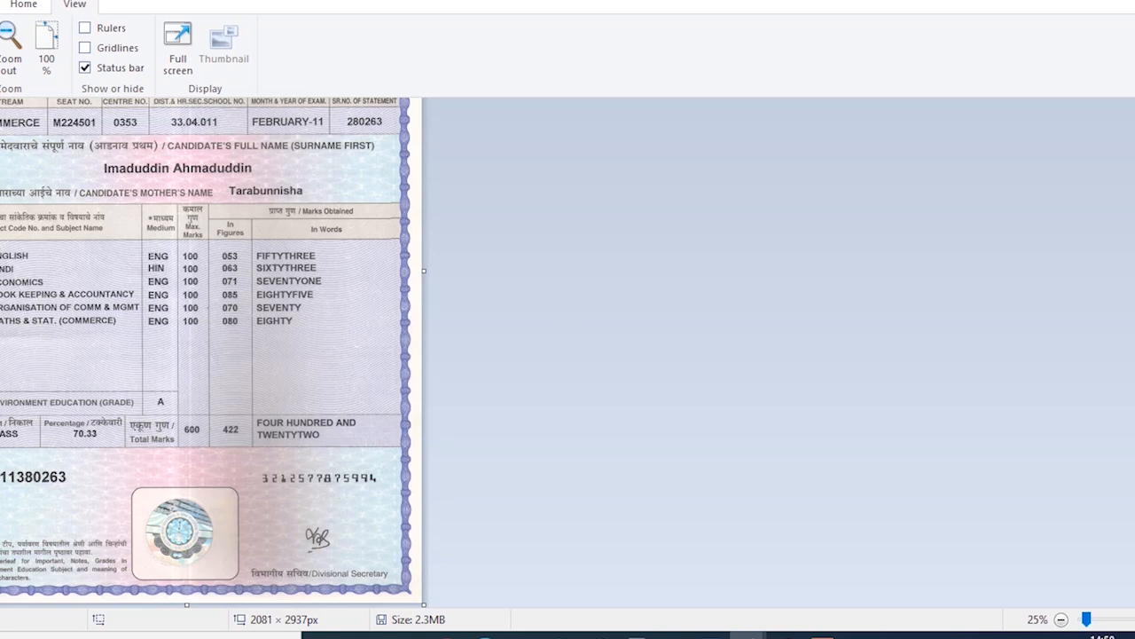
scroll(206, 351, up, 1)
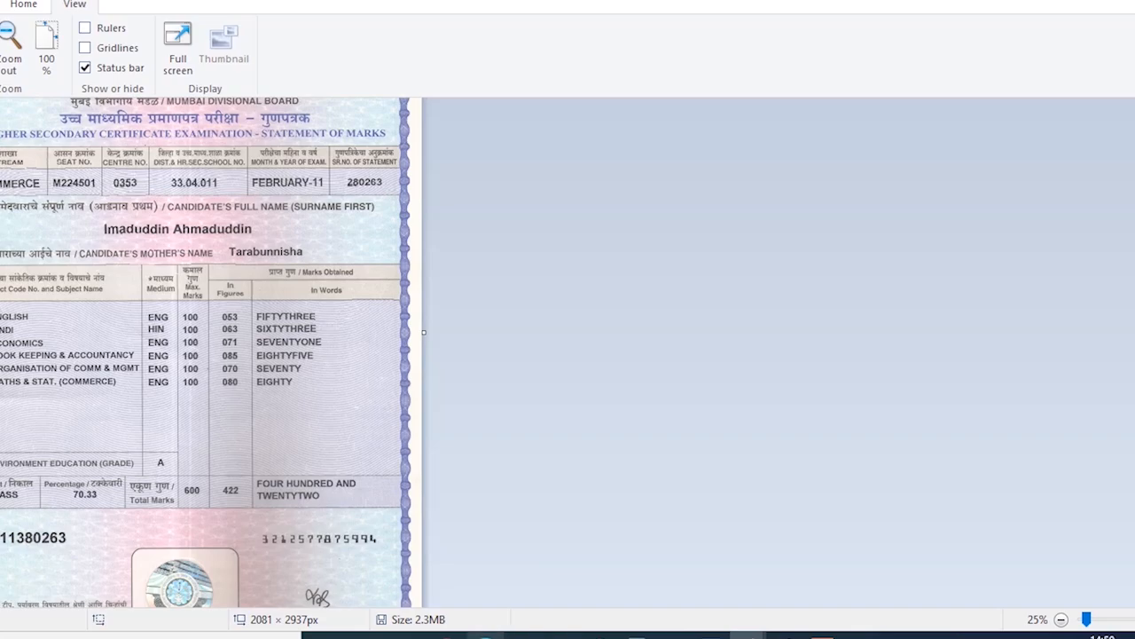
click(485, 635)
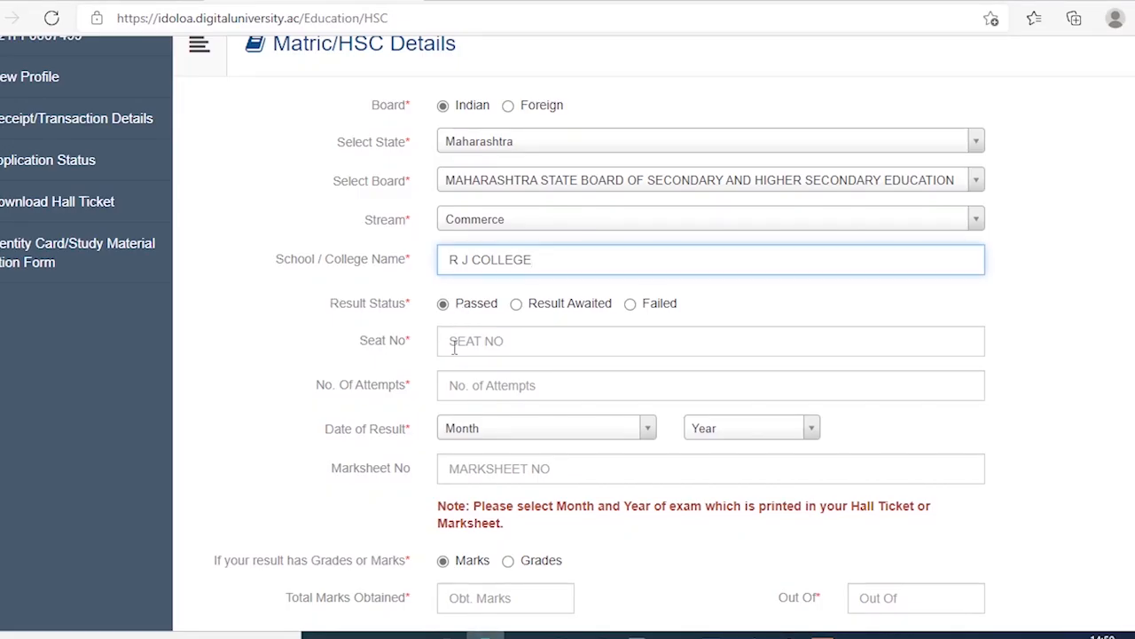
Enter the HSC seat number, verifying it against the 12th marksheet
click(451, 342)
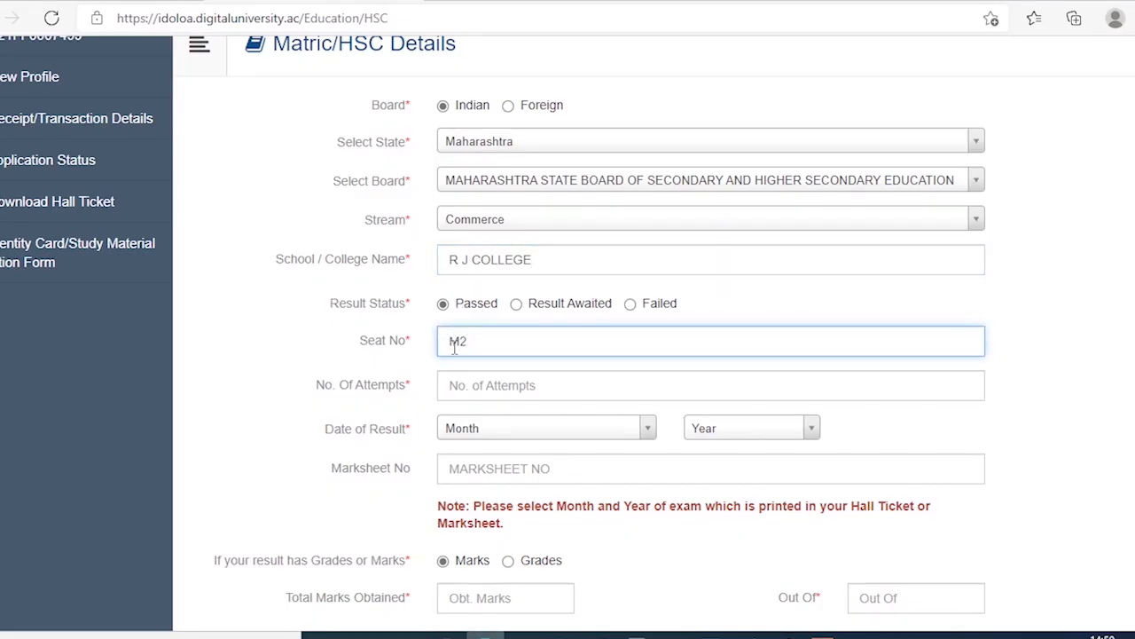
mouse_move(749, 635)
click(677, 552)
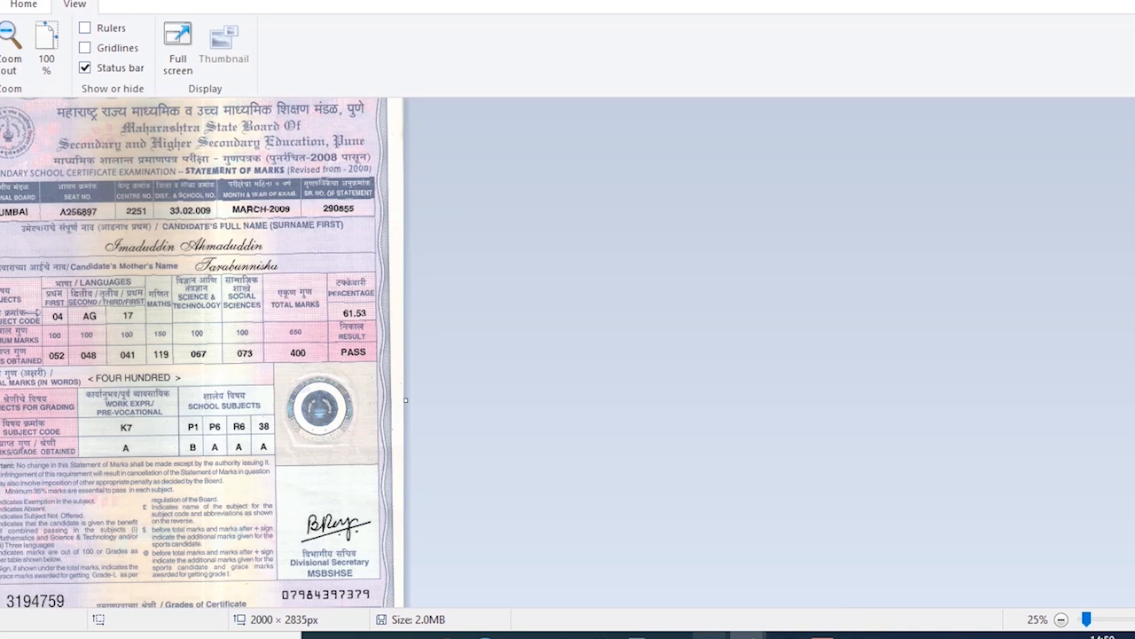
mouse_move(749, 635)
click(836, 604)
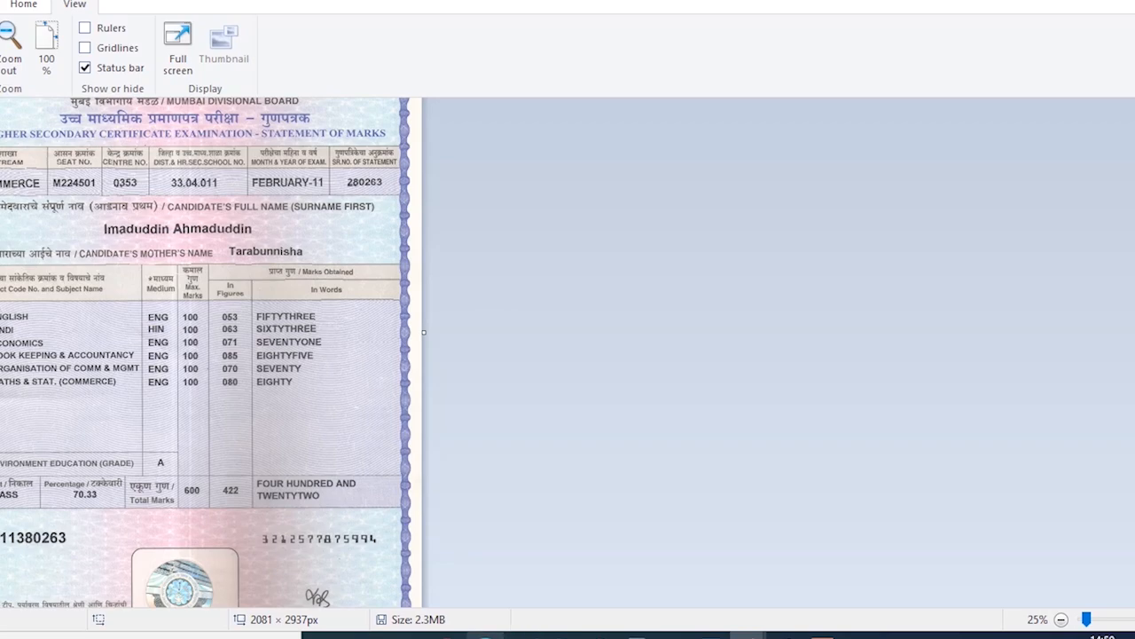
click(485, 635)
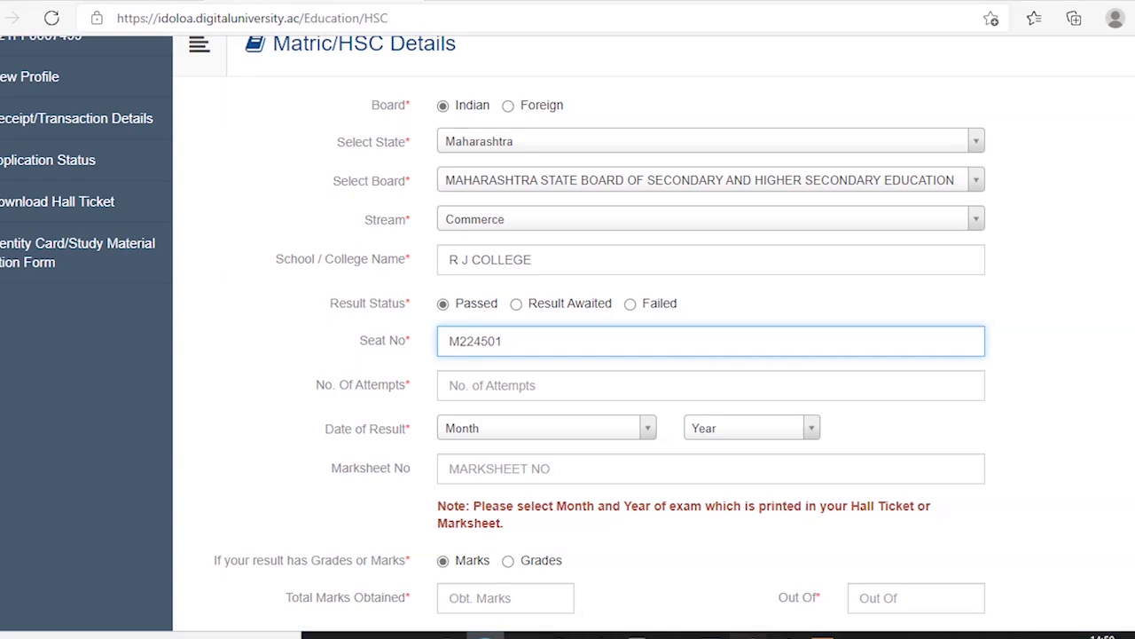
mouse_move(747, 635)
click(792, 572)
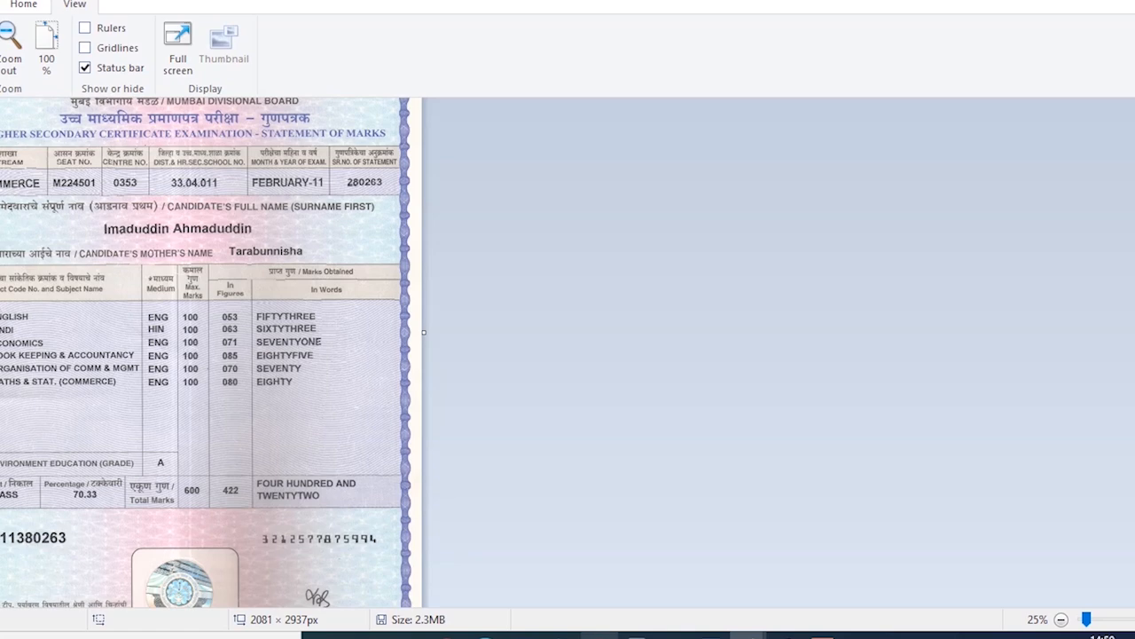
click(485, 636)
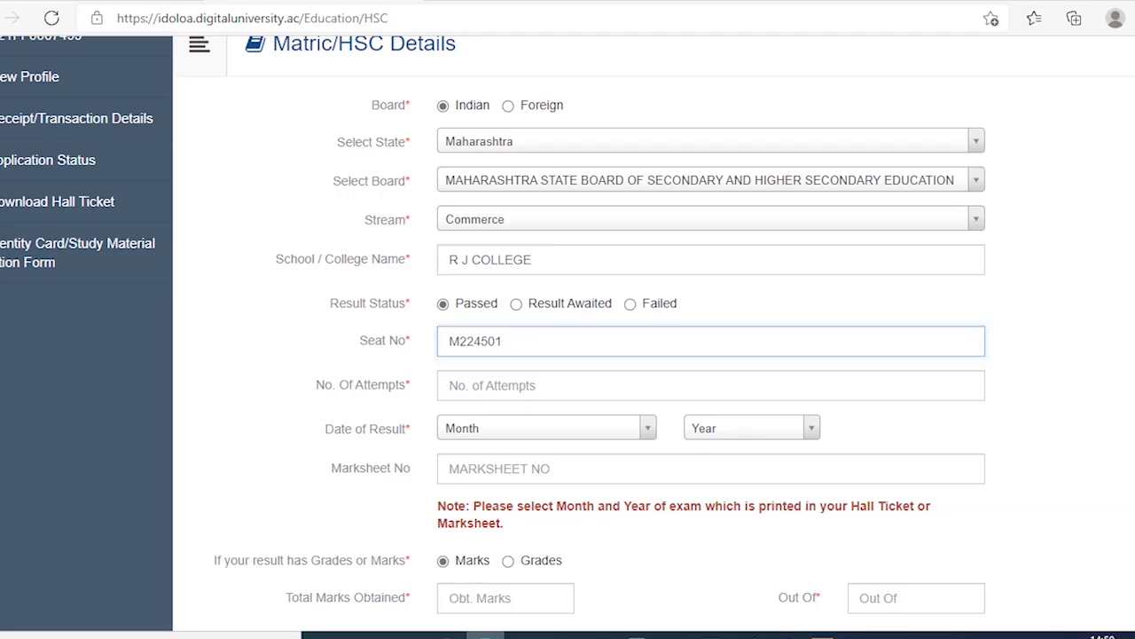
click(485, 635)
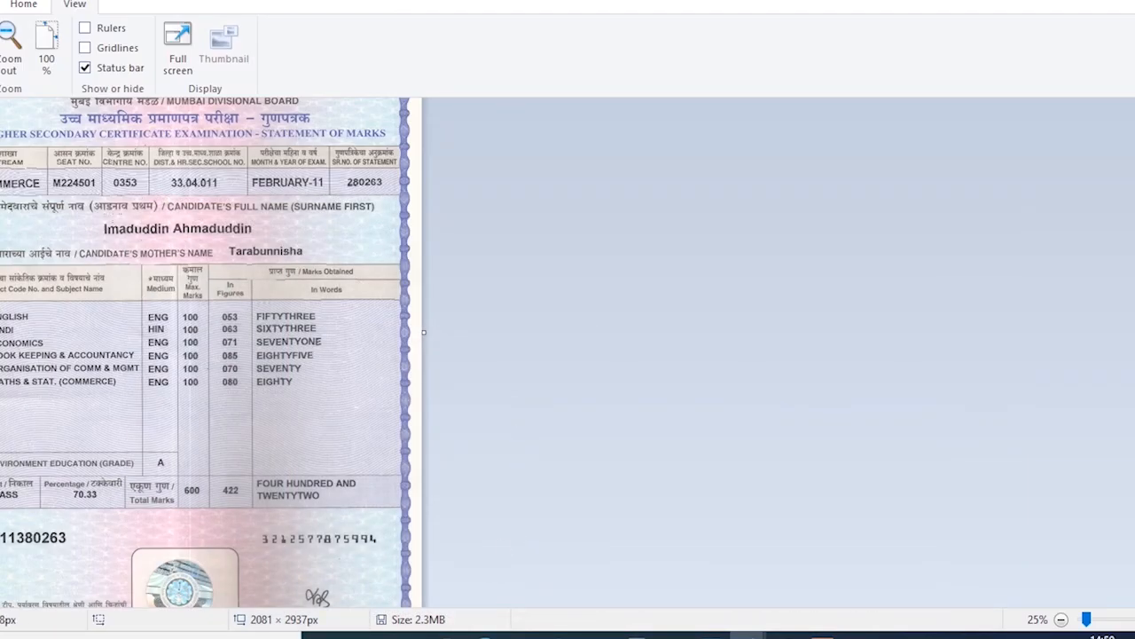
click(486, 635)
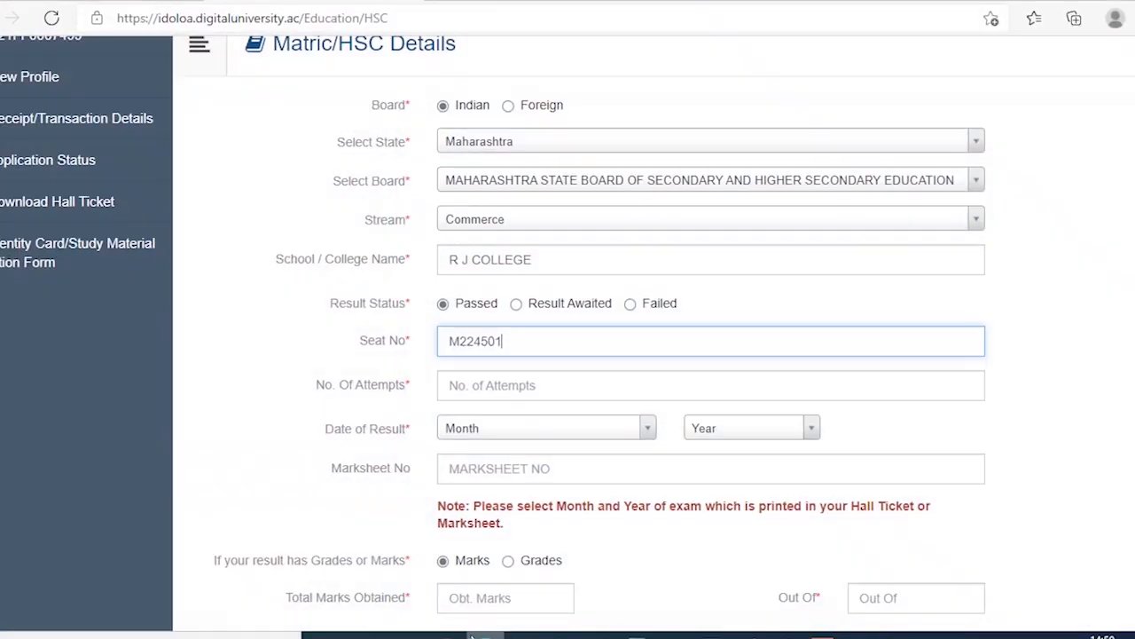
Enter 1 attempt and 422 out of 650 total marks, then check the marksheet's maximum
click(502, 390)
text(1)
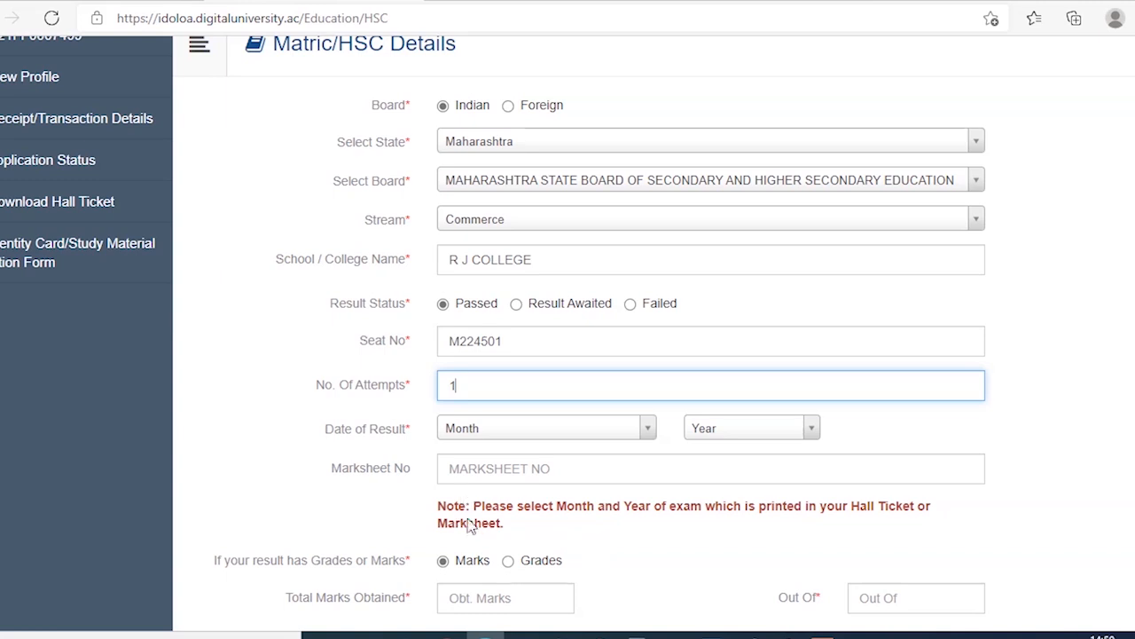
click(456, 597)
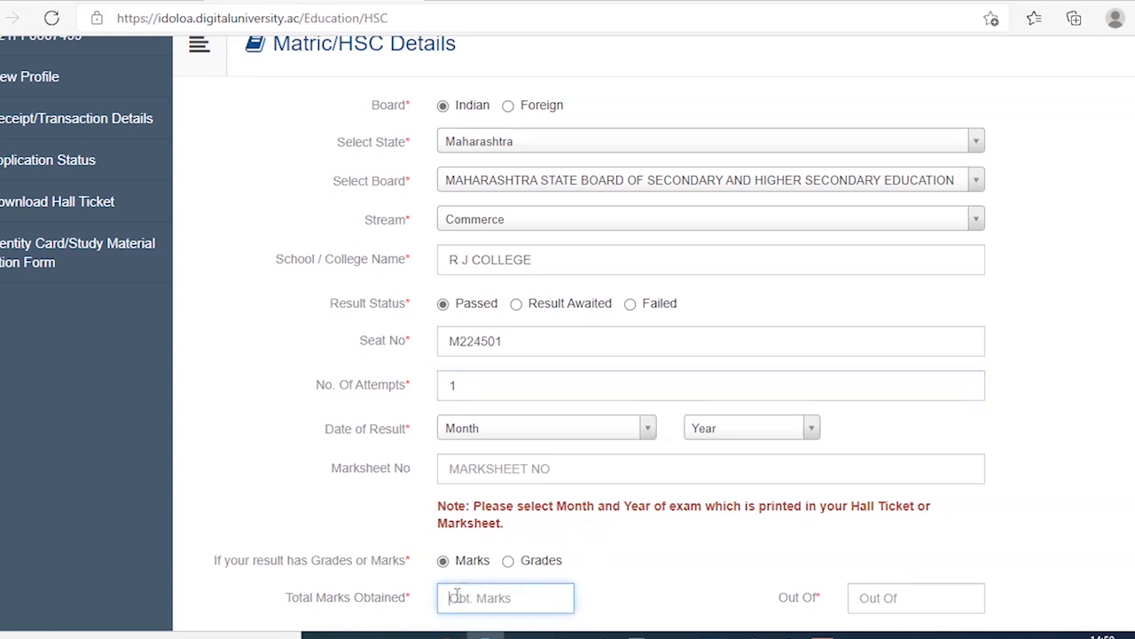
text(422)
key(Tab)
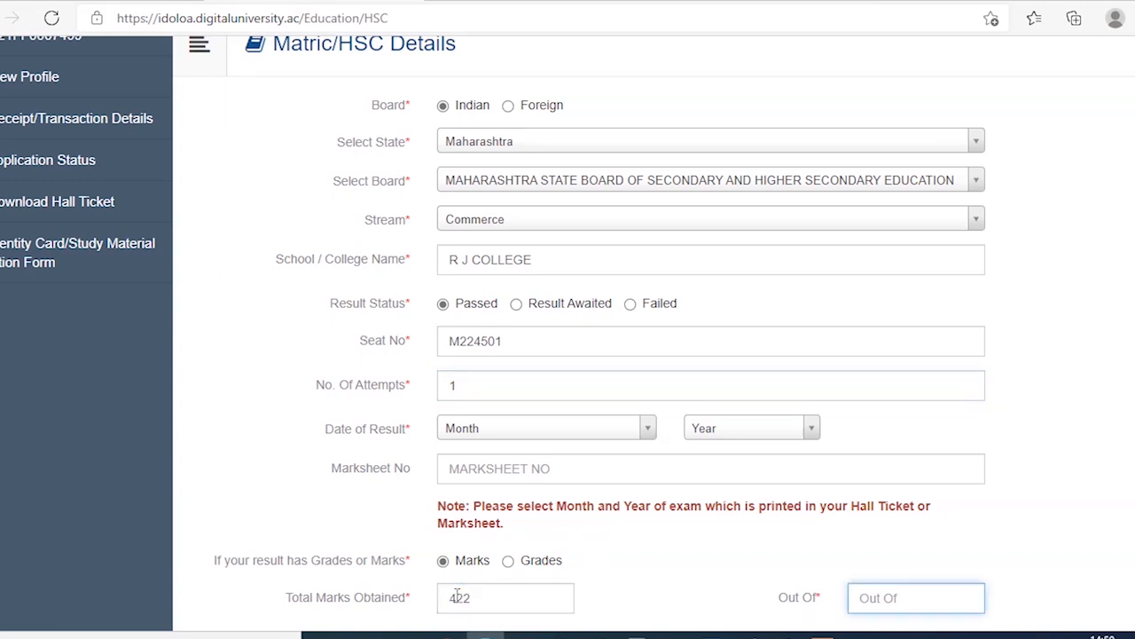
text(650)
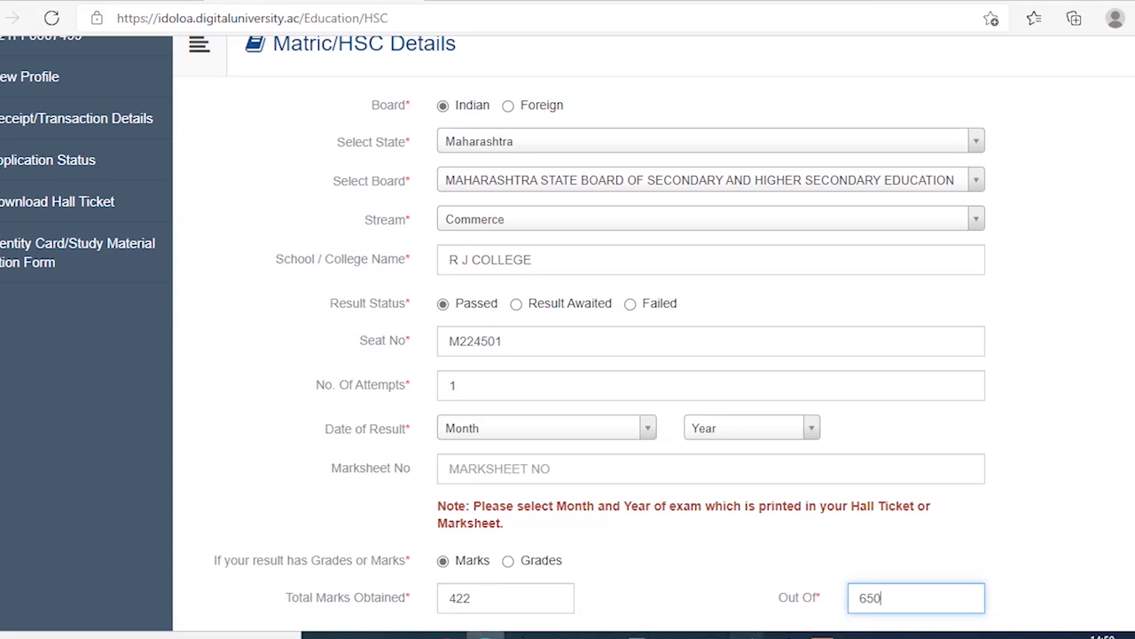
mouse_move(746, 634)
click(845, 547)
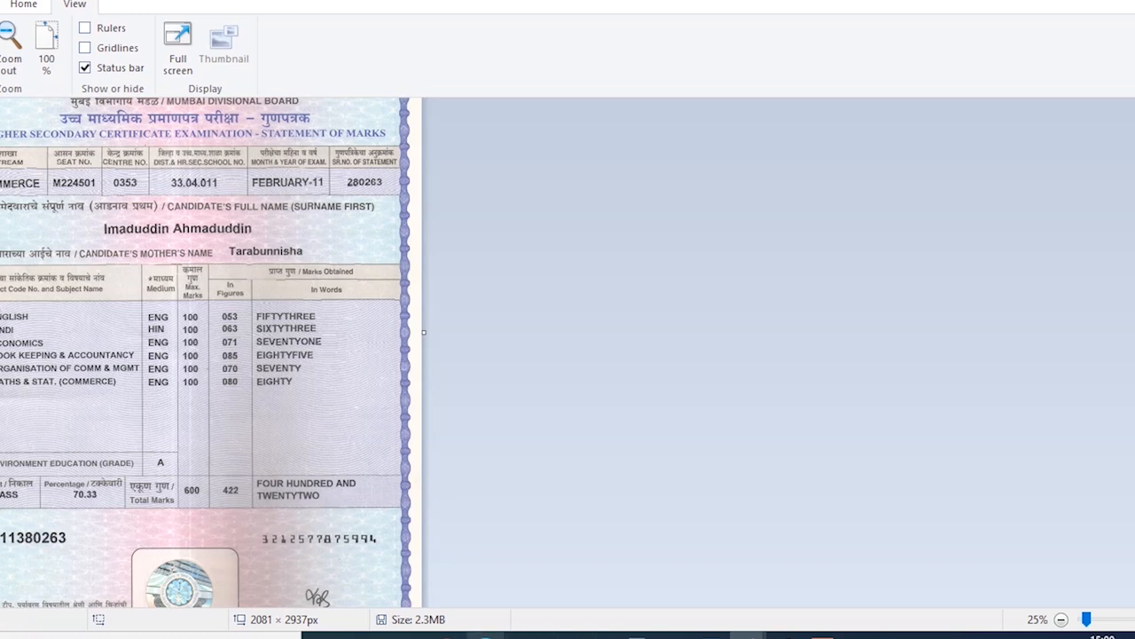
Set the HSC result date to February 2011
click(486, 635)
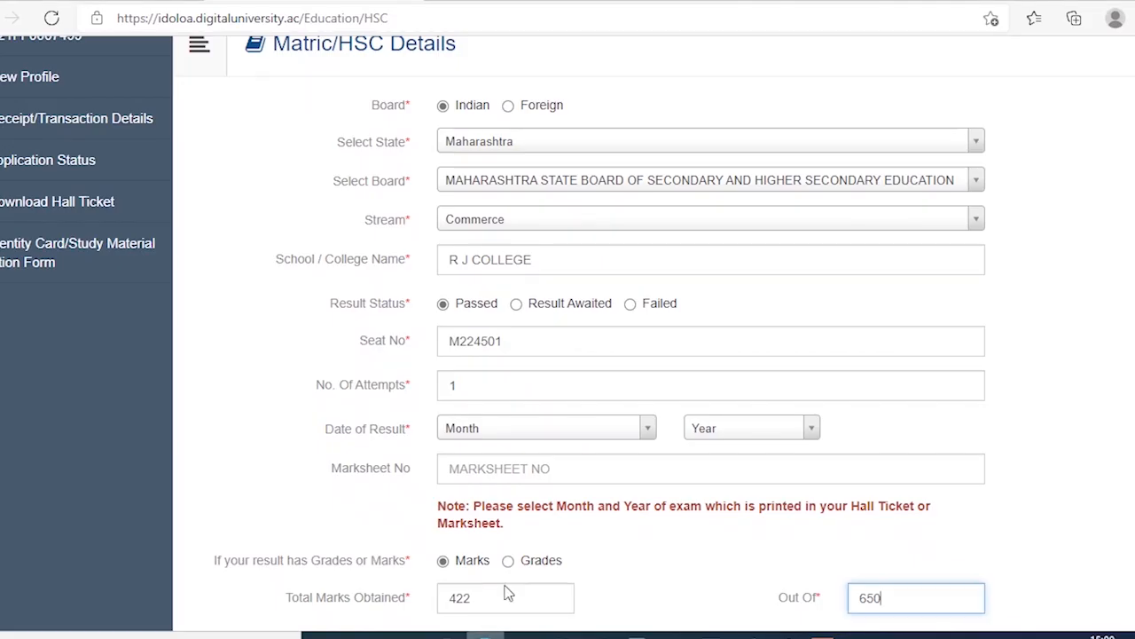
click(499, 429)
click(476, 289)
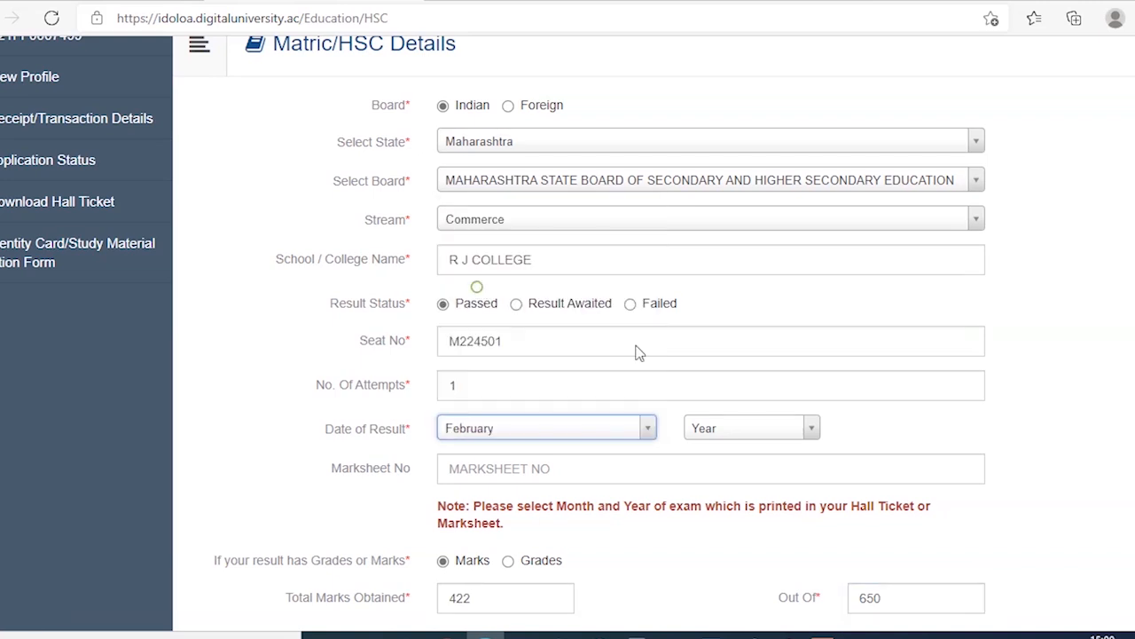
click(748, 428)
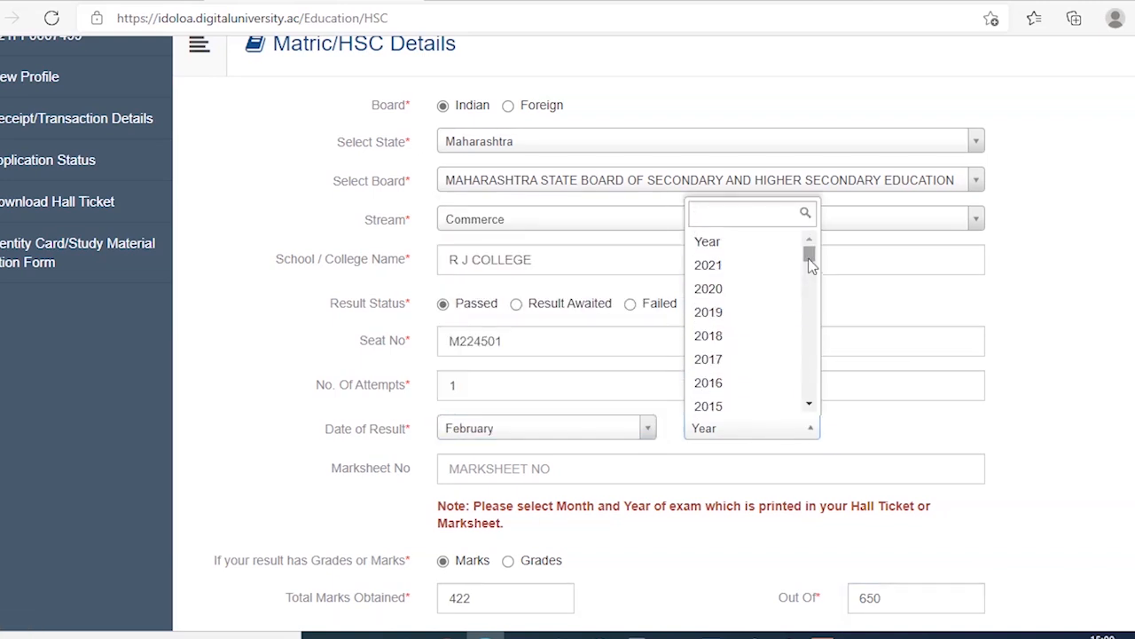
drag(810, 254, 810, 262)
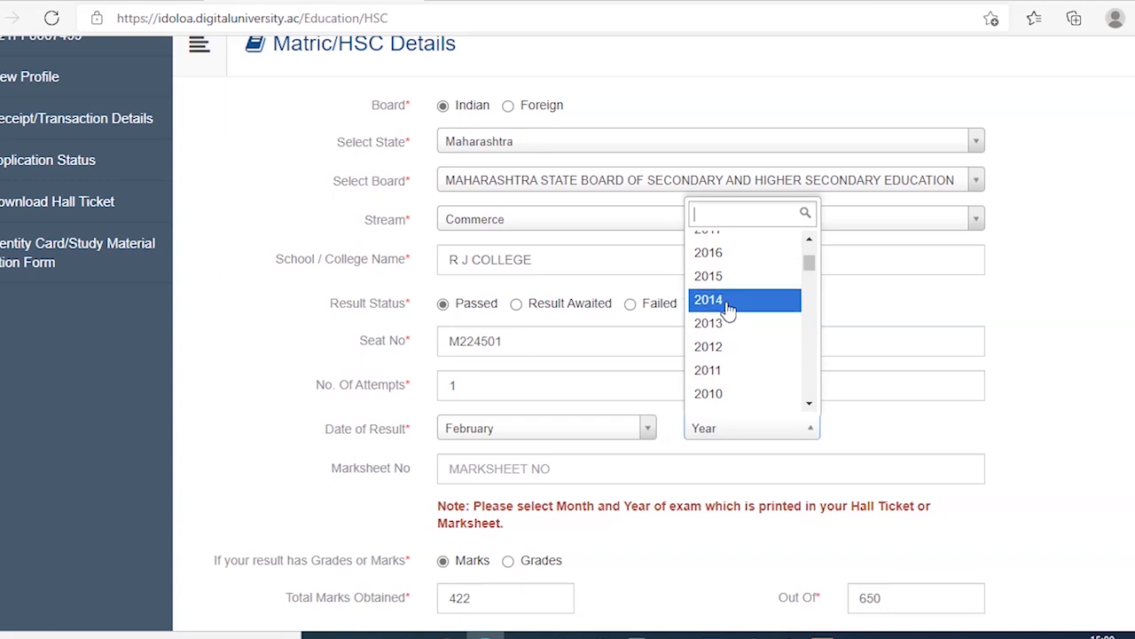
click(710, 371)
Correct the out-of total to 600 and save the HSC qualification
scroll(621, 355, down, 2)
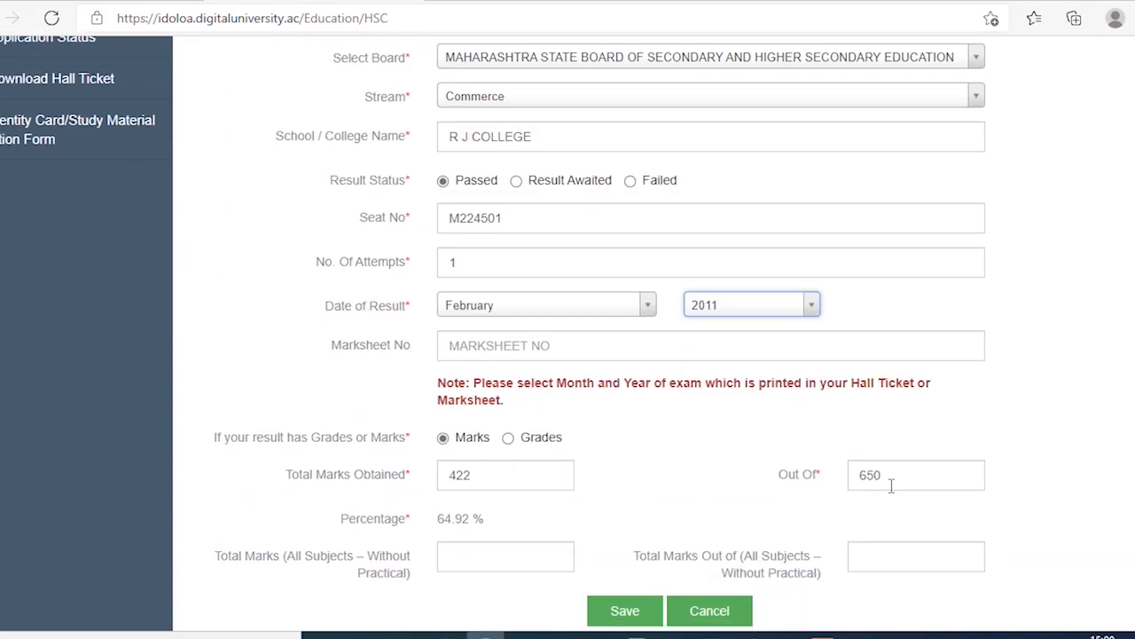
click(889, 474)
key(BackSpace)
key(BackSpace)
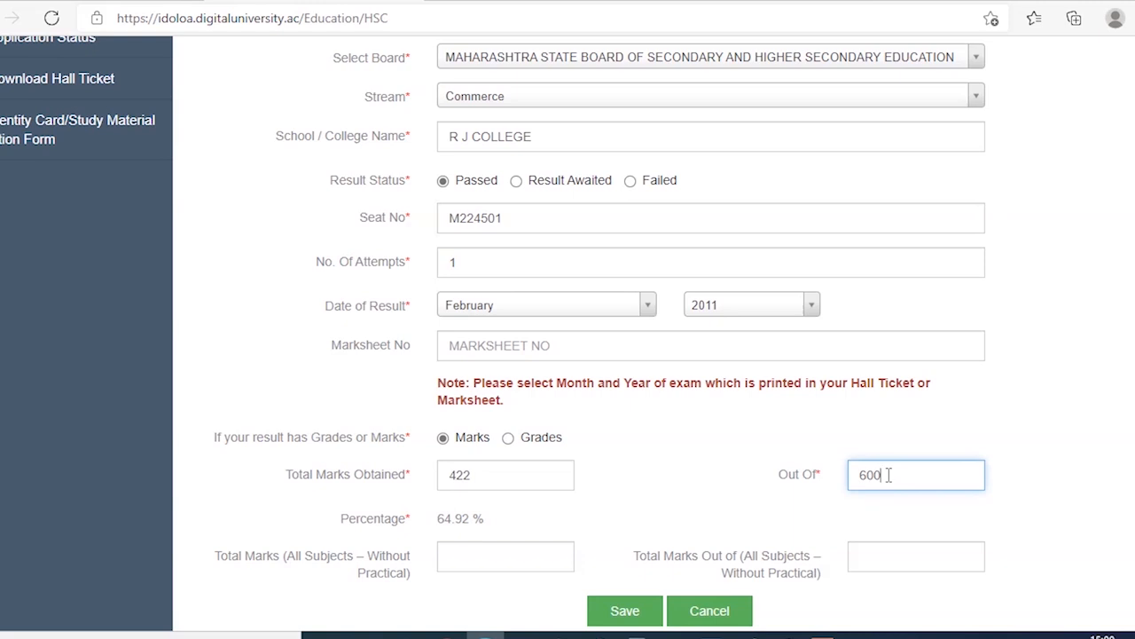
key(Tab)
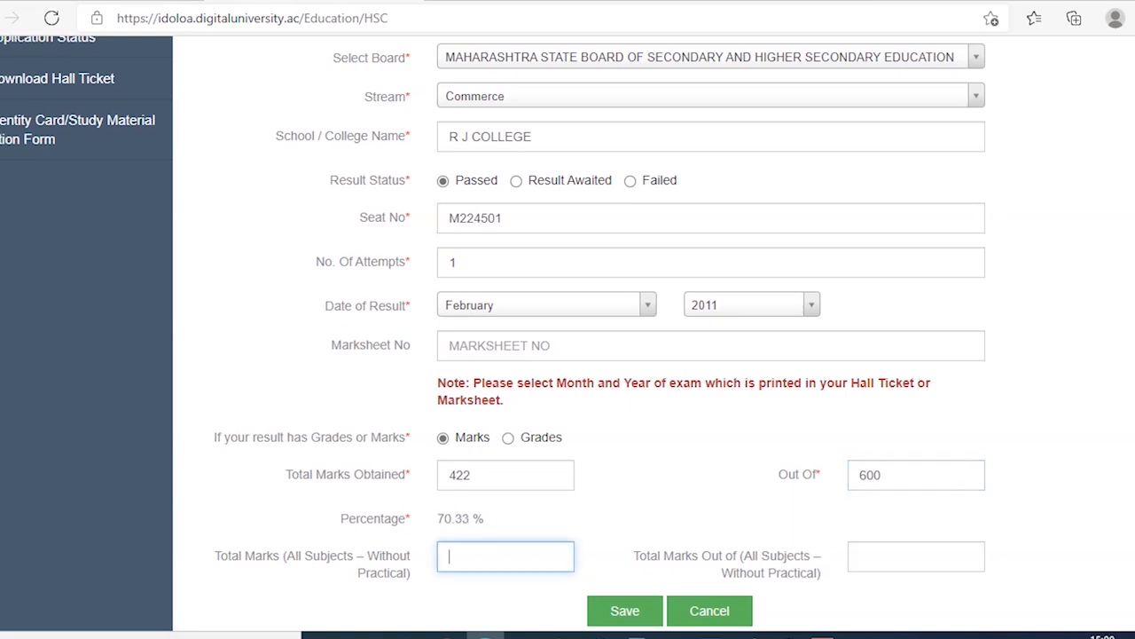
scroll(567, 334, down, 1)
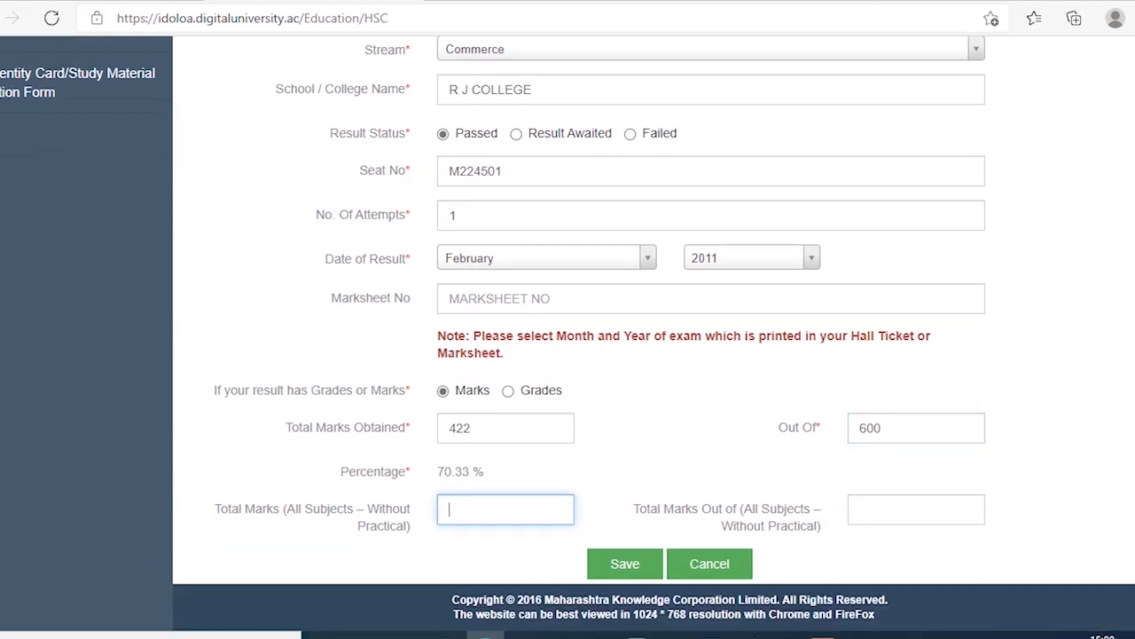
click(614, 564)
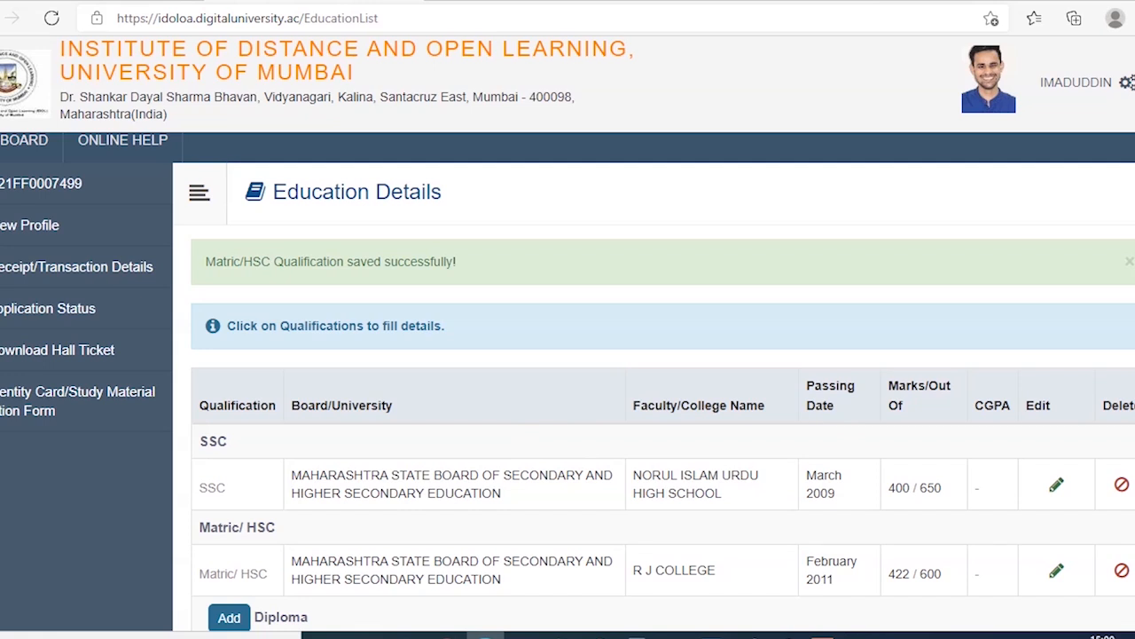
Add a Degree/PG entry with University of Mumbai as the university
scroll(568, 354, down, 2)
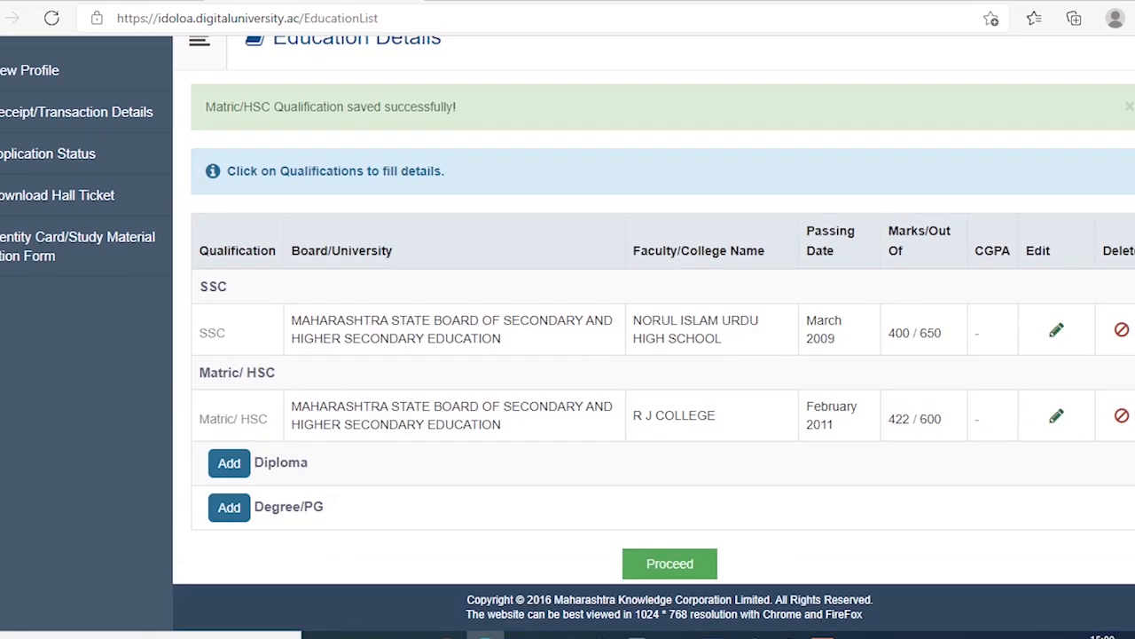
click(230, 510)
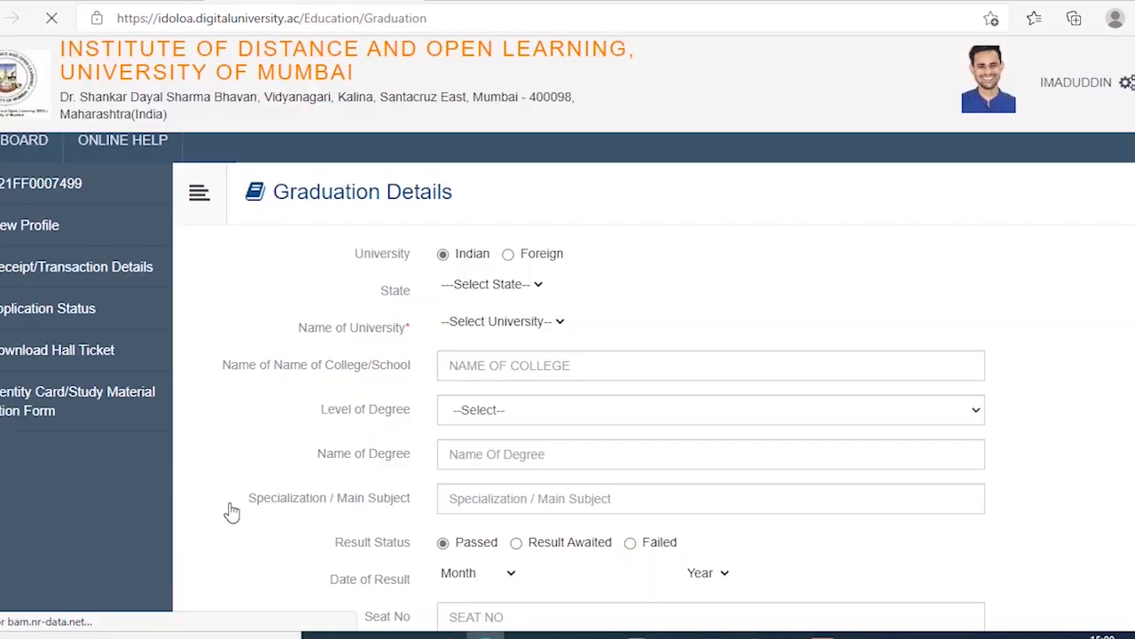
scroll(567, 355, down, 1)
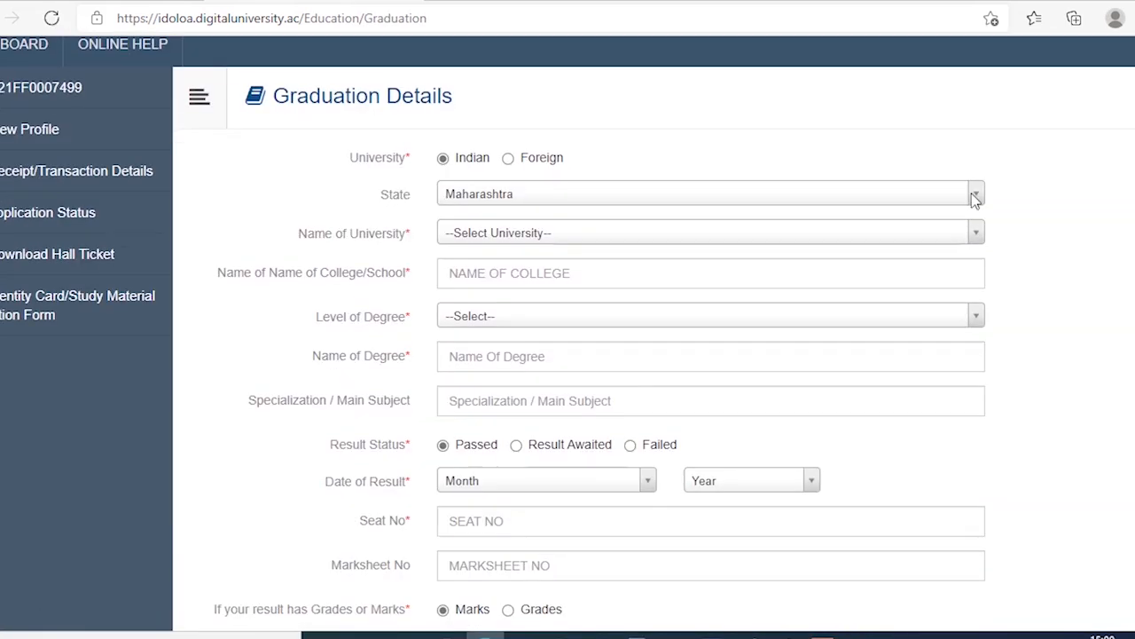
click(520, 233)
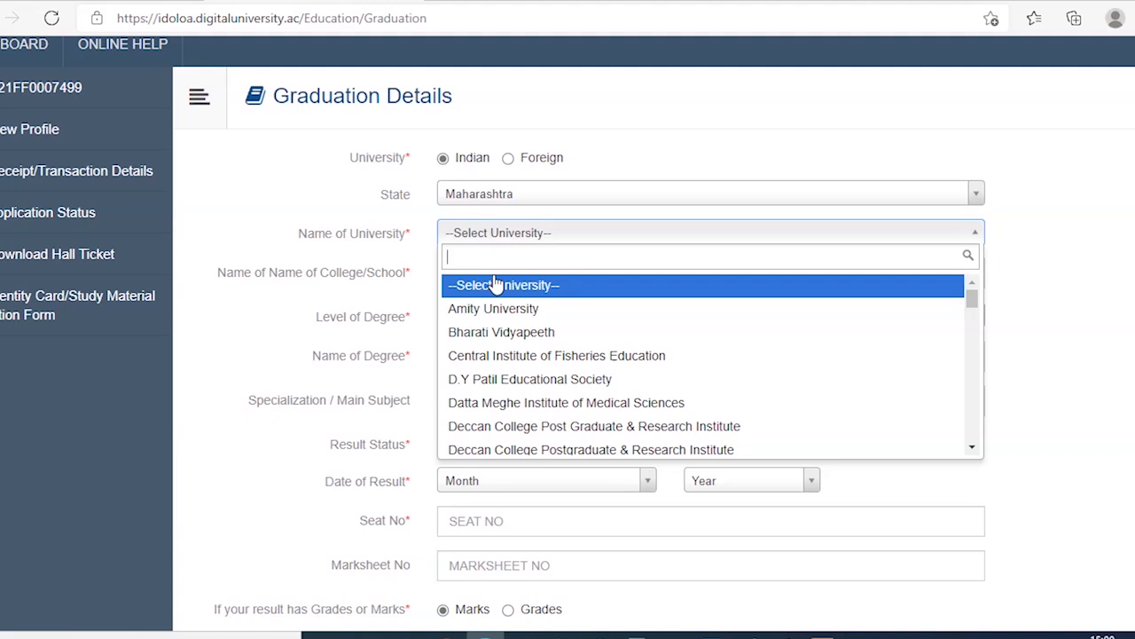
text(mum)
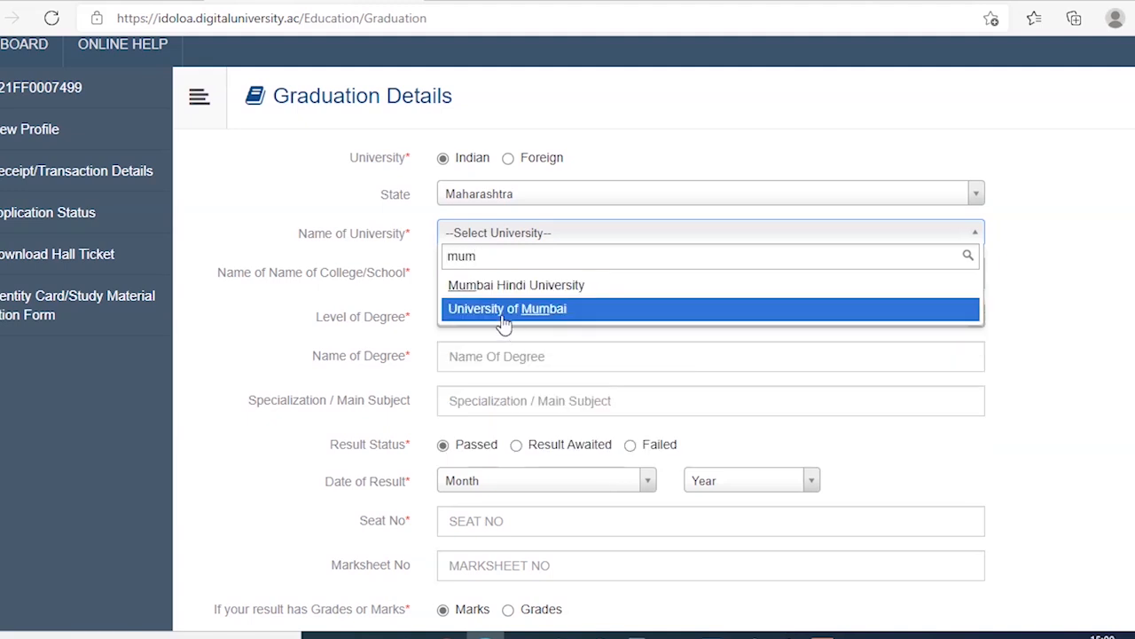
click(503, 315)
click(477, 272)
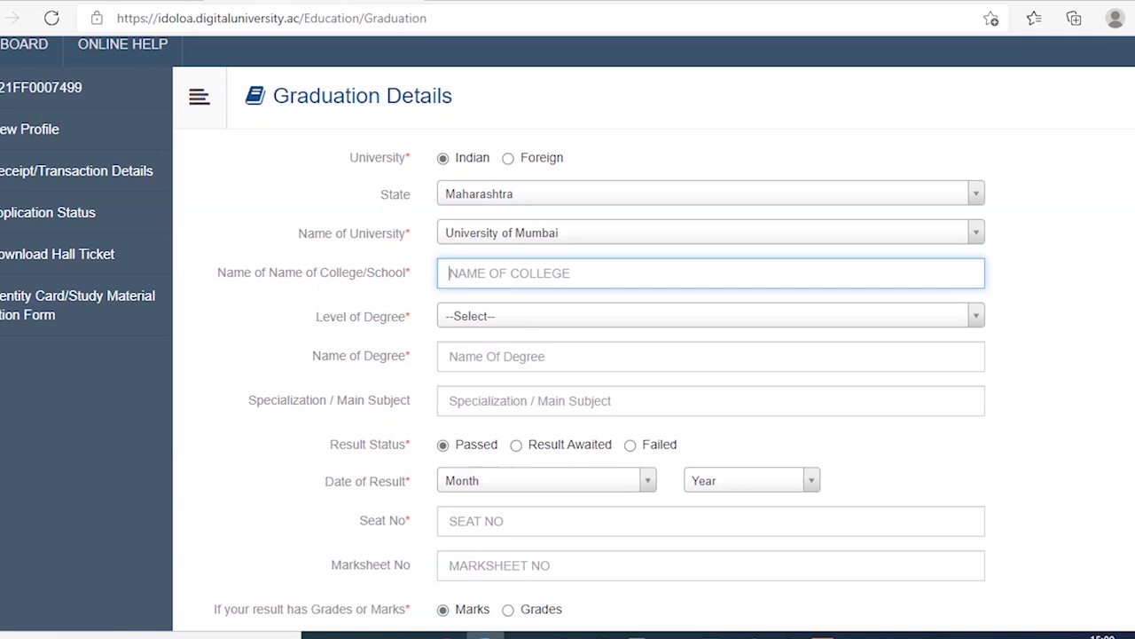
Set the degree level to Bachelors, name it TYBMS, and keep marks as the result type
scroll(654, 337, down, 1)
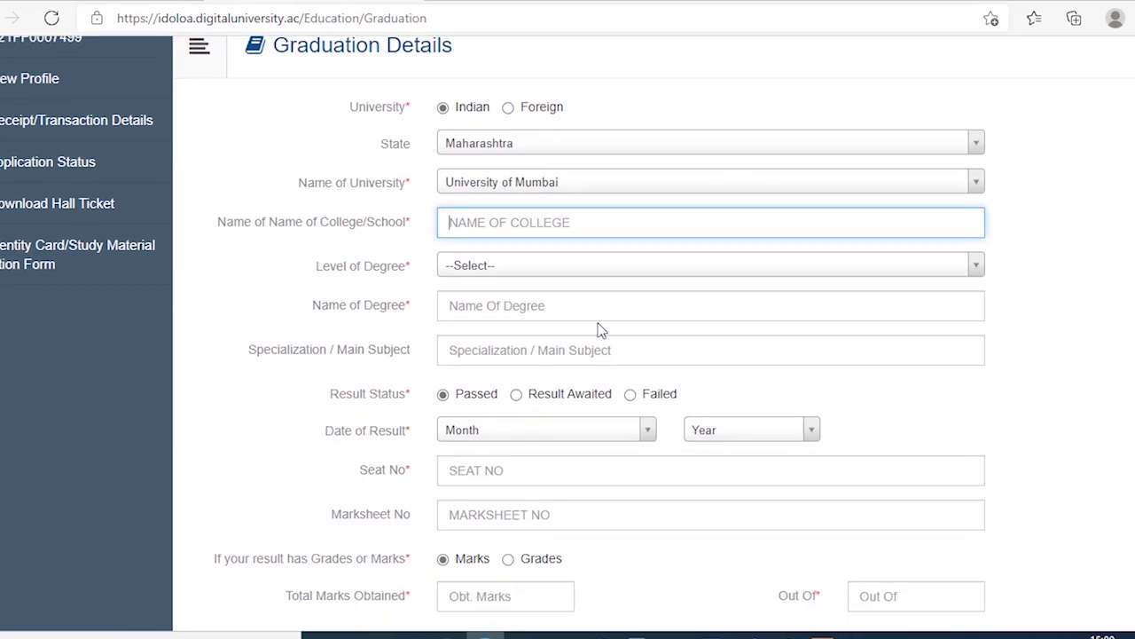
click(515, 268)
click(470, 339)
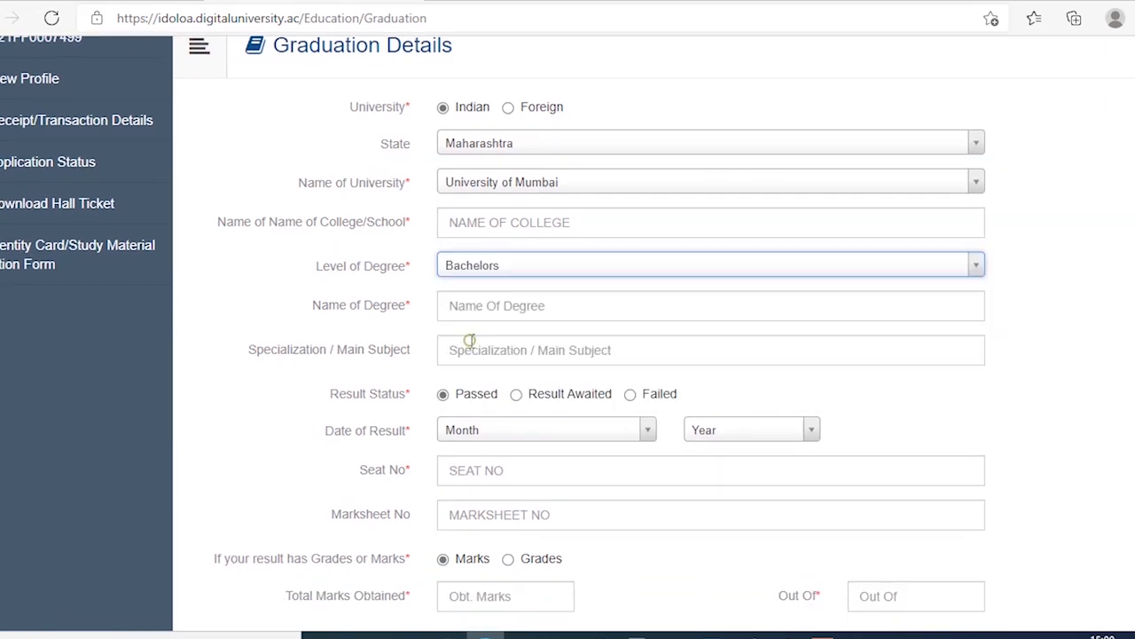
click(450, 306)
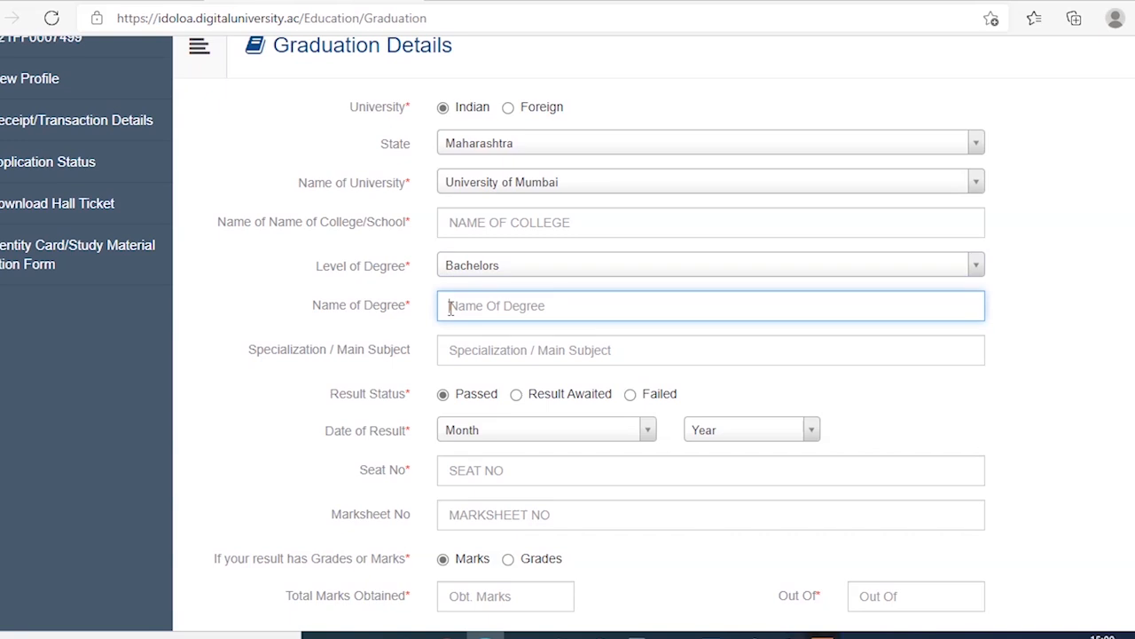
text(B)
key(BackSpace)
text(TYBMS)
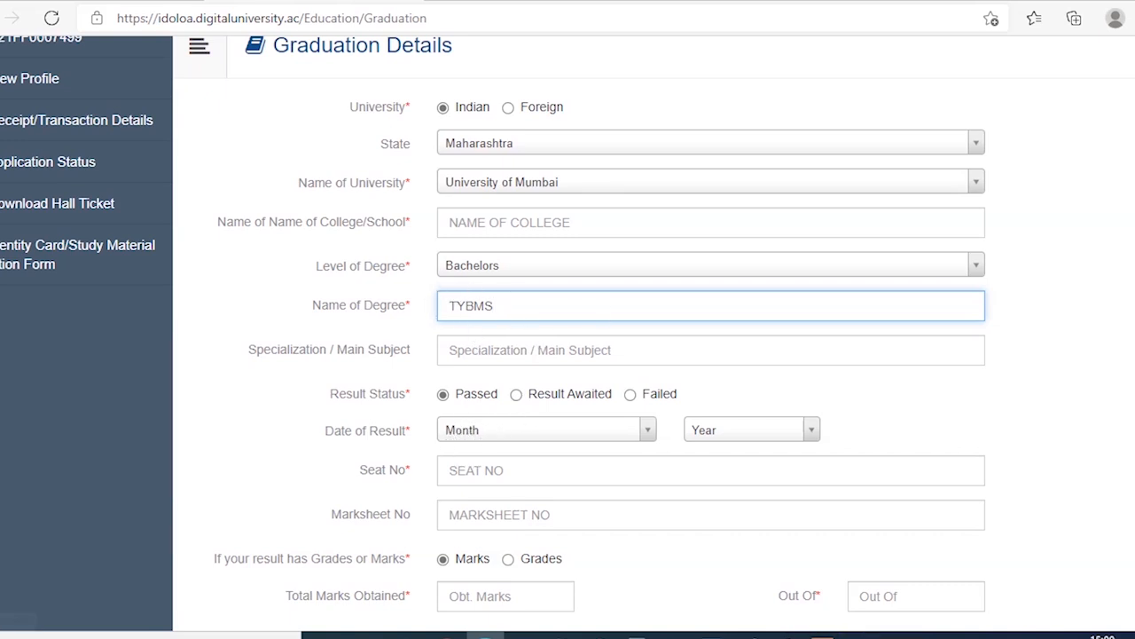
scroll(717, 423, down, 2)
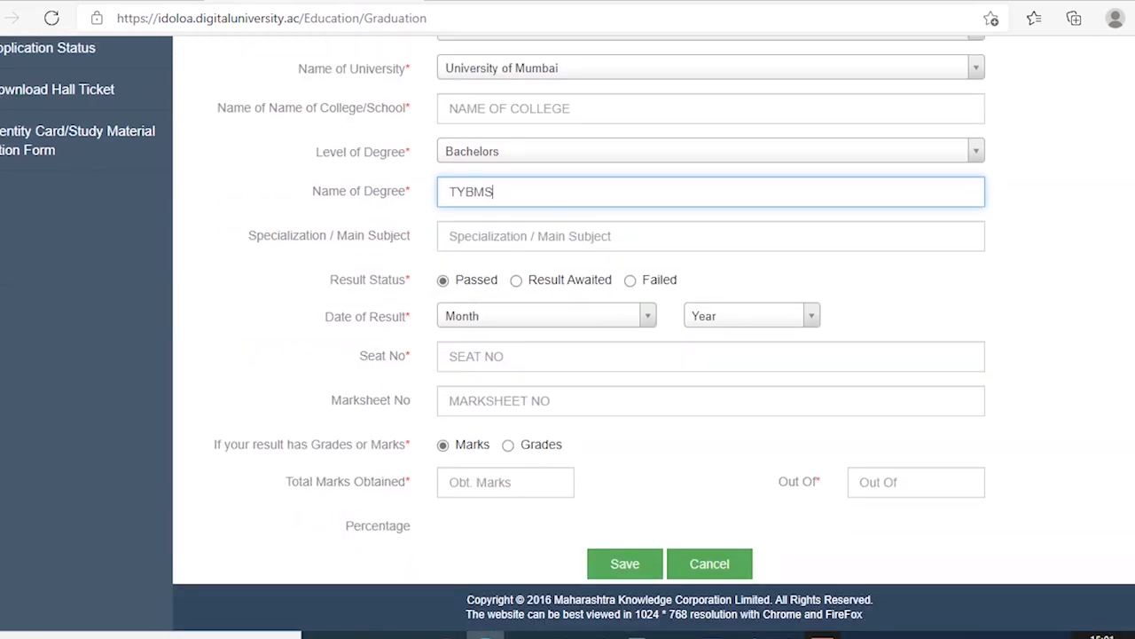
click(508, 446)
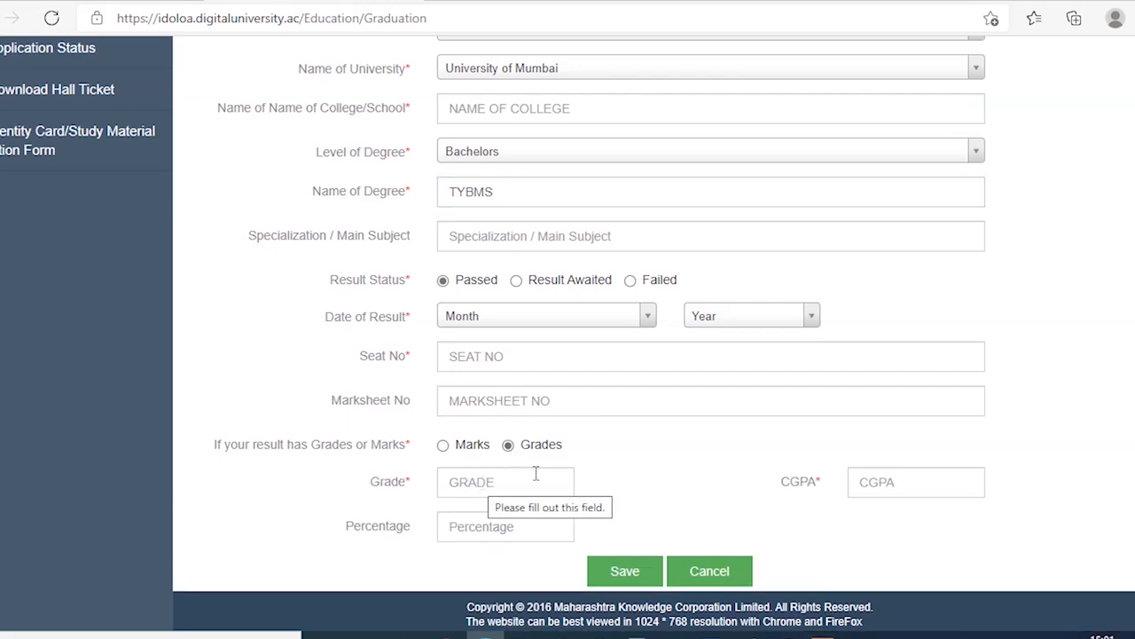
click(443, 444)
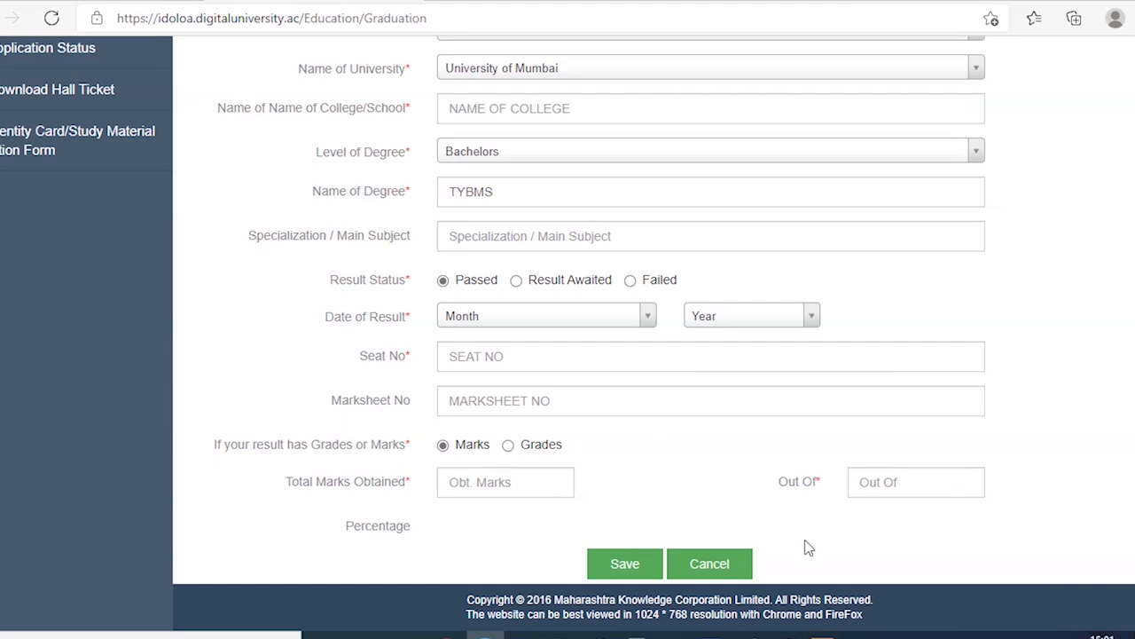
scroll(654, 337, up, 2)
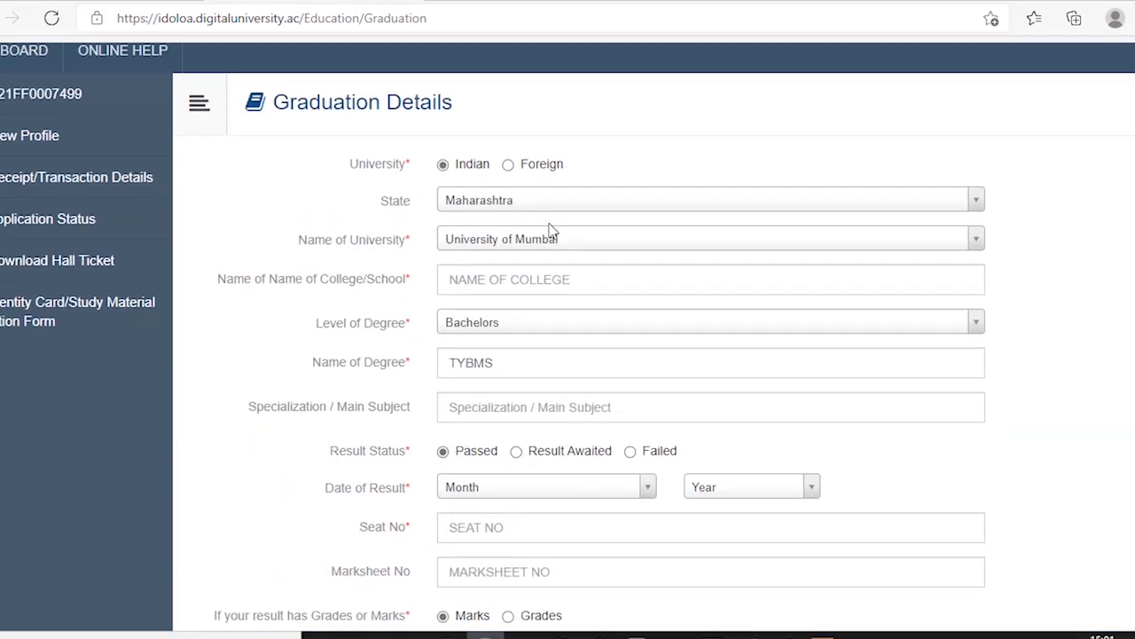
Return to the dashboard, leaving the degree form unsaved
click(16, 51)
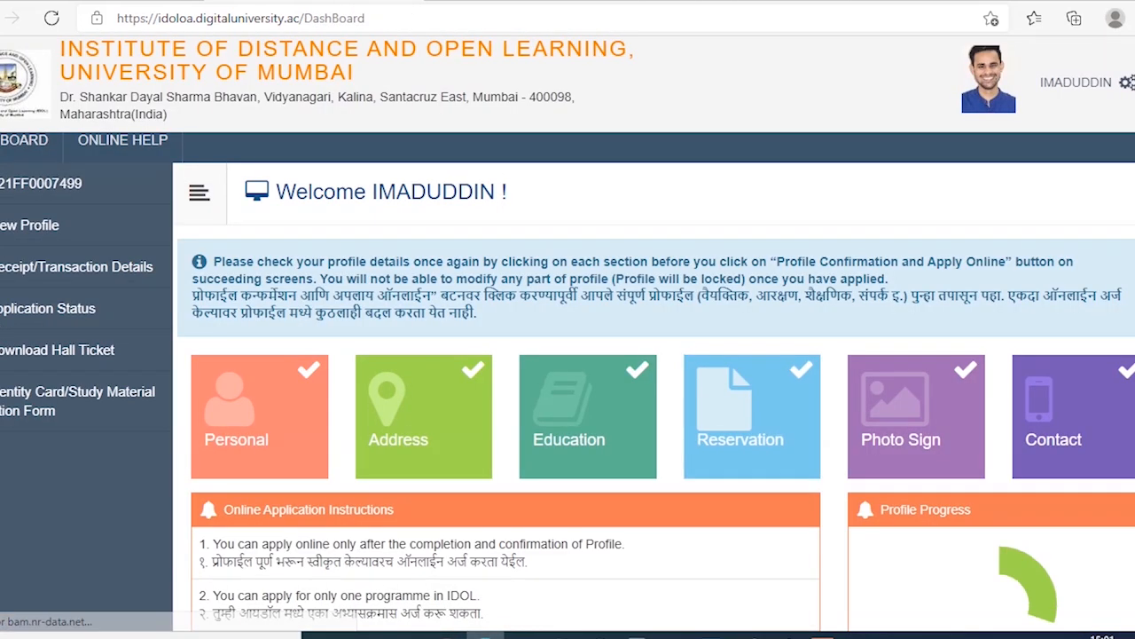
scroll(956, 581, down, 1)
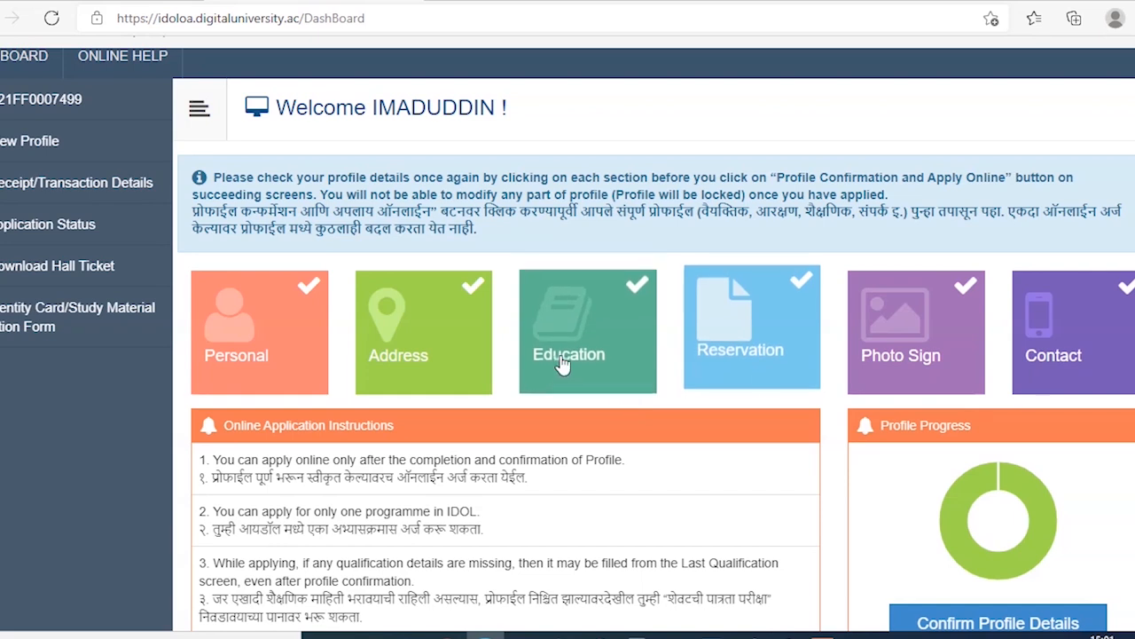
scroll(656, 355, down, 1)
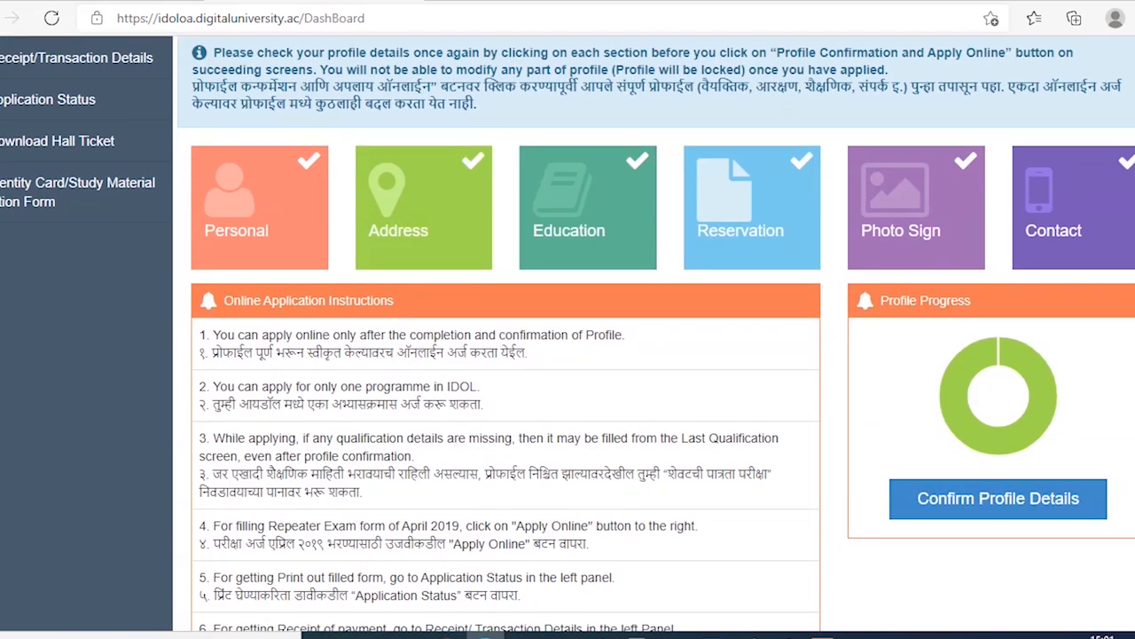
scroll(568, 334, up, 1)
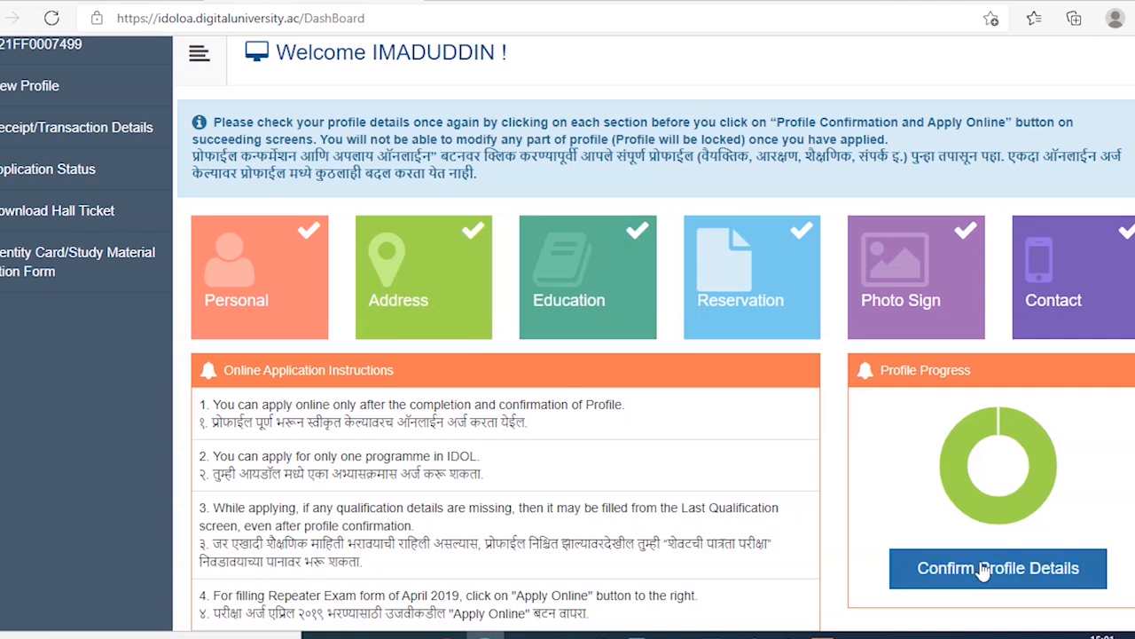
Review the Profile Summary via Confirm Profile Details, then go back to the dashboard
click(982, 572)
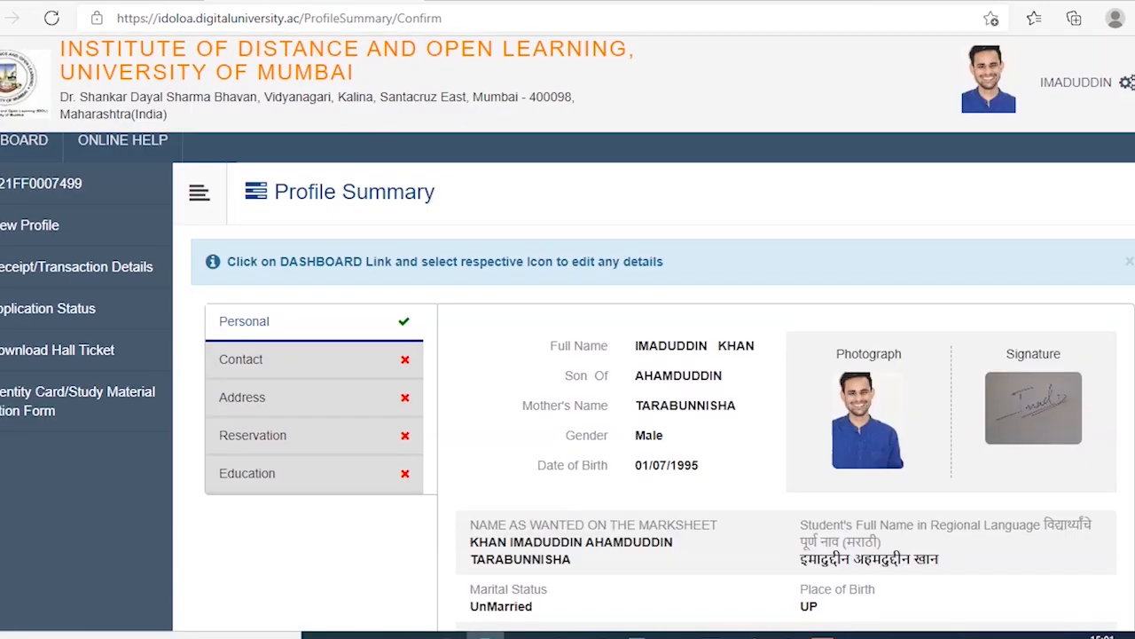
scroll(568, 355, down, 10)
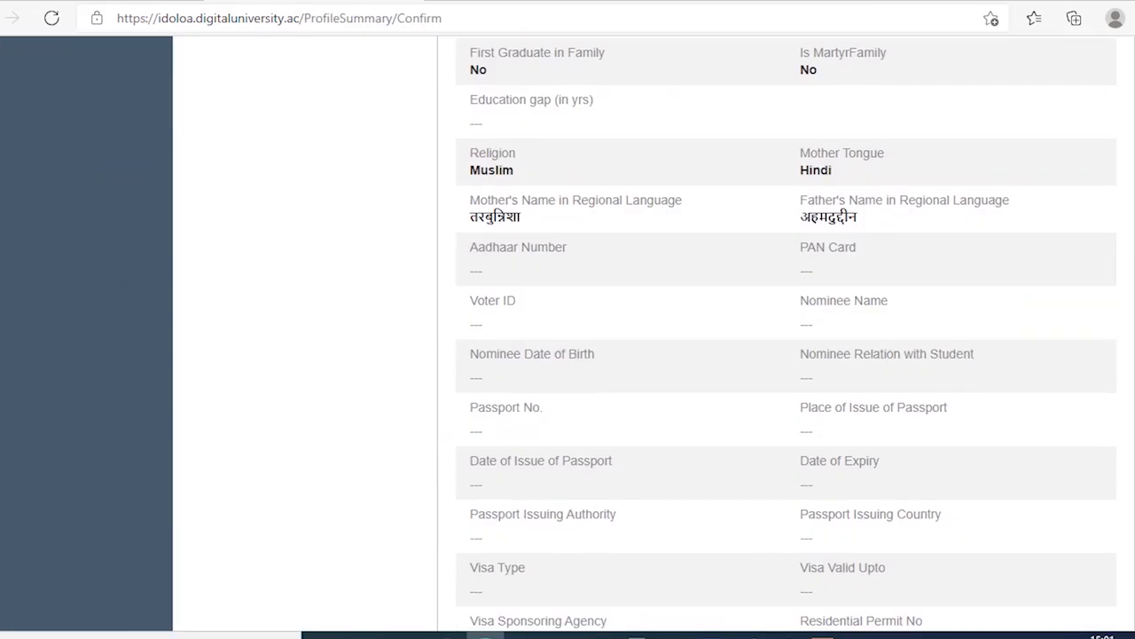
scroll(568, 354, down, 3)
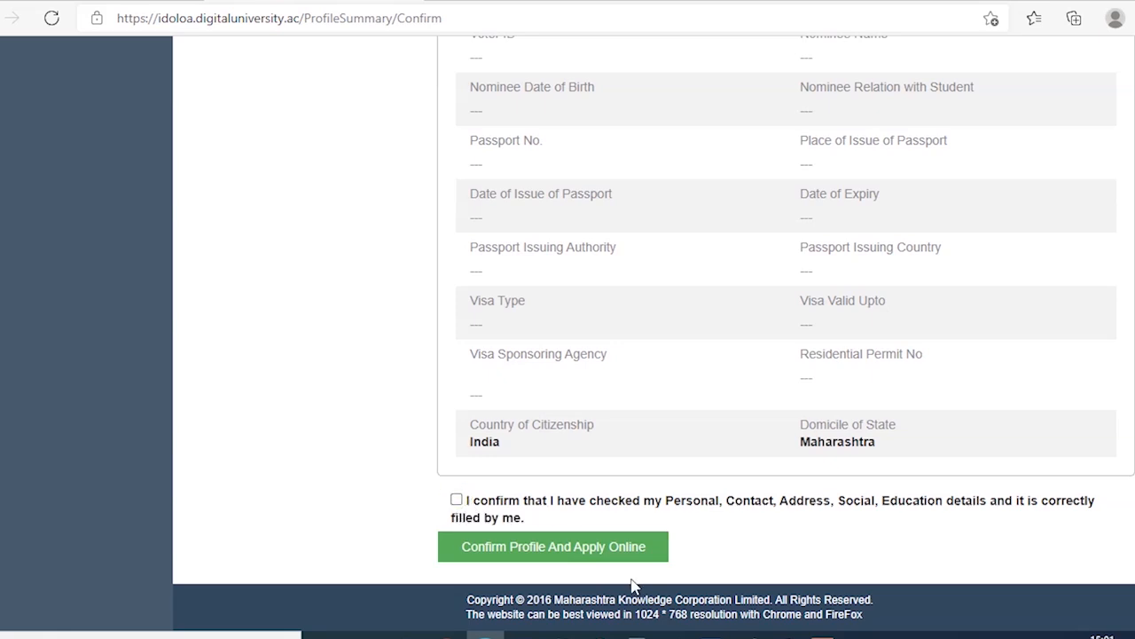
scroll(652, 335, up, 10)
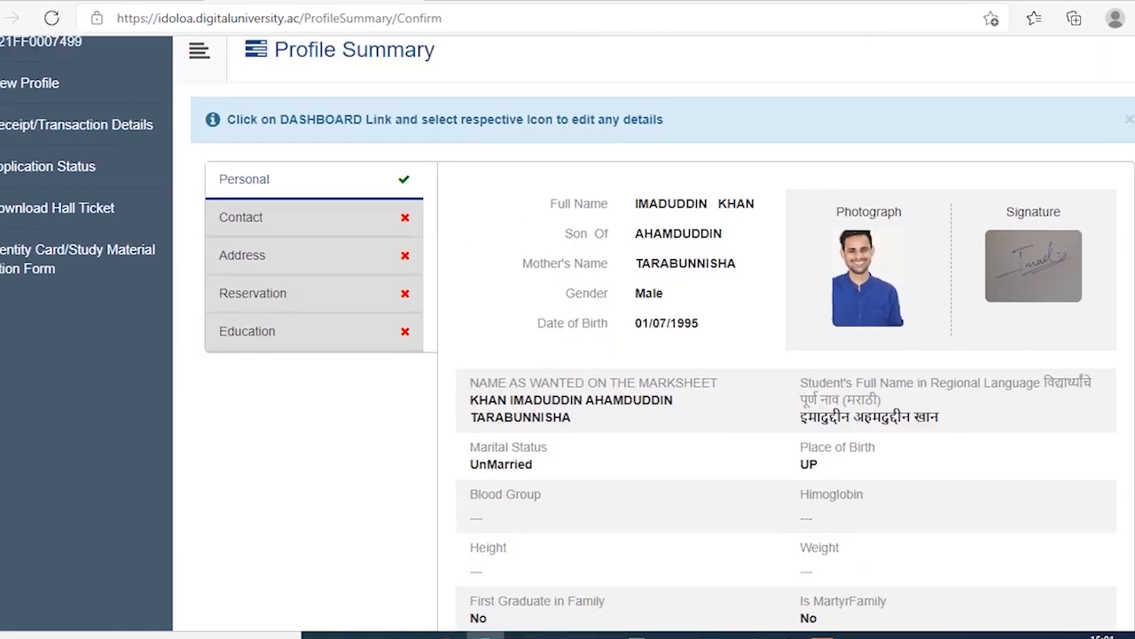
scroll(653, 335, up, 1)
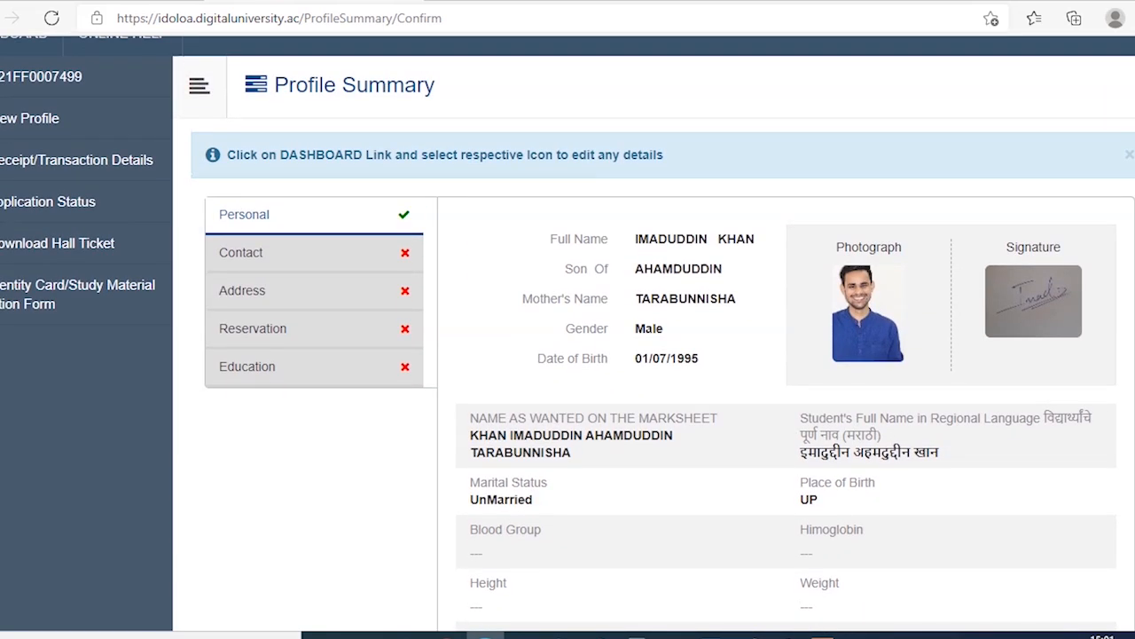
click(7, 54)
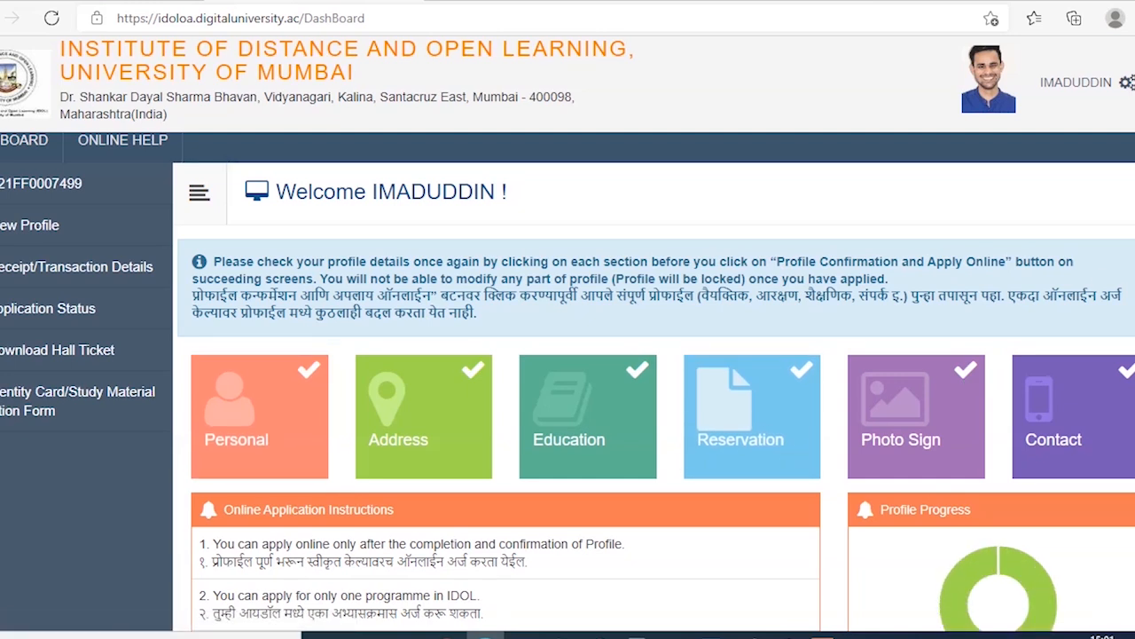
Reopen the Profile Summary, read through the personal details, and return to the dashboard
scroll(266, 417, down, 3)
click(938, 415)
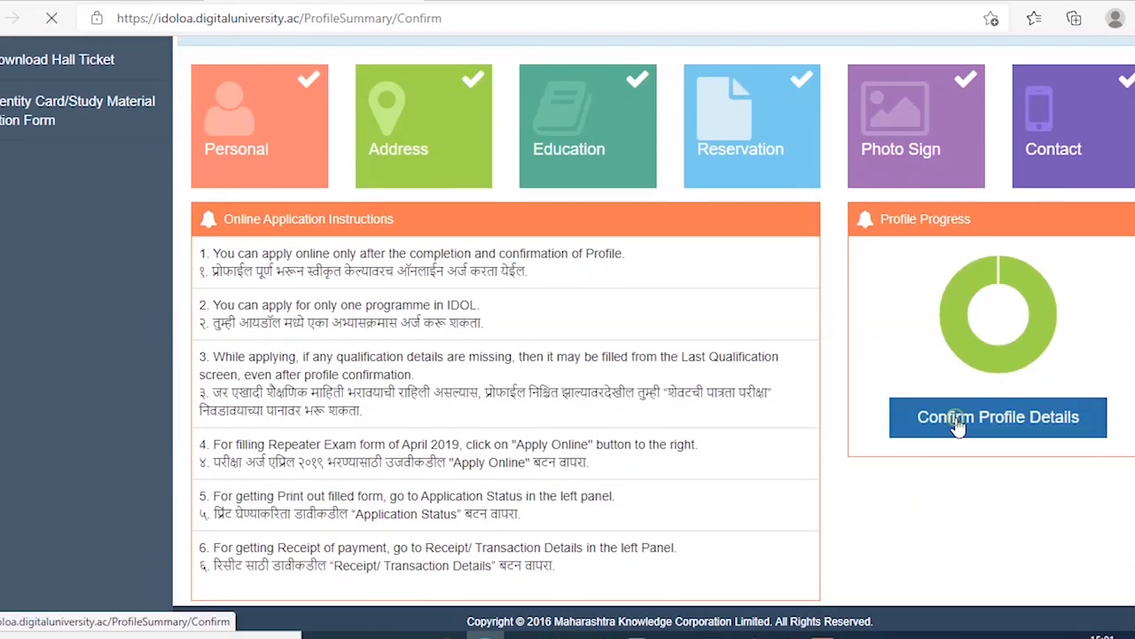
scroll(1033, 295, down, 2)
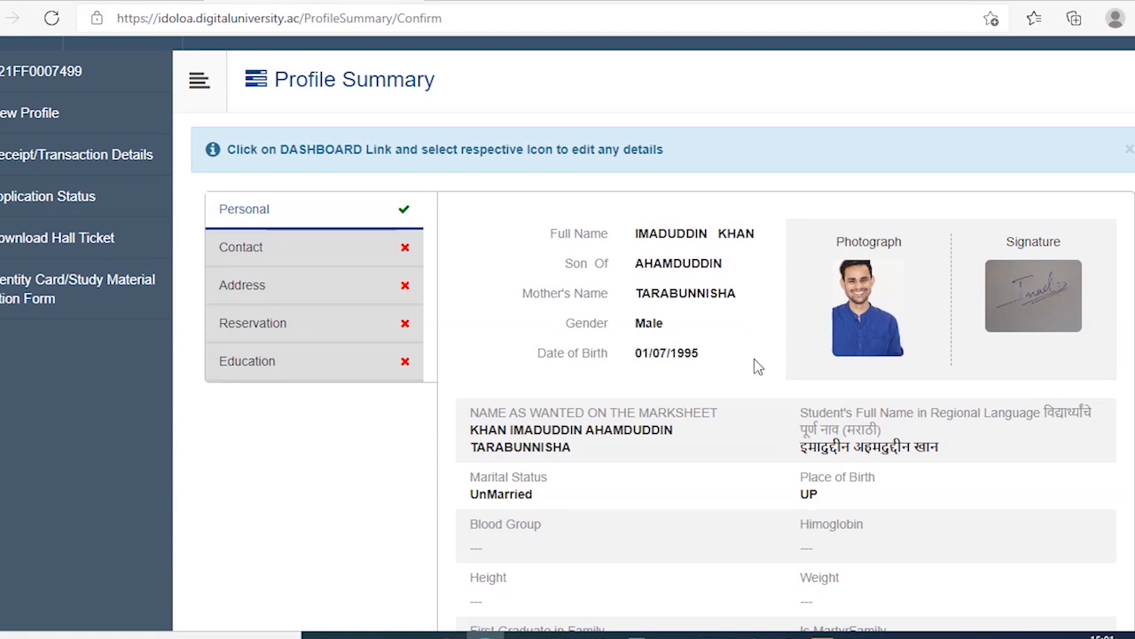
scroll(967, 341, down, 1)
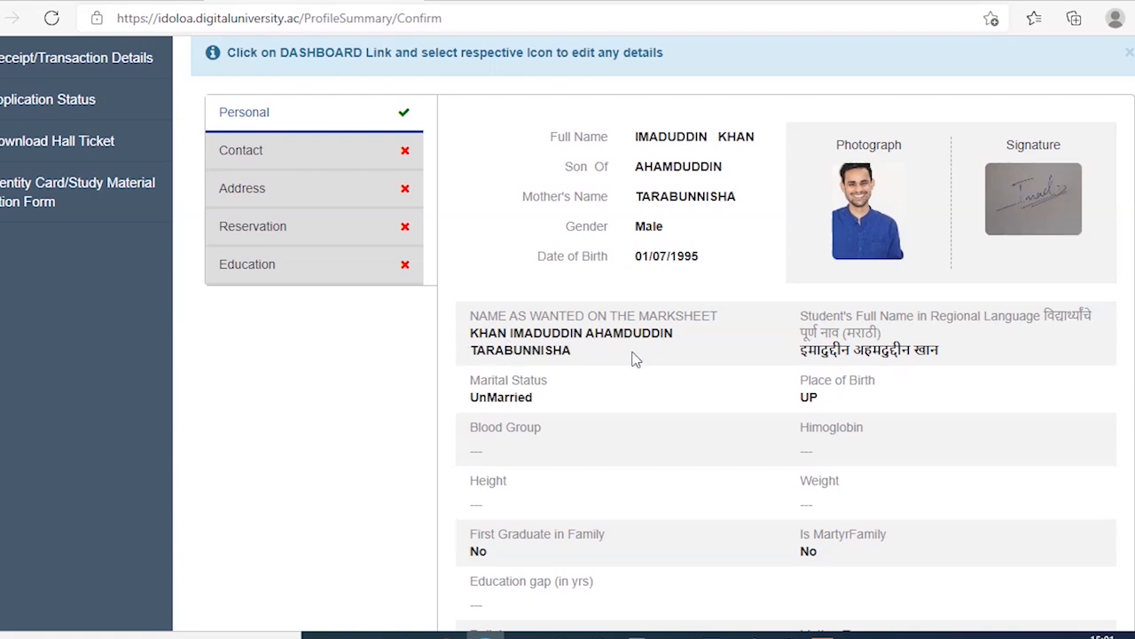
scroll(654, 355, down, 2)
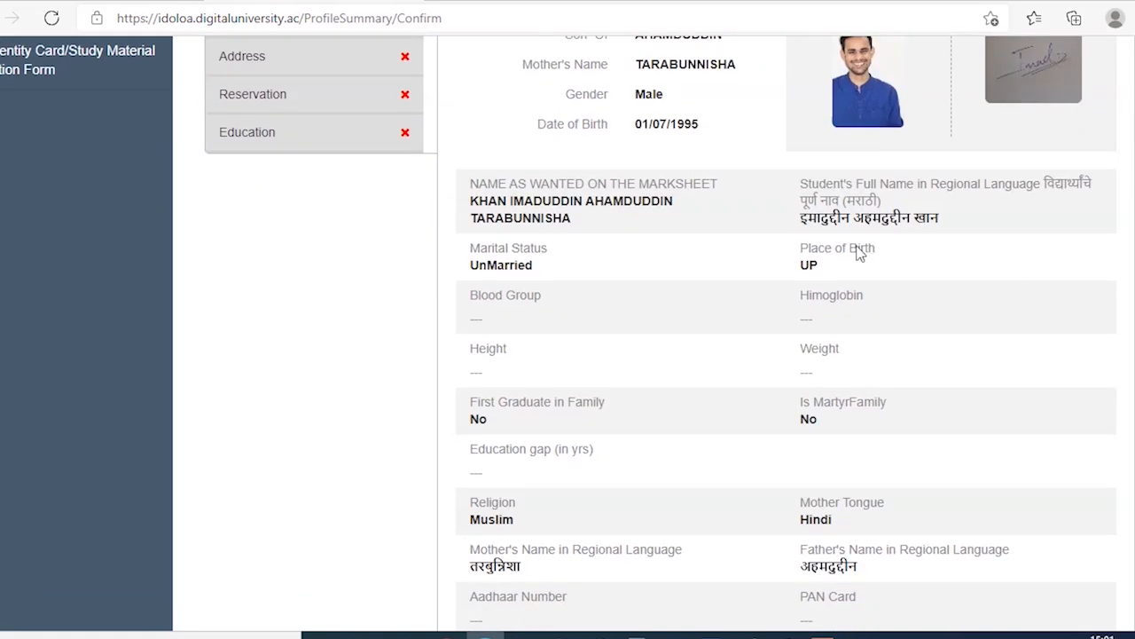
scroll(654, 355, down, 1)
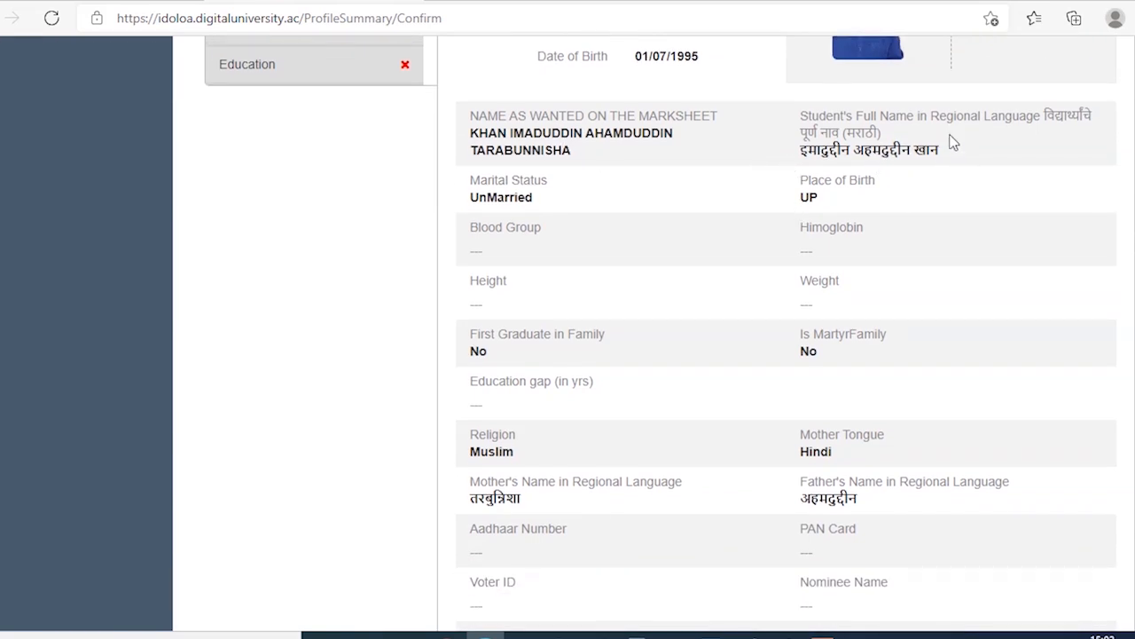
scroll(654, 355, up, 1)
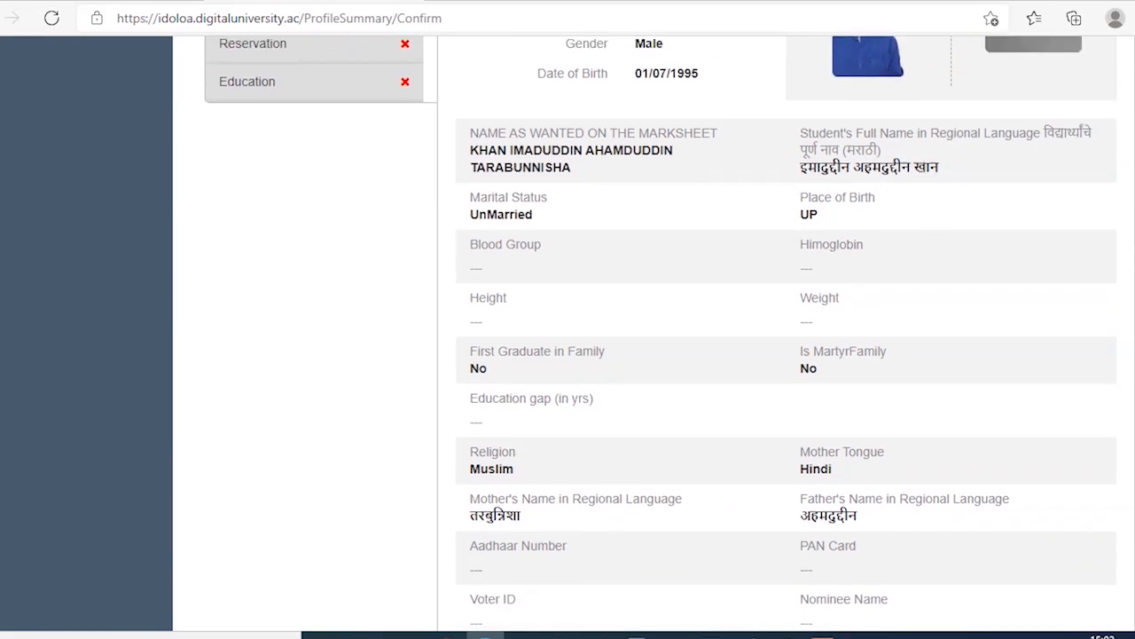
scroll(654, 355, down, 1)
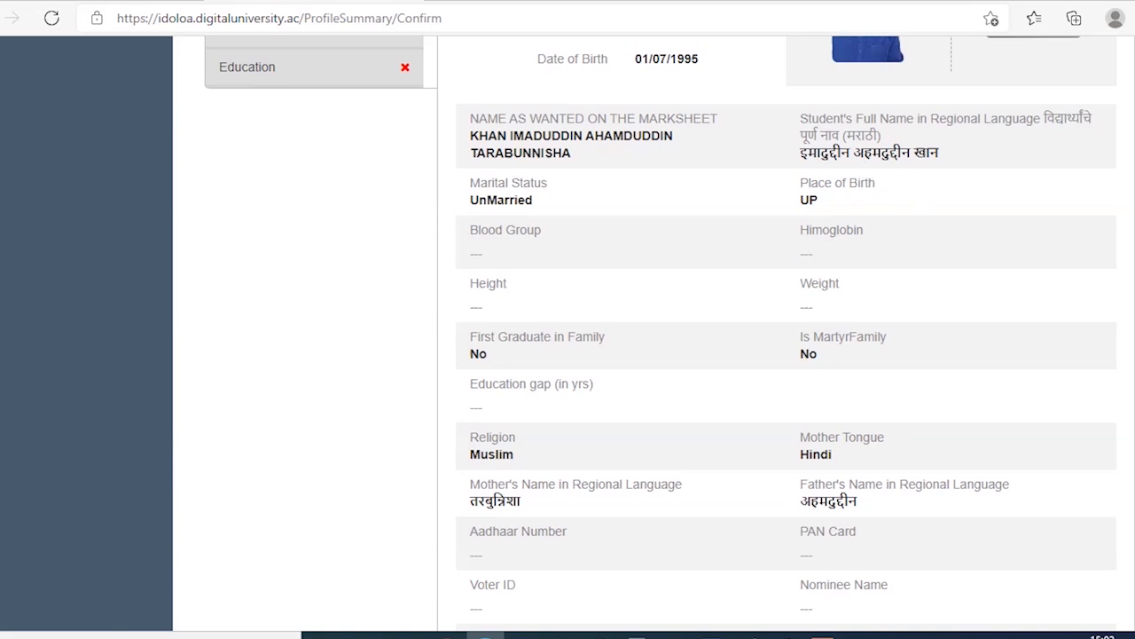
scroll(654, 355, down, 1)
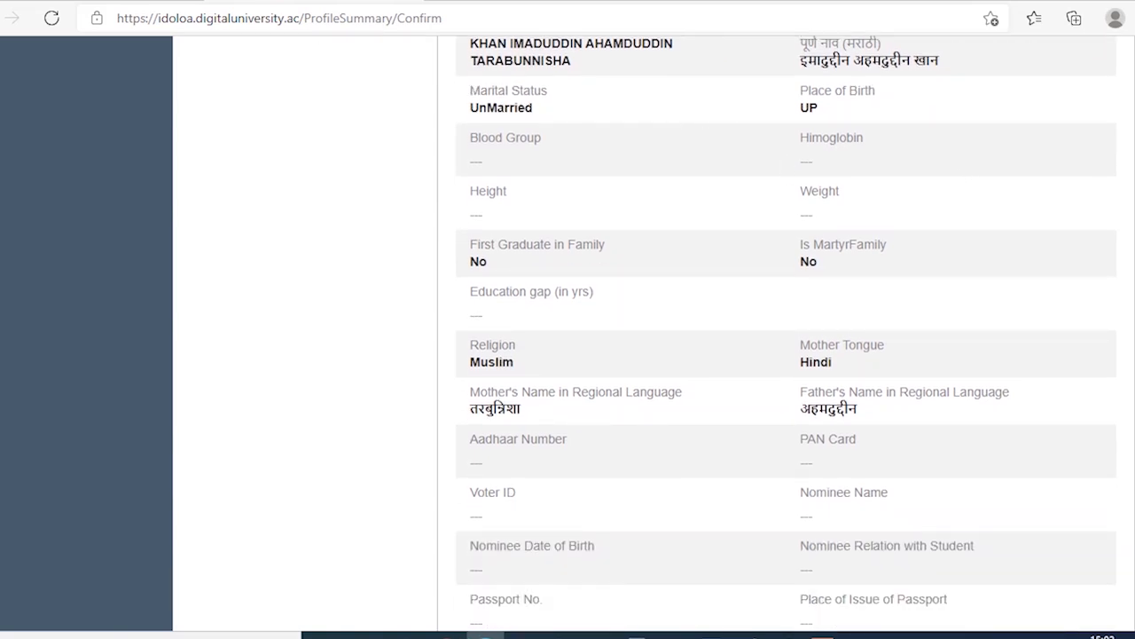
scroll(787, 322, down, 2)
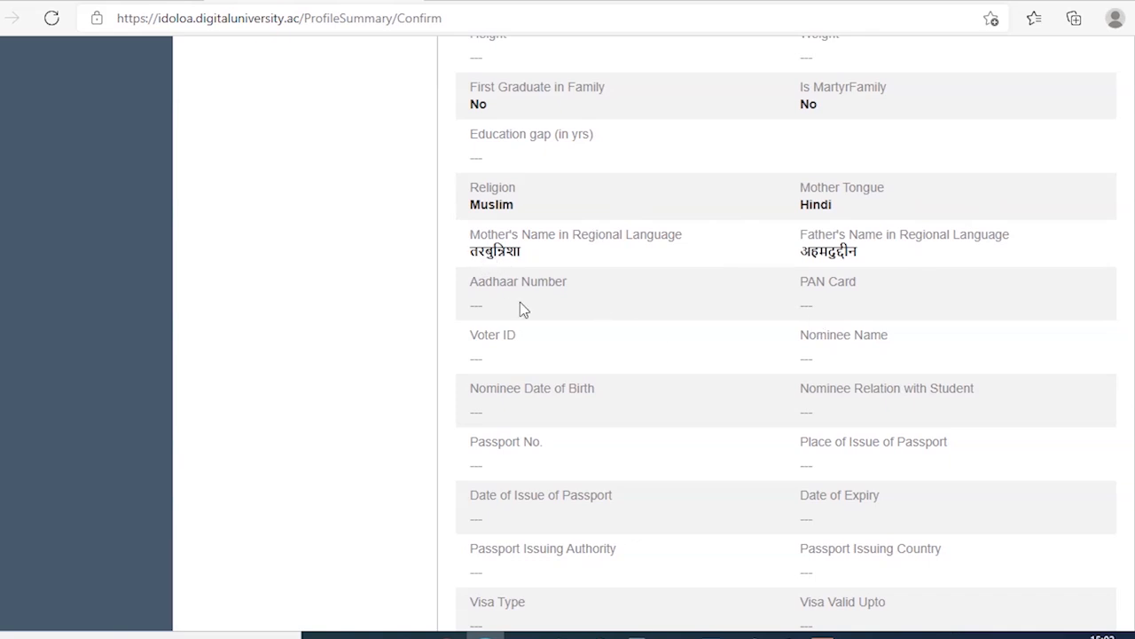
scroll(520, 302, up, 7)
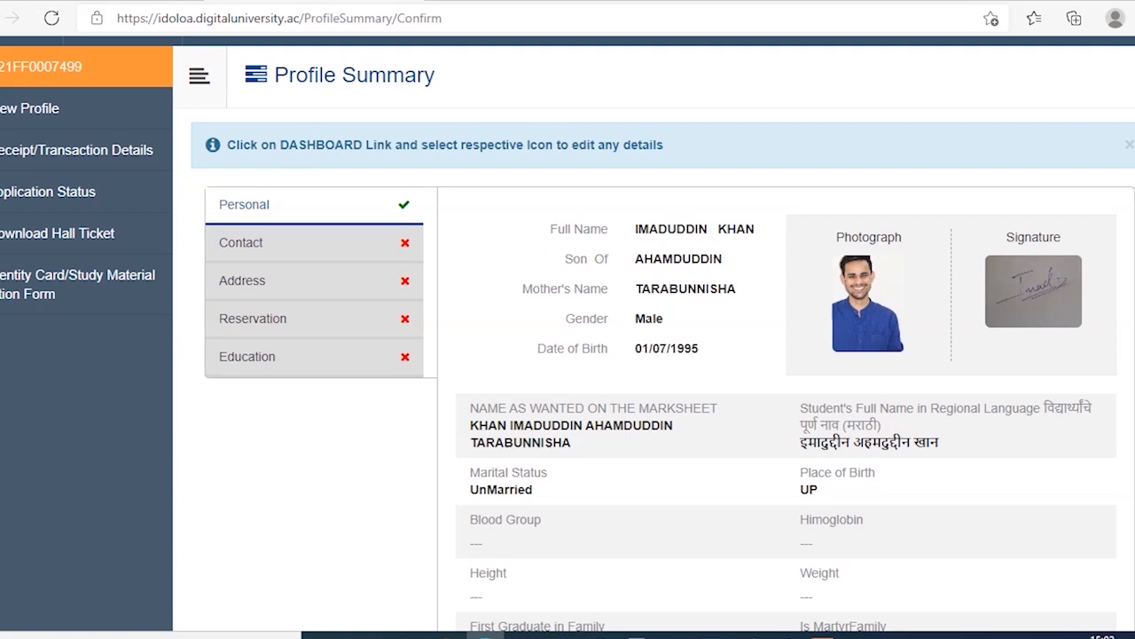
scroll(568, 337, up, 3)
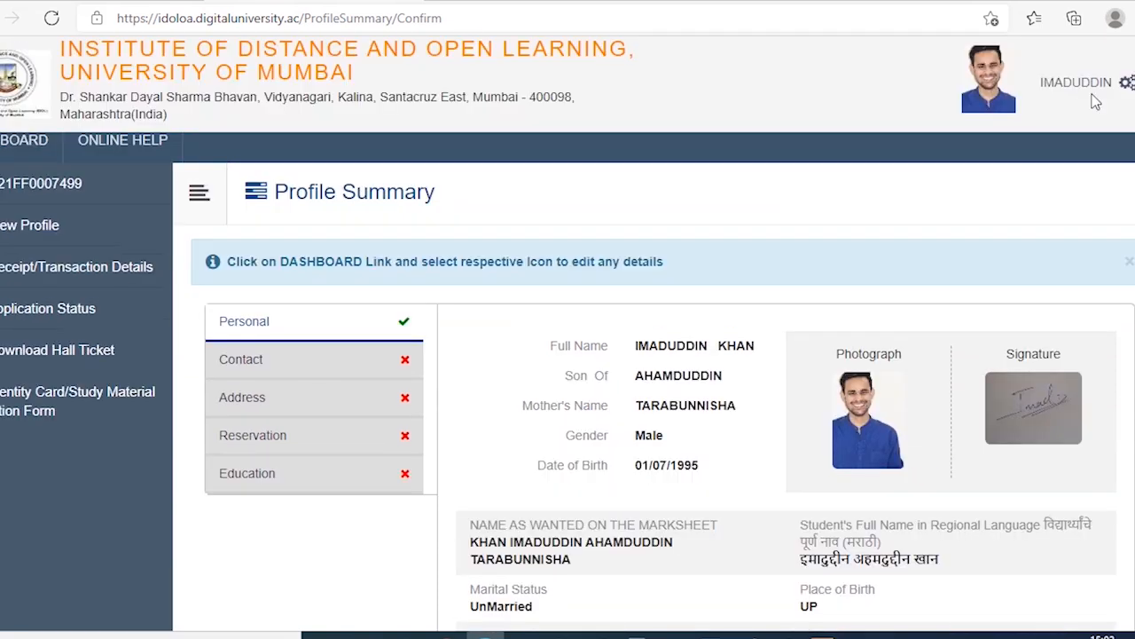
click(158, 204)
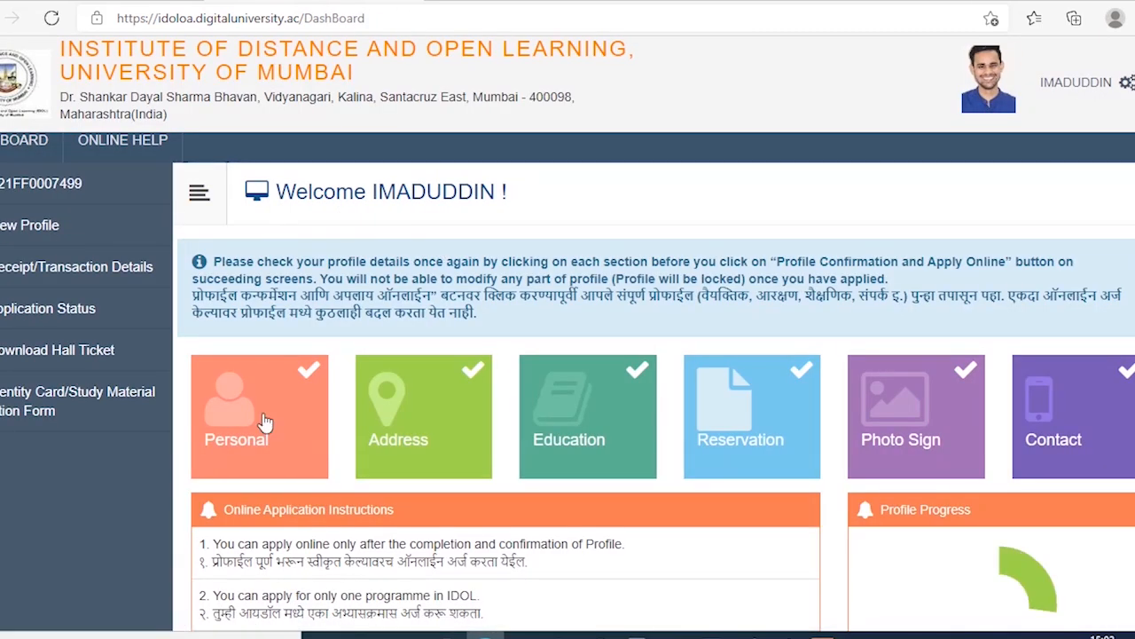
Fix the mother's regional-language name using Hindi input, then Save And Proceed
click(244, 435)
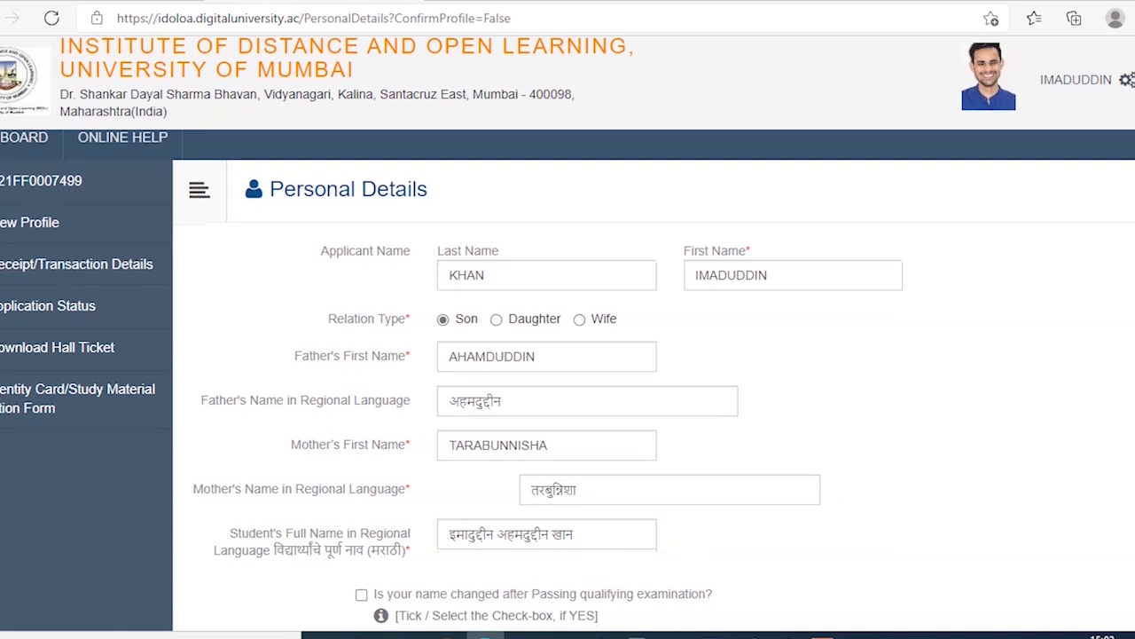
scroll(654, 399, down, 4)
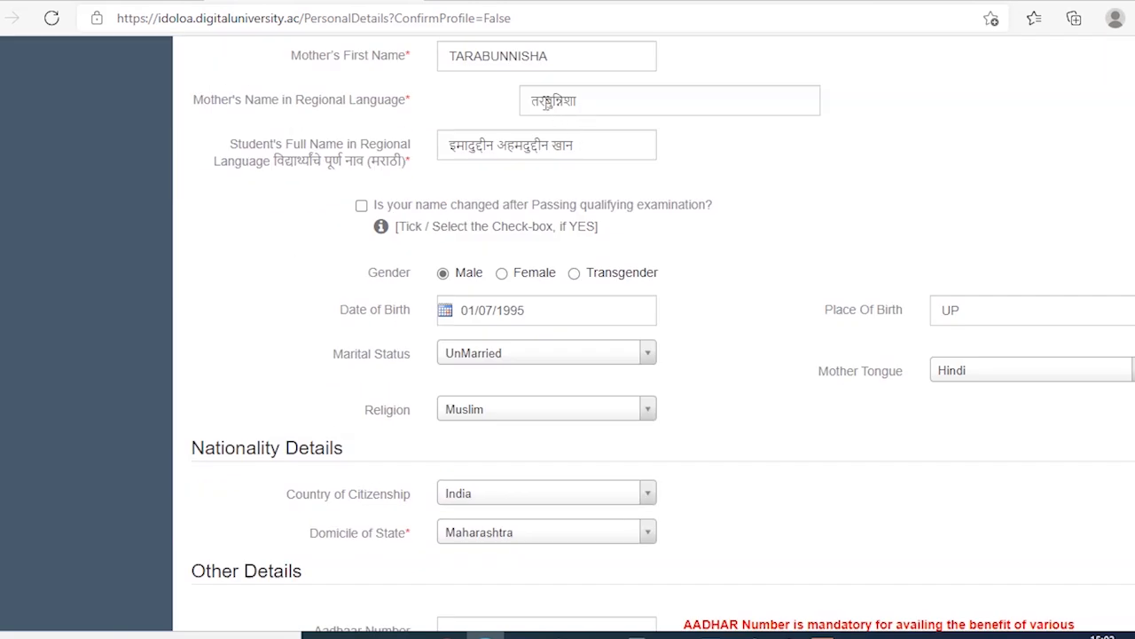
click(544, 102)
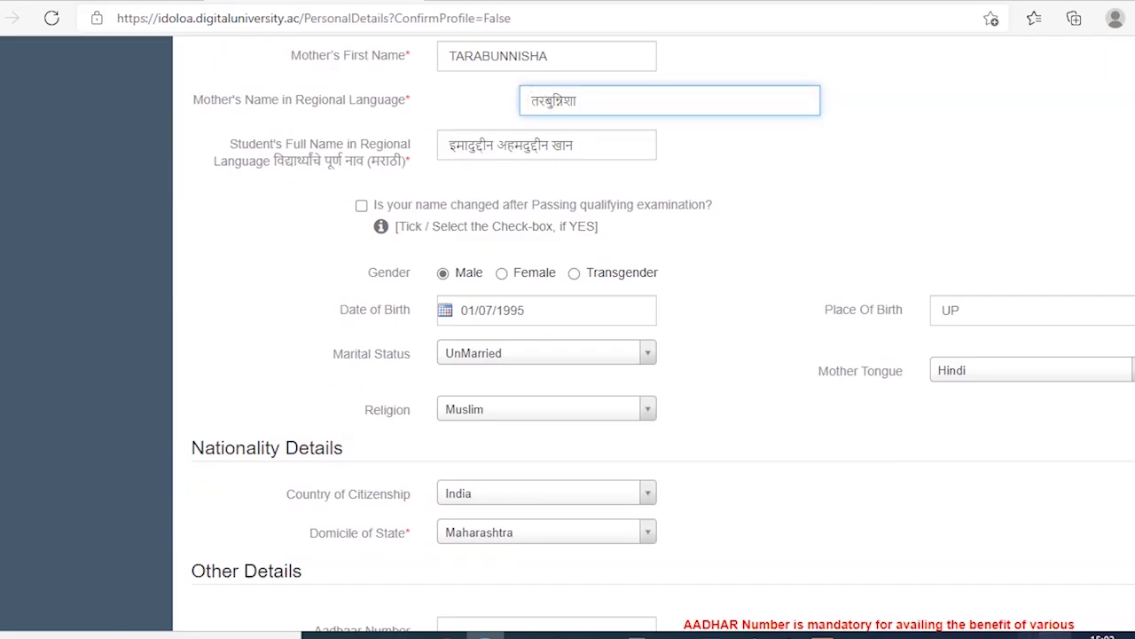
click(1029, 636)
click(1006, 505)
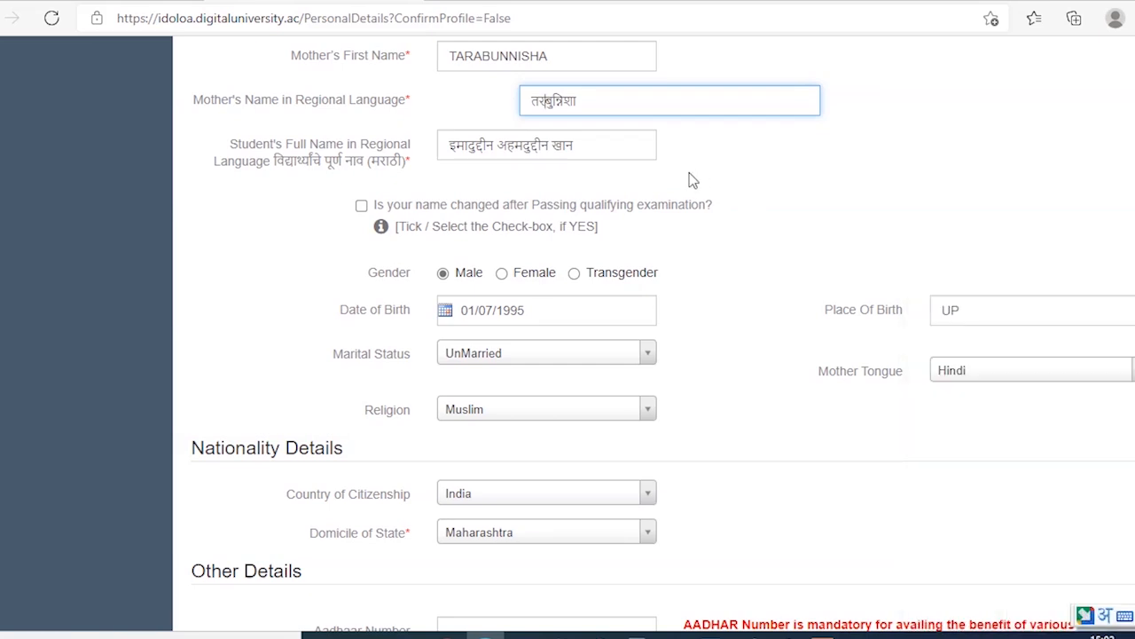
text(ra)
key(space)
key(BackSpace)
key(BackSpace)
scroll(674, 532, down, 5)
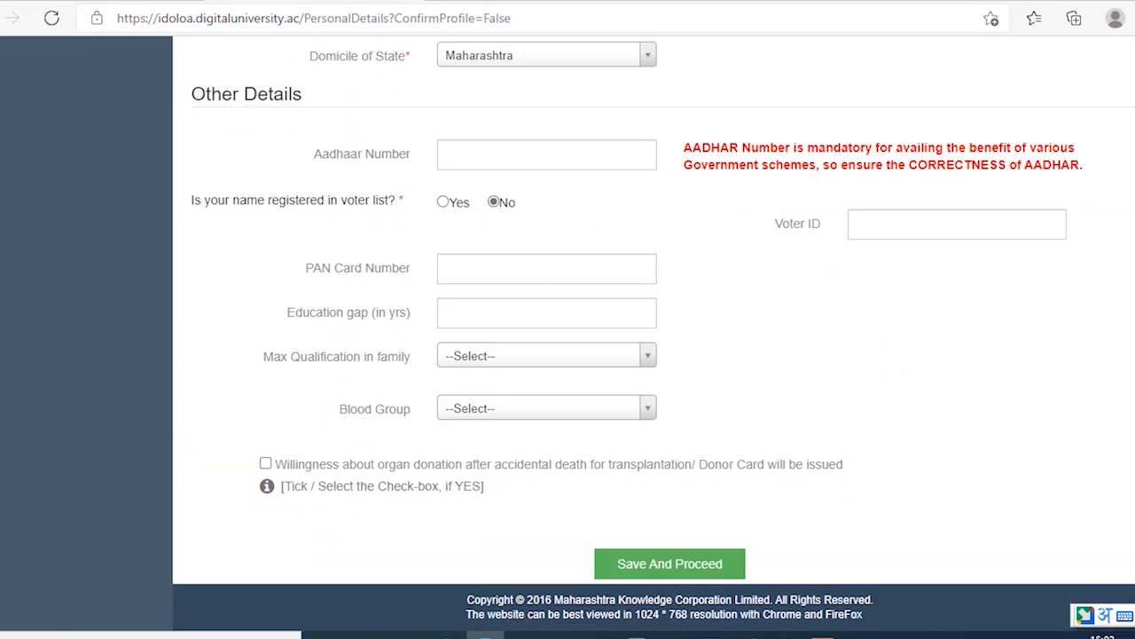
click(679, 568)
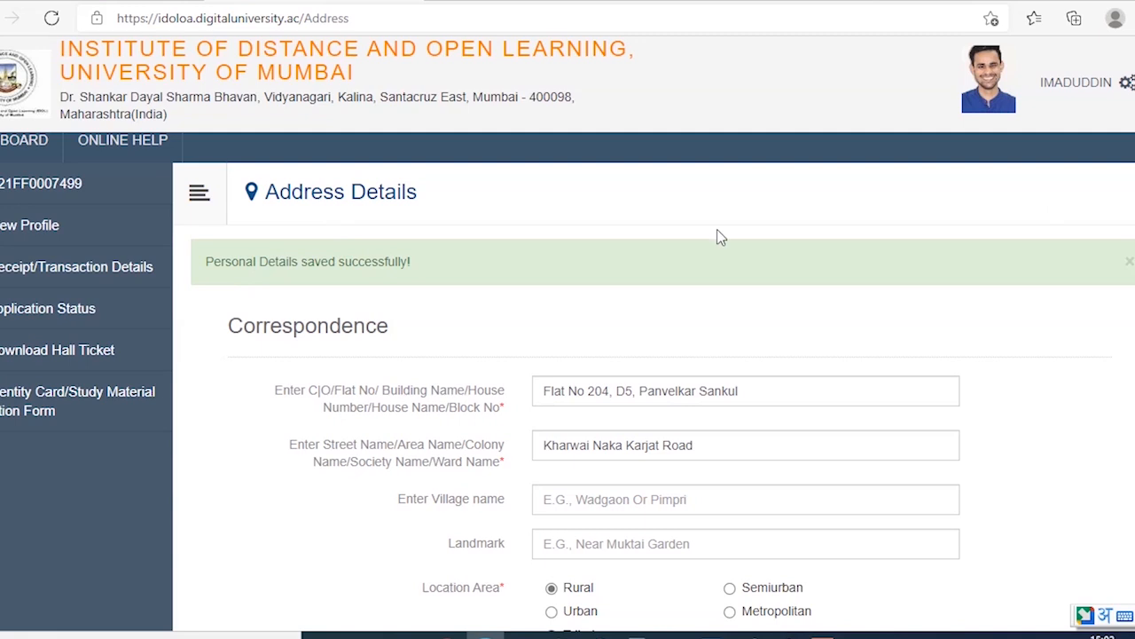
Go back to the Dashboard, open Confirm Profile Details and look through the profile summary
click(16, 149)
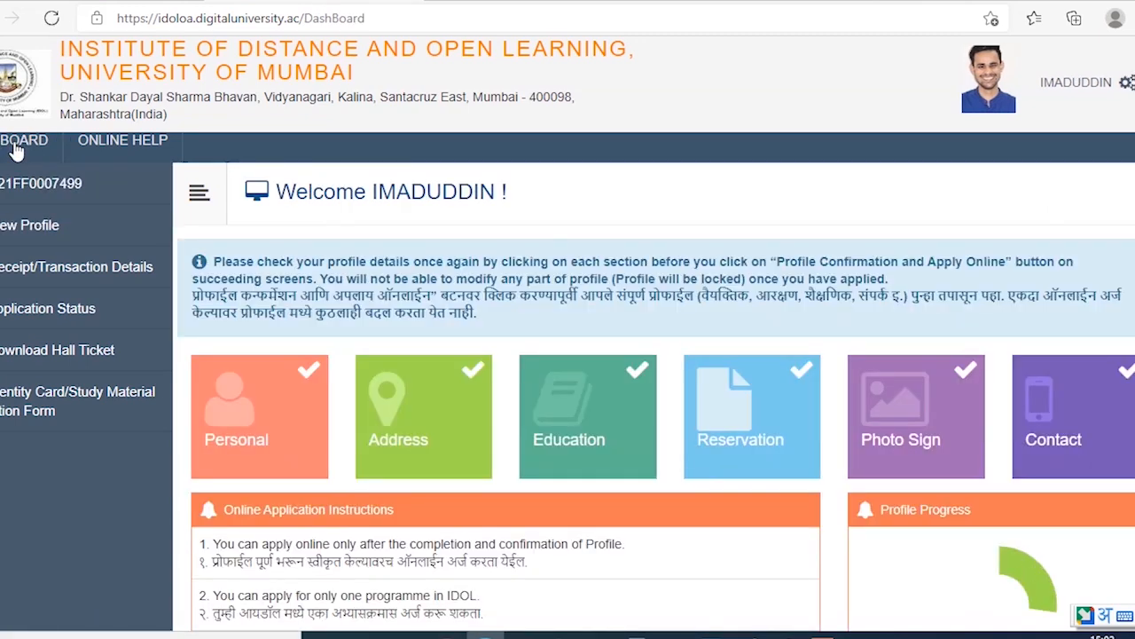
scroll(568, 354, down, 2)
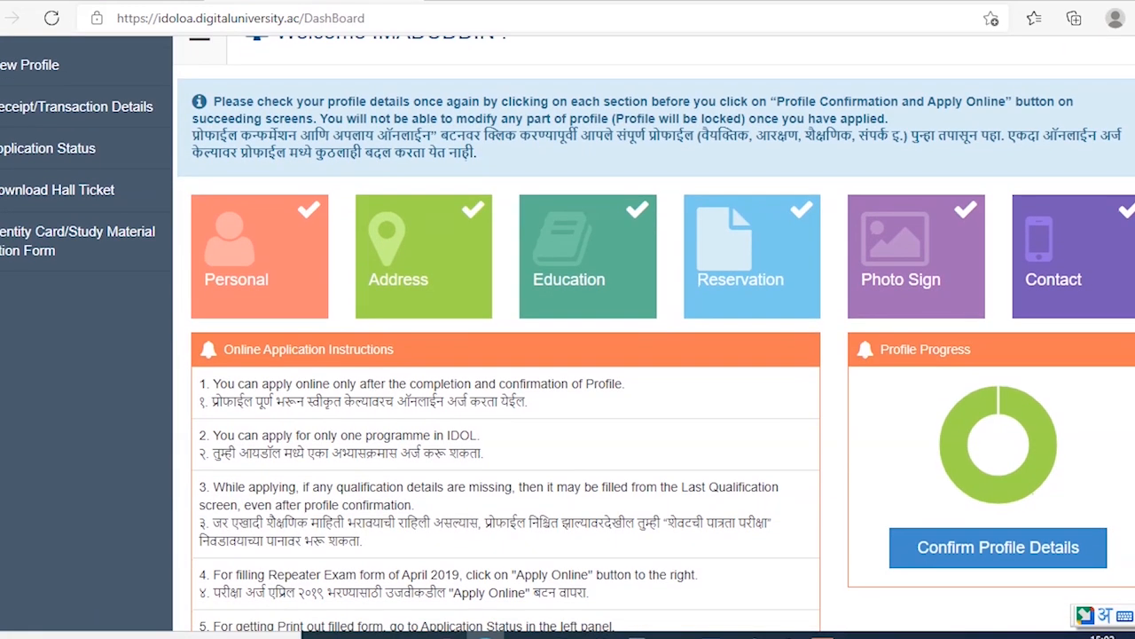
click(966, 563)
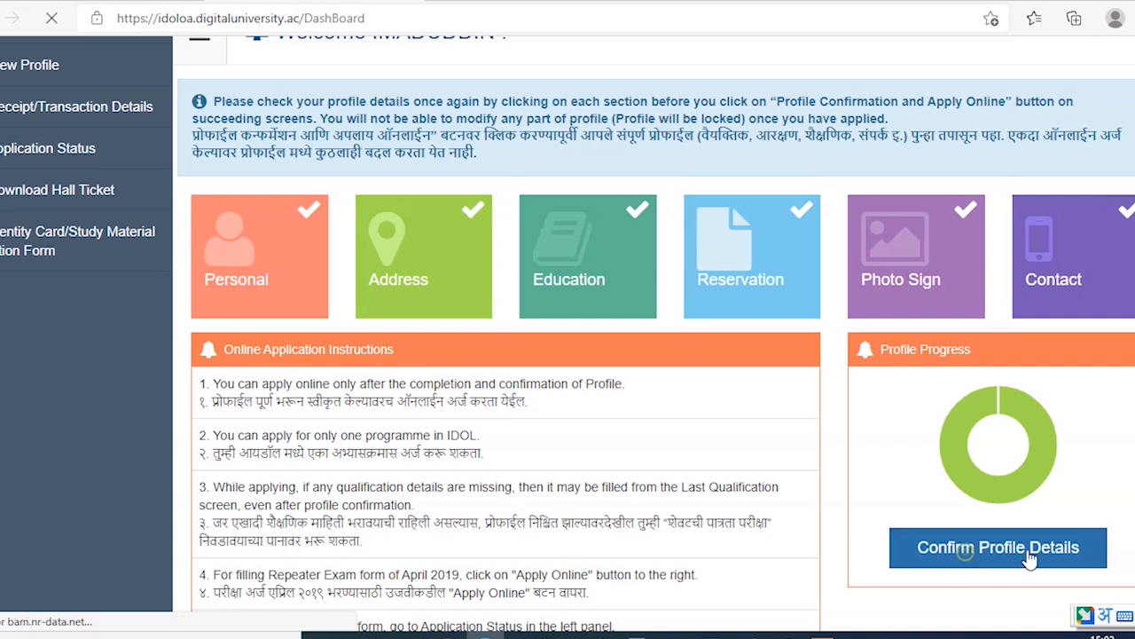
scroll(568, 355, down, 4)
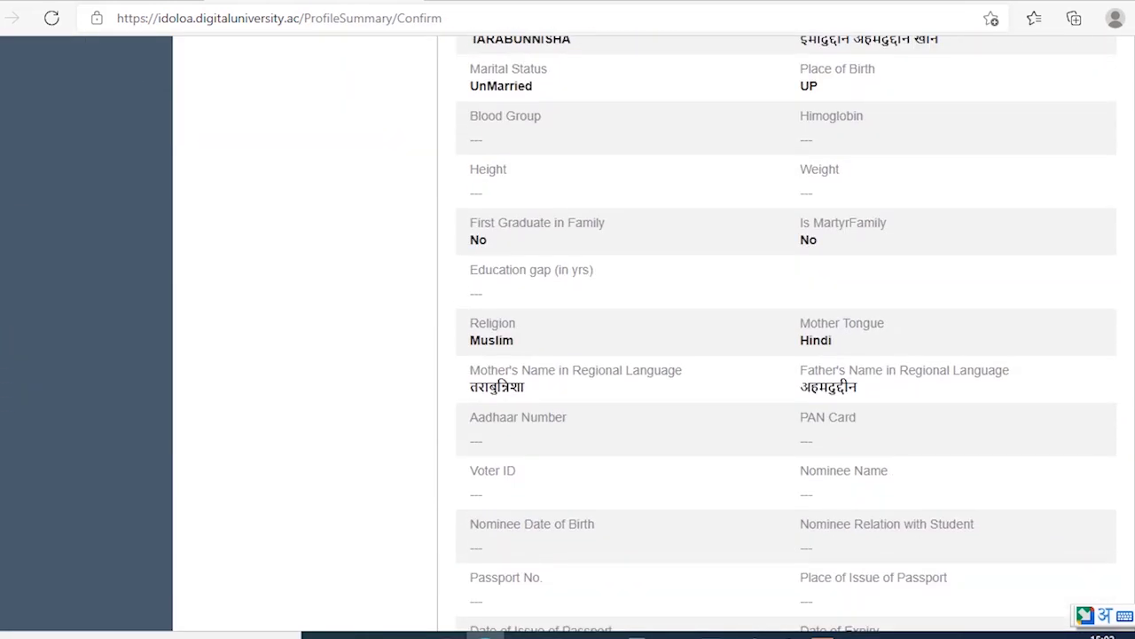
scroll(524, 611, down, 5)
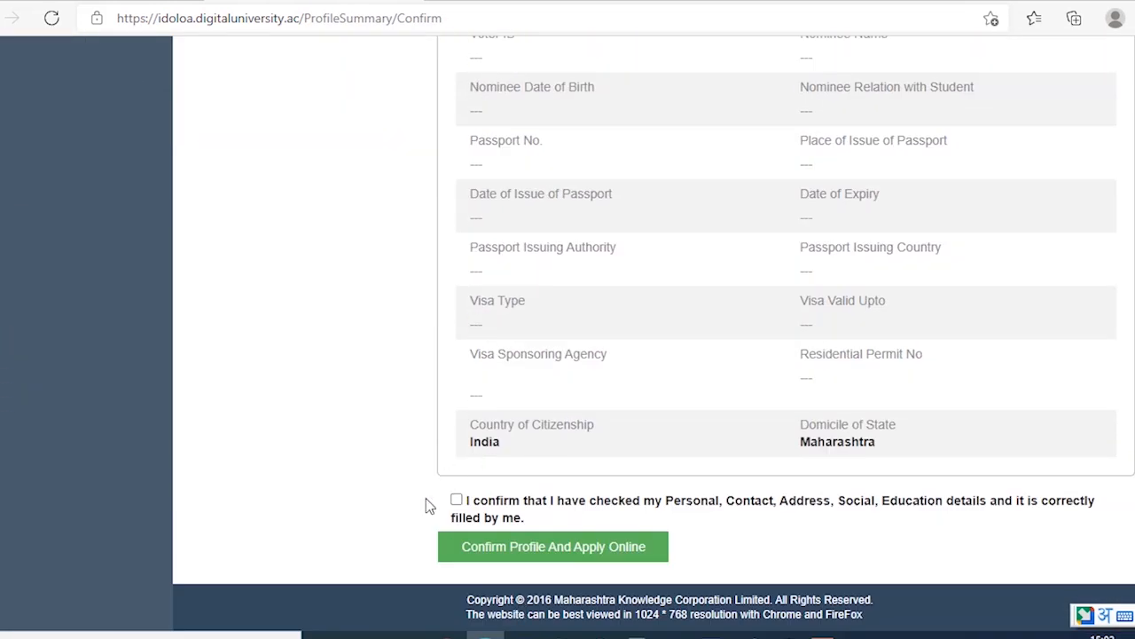
scroll(653, 337, up, 7)
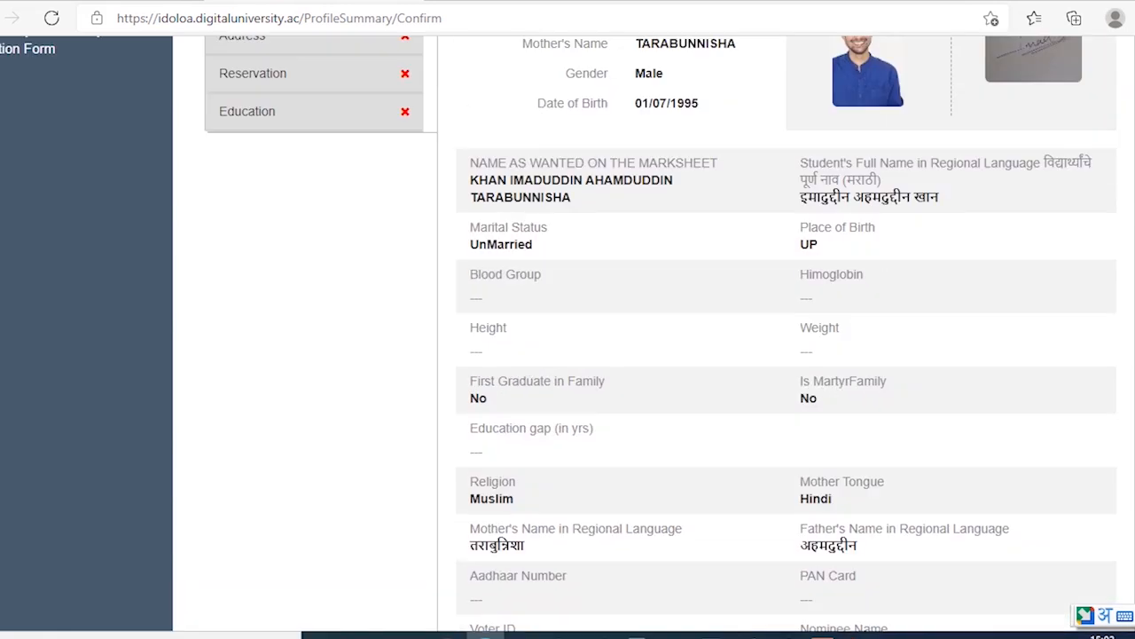
scroll(786, 334, down, 5)
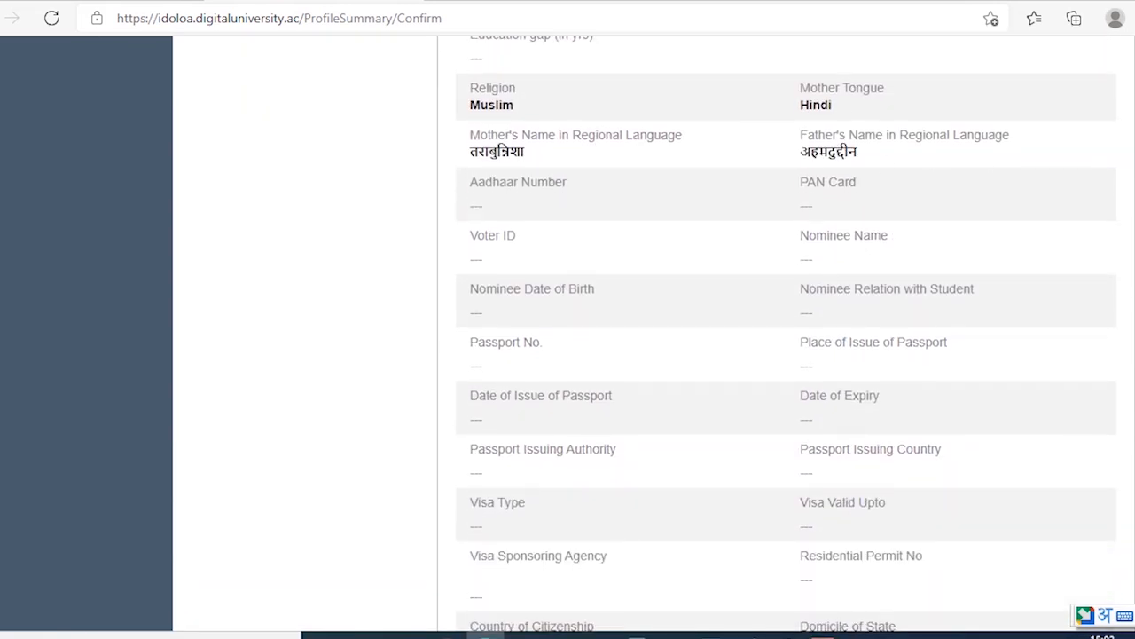
scroll(786, 334, down, 3)
scroll(360, 151, up, 15)
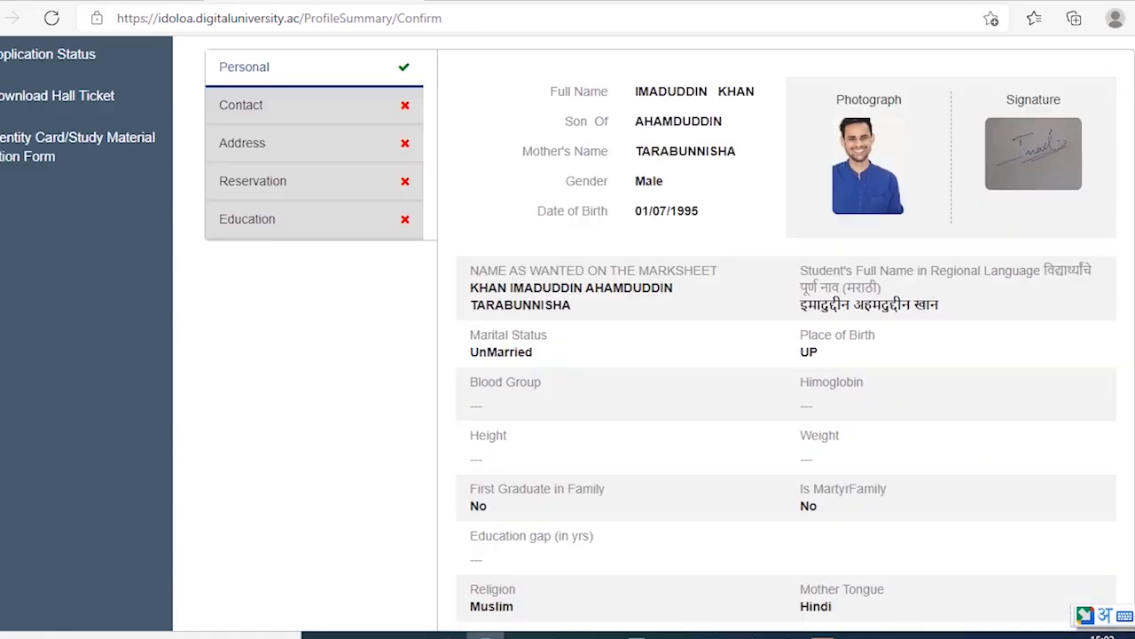
Review the Contact, Address, Reservation and Education sections of the summary in turn
click(246, 107)
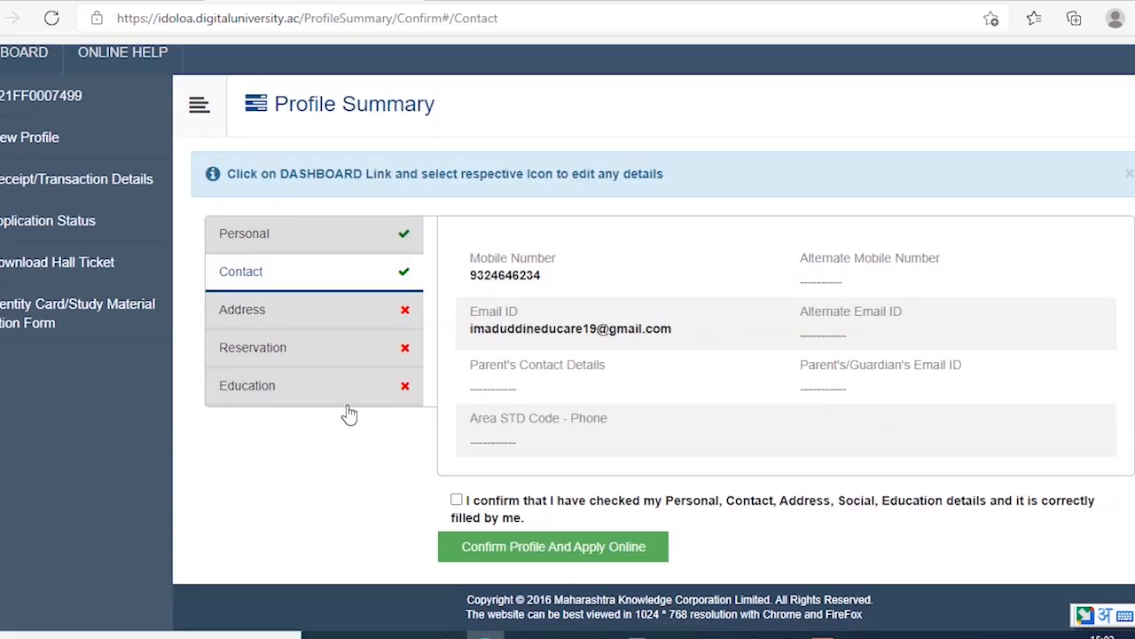
click(255, 320)
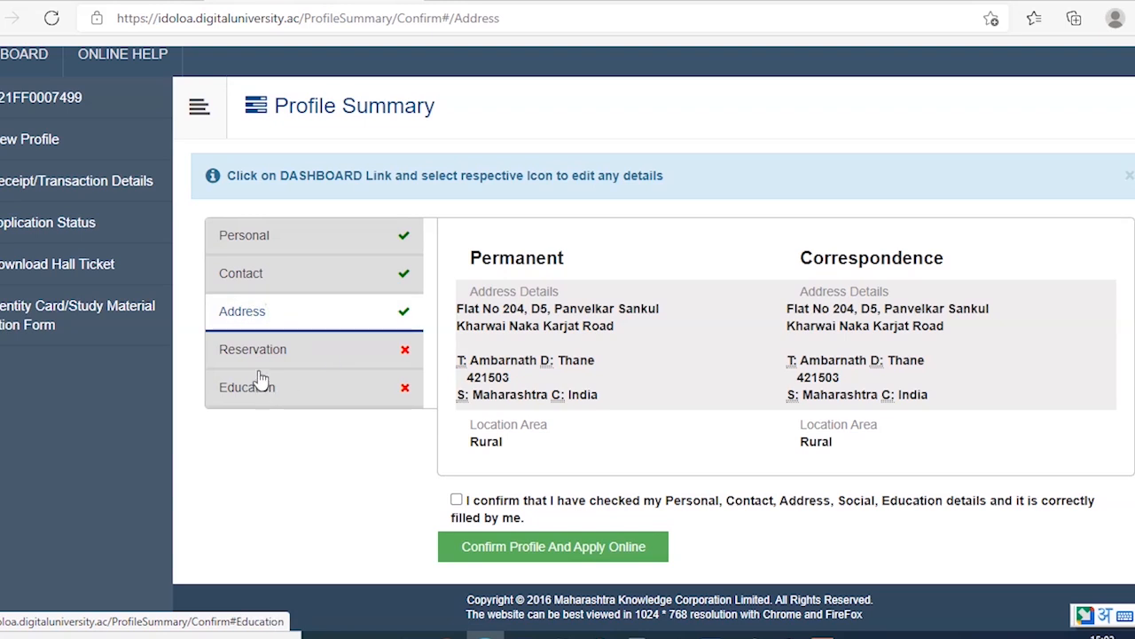
click(257, 354)
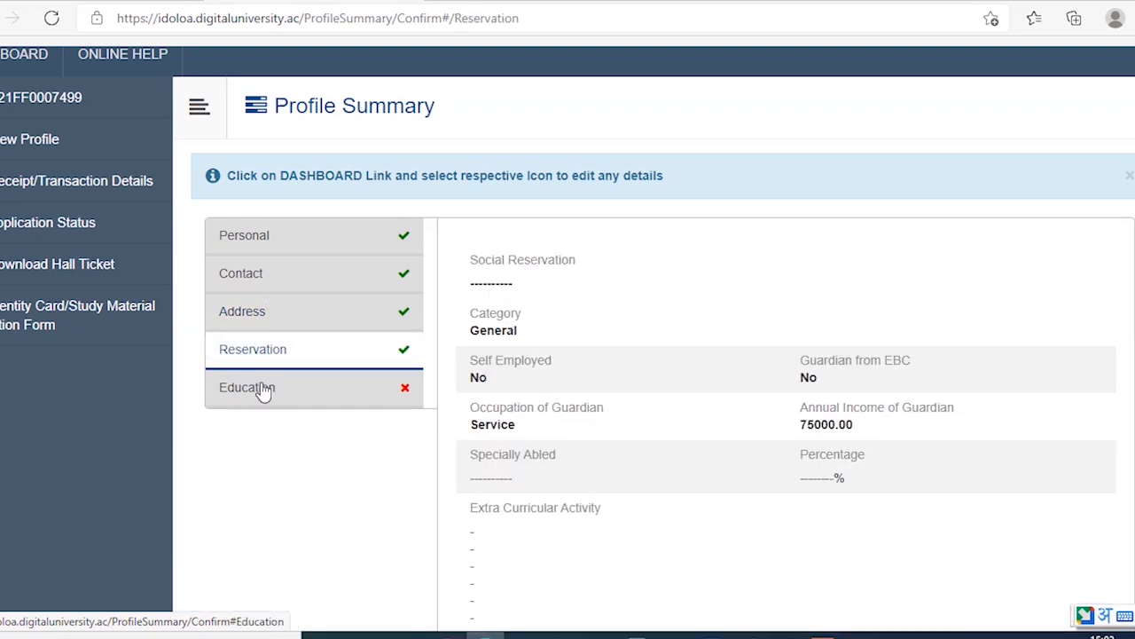
click(292, 393)
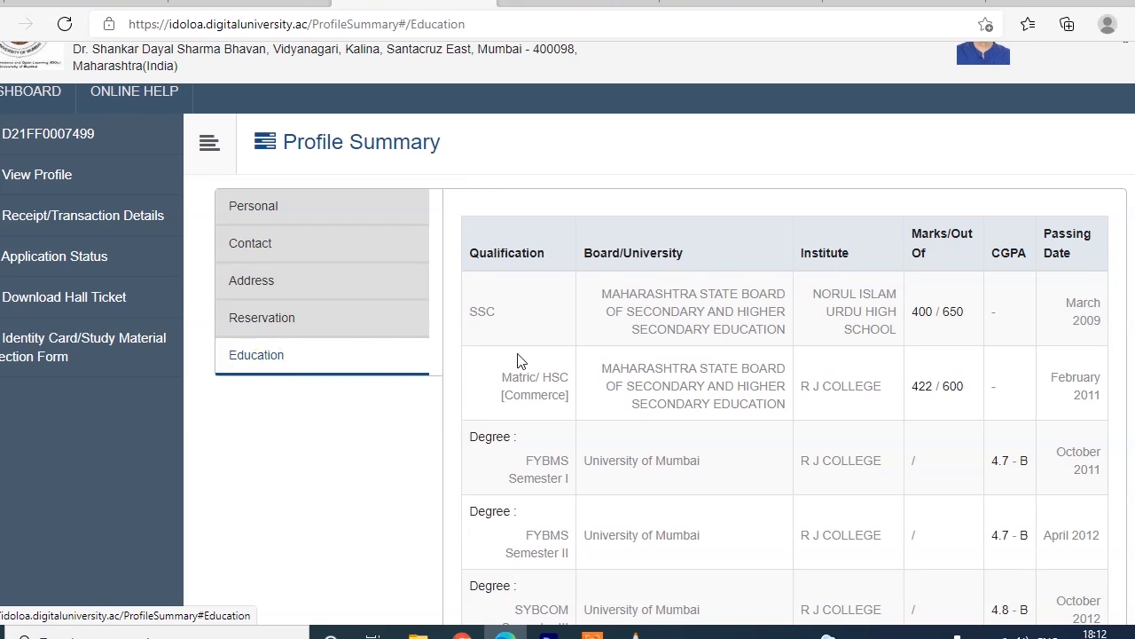
scroll(675, 306, down, 1)
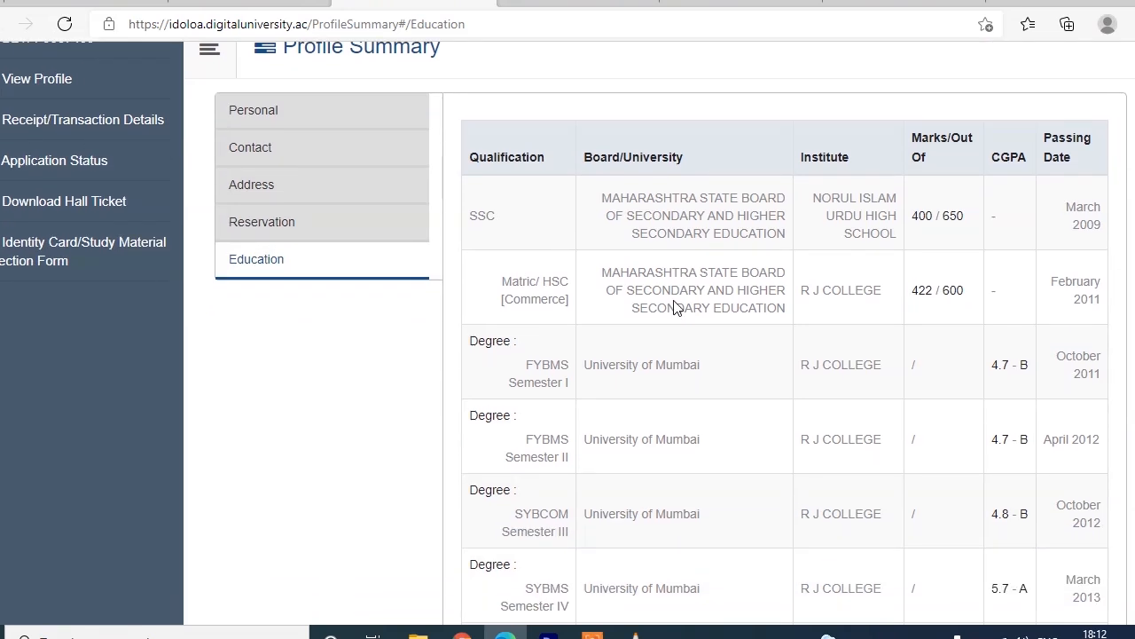
scroll(472, 89, down, 2)
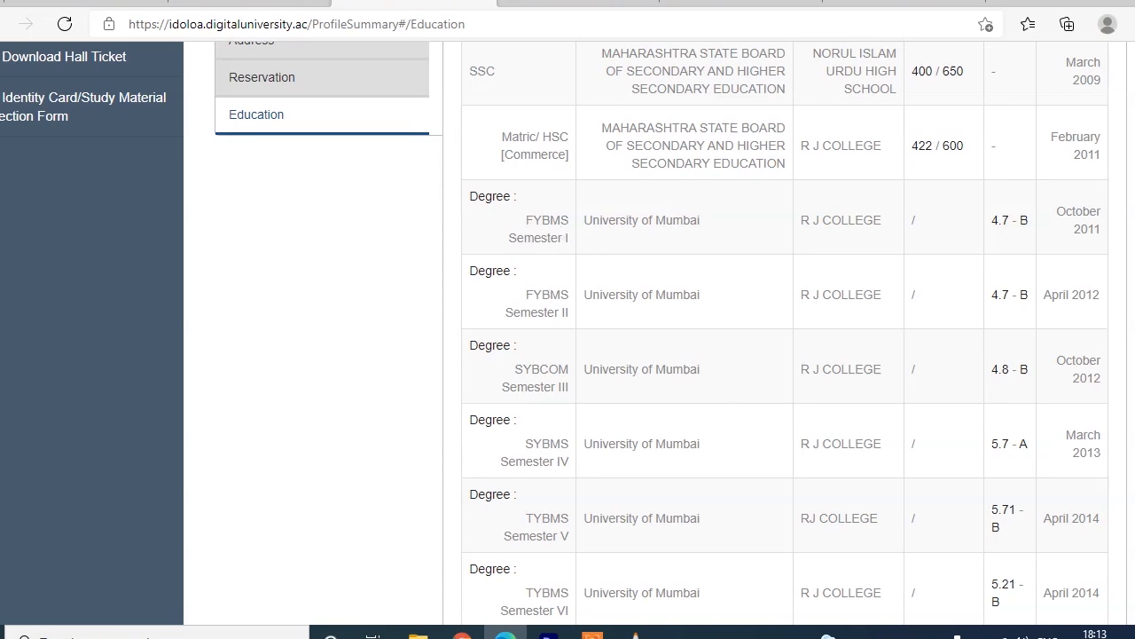
scroll(568, 333, down, 1)
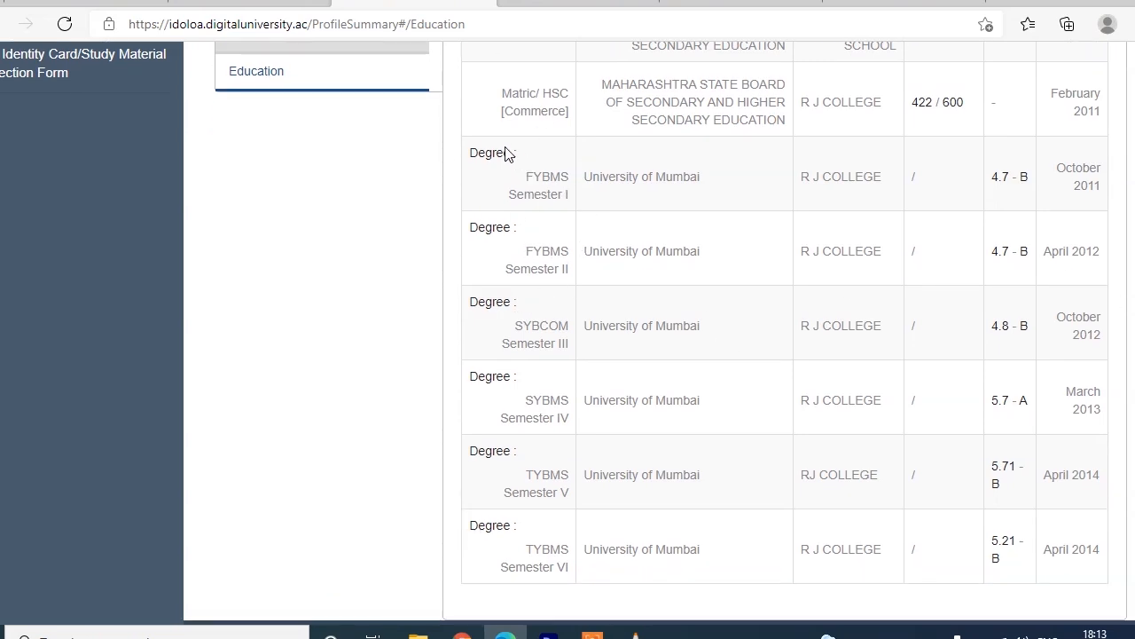
scroll(644, 222, down, 1)
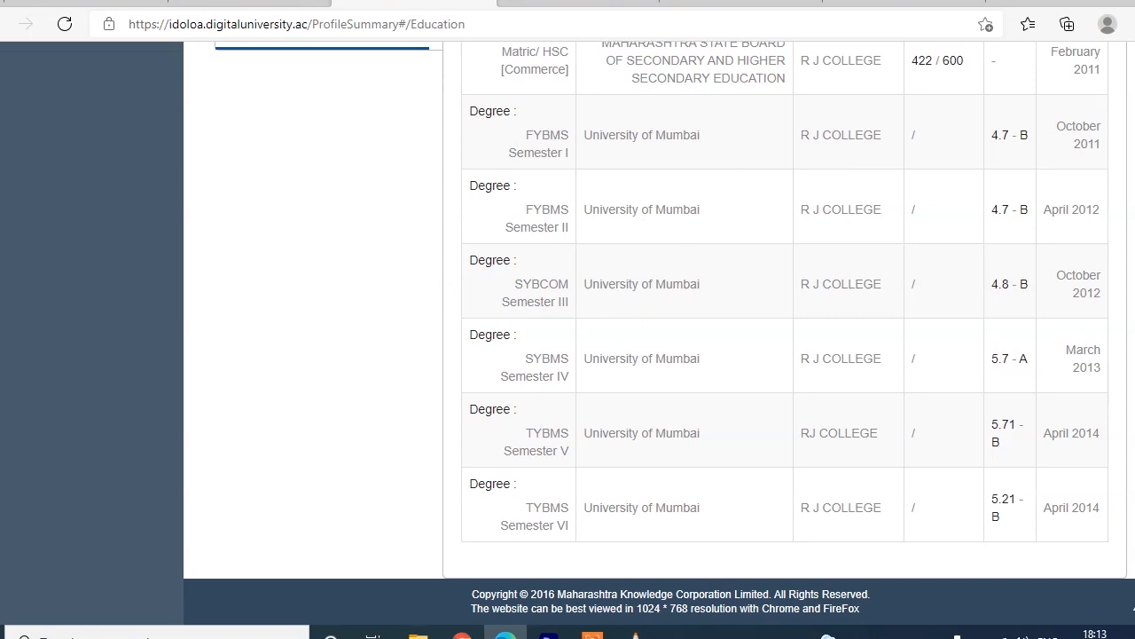
scroll(568, 326, up, 2)
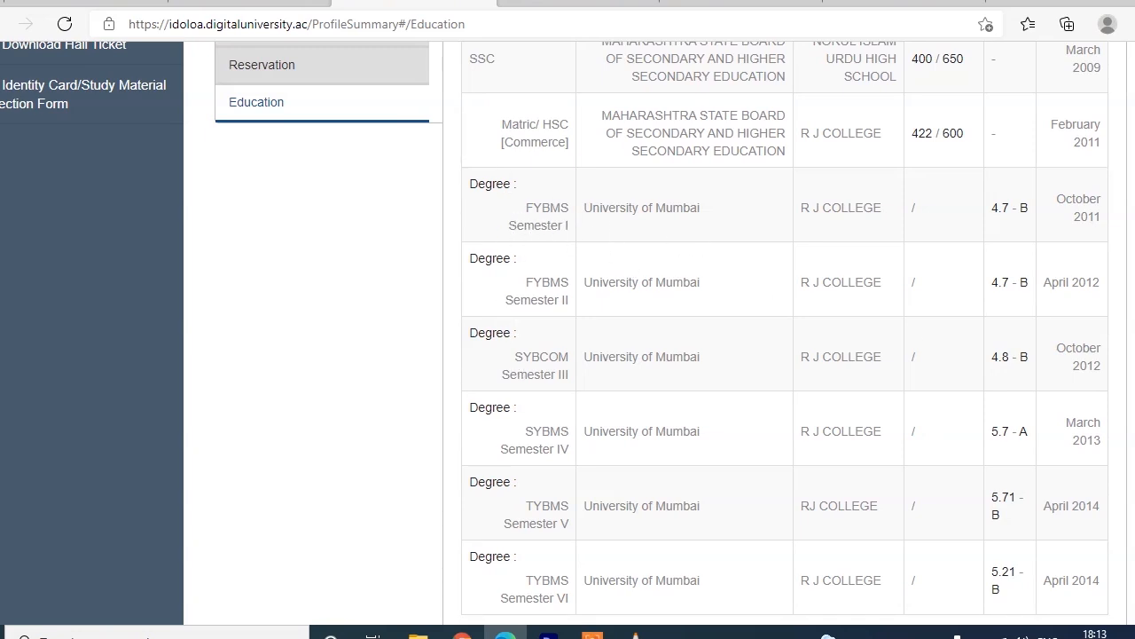
scroll(568, 333, down, 1)
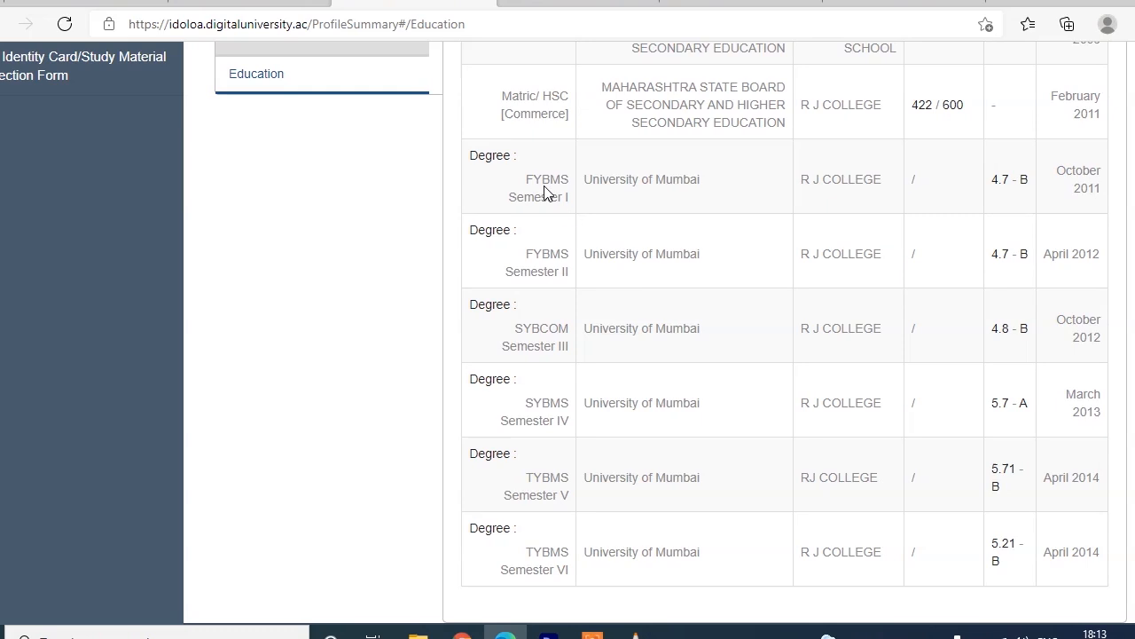
scroll(567, 333, down, 1)
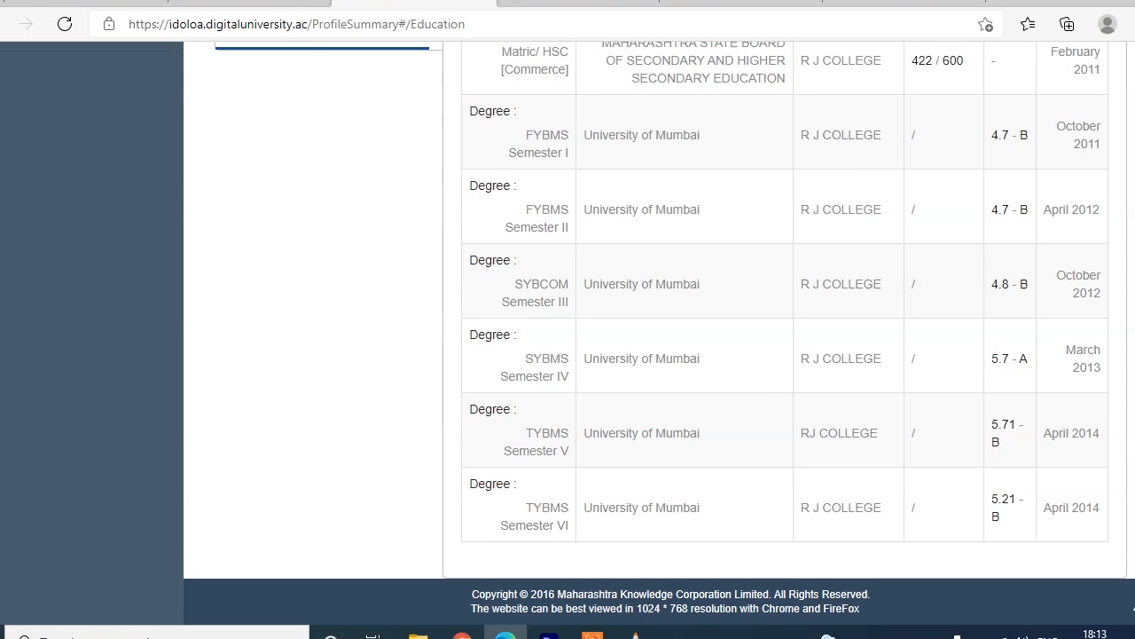
scroll(567, 333, up, 3)
scroll(568, 332, down, 1)
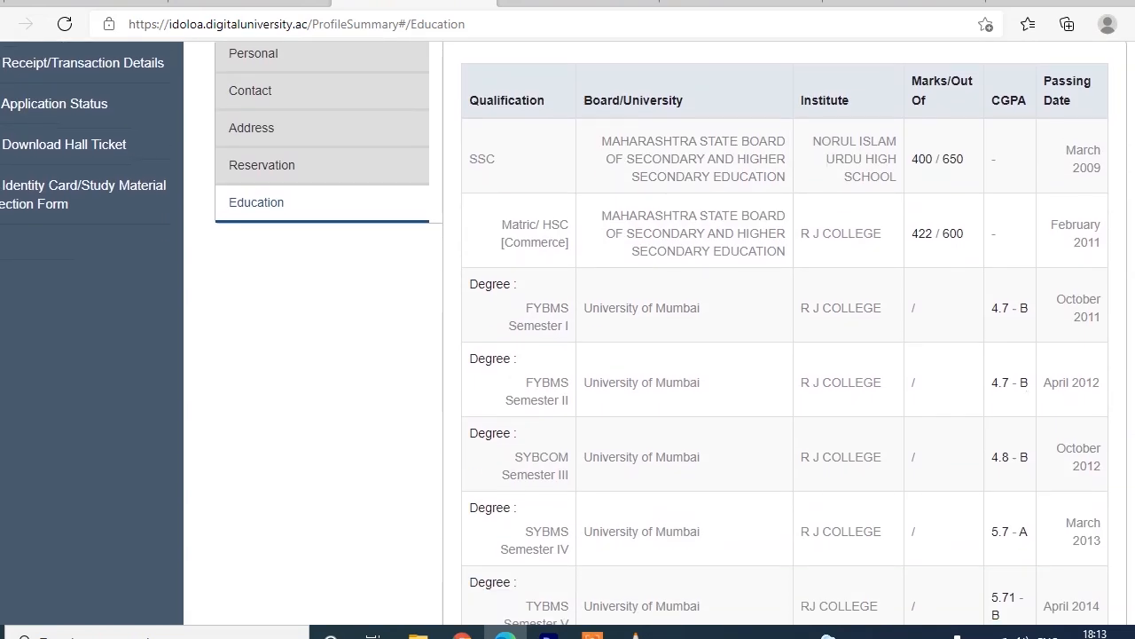
click(257, 139)
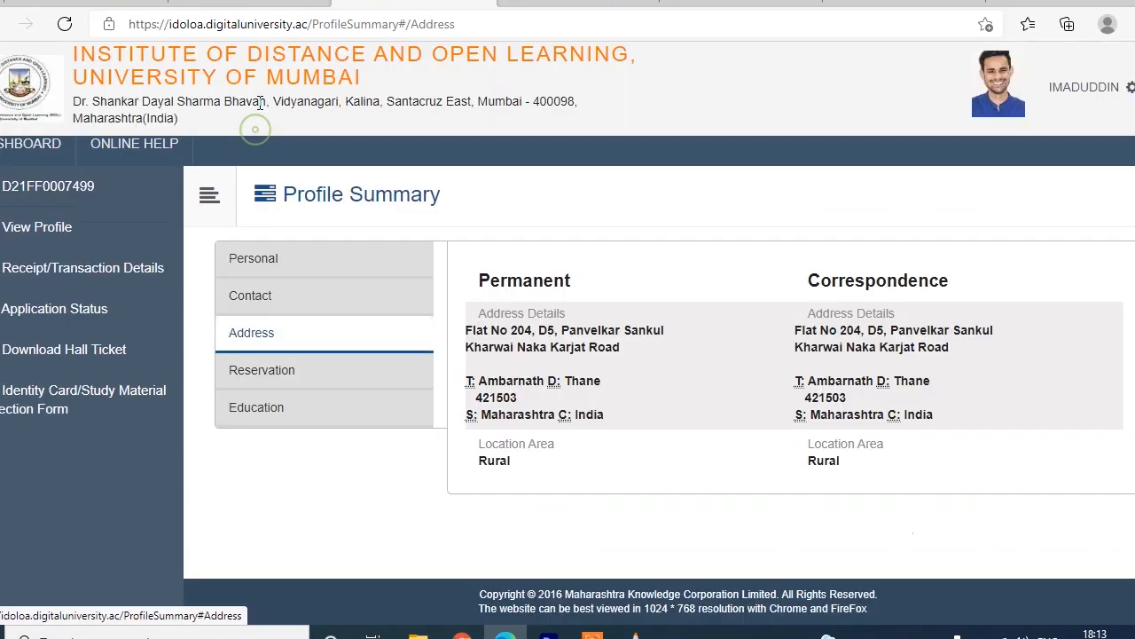
click(269, 264)
click(271, 301)
click(266, 405)
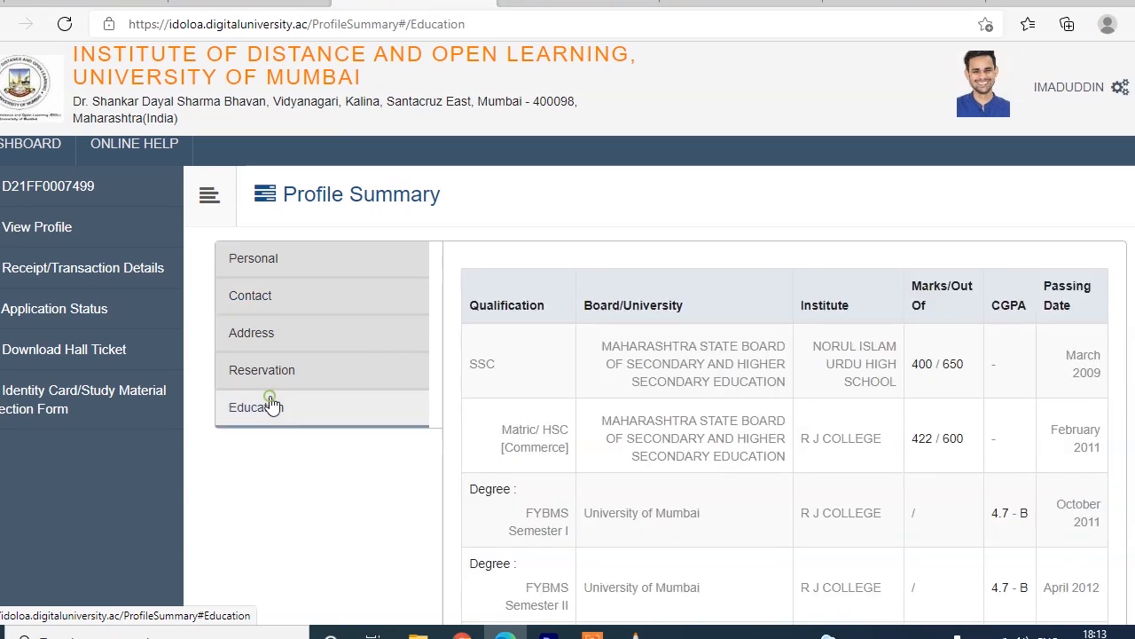
scroll(852, 263, down, 3)
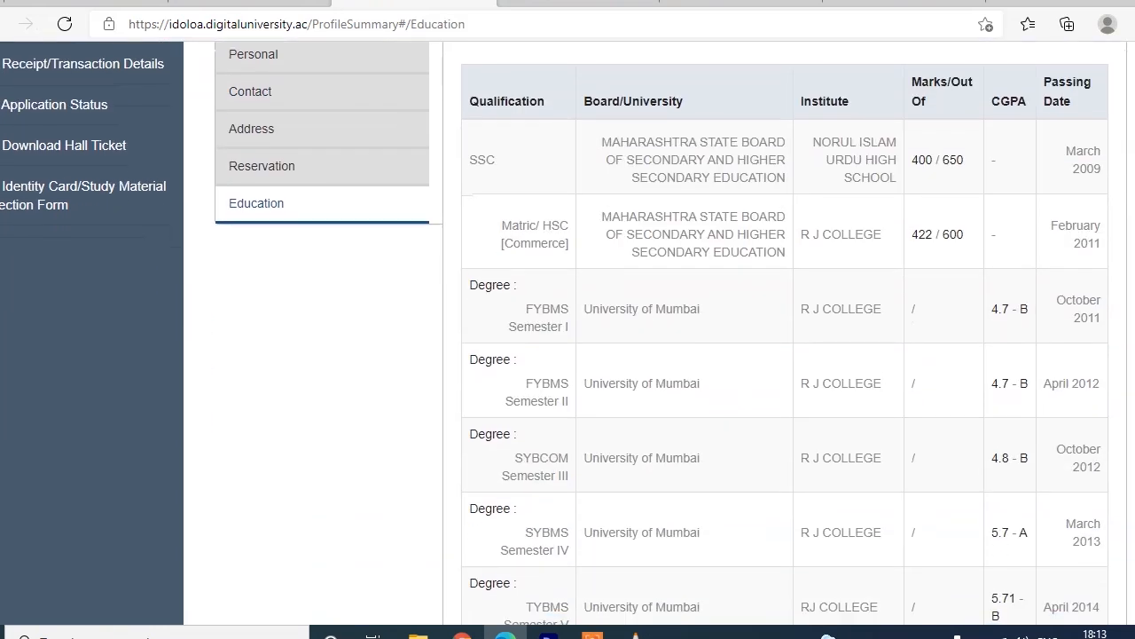
scroll(851, 262, up, 3)
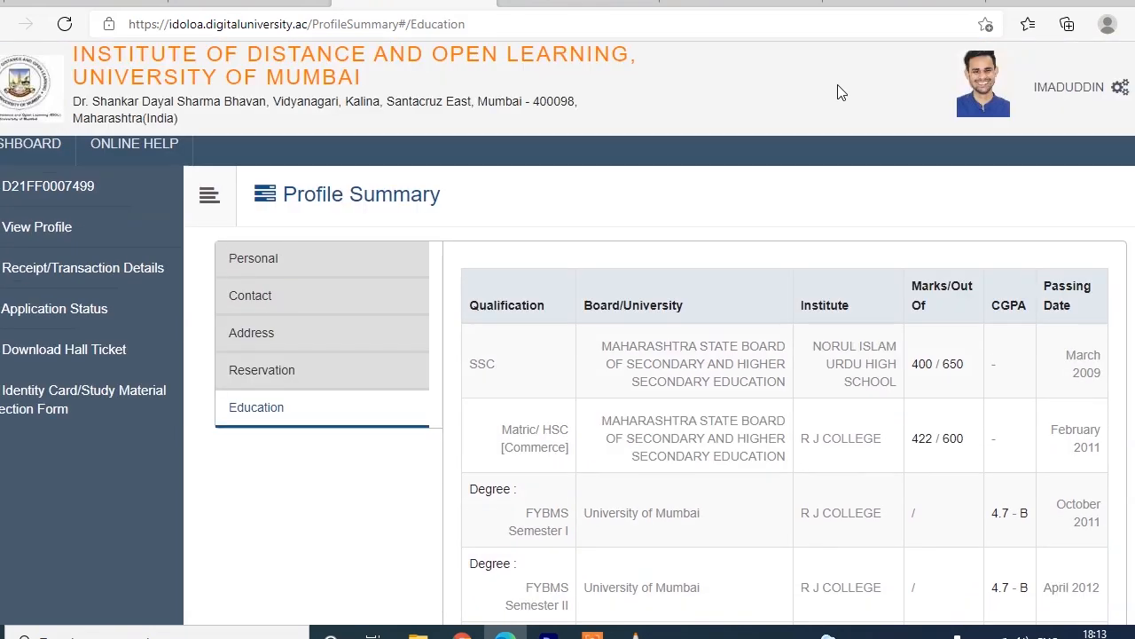
From the Dashboard, start an online application for Second Year / Third Year admission
click(29, 153)
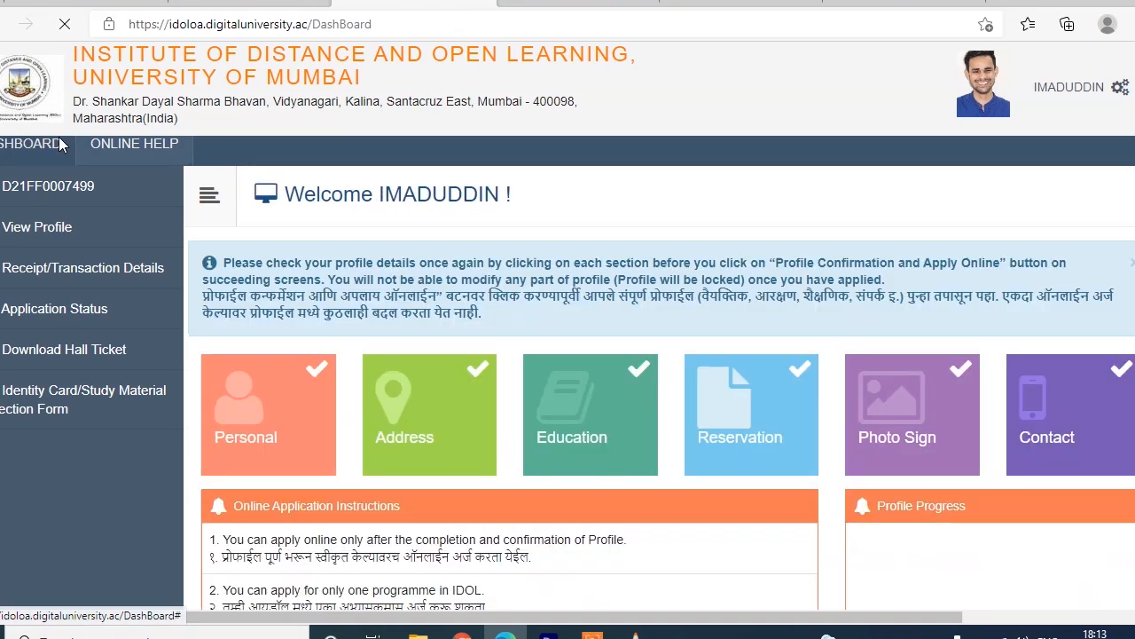
scroll(1047, 435, down, 3)
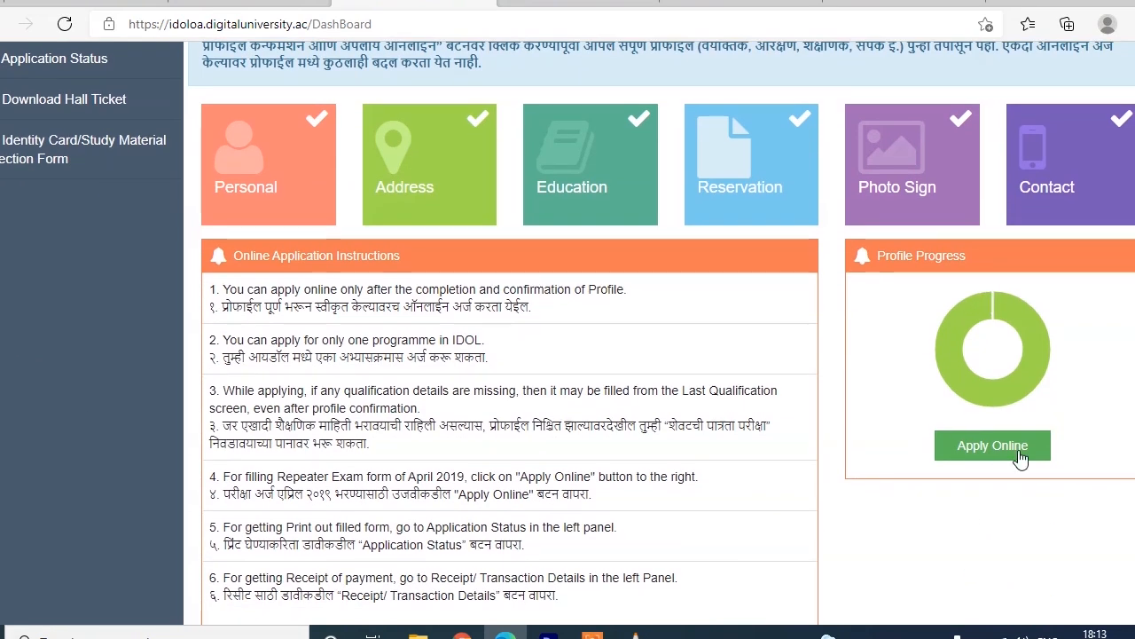
click(1072, 448)
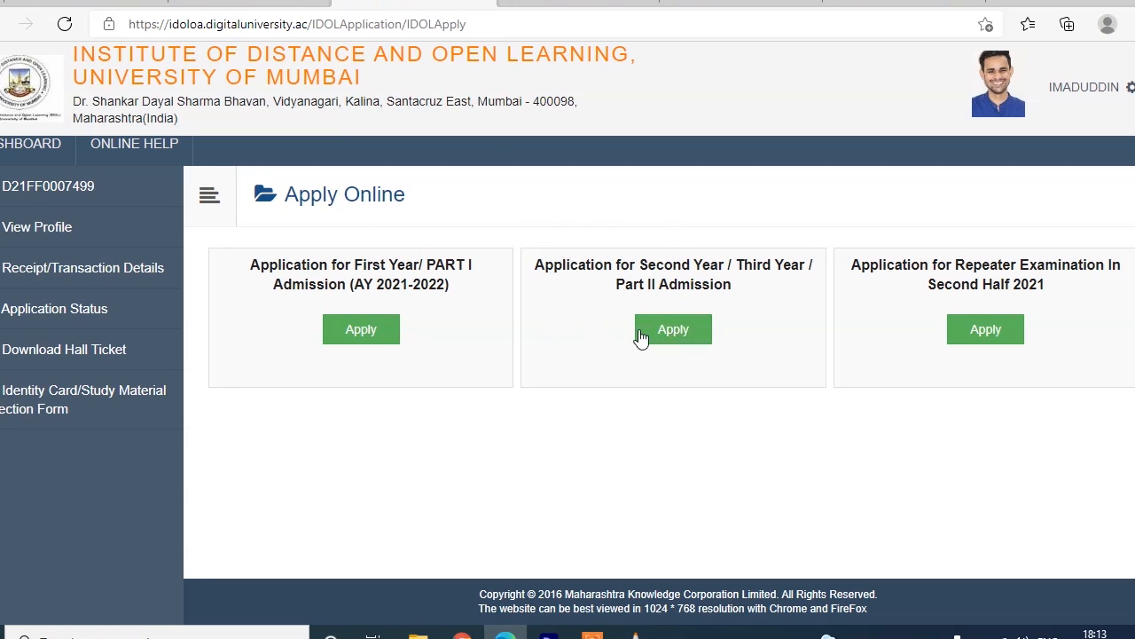
click(675, 335)
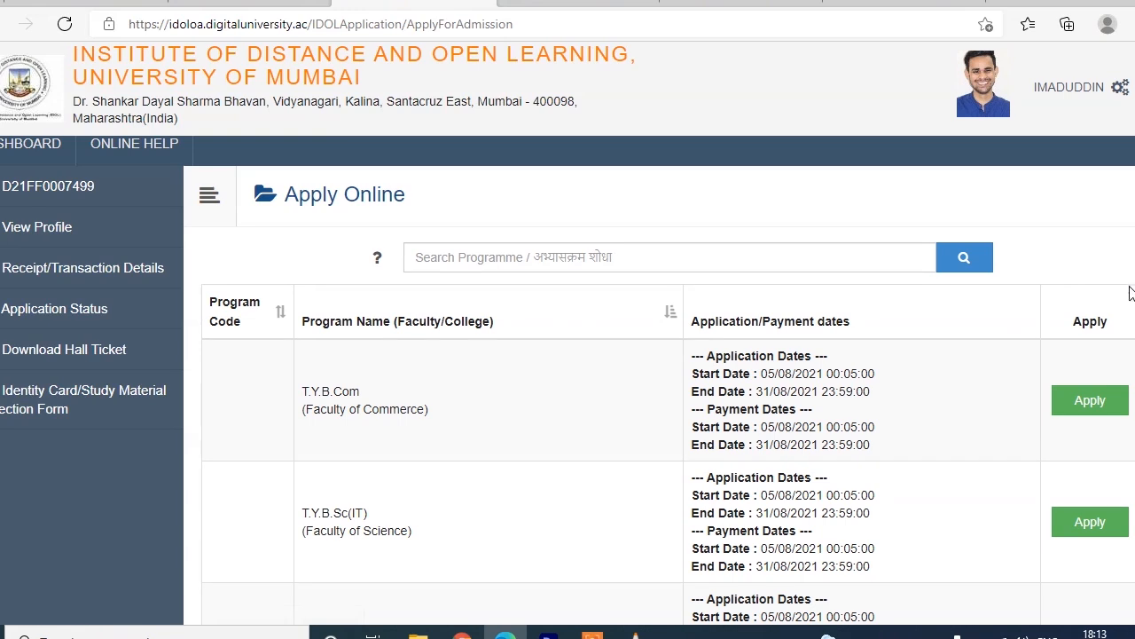
Apply for T.Y.B.Com and agree to its minimum eligibility criteria
scroll(1129, 289, down, 2)
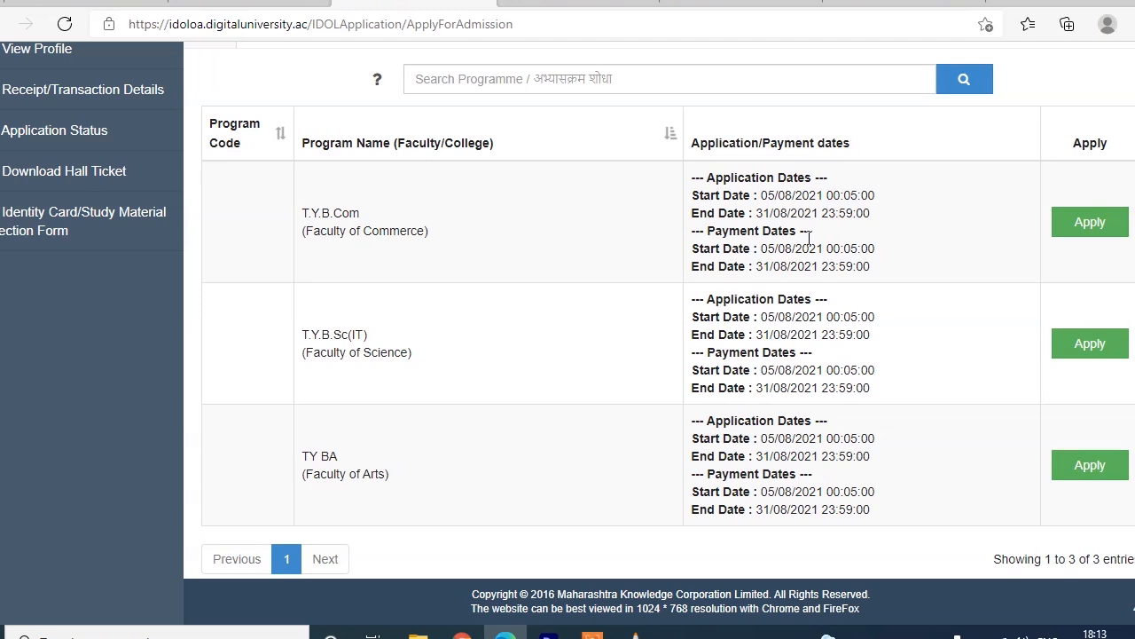
click(1082, 224)
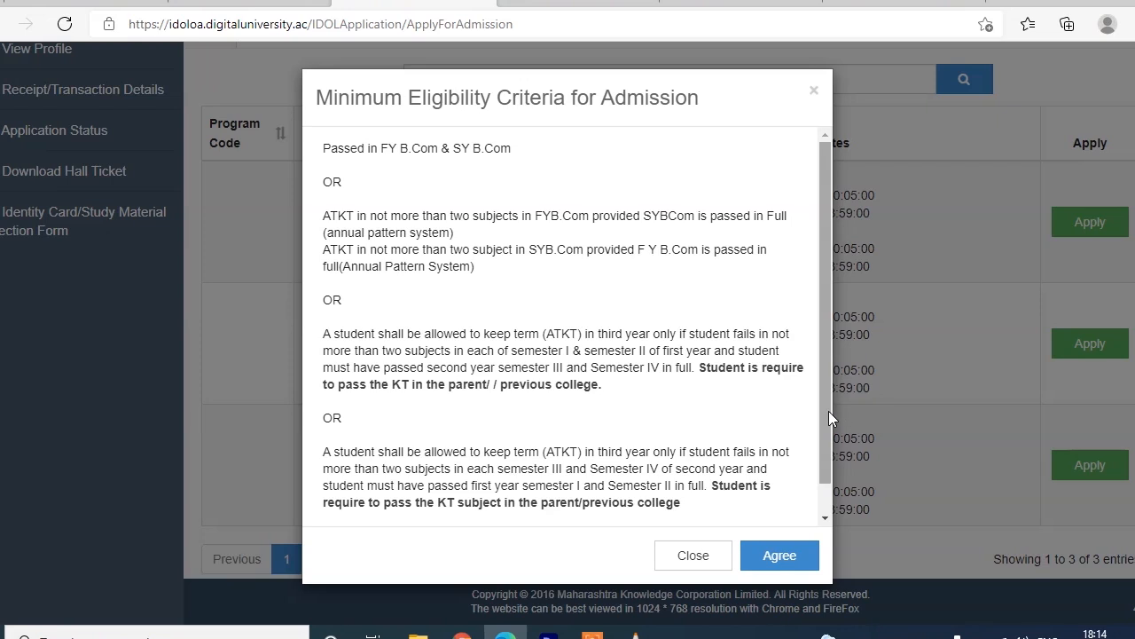
right_click(828, 411)
click(795, 470)
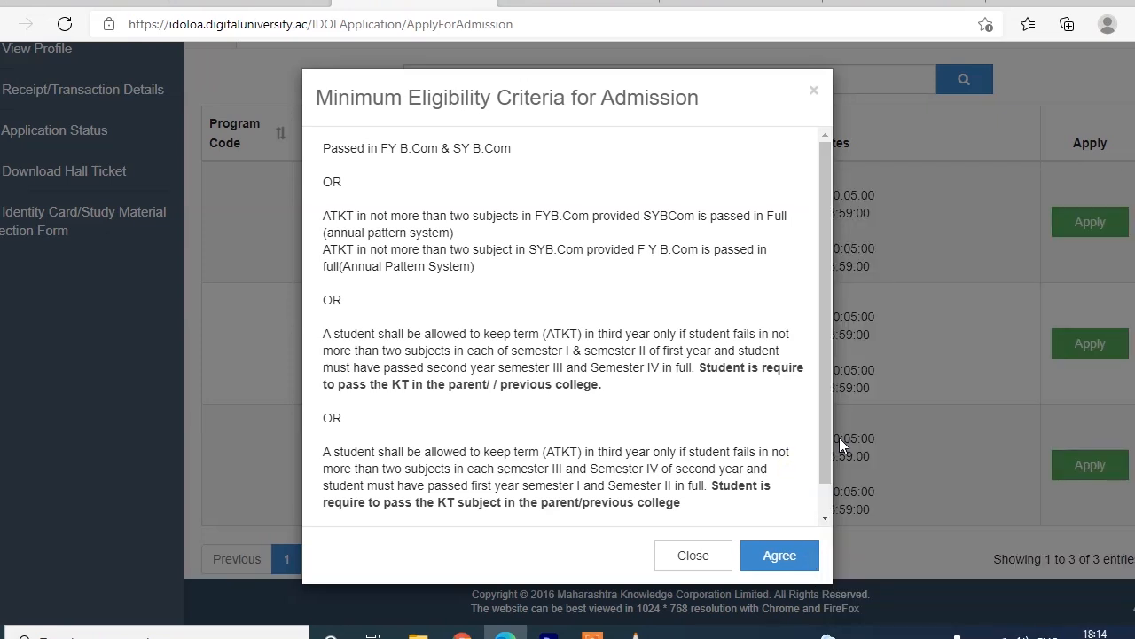
scroll(824, 445, down, 1)
click(789, 556)
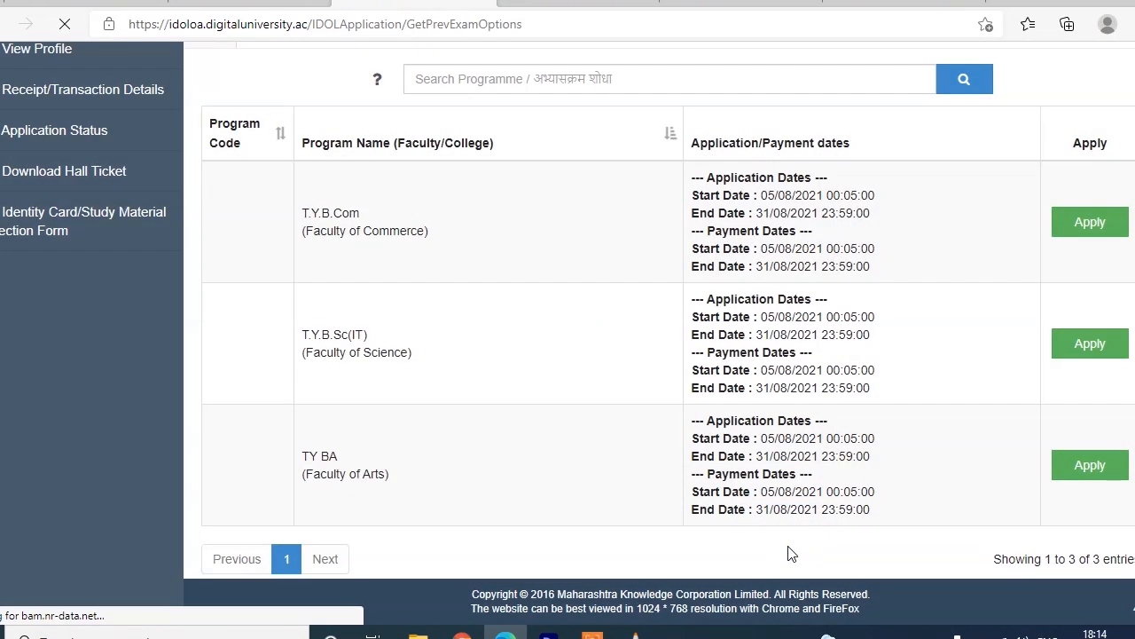
Choose IDOL as where both the prerequisite exam and the last exam were passed
scroll(690, 327, down, 1)
scroll(575, 374, down, 7)
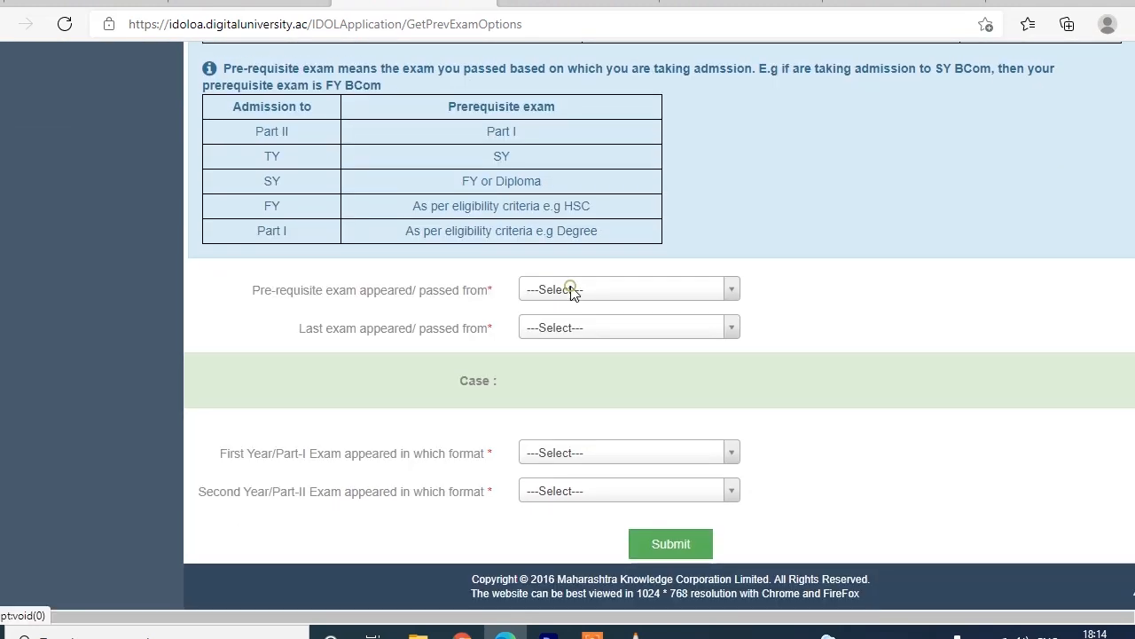
click(573, 293)
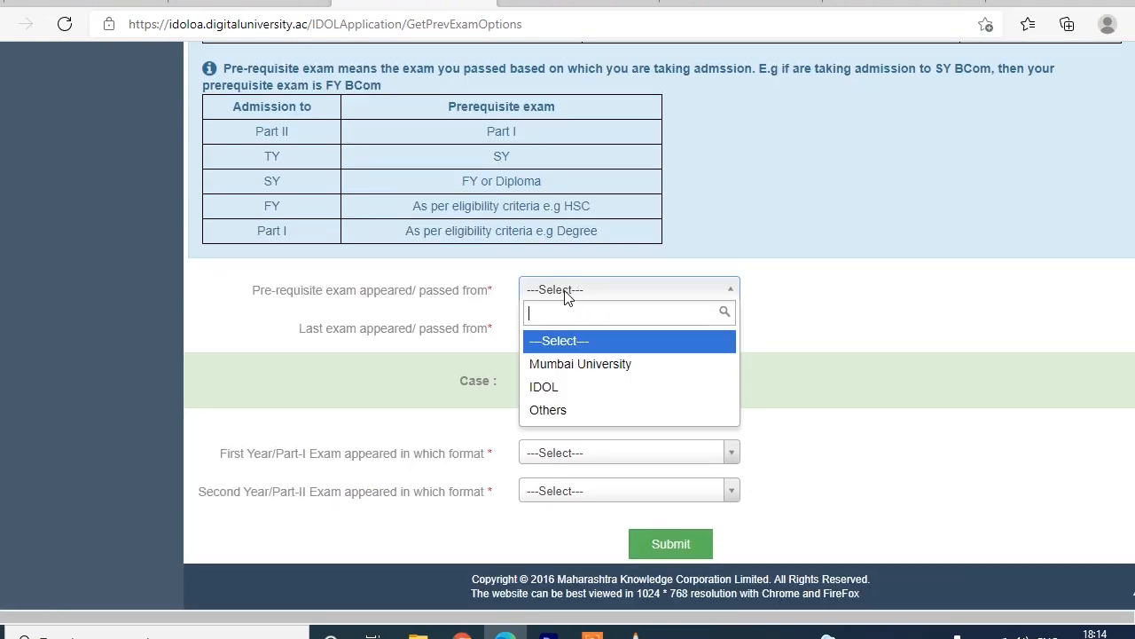
click(554, 364)
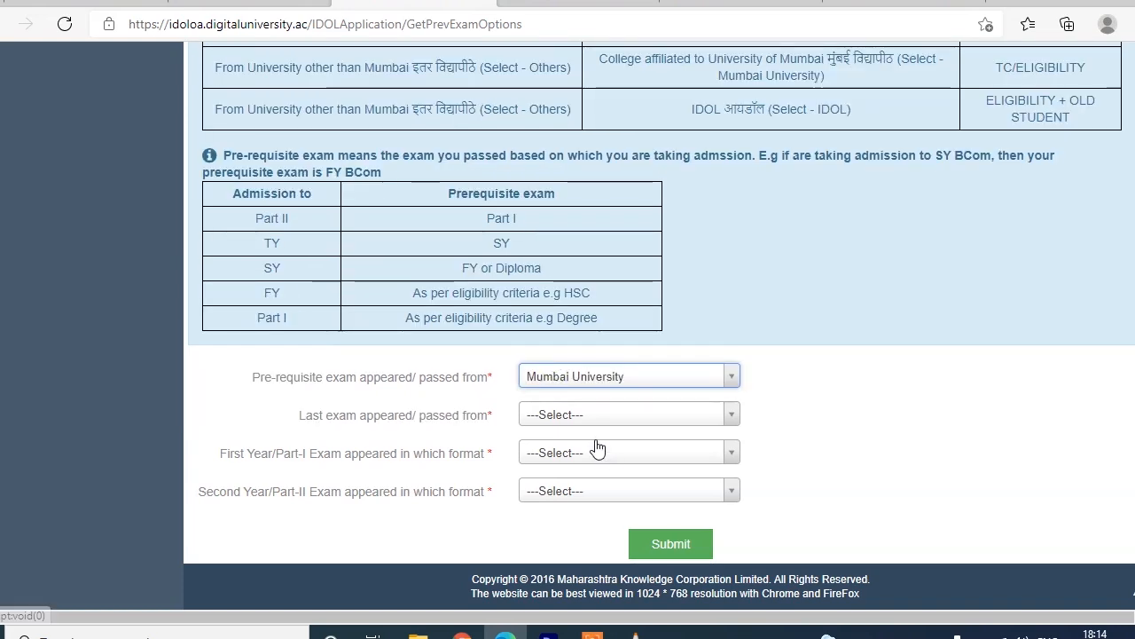
click(581, 415)
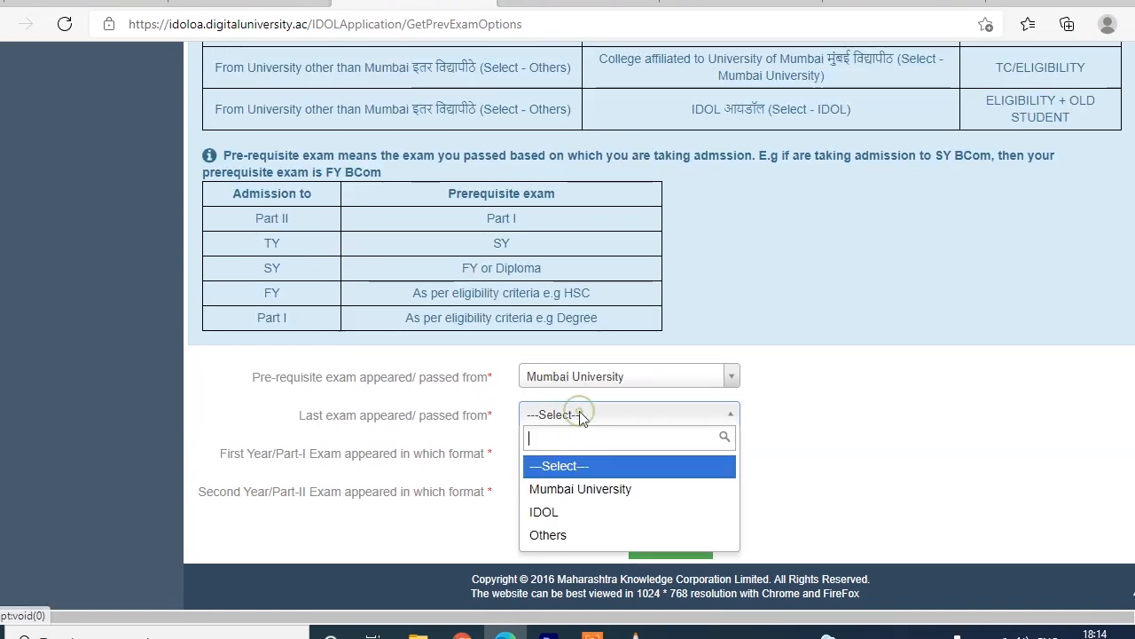
click(577, 491)
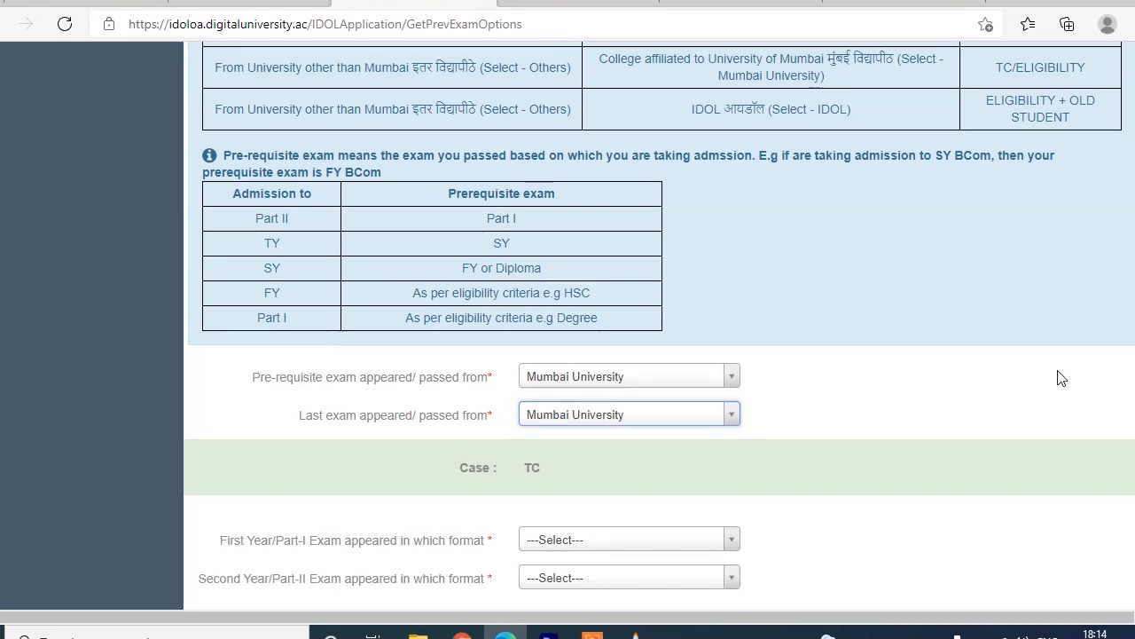
scroll(717, 316, down, 1)
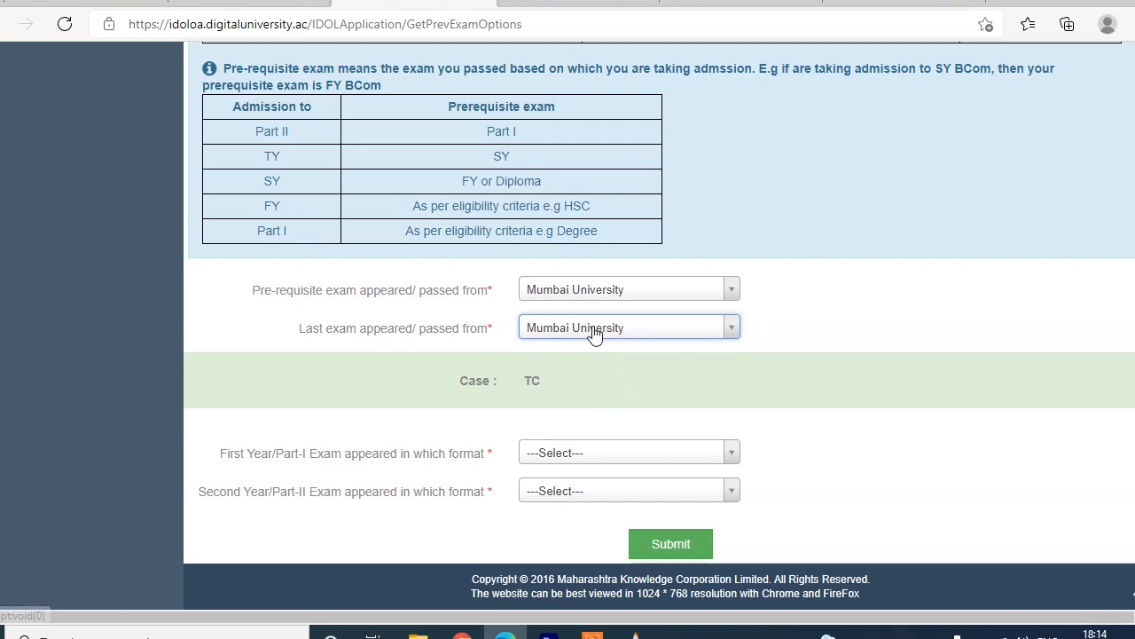
click(583, 301)
click(559, 389)
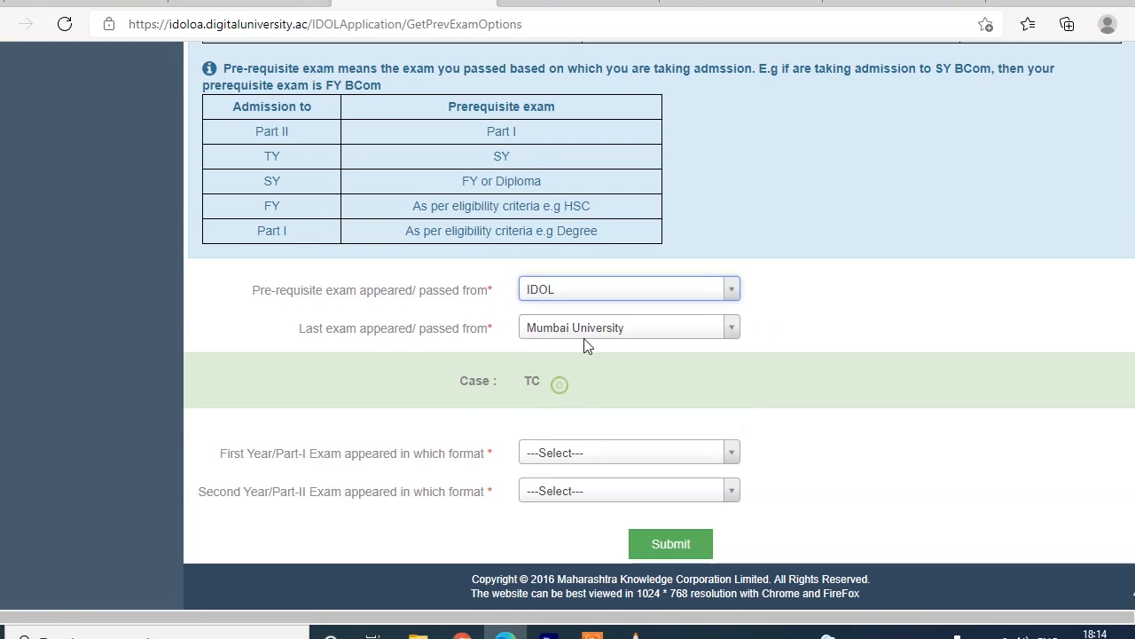
click(577, 327)
click(557, 405)
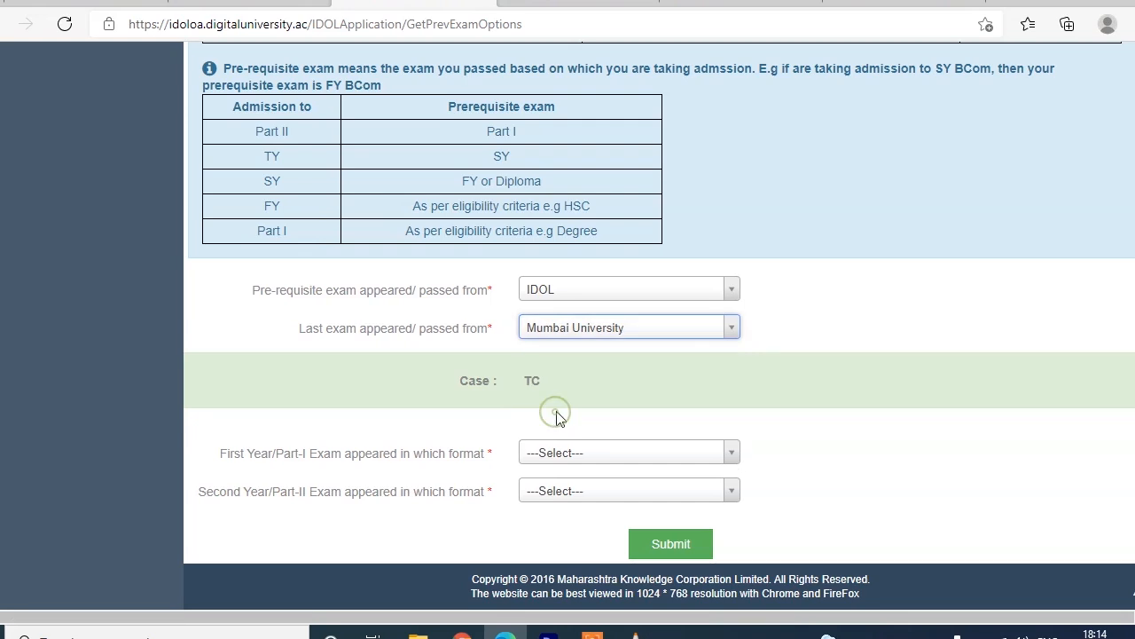
click(582, 334)
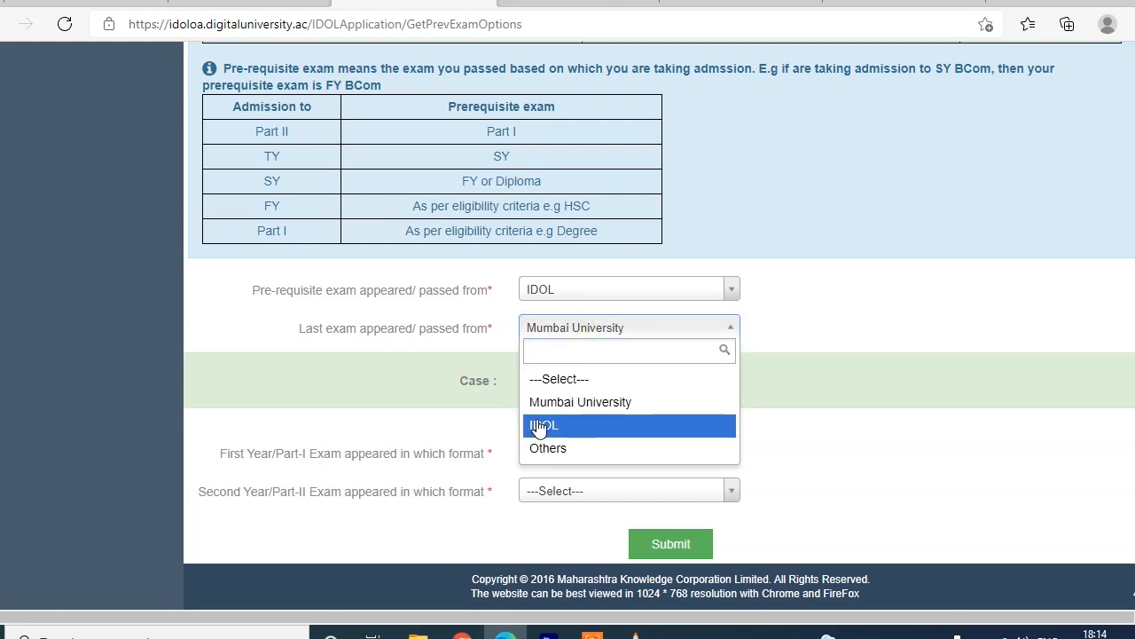
click(538, 423)
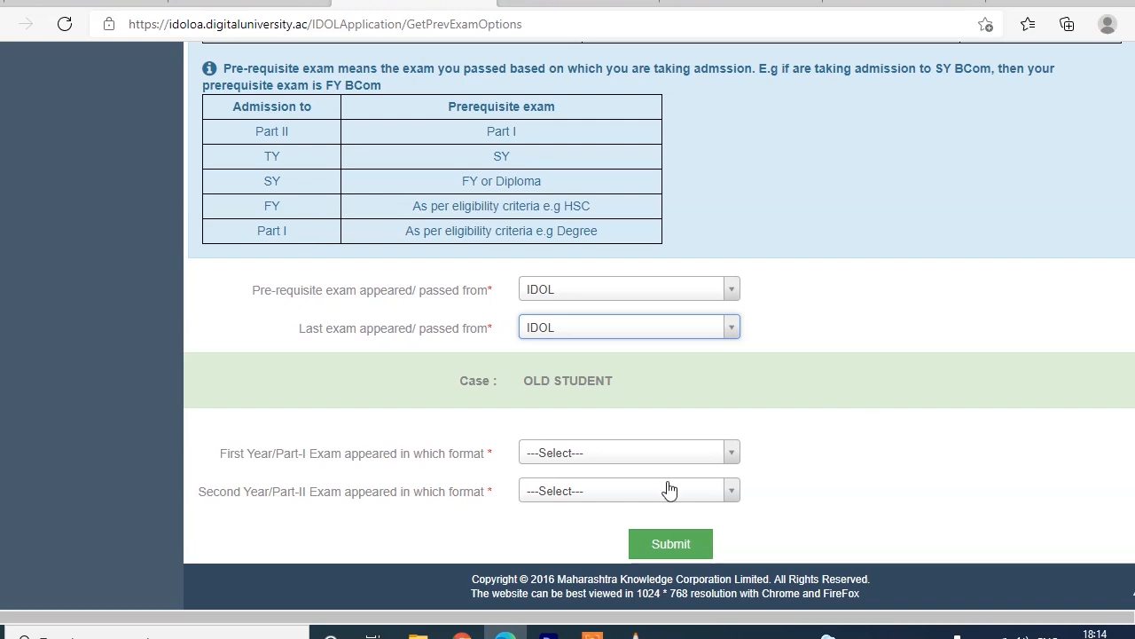
Restore IDOL as the prerequisite exam source after an accidental change, keeping IDOL for the last exam
click(561, 456)
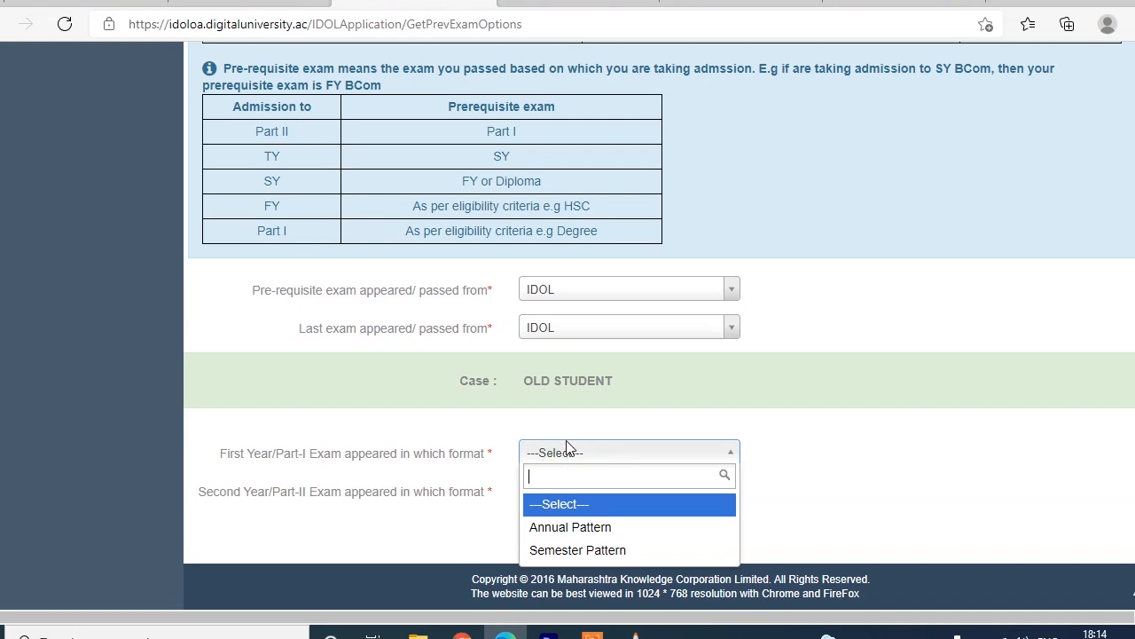
click(569, 394)
click(555, 290)
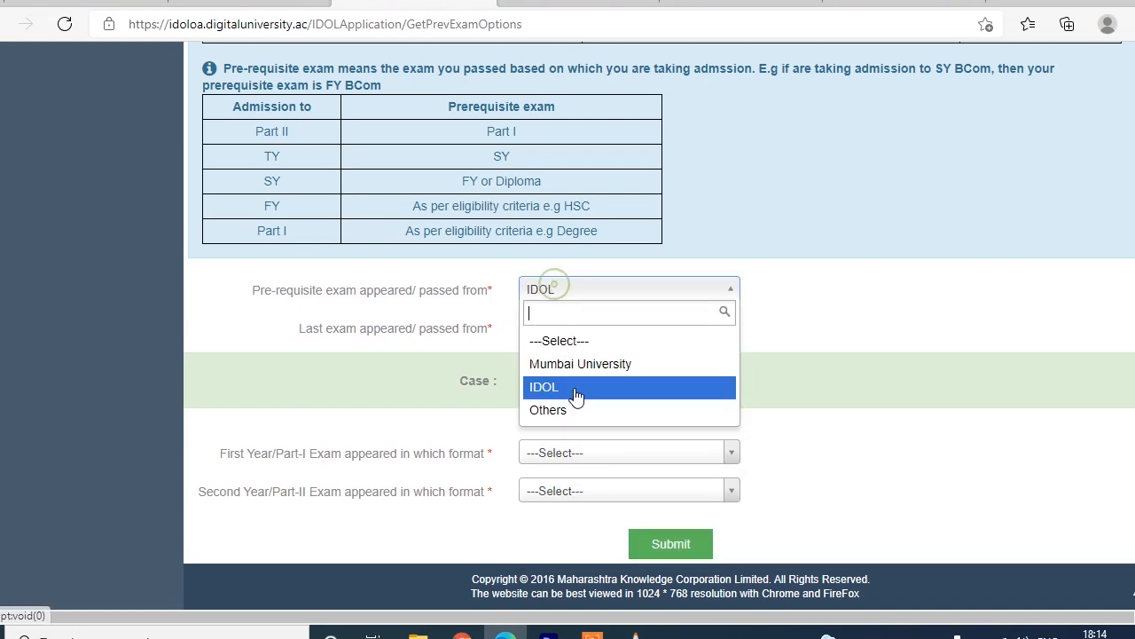
key(Up)
key(Return)
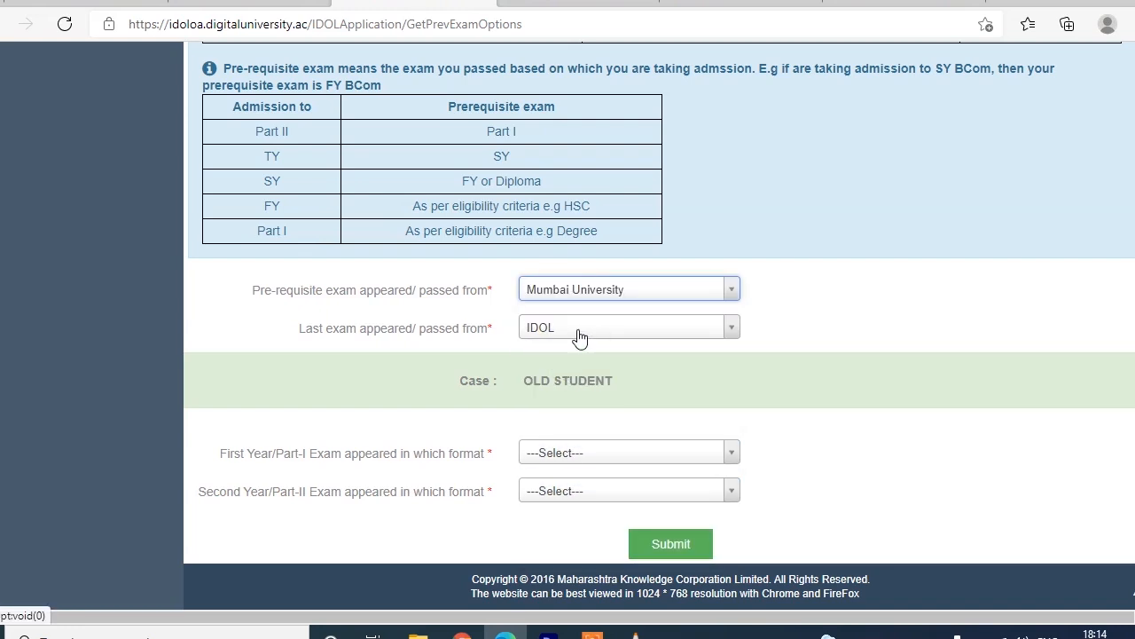
click(580, 331)
click(560, 292)
click(559, 291)
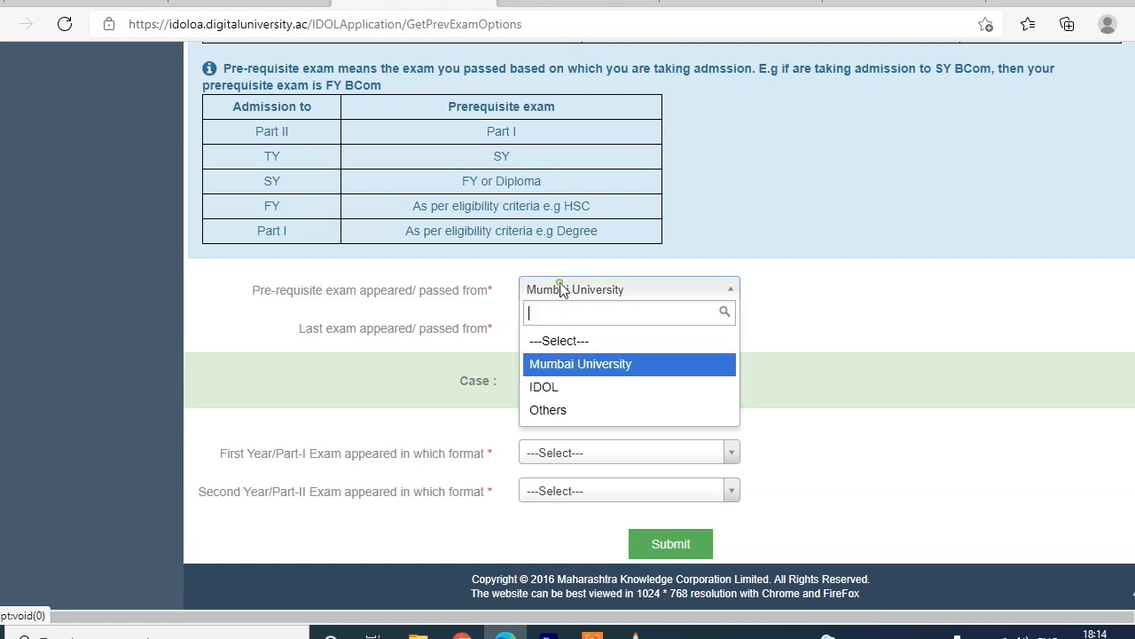
click(559, 294)
click(555, 296)
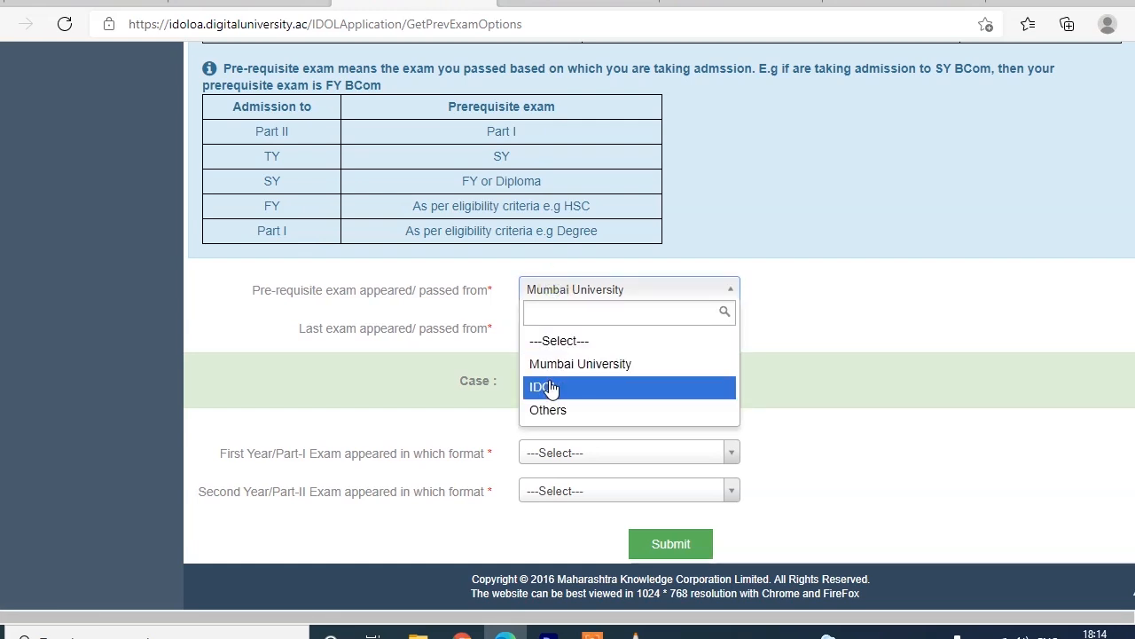
click(587, 388)
Set First and Second Year exam formats to Annual Pattern and submit the previous-exam options
click(556, 456)
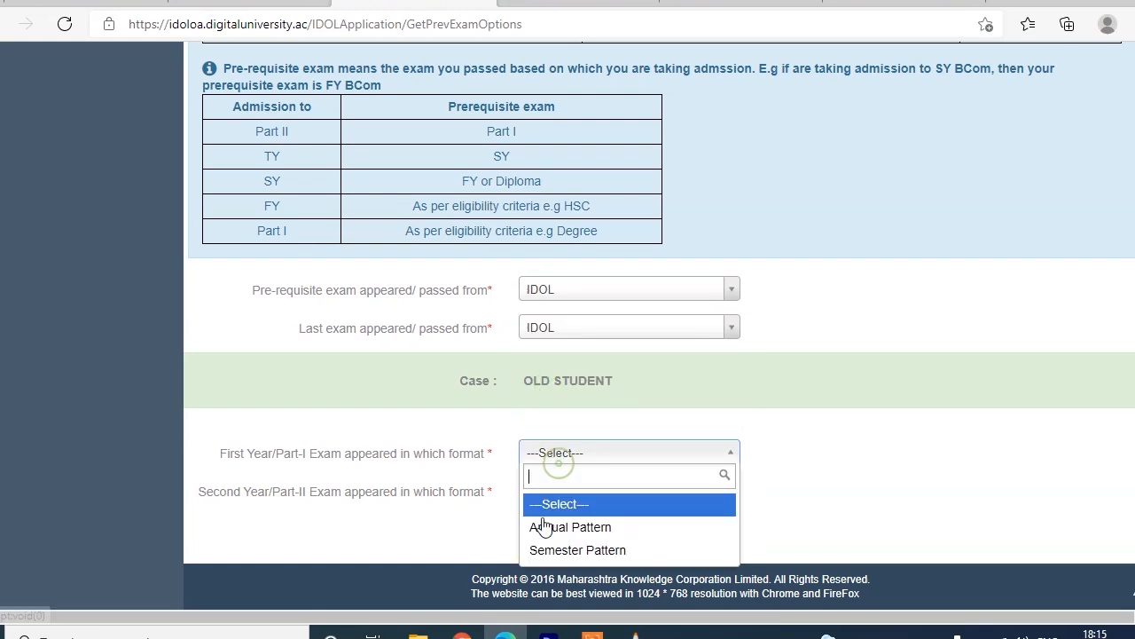
click(546, 527)
click(568, 492)
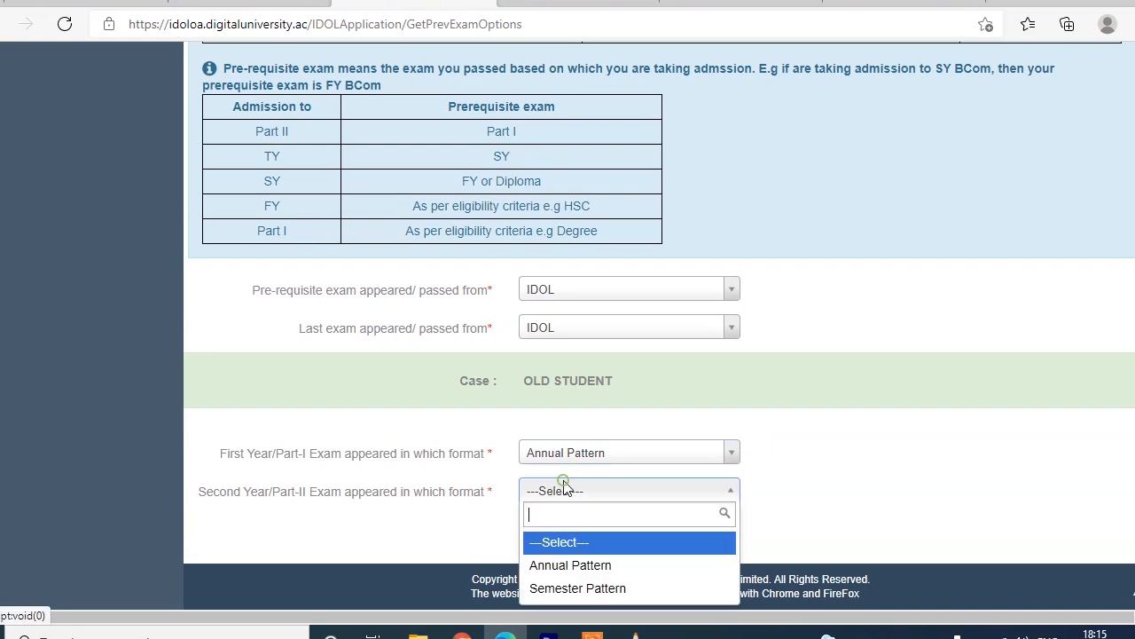
click(552, 568)
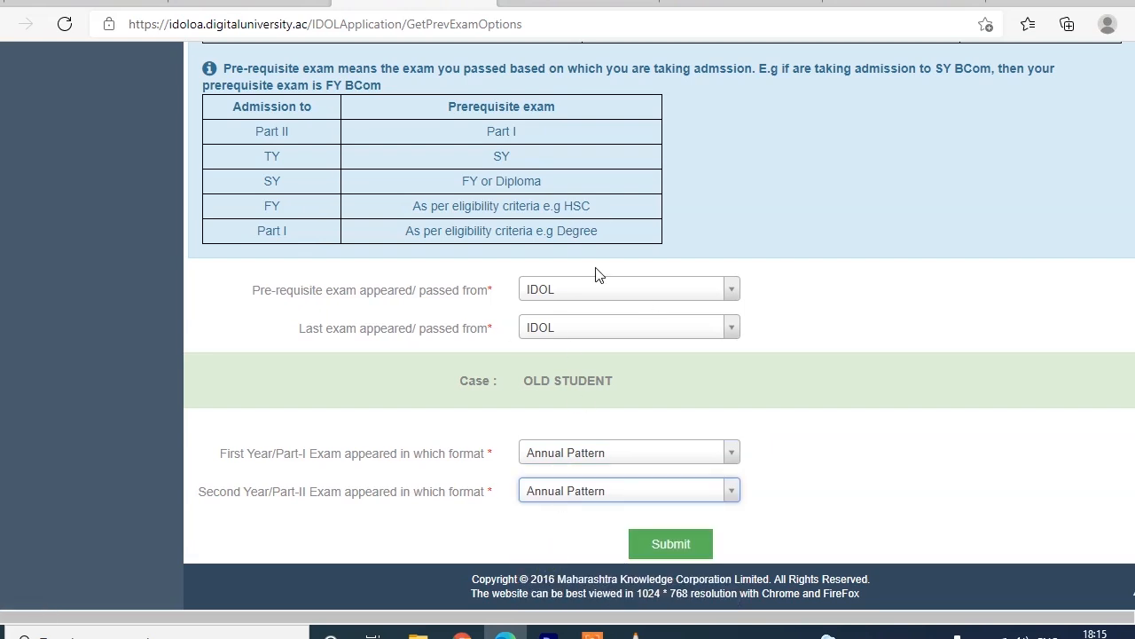
click(671, 544)
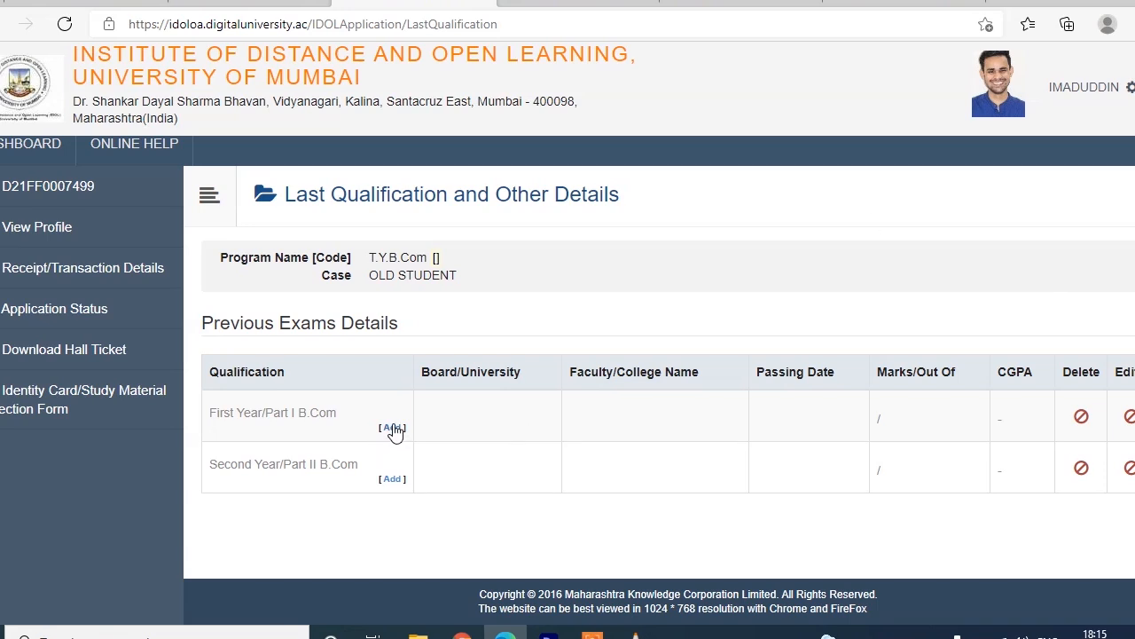
Add the First Year exam with University of Mumbai and college IDOL, then find and select IDOL's address online
click(394, 429)
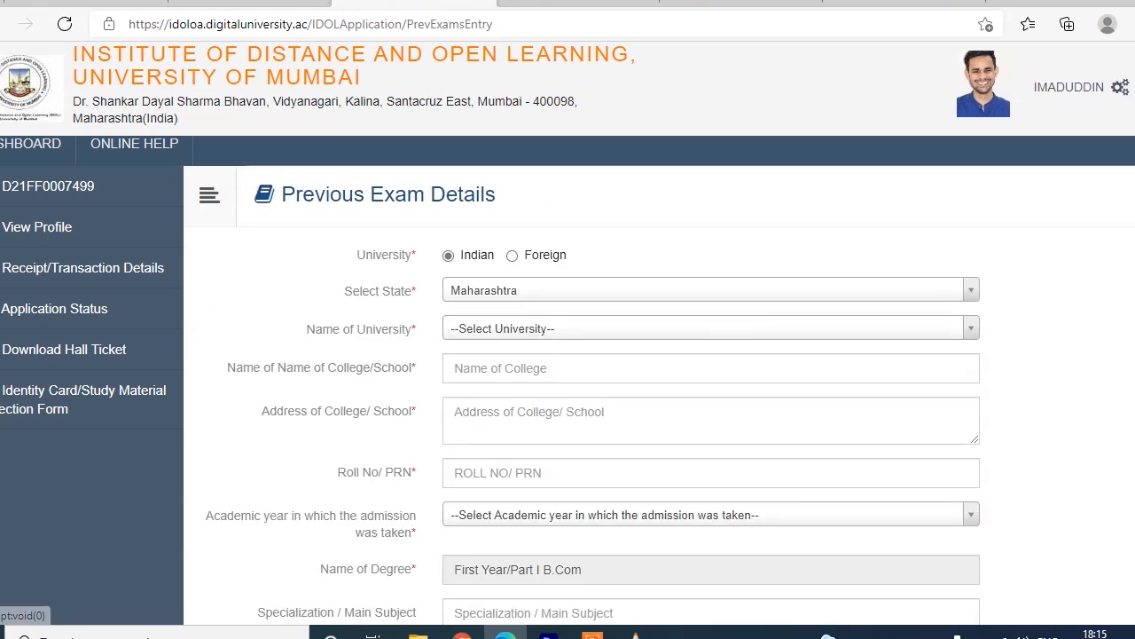
scroll(754, 266, down, 1)
click(558, 249)
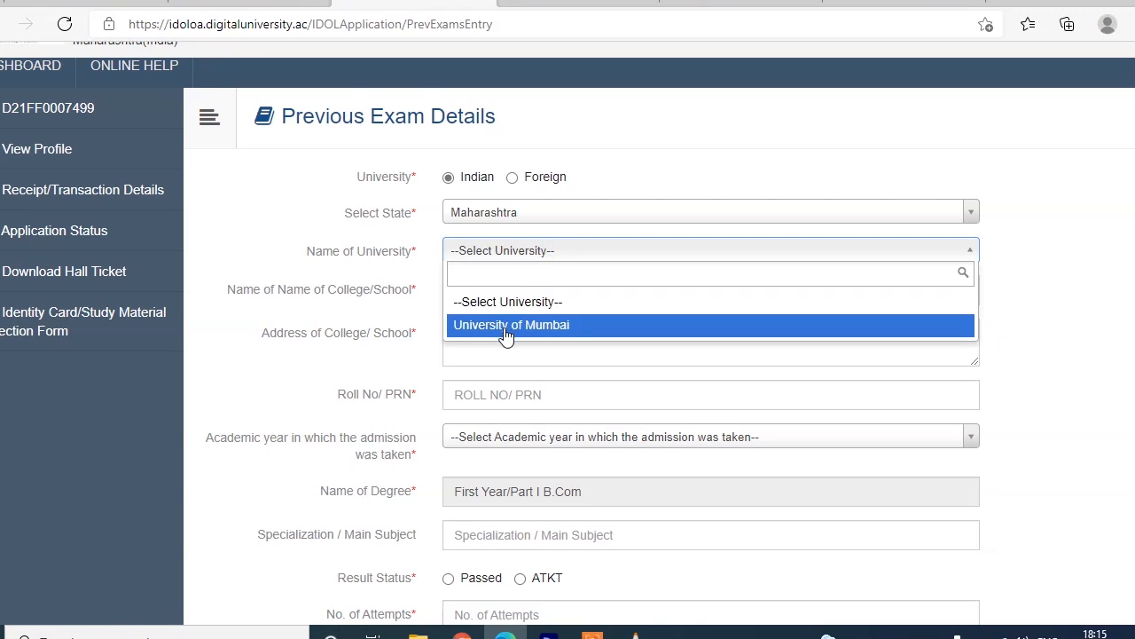
click(507, 325)
click(465, 284)
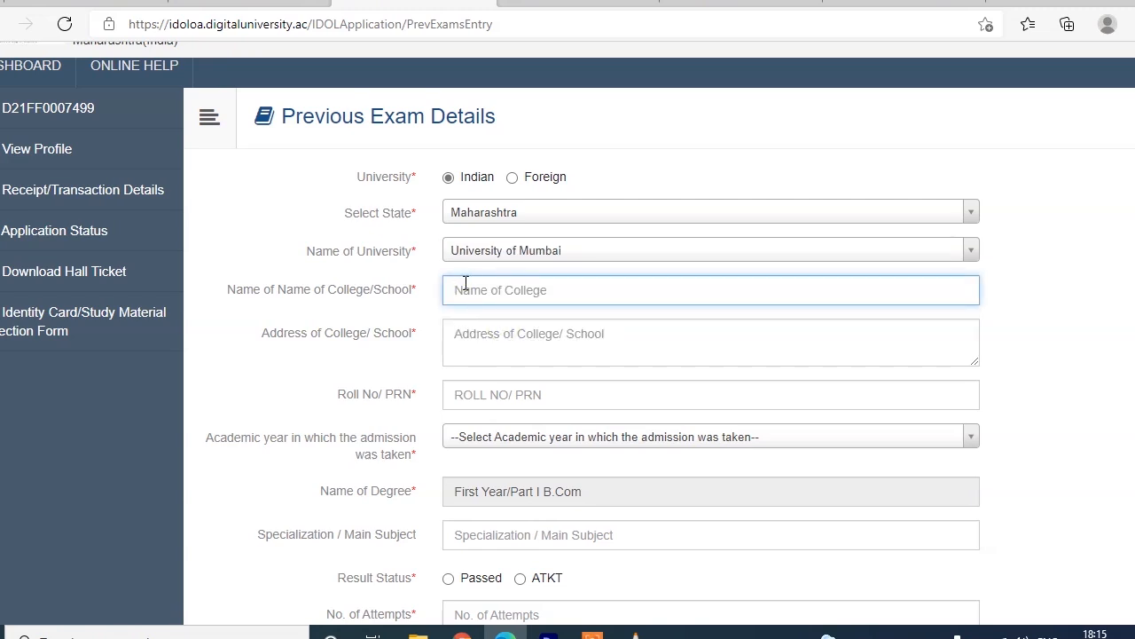
text(I)
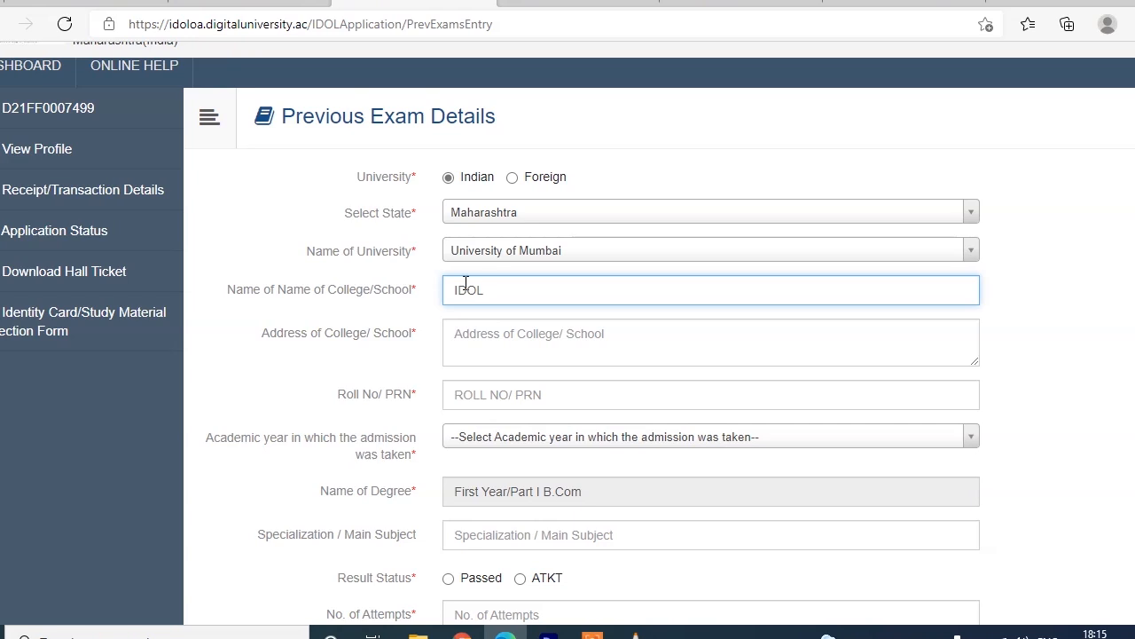
text(DOL)
key(Tab)
click(900, 4)
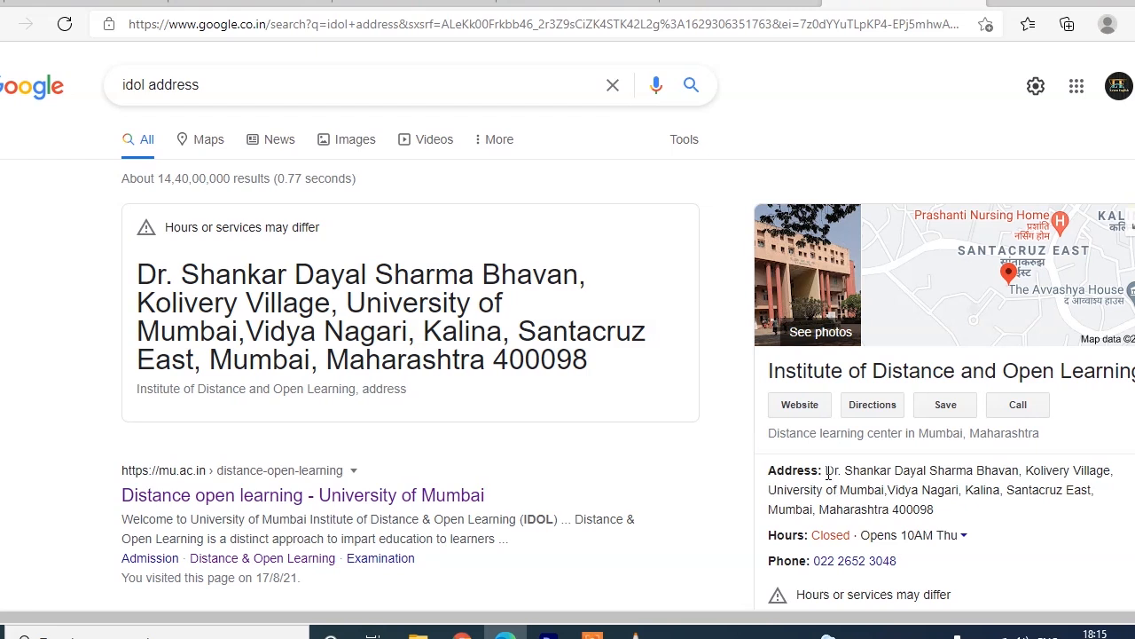
drag(828, 473, 933, 504)
key(ctrl+c)
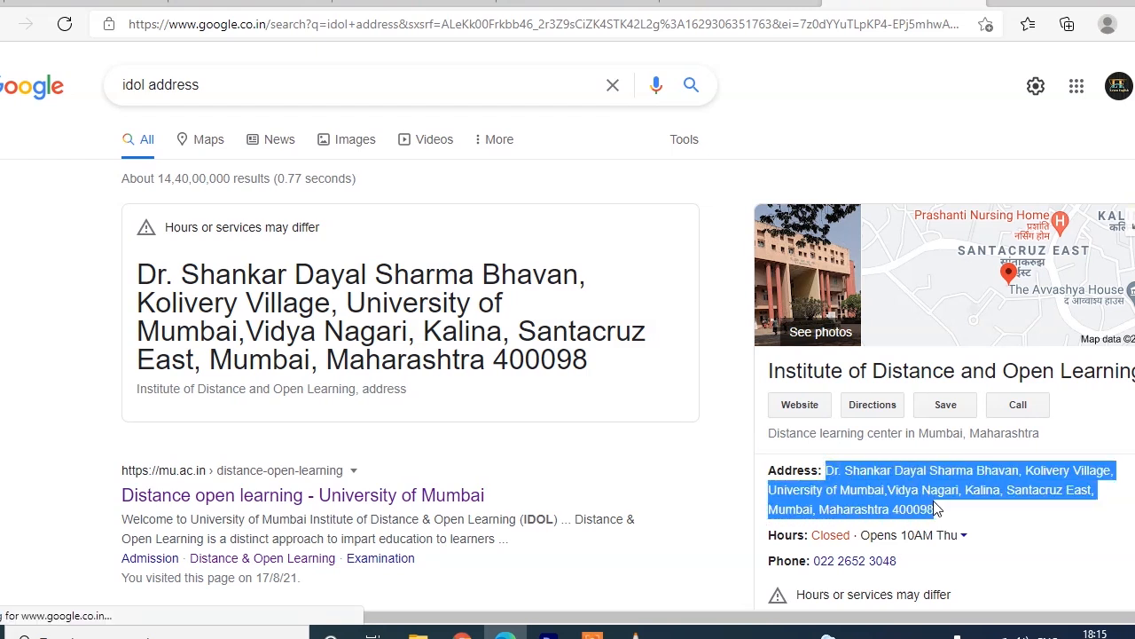
Paste IDOL's Kalina, Santacruz East, Mumbai 400098 address into the Address of College field
click(415, 2)
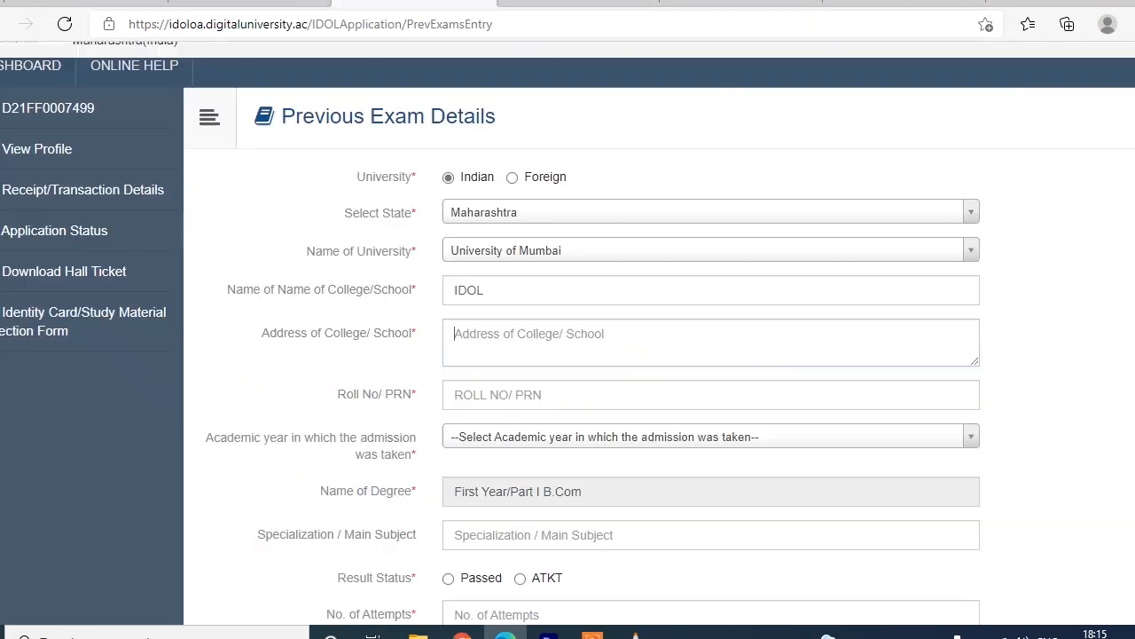
click(557, 330)
key(ctrl+v)
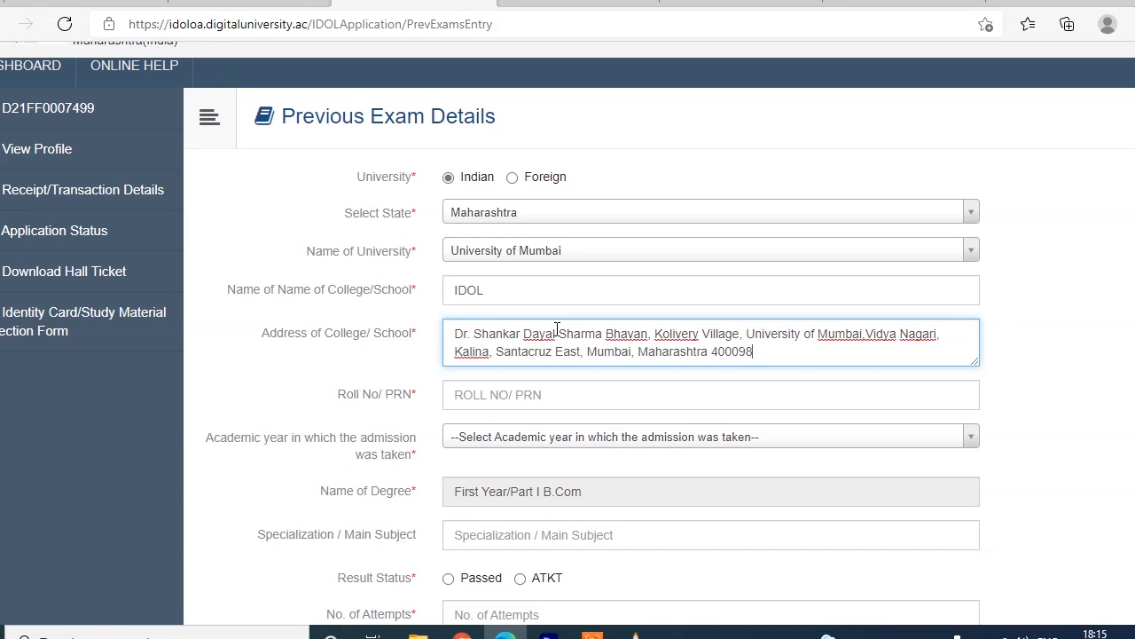
key(Tab)
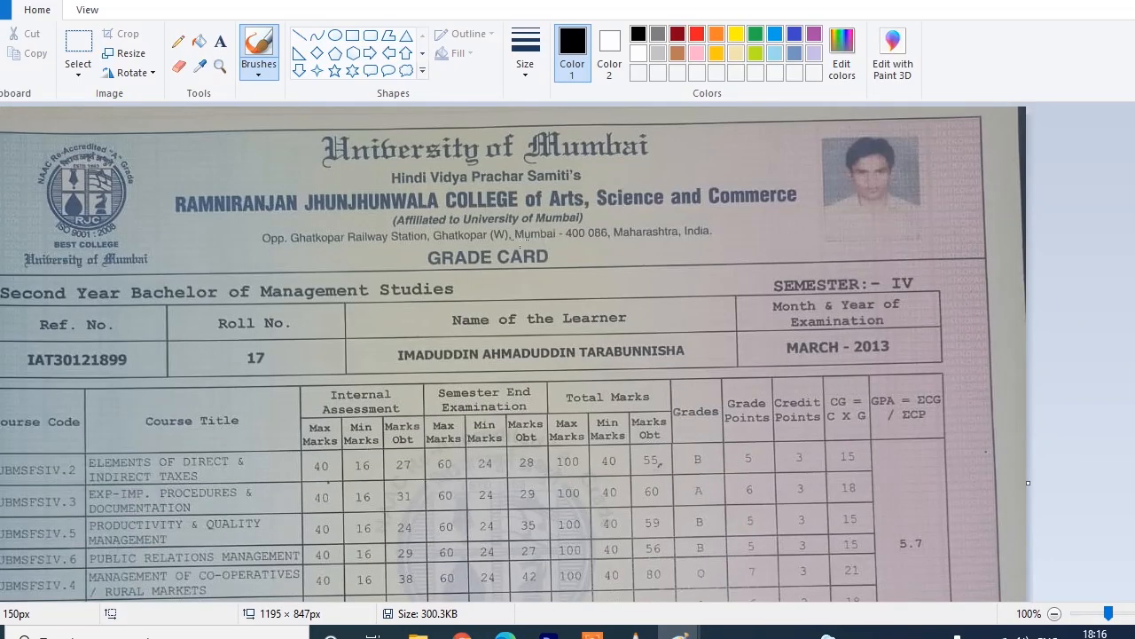
scroll(513, 350, down, 5)
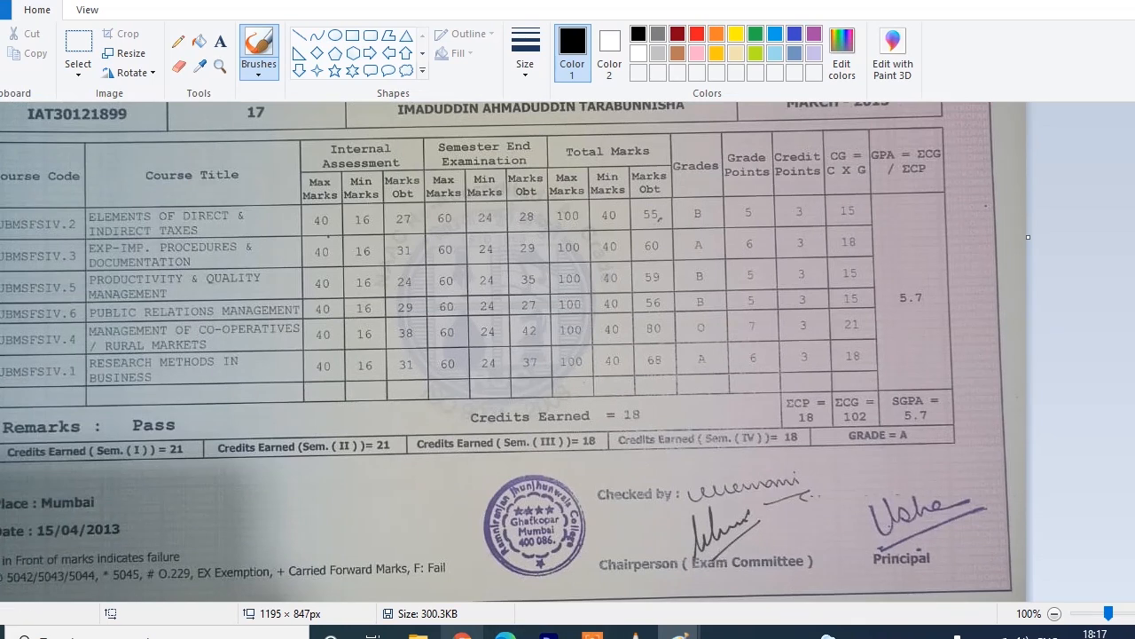
click(505, 635)
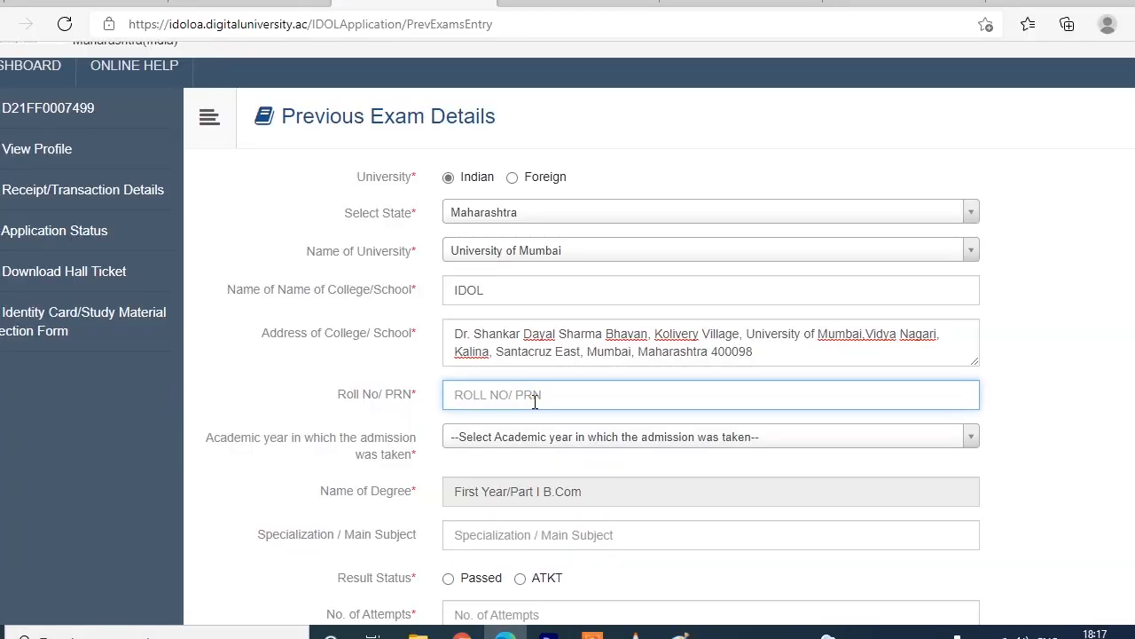
Enter the roll number and choose 2019-2020 as the academic year
text(17)
key(Tab)
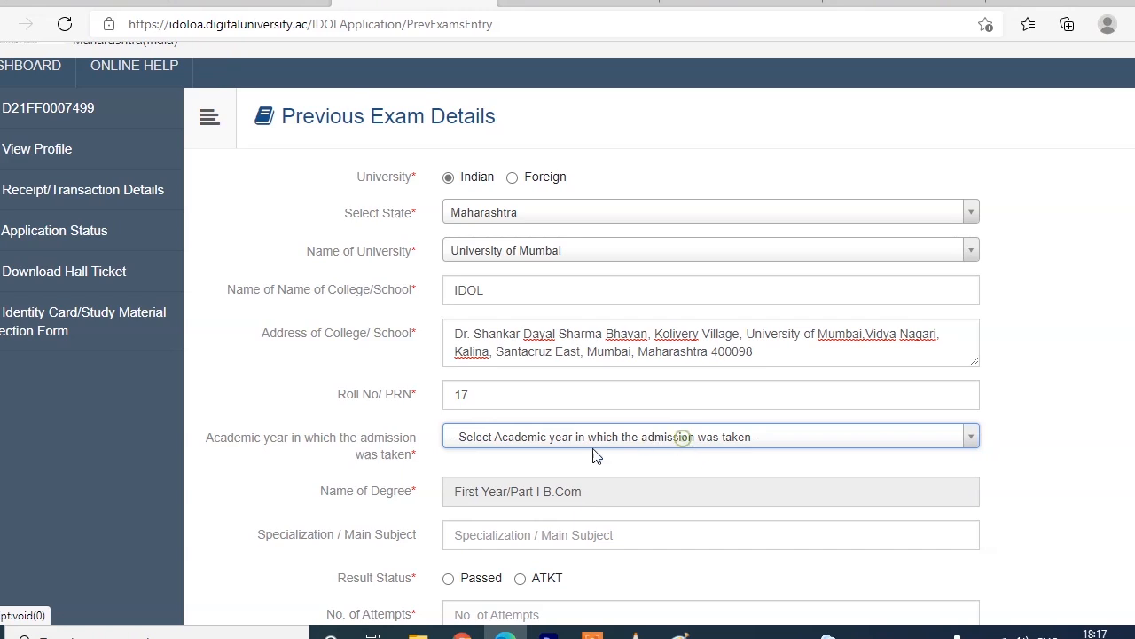
click(519, 437)
click(512, 438)
click(513, 438)
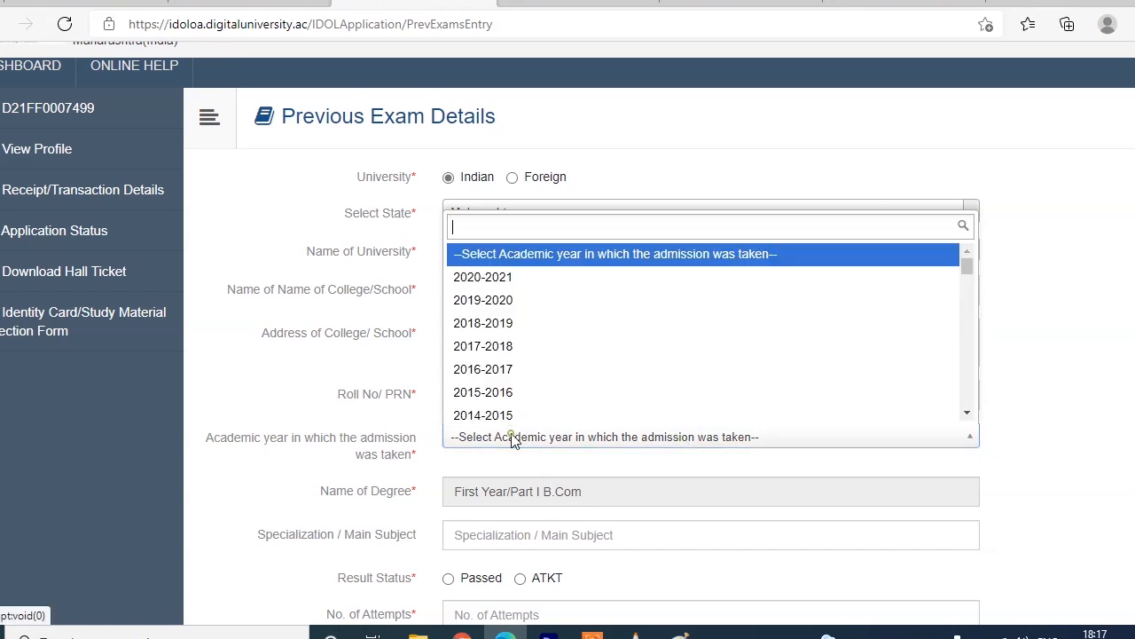
click(489, 299)
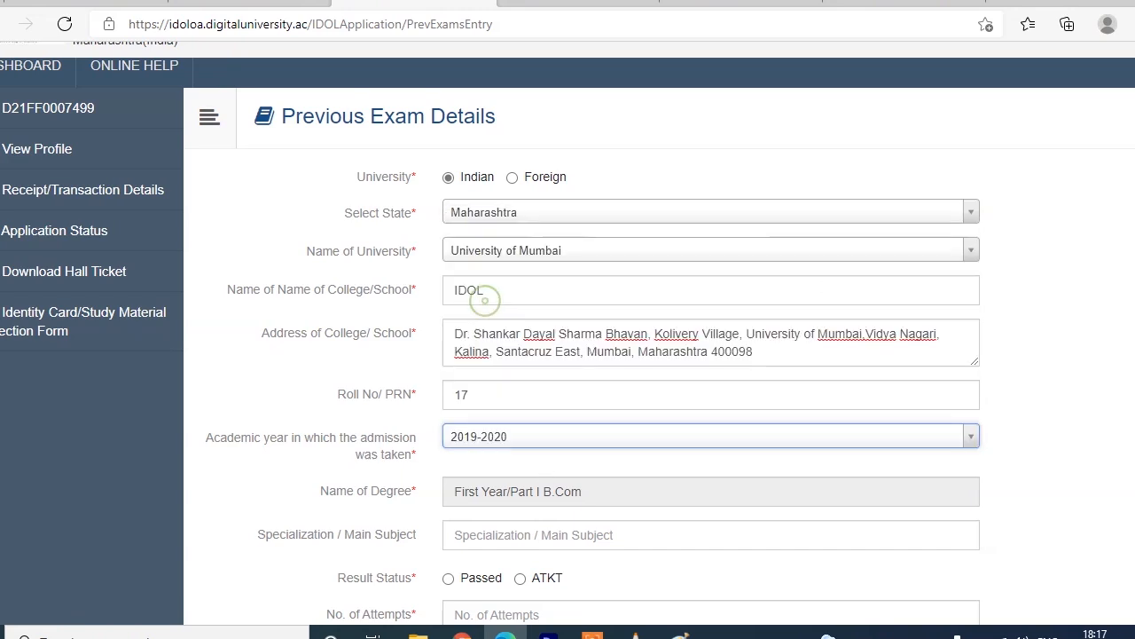
Mark the result as Passed in 1 attempt, in November 2020
scroll(777, 261, down, 3)
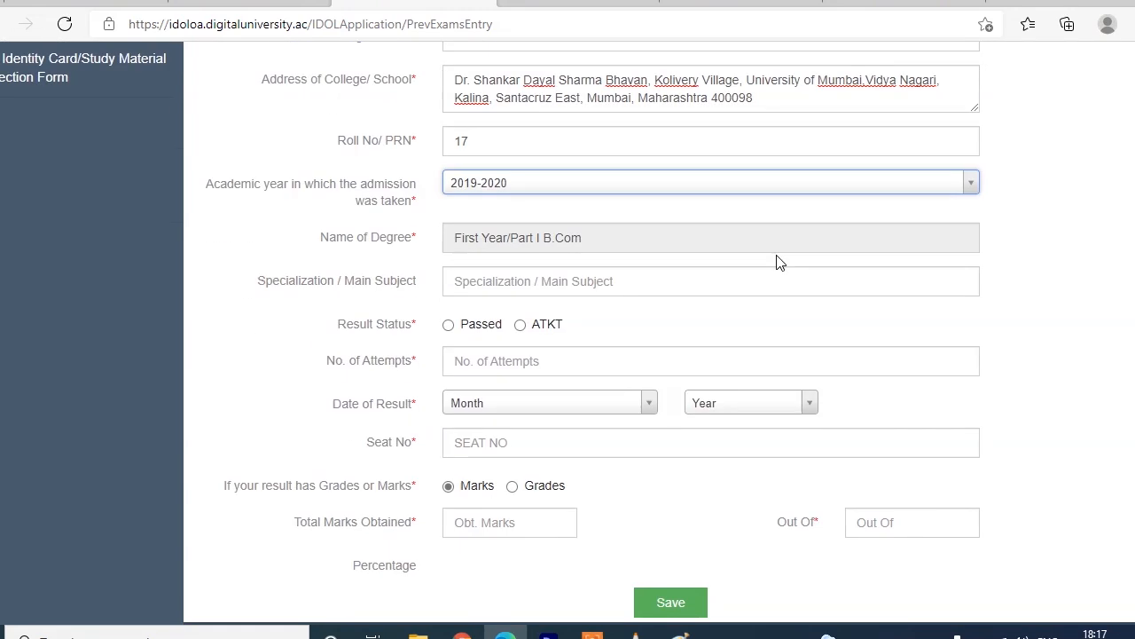
click(453, 326)
click(465, 364)
text(1)
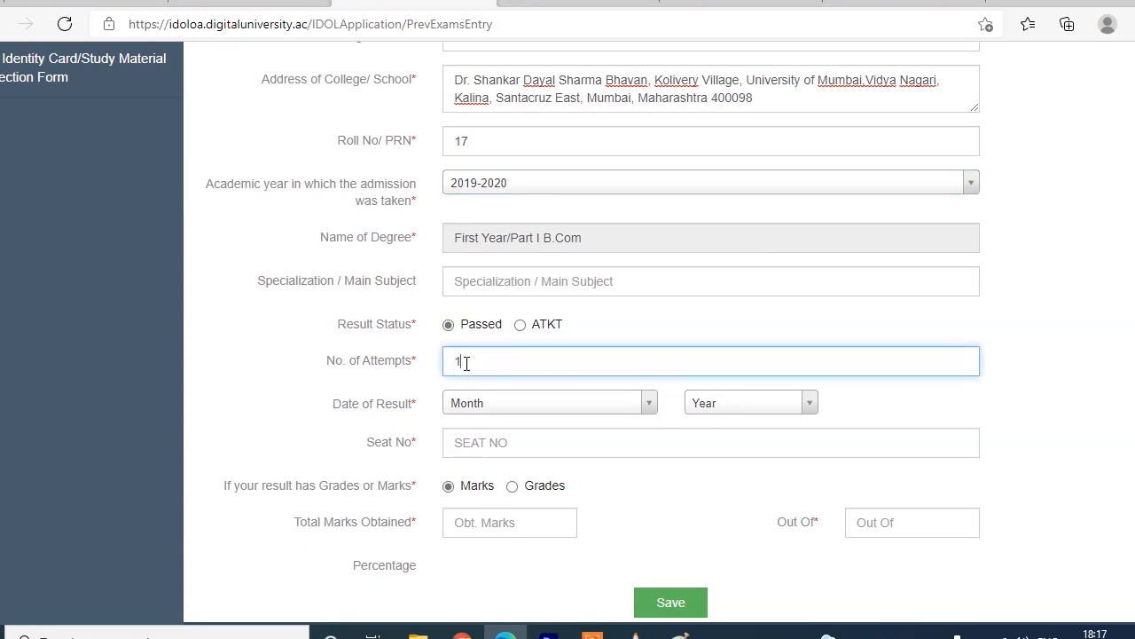
key(Tab)
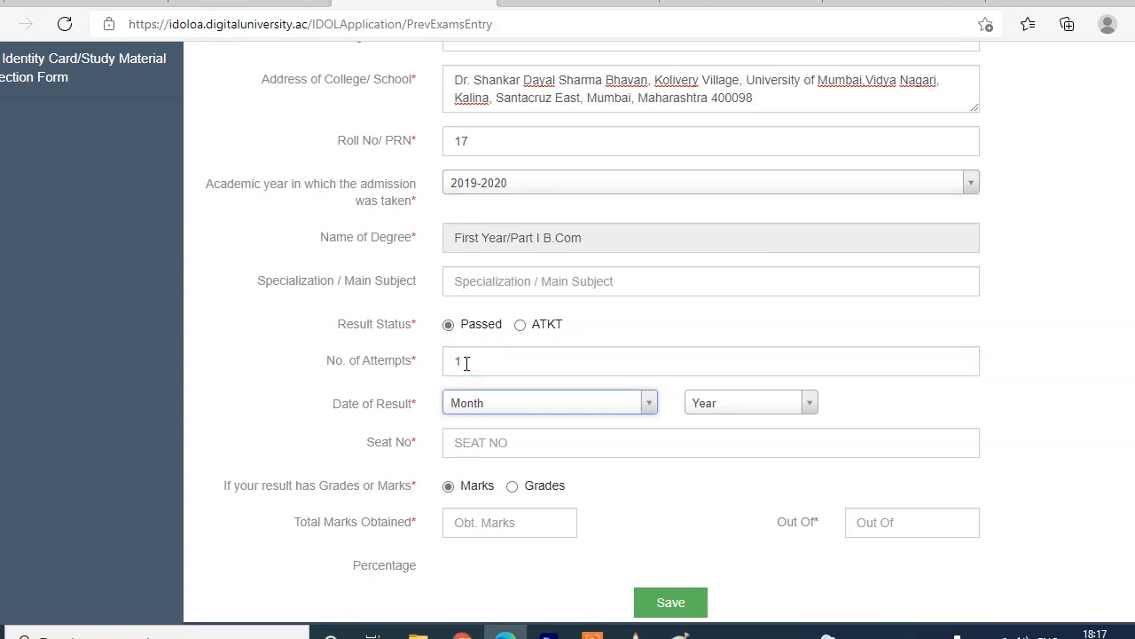
click(502, 401)
text(N)
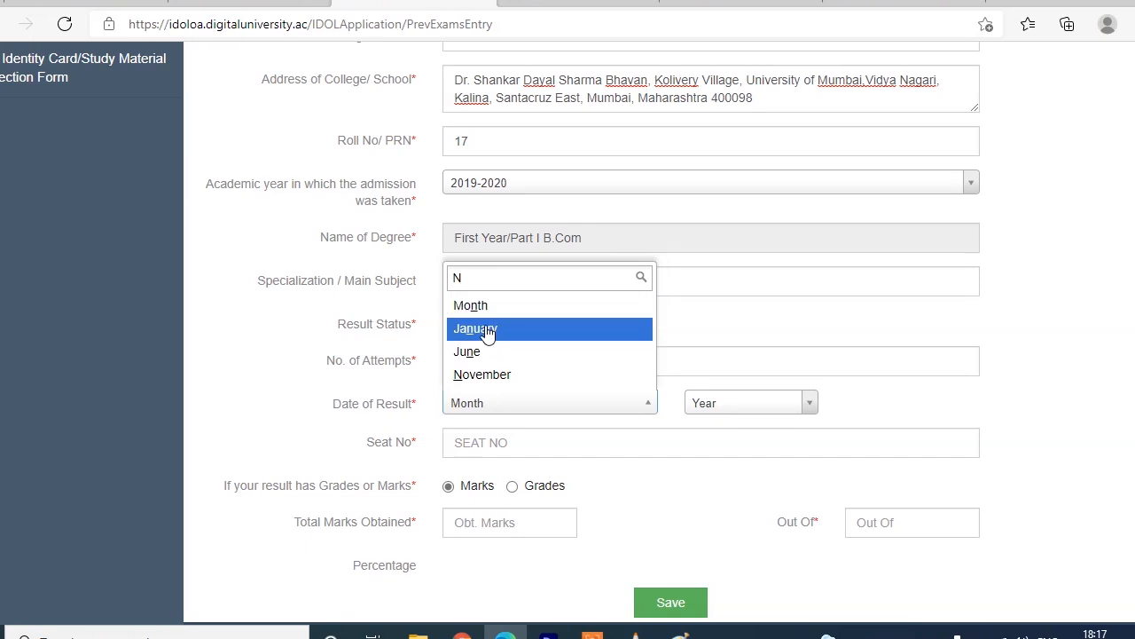
key(Down)
key(Down)
key(Return)
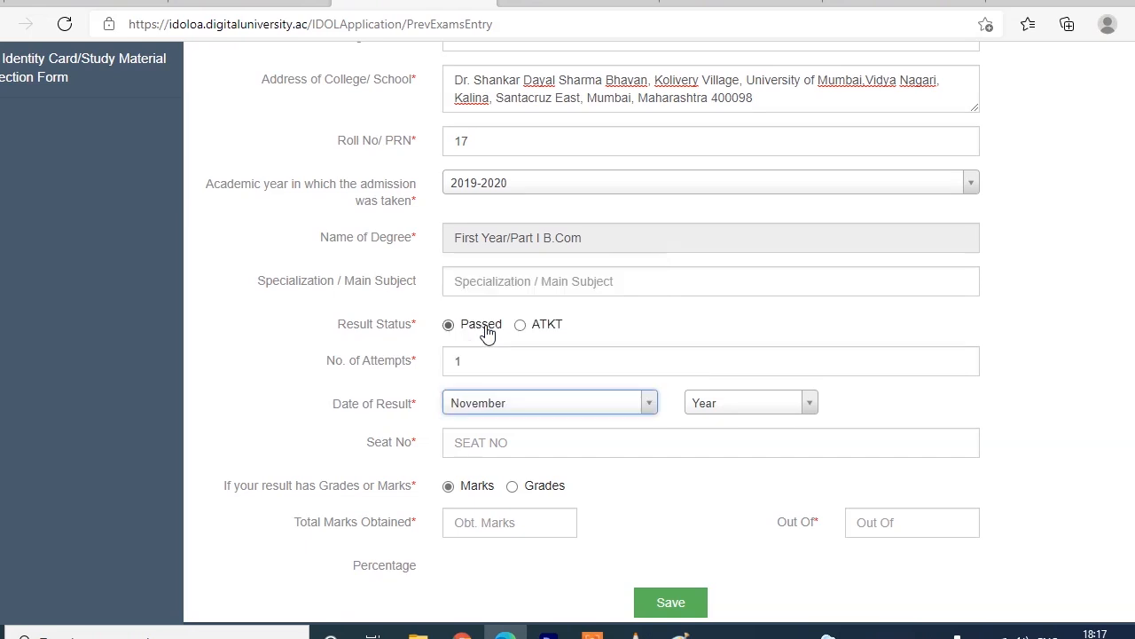
click(728, 405)
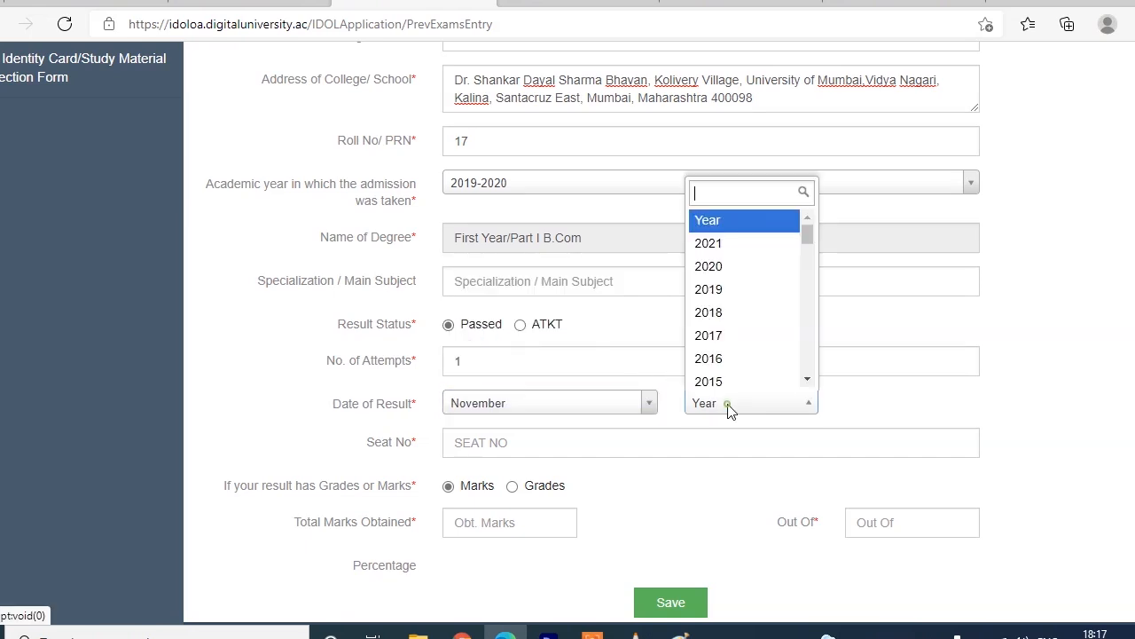
click(712, 277)
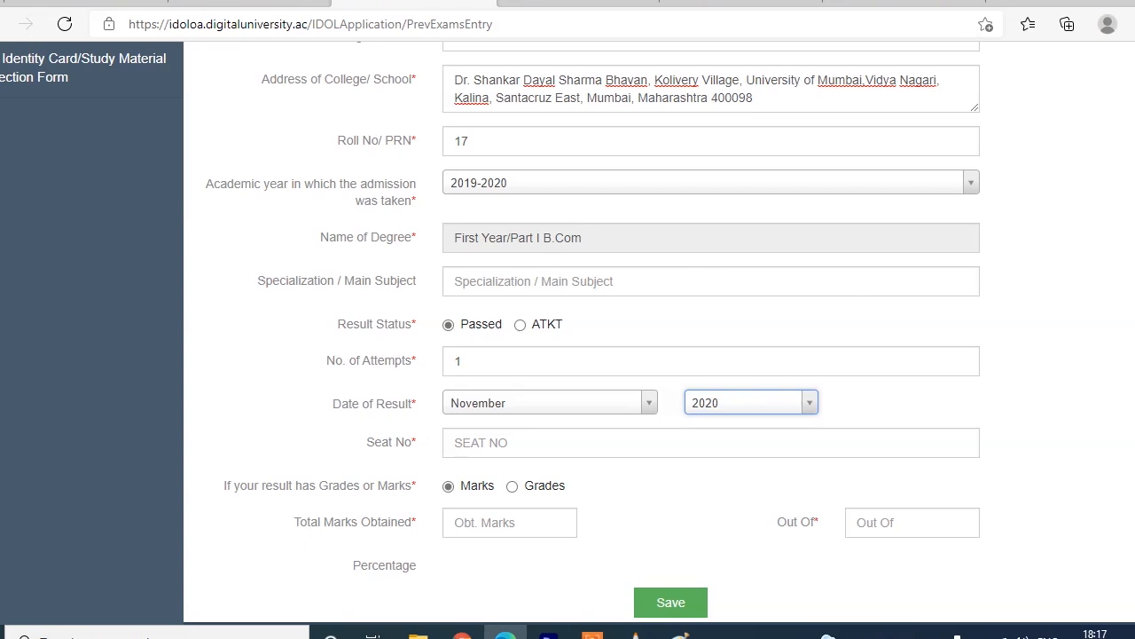
Enter the seat number and 432 marks out of 700, then save the First Year B.Com entry
scroll(553, 482, down, 1)
click(476, 403)
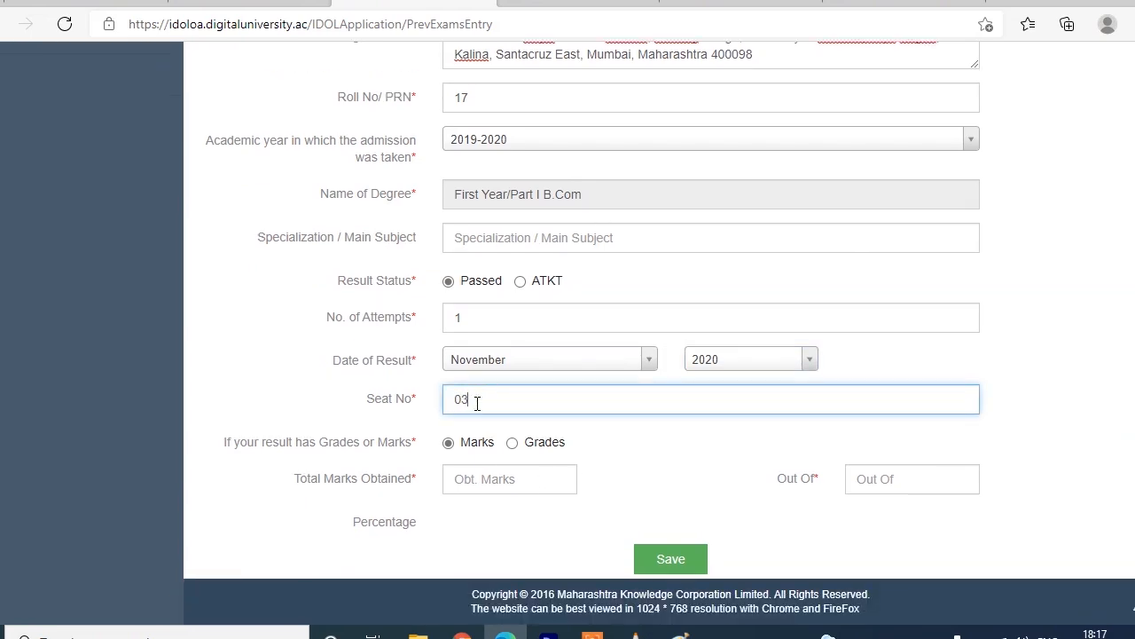
click(489, 479)
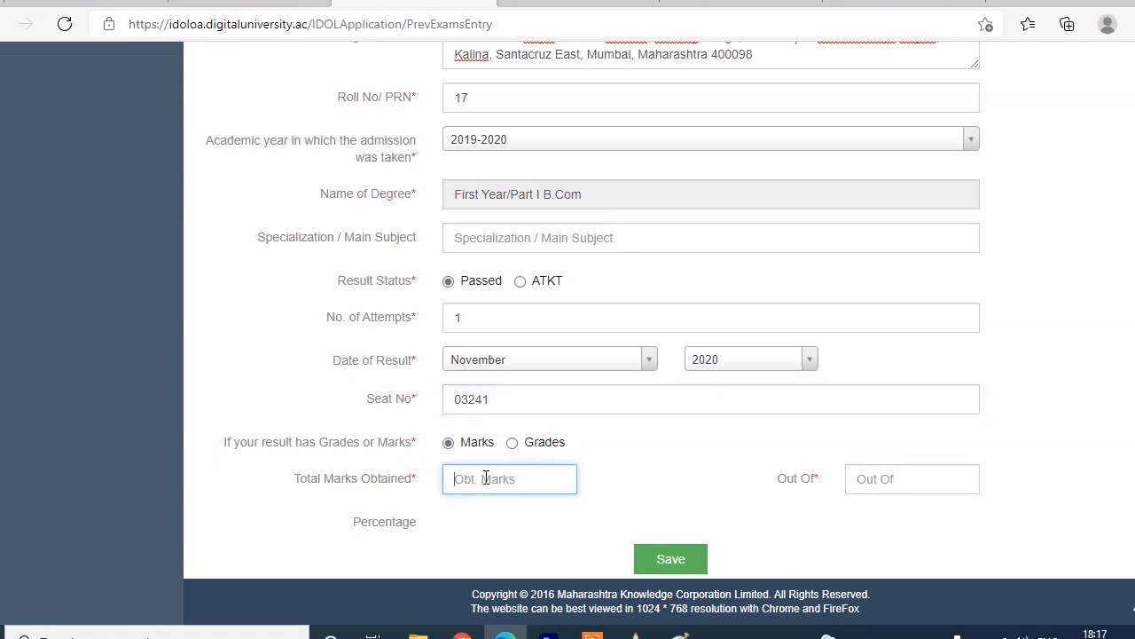
text(432)
key(Tab)
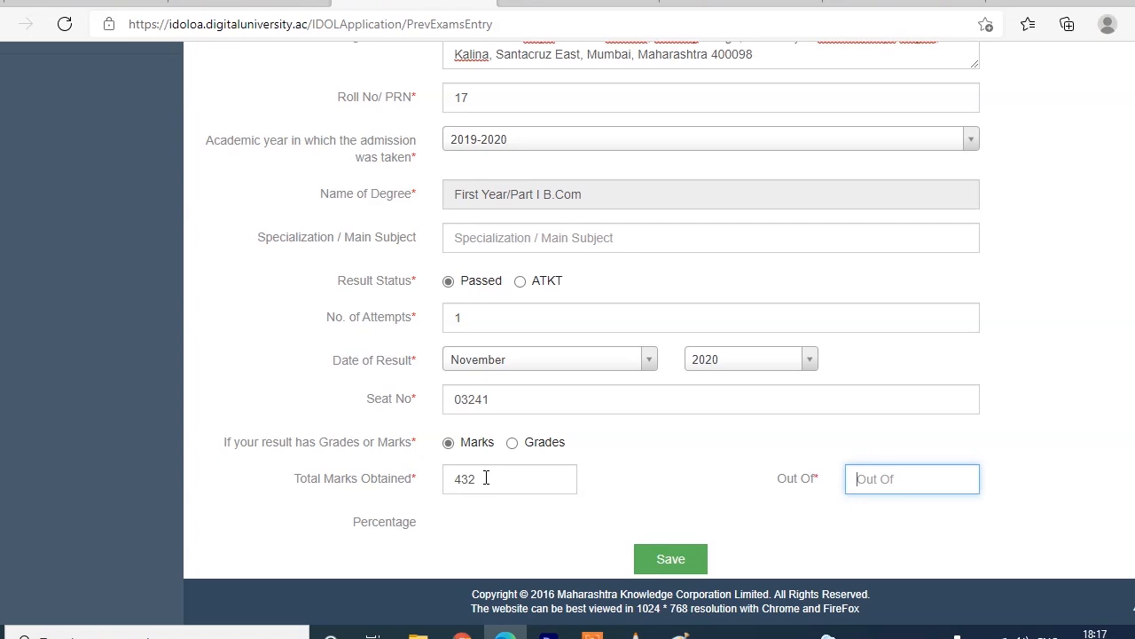
text(700)
click(682, 558)
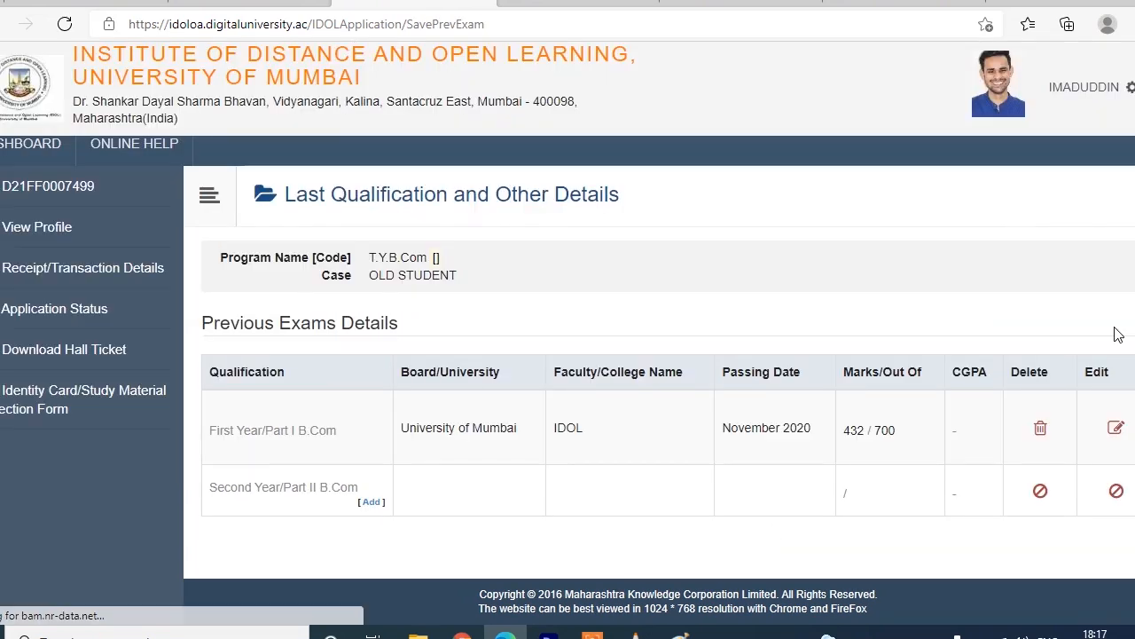
Add the Second Year exam with University of Mumbai, college IDOL and IDOL's pasted address
click(371, 503)
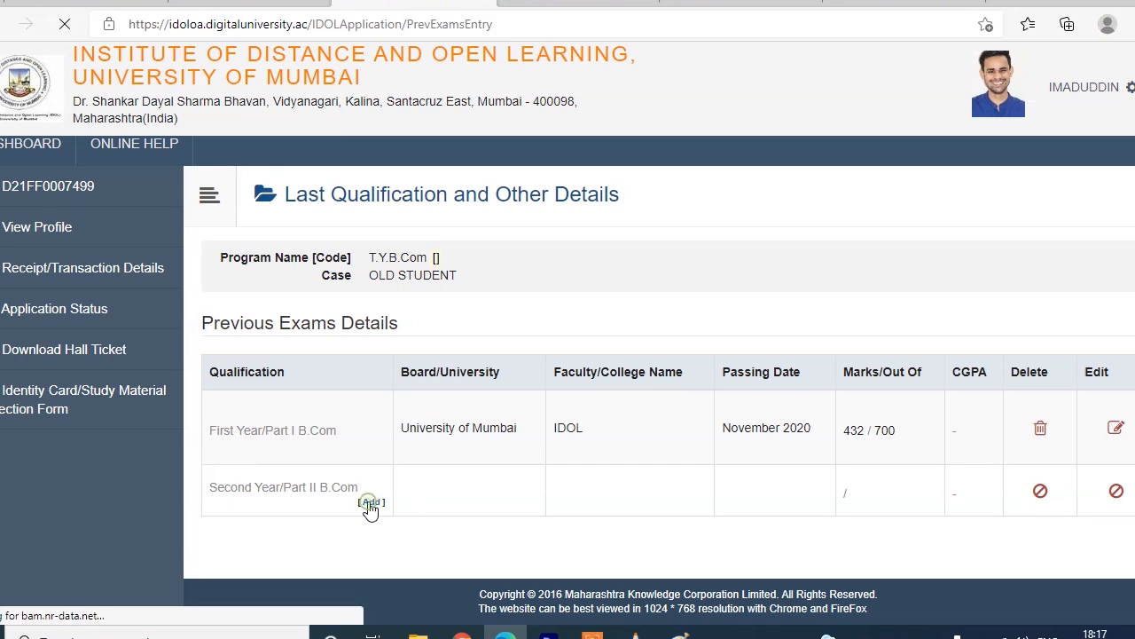
scroll(778, 151, down, 2)
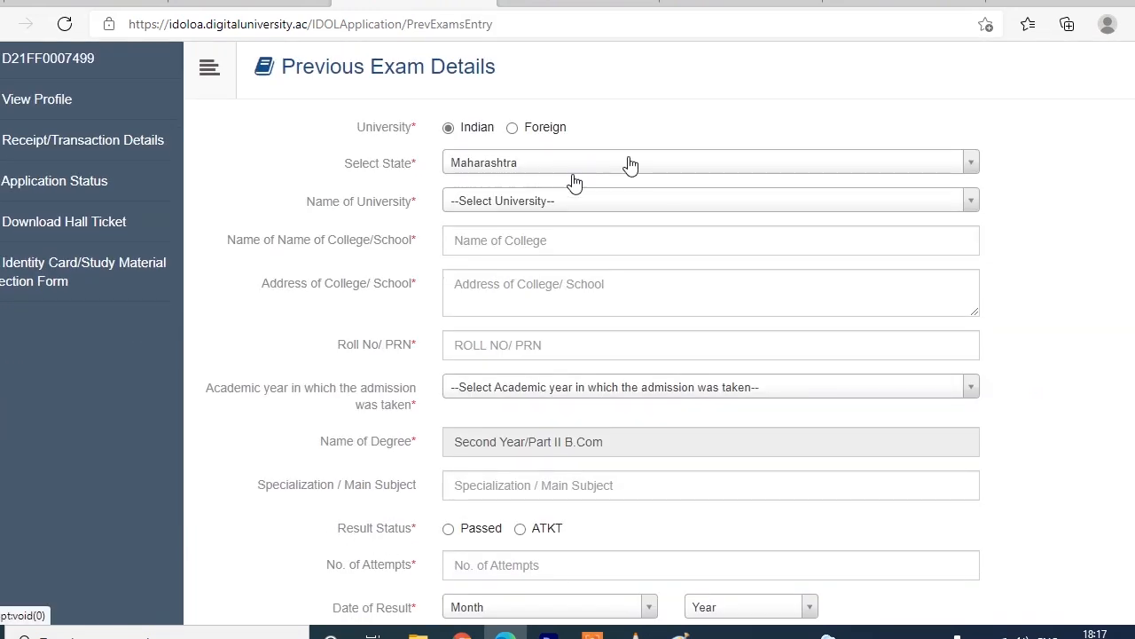
click(562, 202)
click(532, 275)
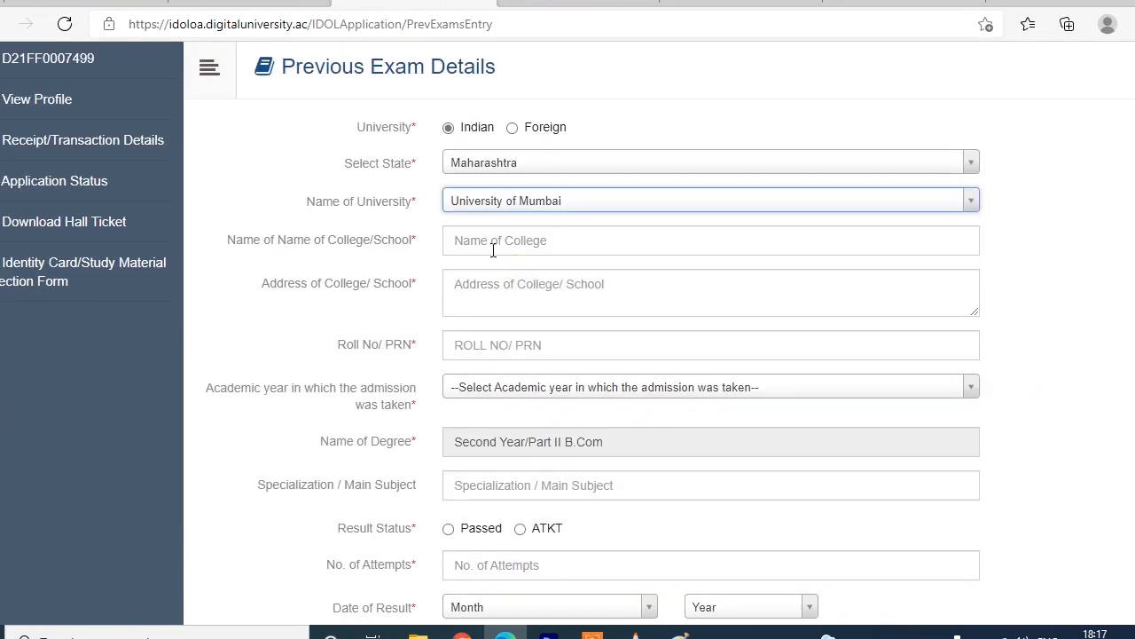
click(493, 251)
text(IDOL)
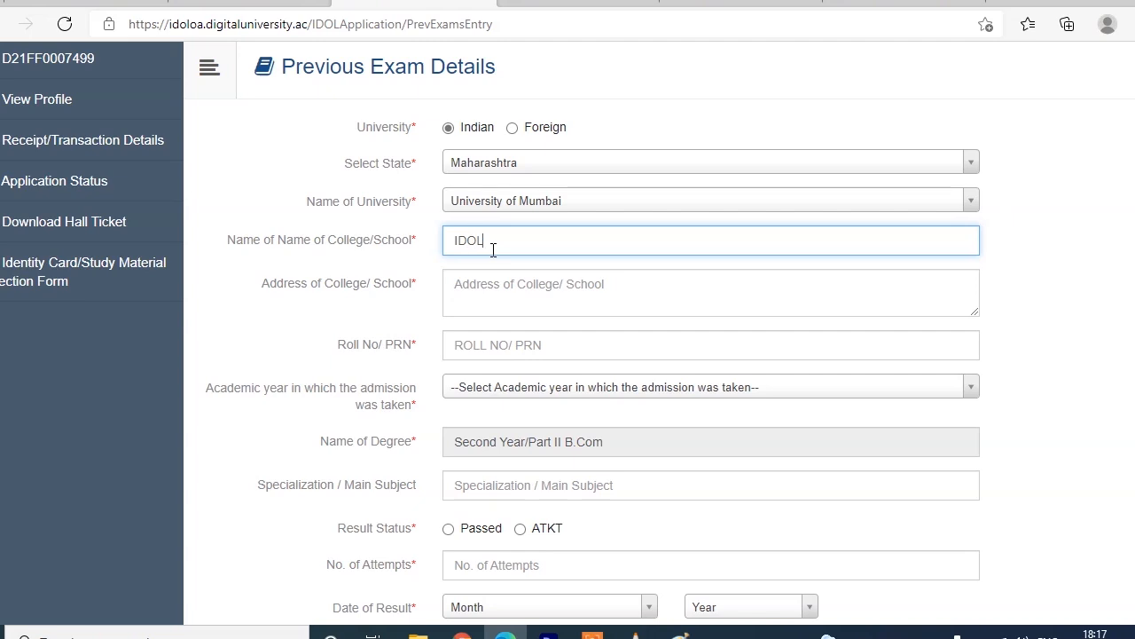
key(Tab)
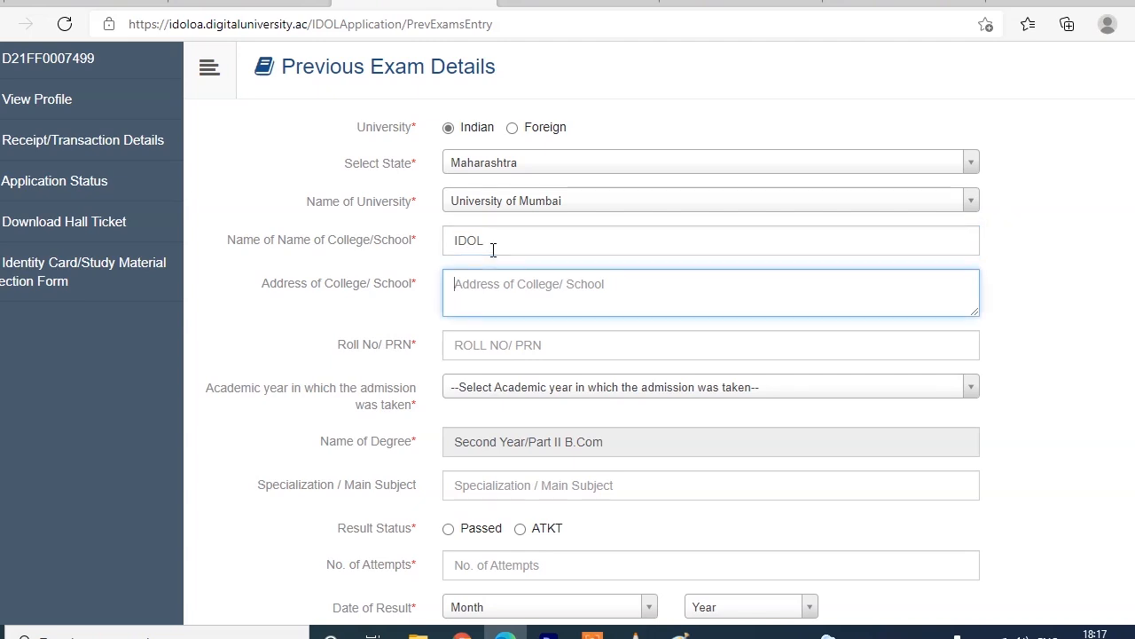
click(920, 5)
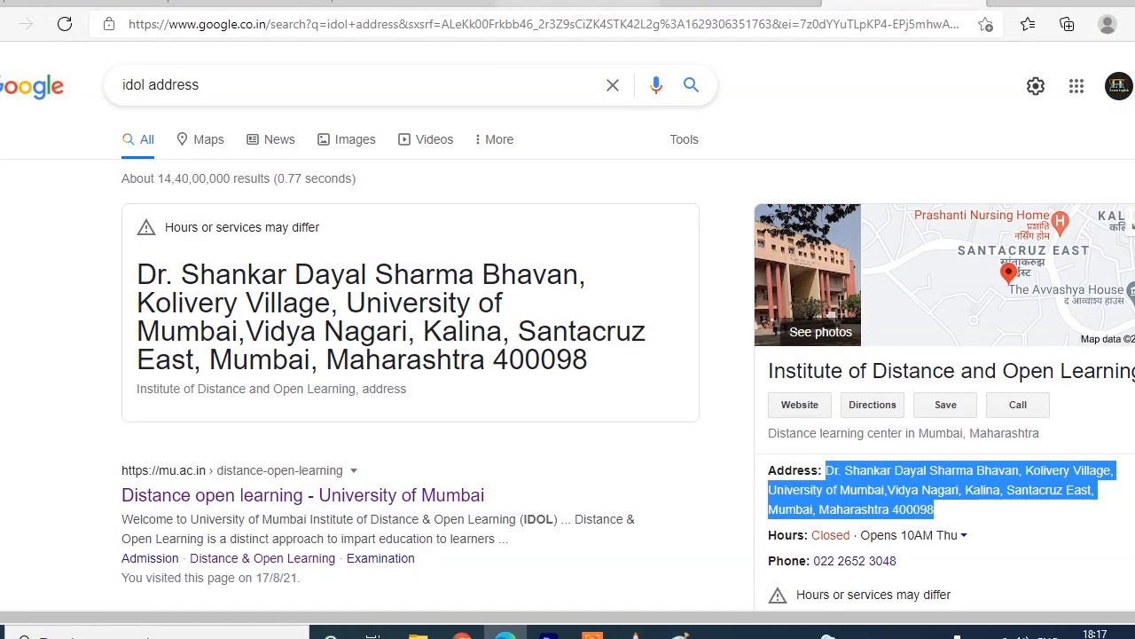
click(250, 4)
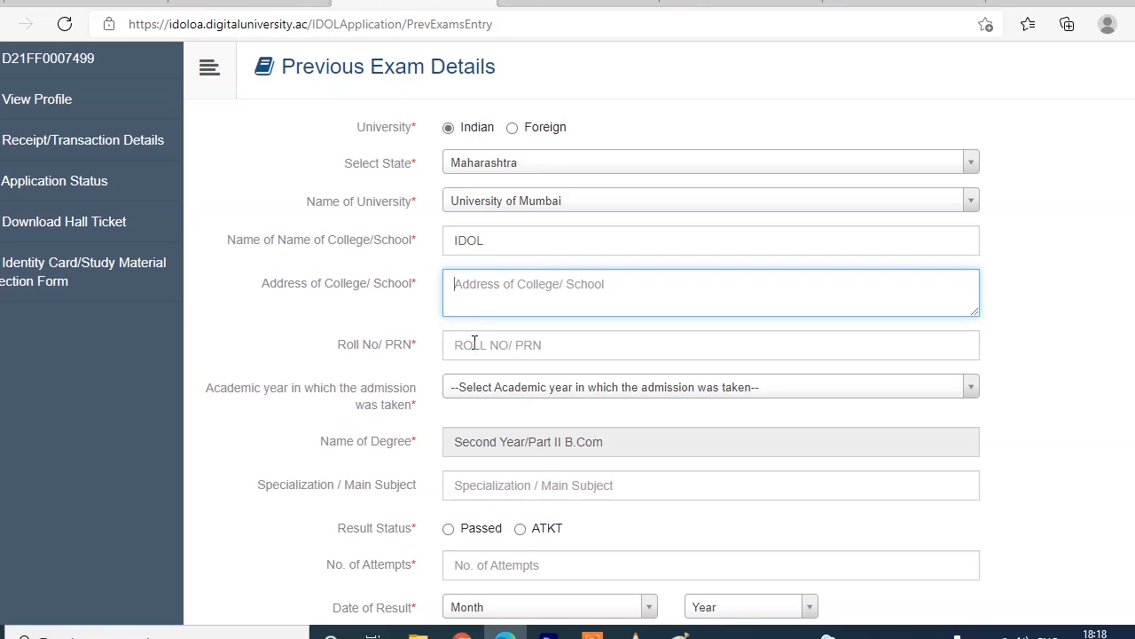
text(Dr. Shankar Dayal Sharma Bhavan, Kolivery Village, University of Mumbai,Vidya Nagari, Kalina, Santacruz East, Mumbai, Maharashtra 400098)
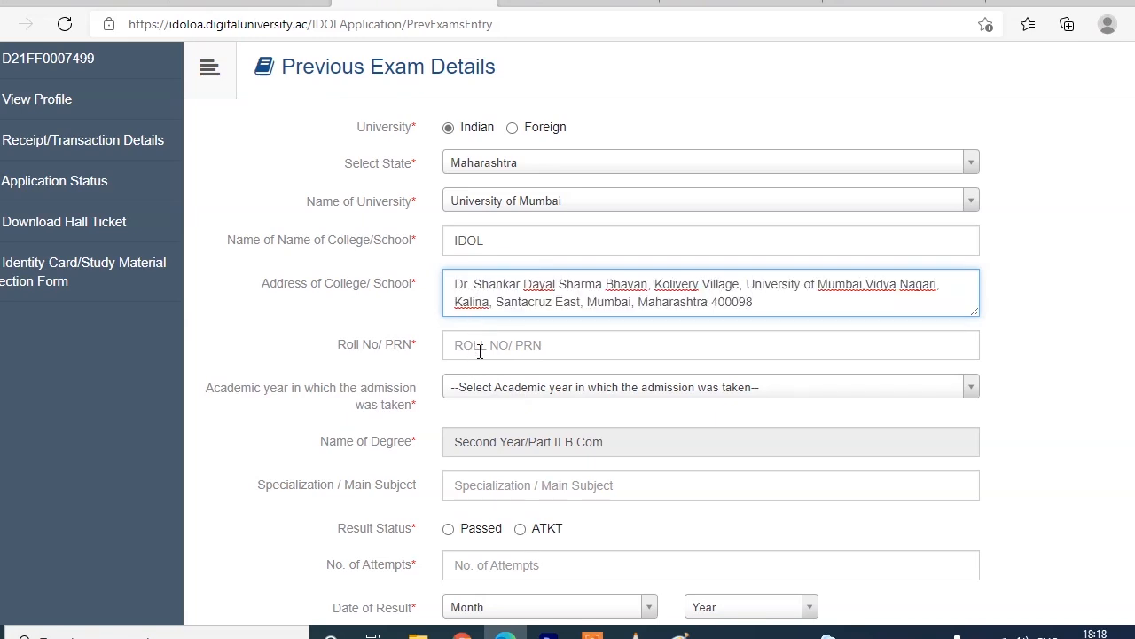
Enter the roll number, correcting a typo, and choose 2020-2021 as the academic year
click(477, 348)
text(17)
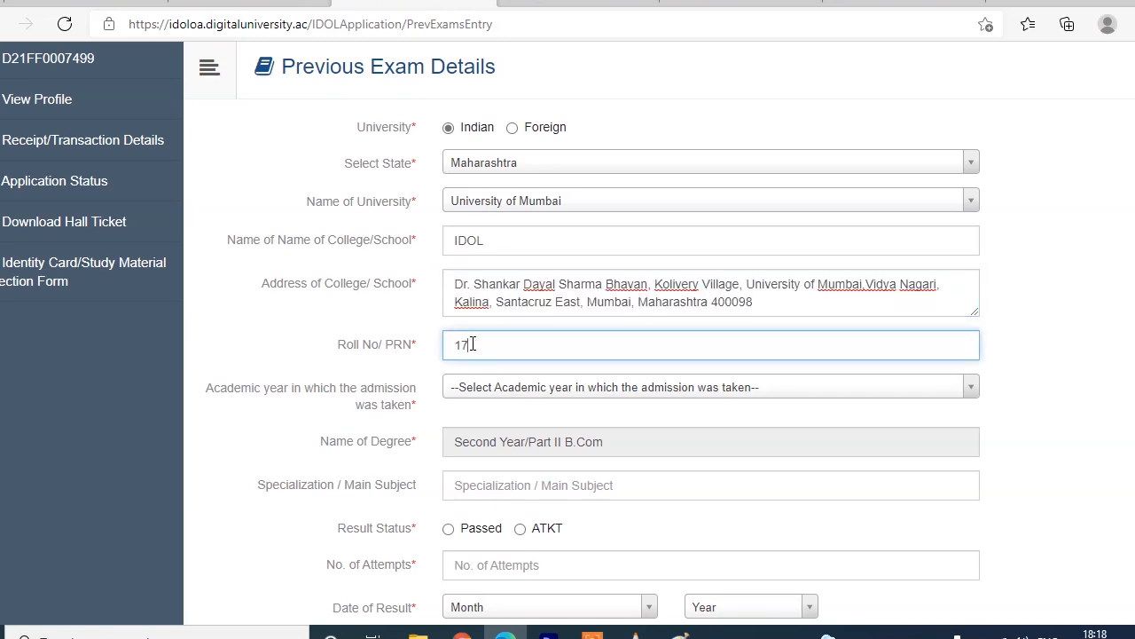
key(Tab)
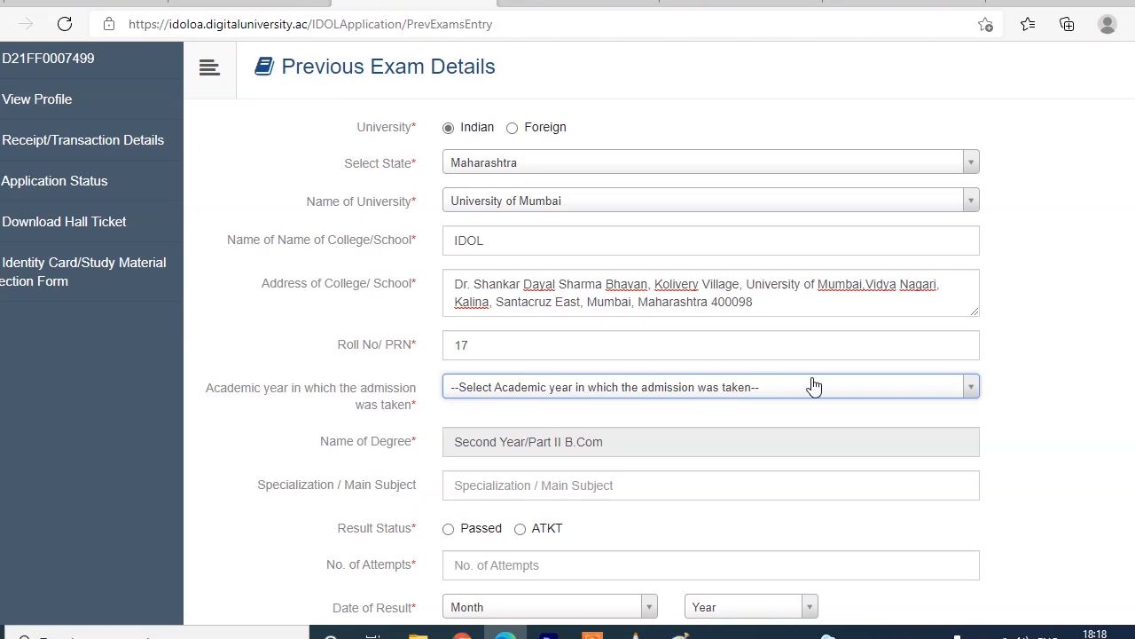
click(493, 346)
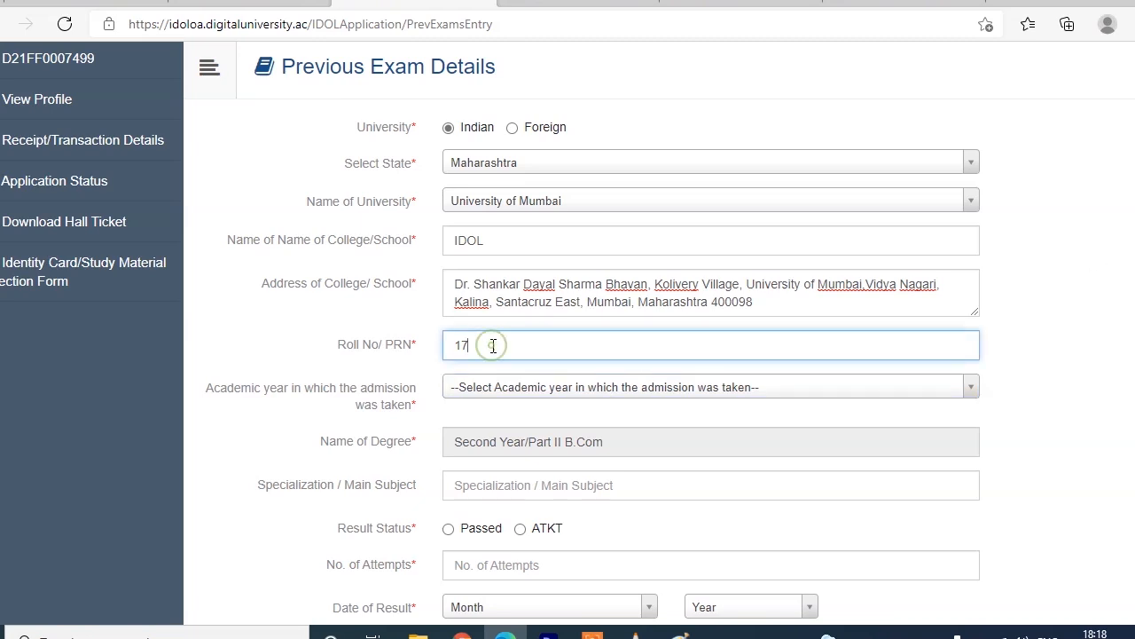
key(BackSpace)
key(BackSpace)
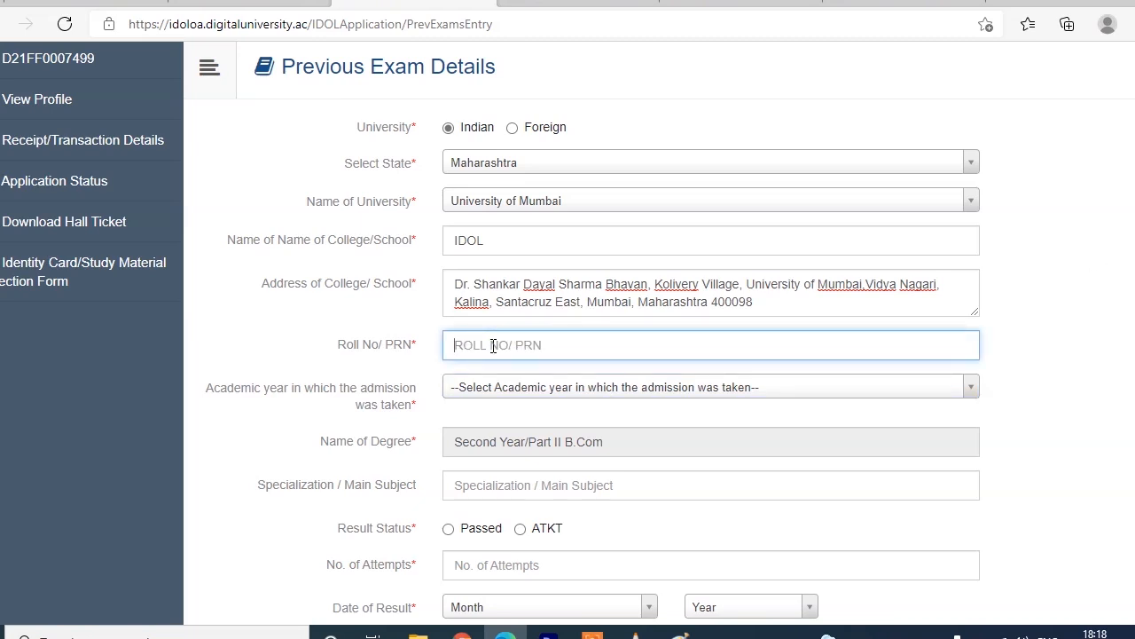
text(0213)
key(Tab)
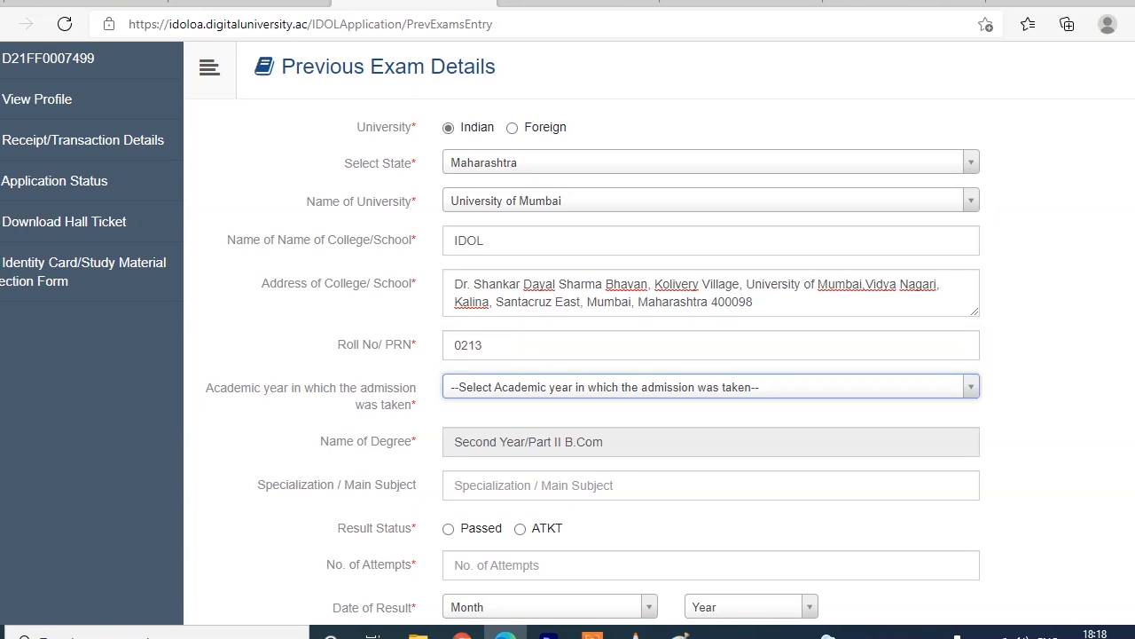
click(602, 388)
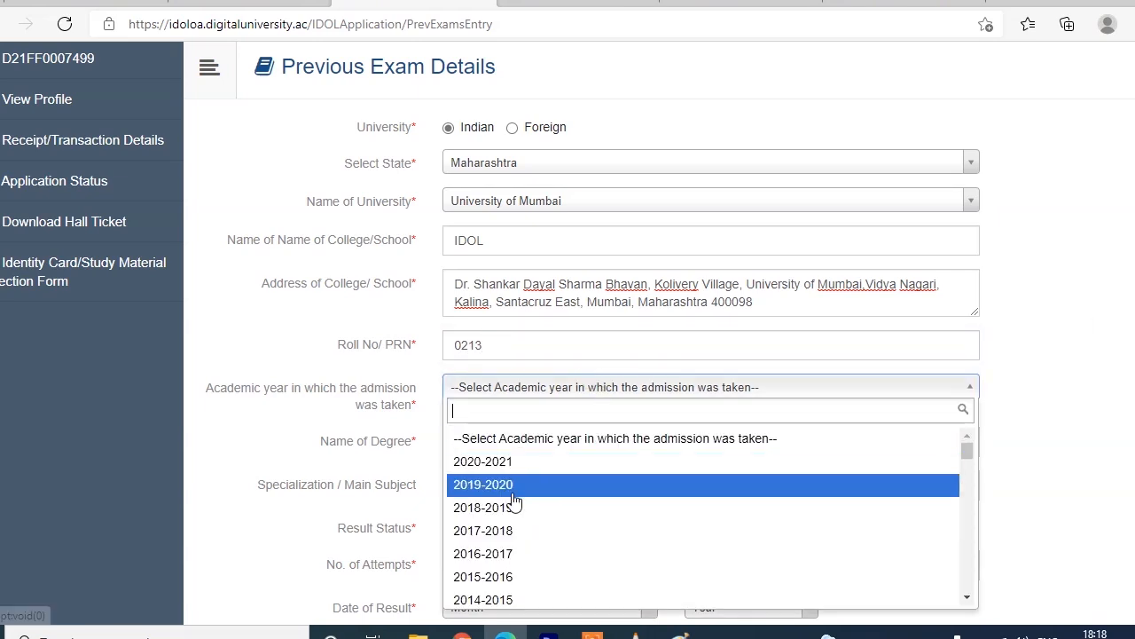
click(492, 462)
Mark the result as Passed in 1 attempt, in May 2021
scroll(491, 472, down, 2)
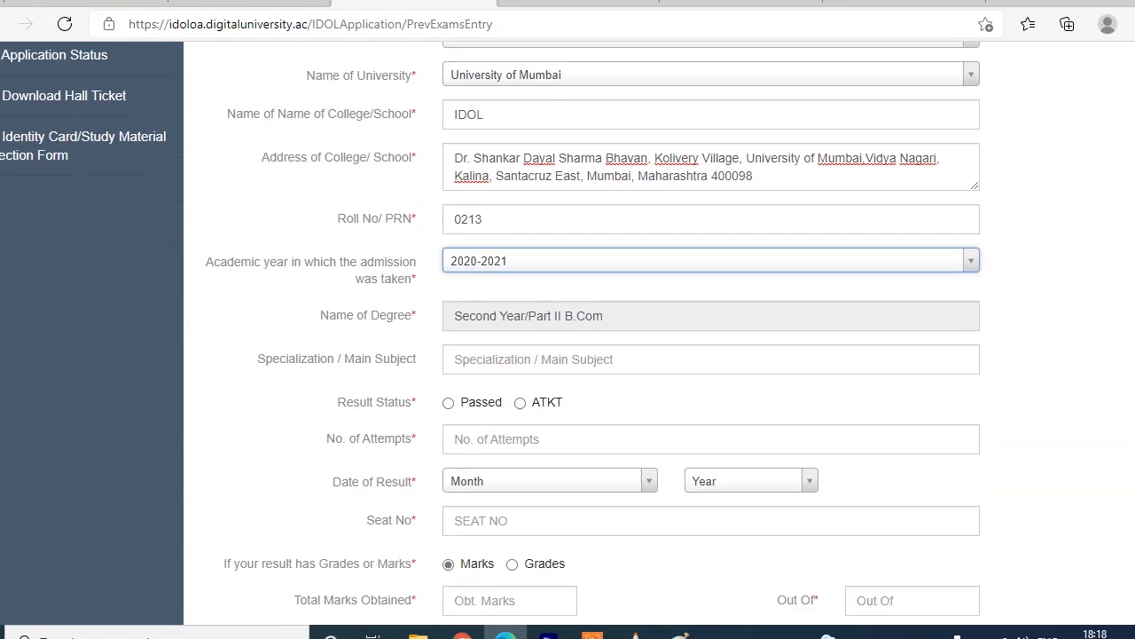
click(449, 404)
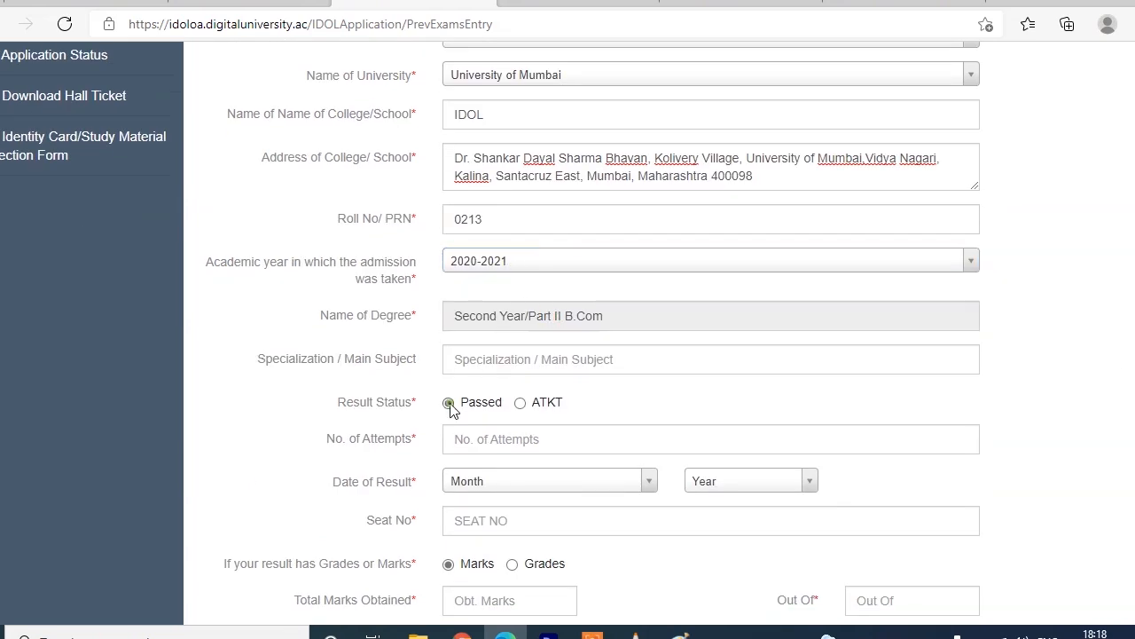
click(471, 439)
text(1)
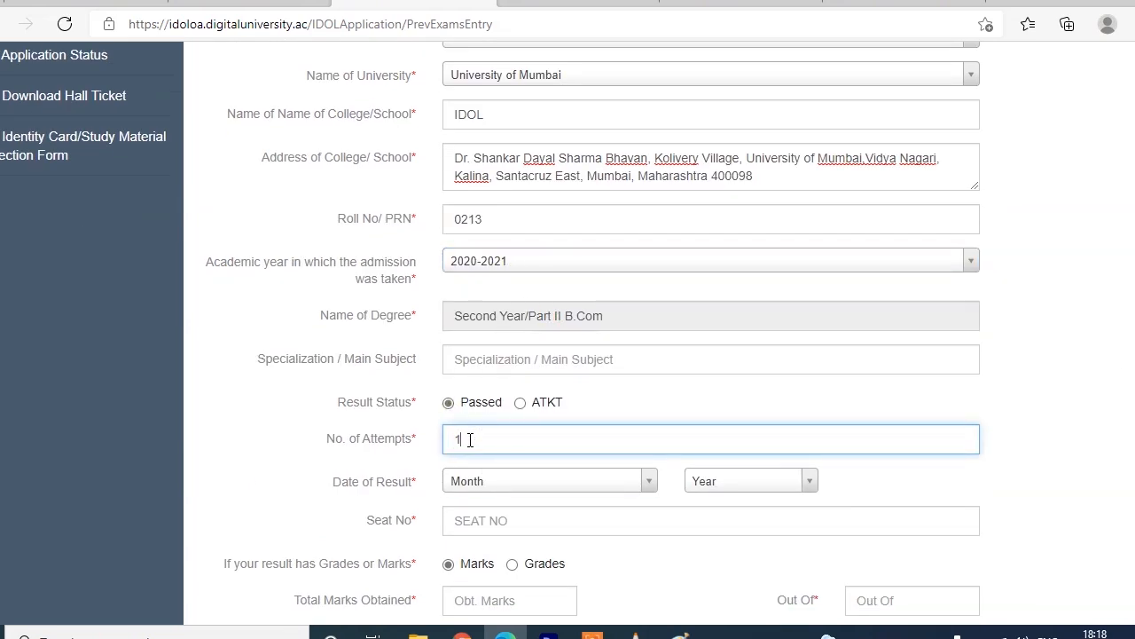
key(Tab)
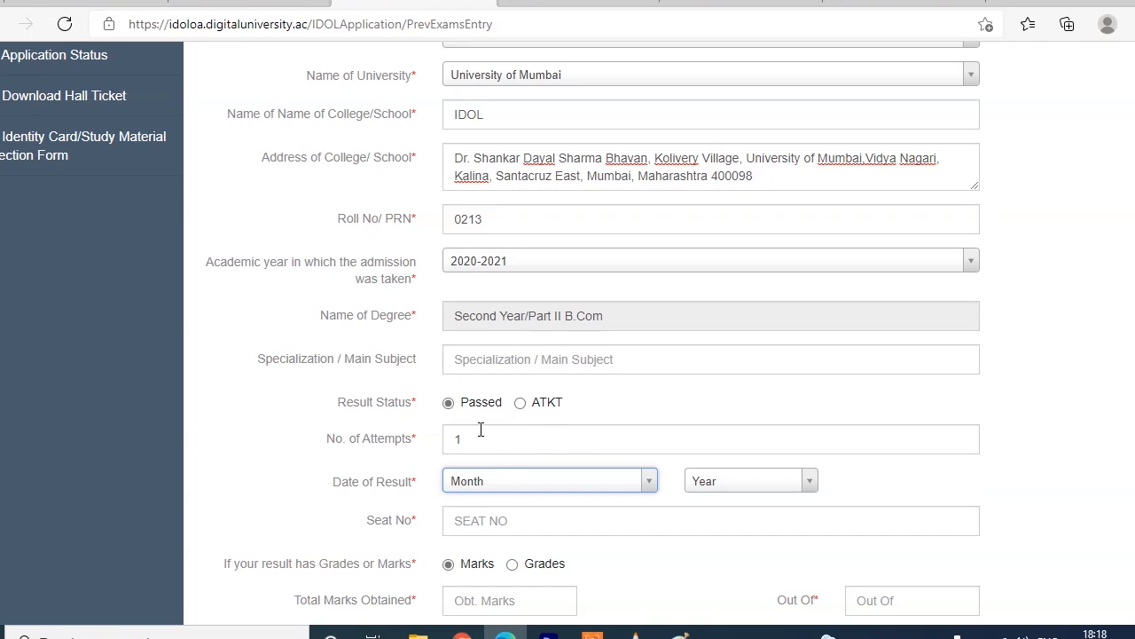
click(480, 431)
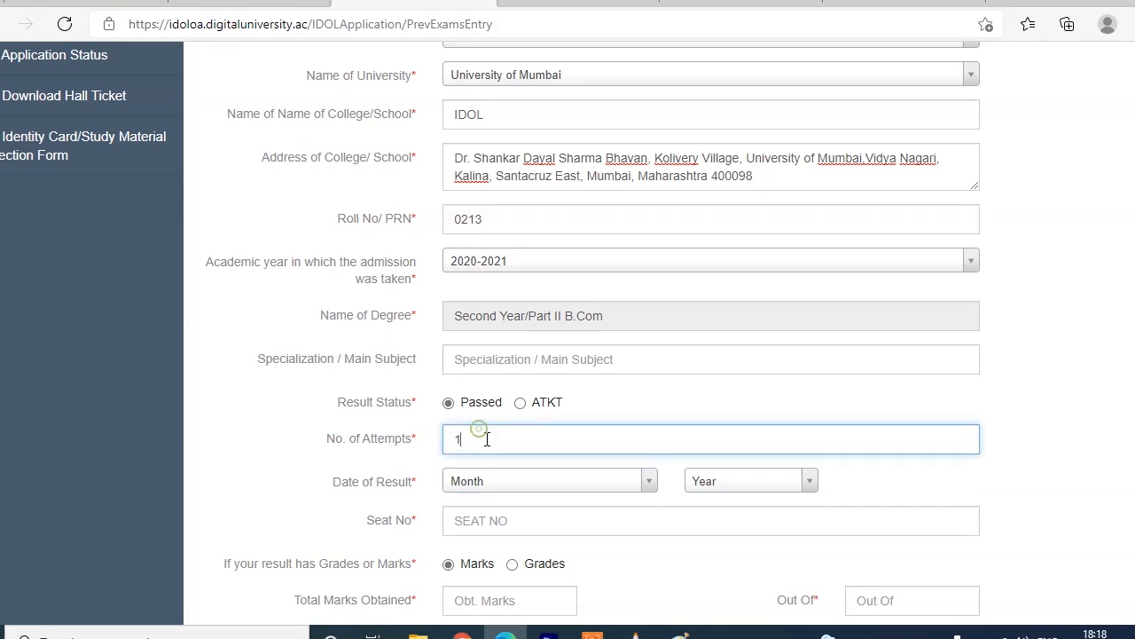
click(473, 490)
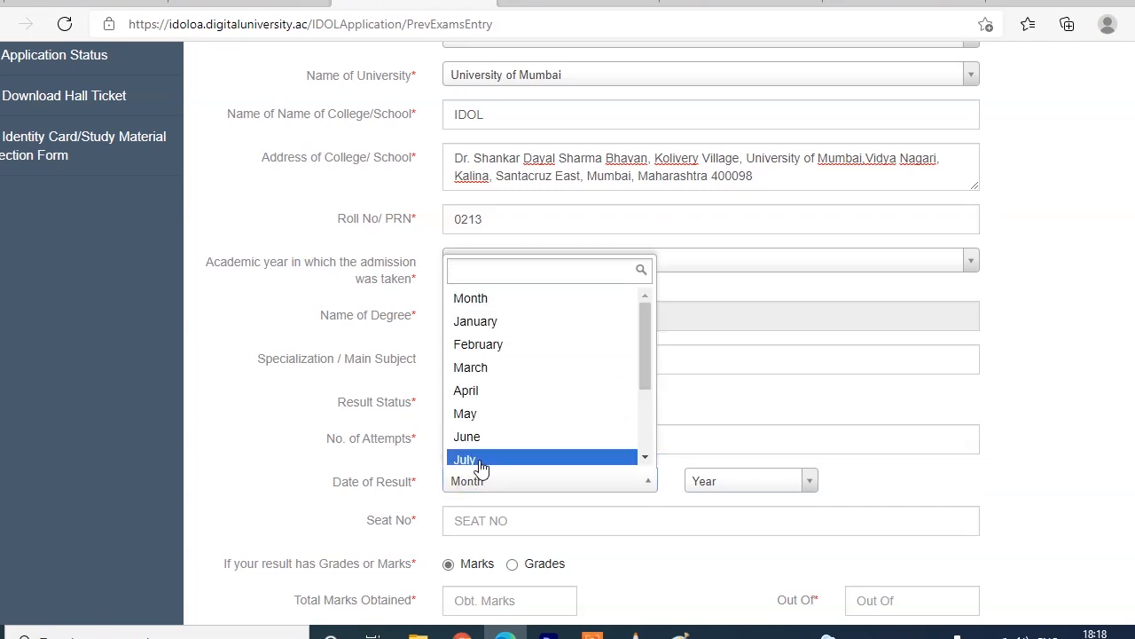
click(472, 413)
key(Tab)
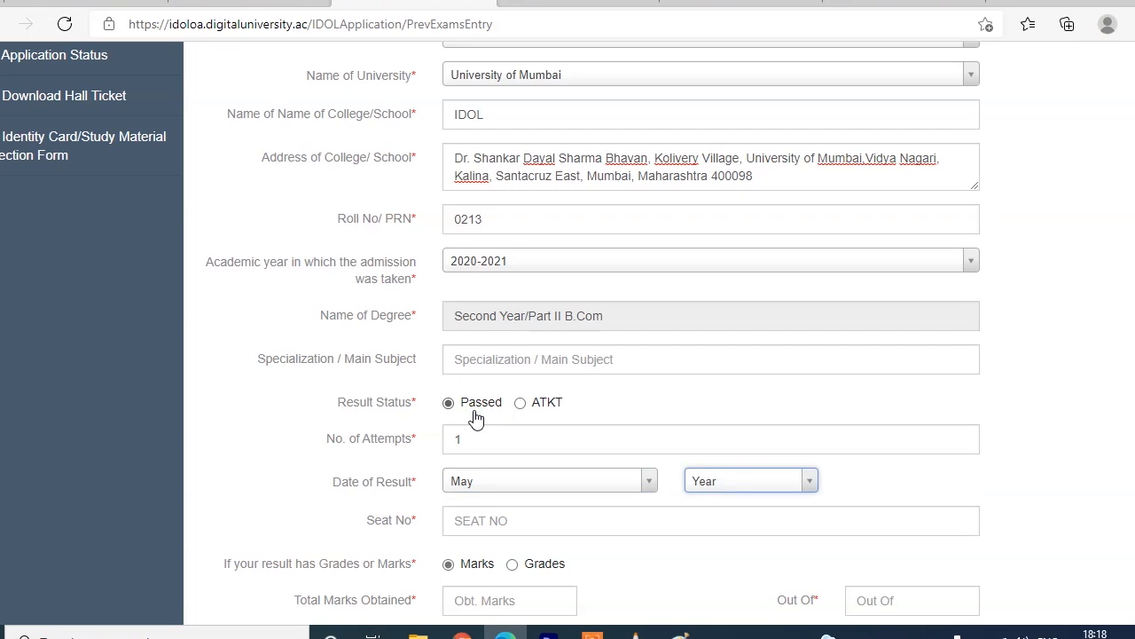
click(711, 488)
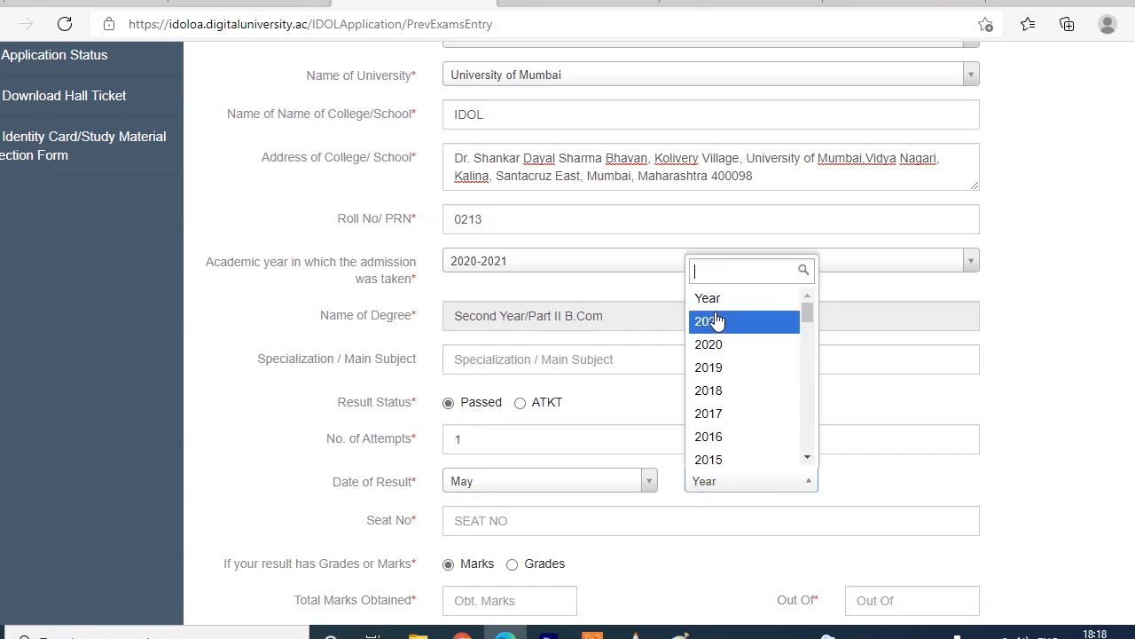
click(709, 322)
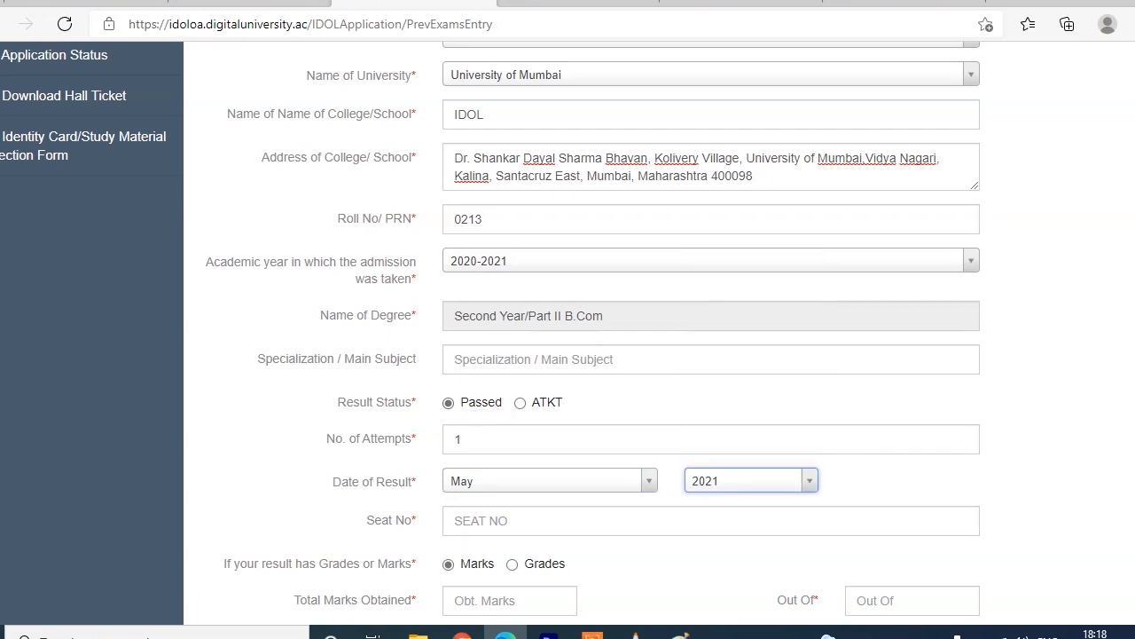
Enter the seat number and 392 marks out of 600
scroll(526, 426, down, 2)
click(488, 406)
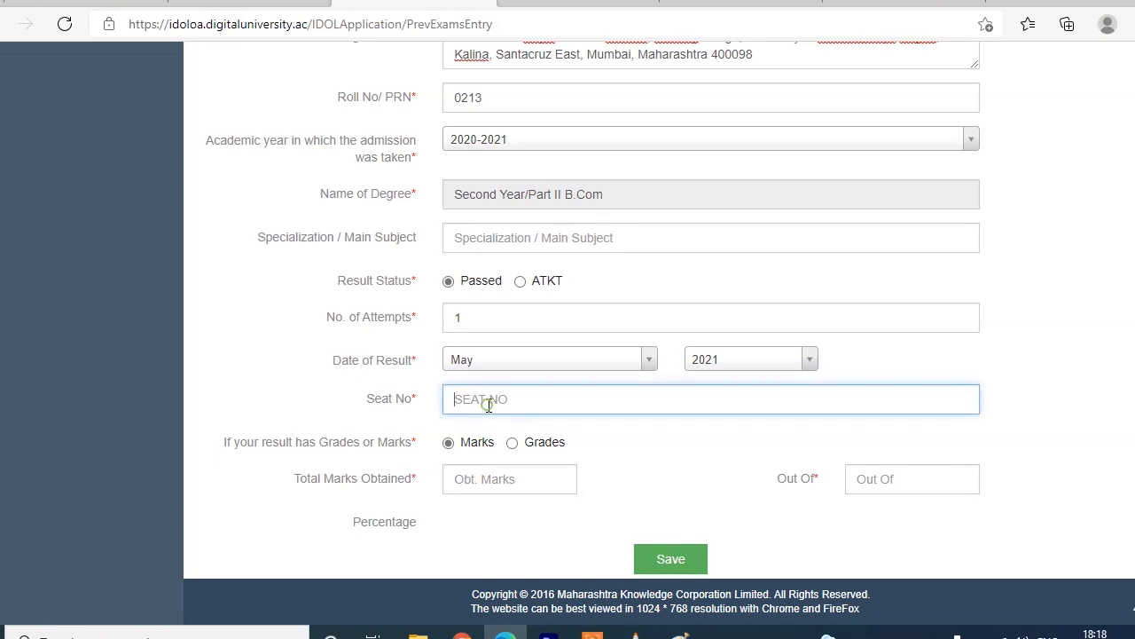
text(0213)
key(Tab)
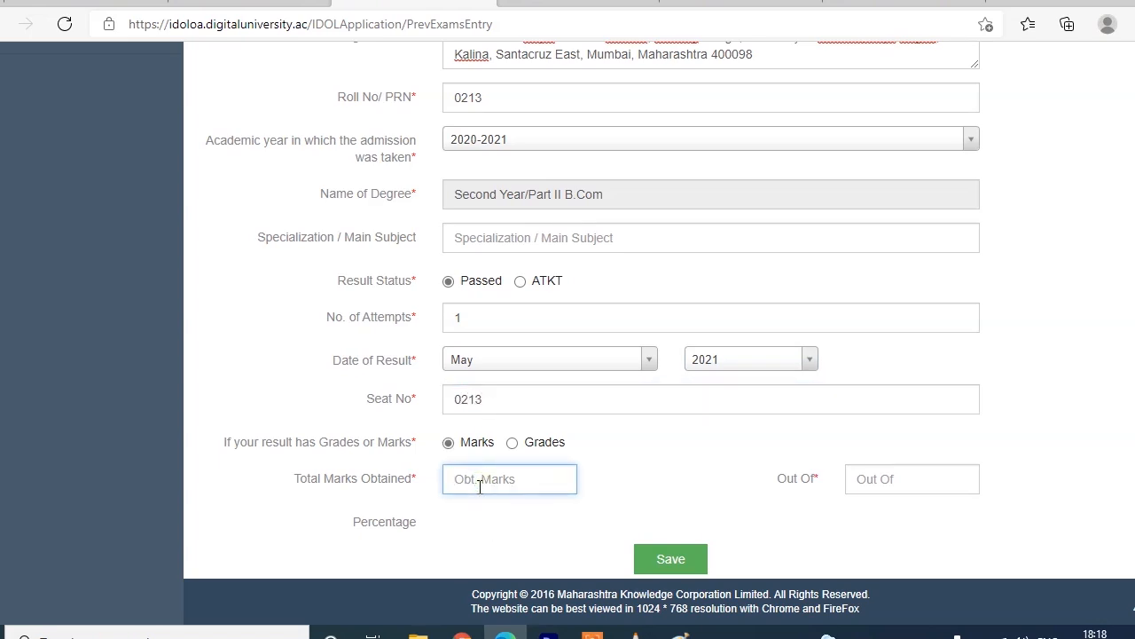
text(392)
key(Tab)
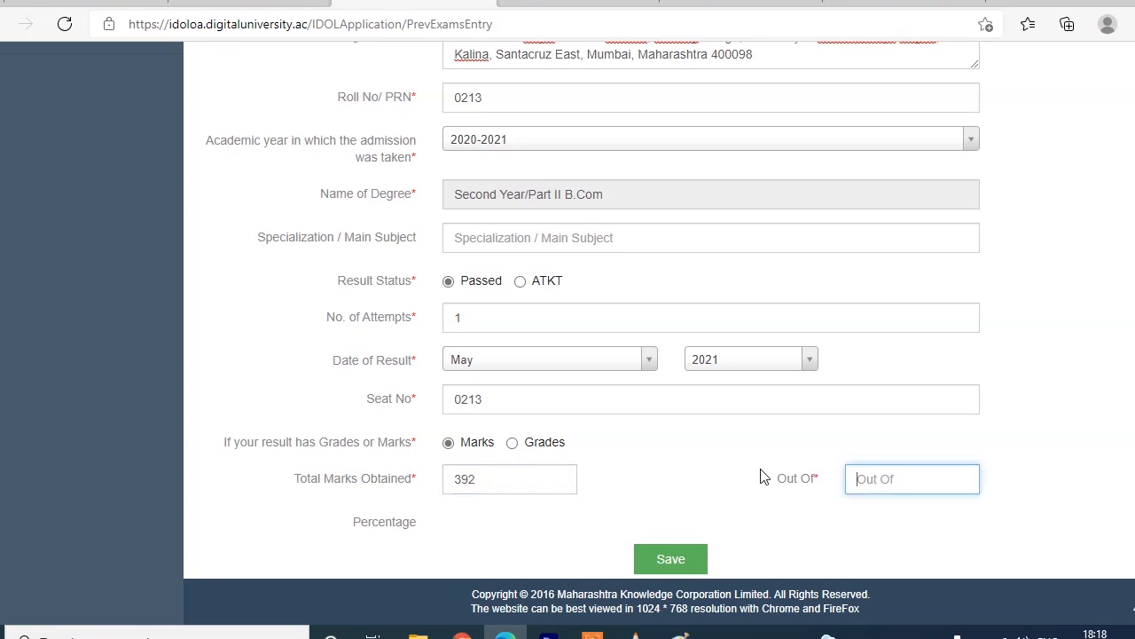
text(600)
Save the Second Year exam details and mark TYBMS Semester VI as the prerequisite exam
click(662, 556)
scroll(657, 355, down, 5)
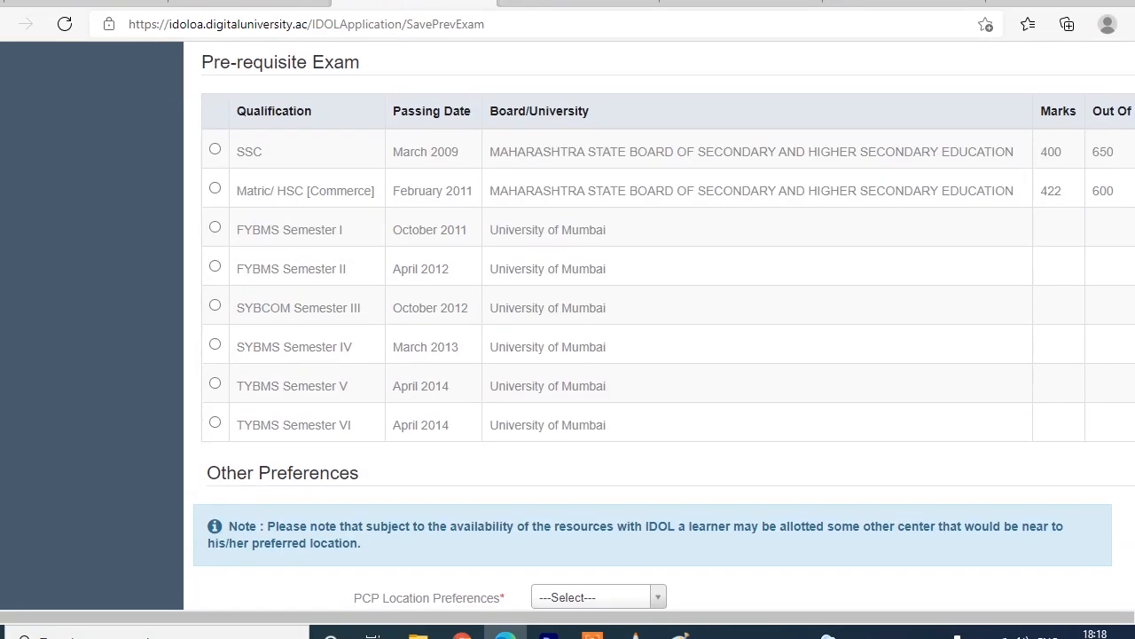
scroll(350, 381, down, 1)
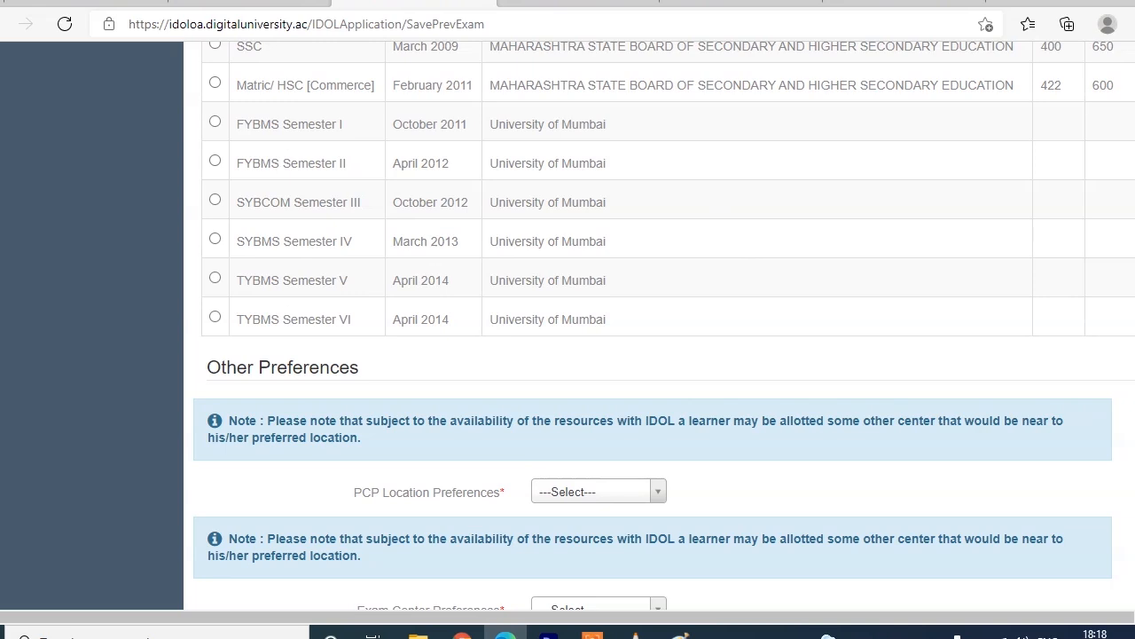
scroll(958, 261, up, 1)
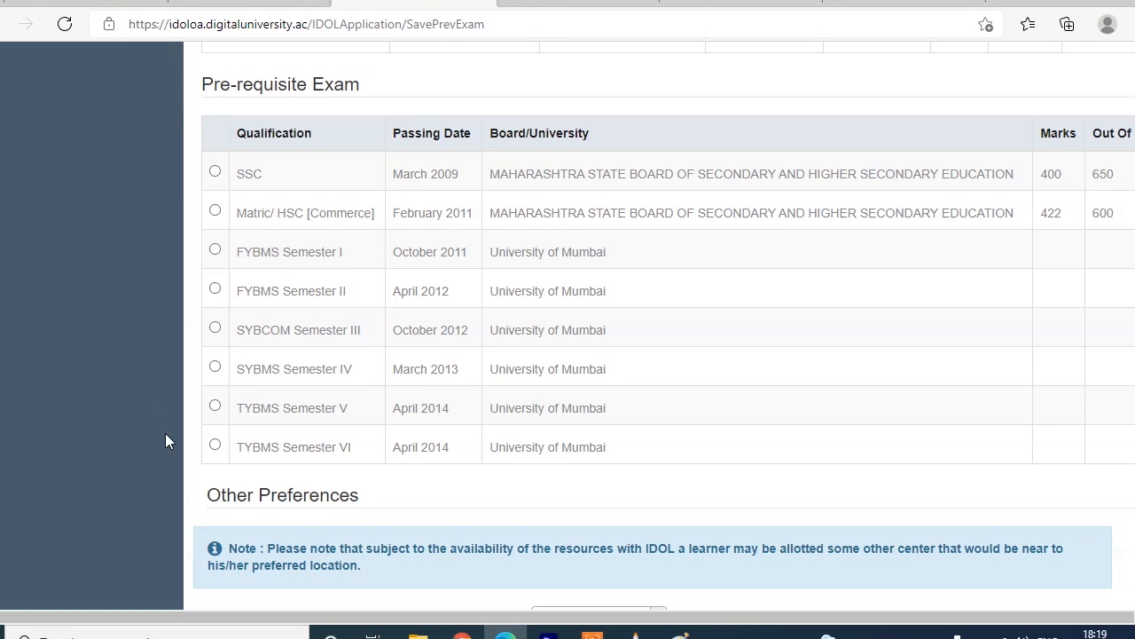
click(213, 446)
scroll(454, 201, down, 3)
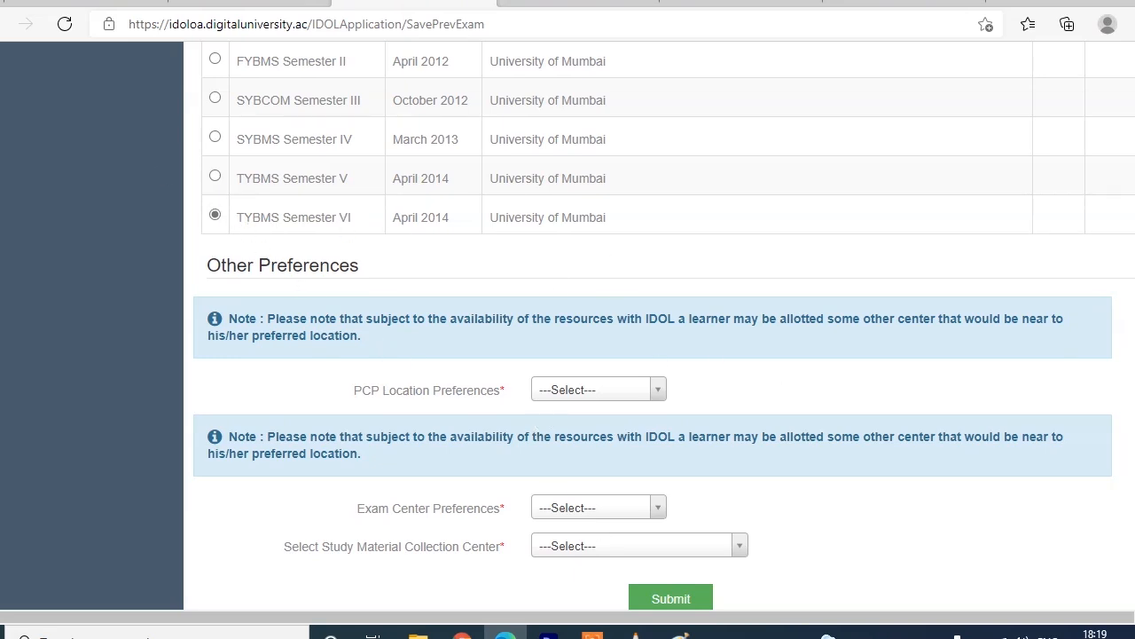
scroll(422, 307, up, 3)
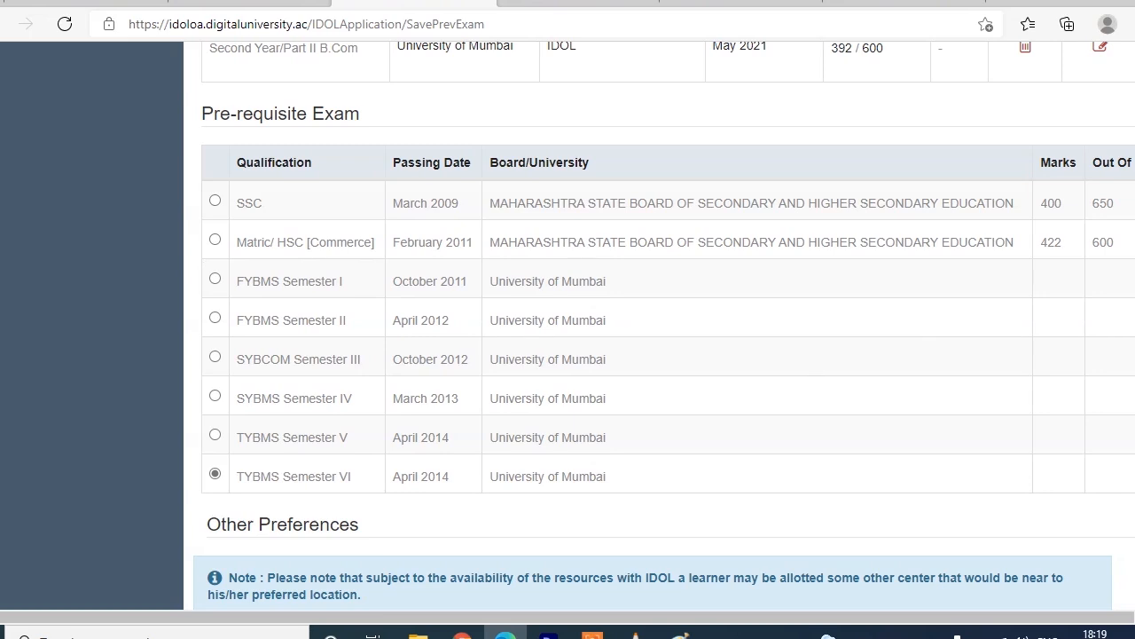
scroll(340, 479, down, 1)
scroll(340, 479, up, 2)
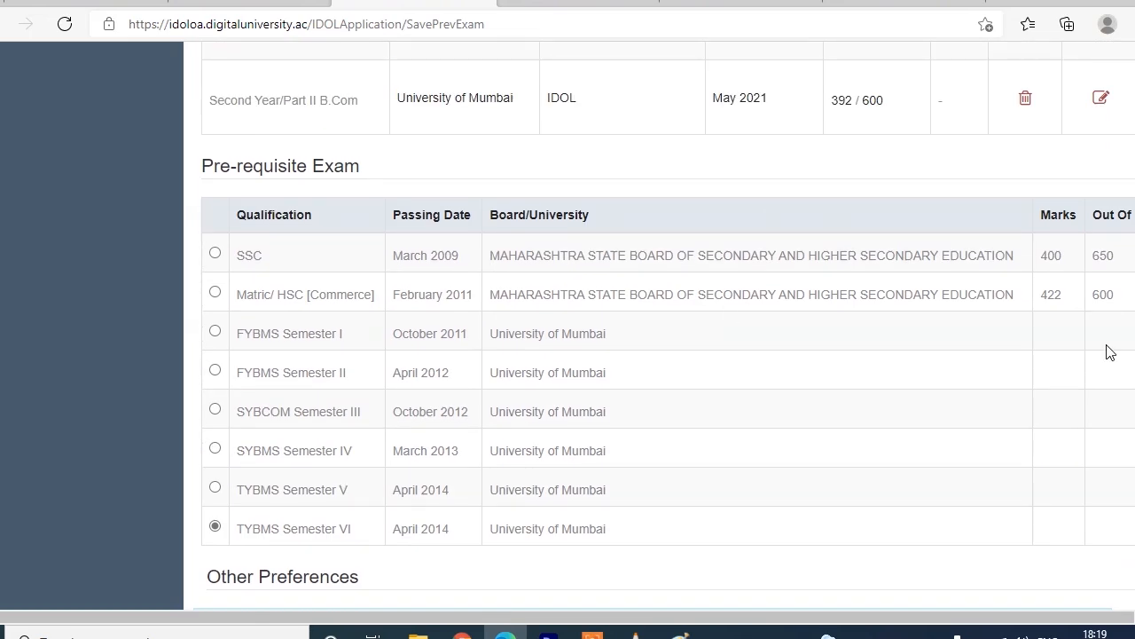
scroll(502, 278, down, 3)
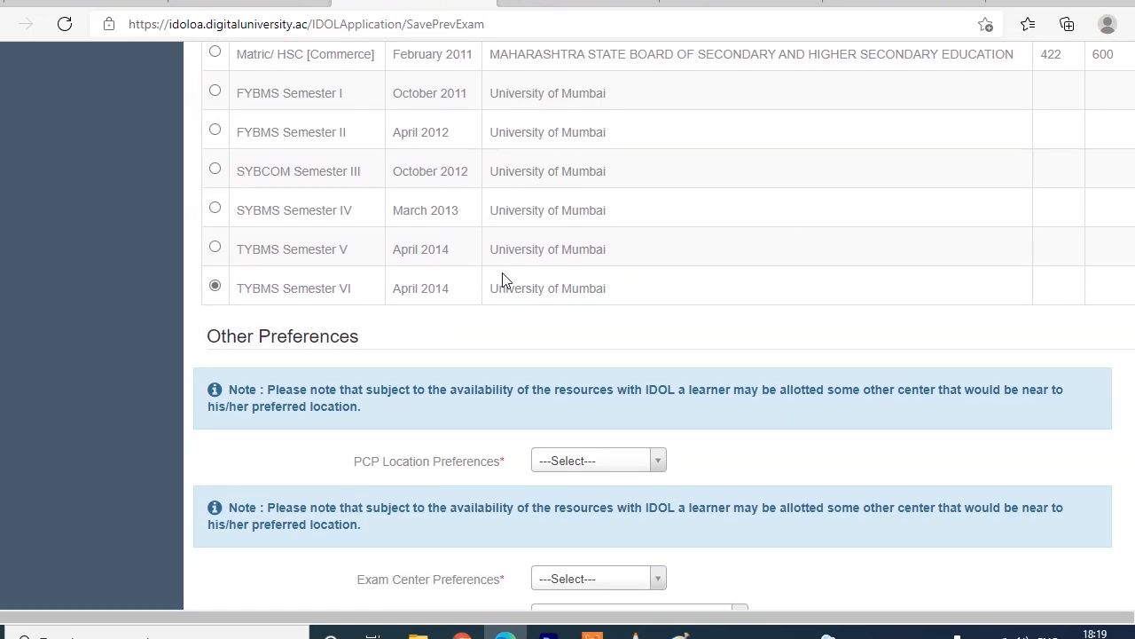
scroll(436, 221, down, 2)
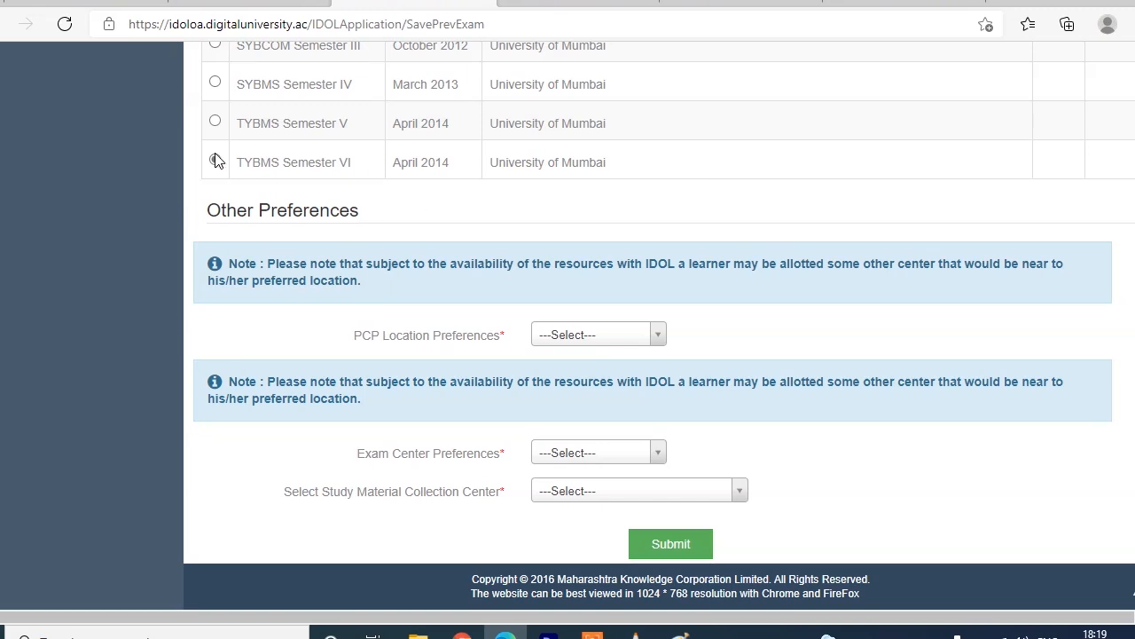
Set PCP to Central line, exam centre to ULHASNAGAR[6], study material to IDOL Head Office, and submit
click(596, 346)
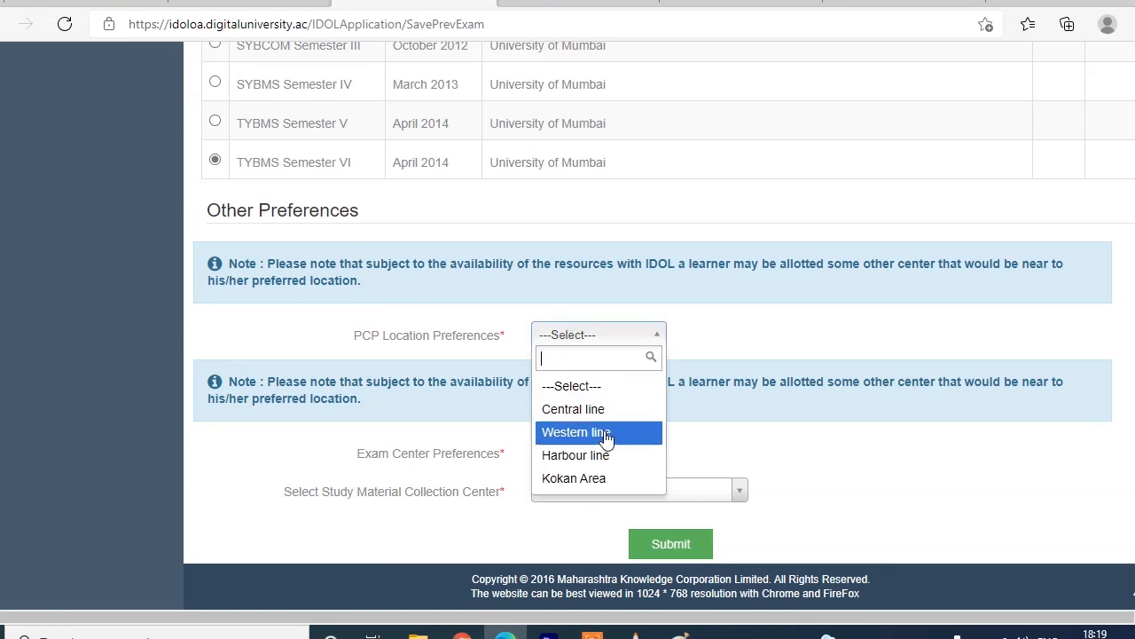
click(587, 412)
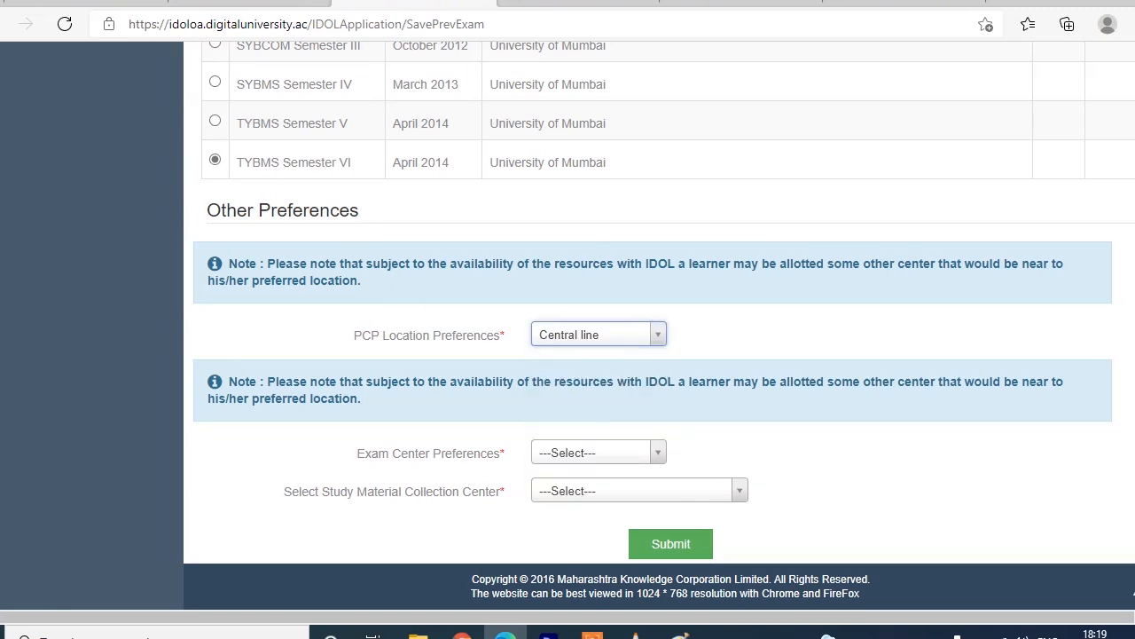
click(568, 445)
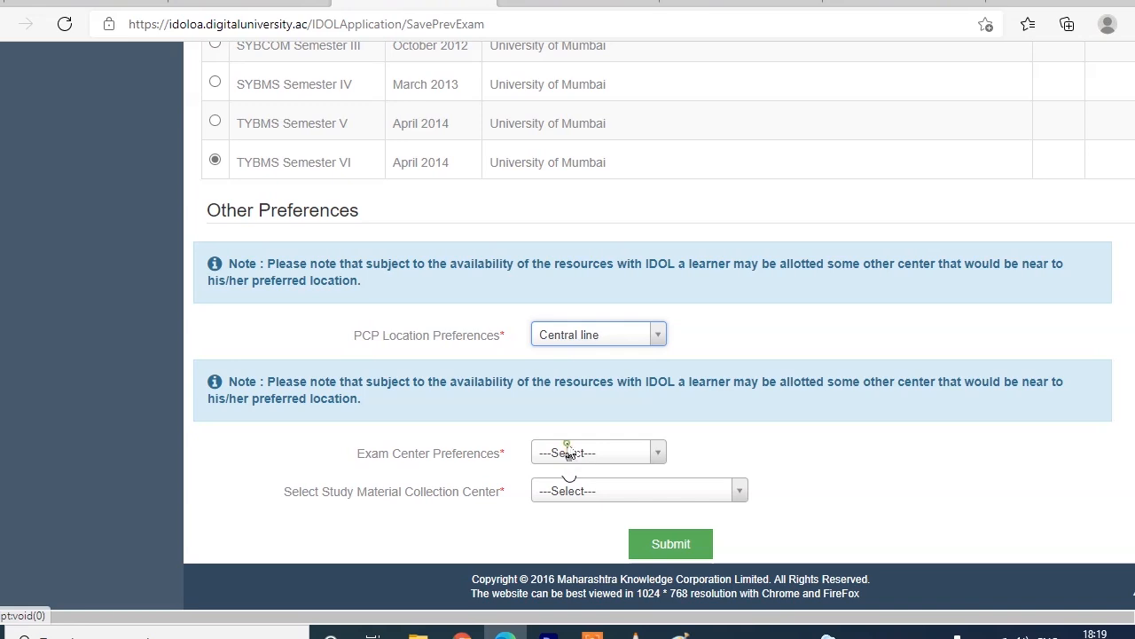
text(U)
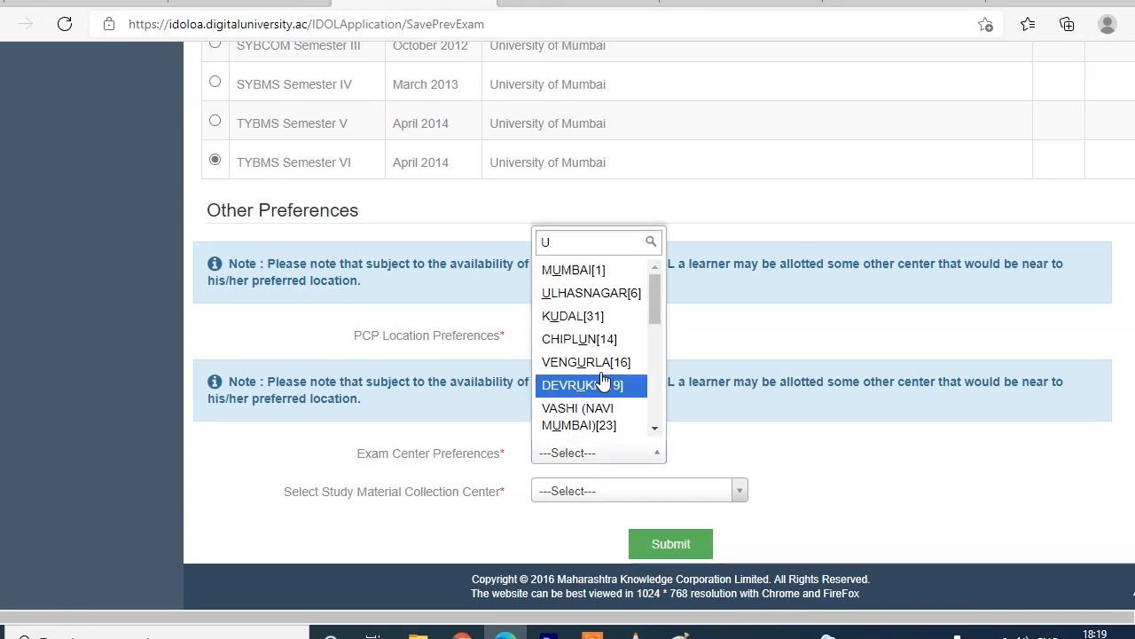
click(594, 295)
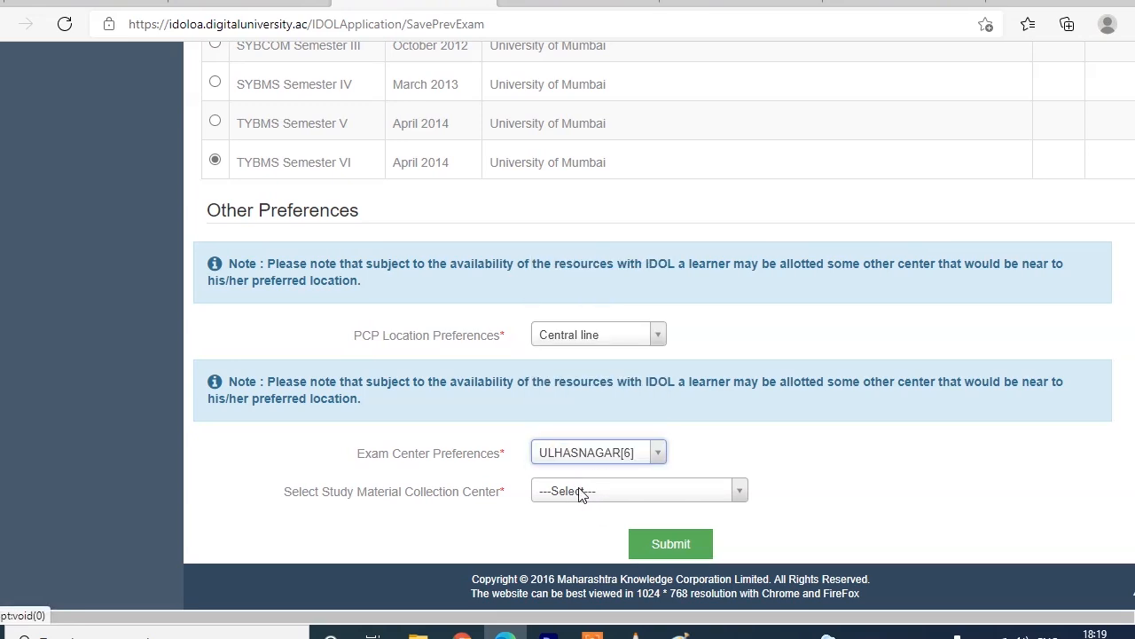
click(581, 494)
click(586, 330)
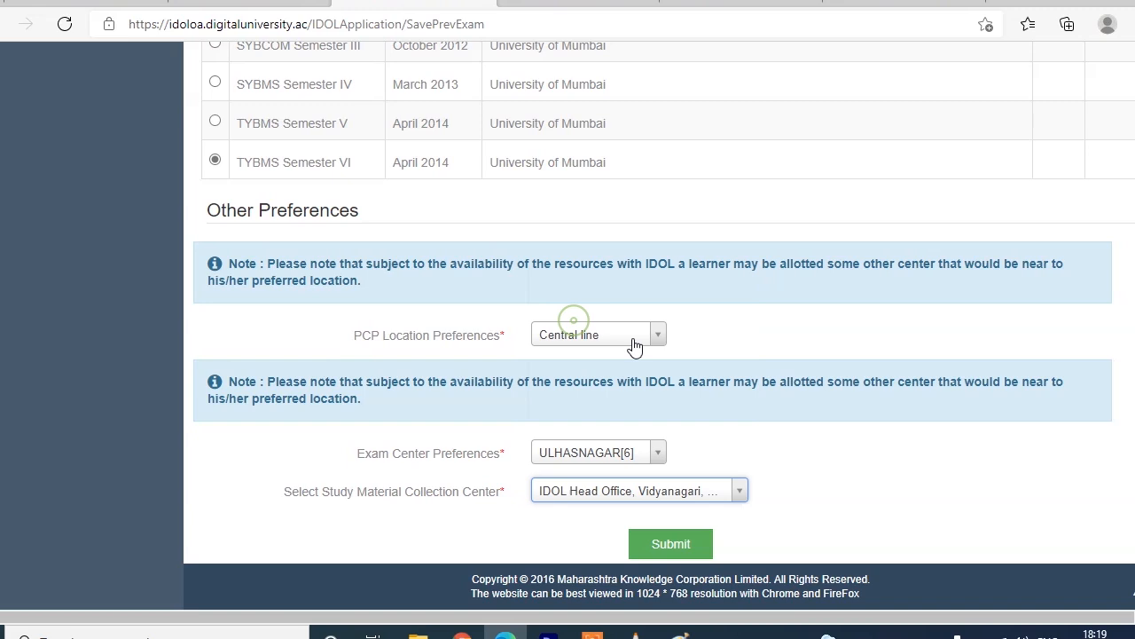
click(598, 489)
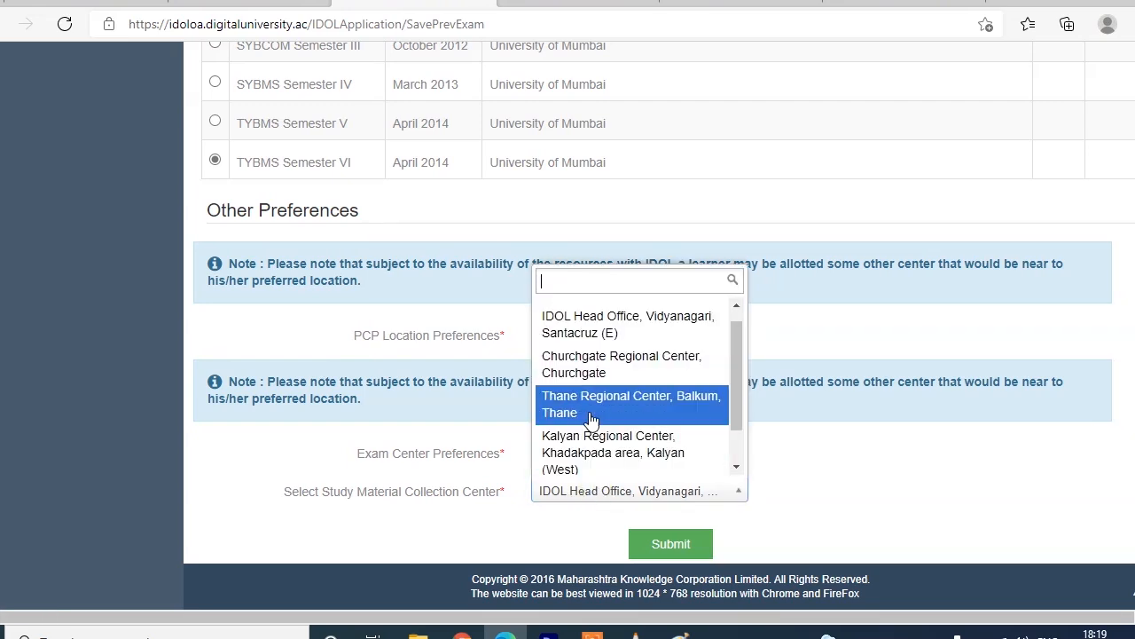
click(607, 313)
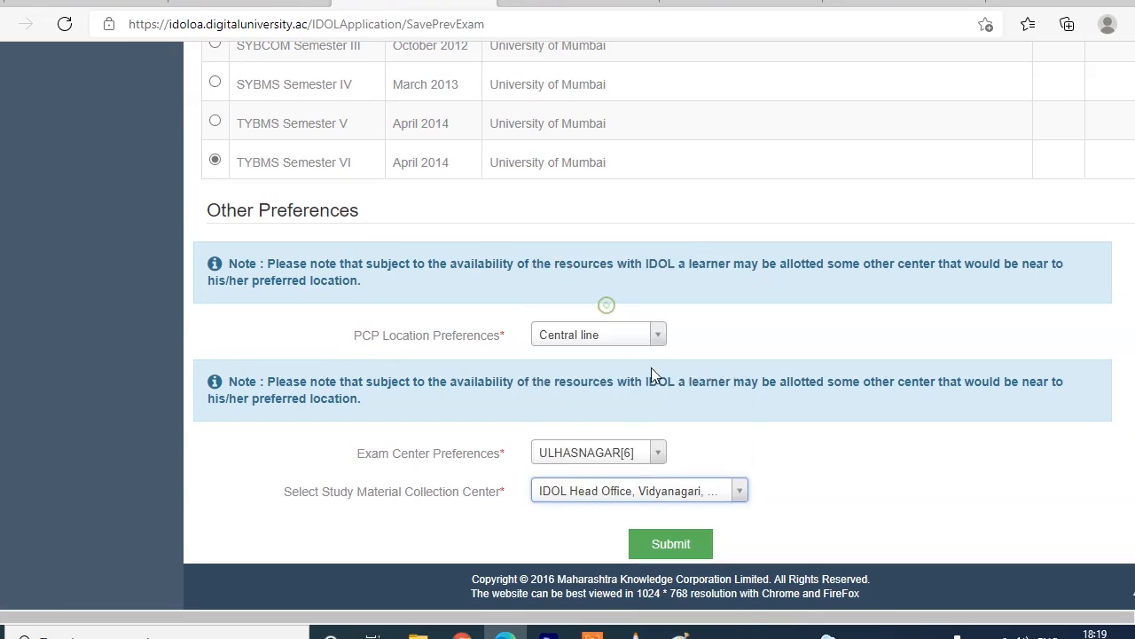
click(665, 550)
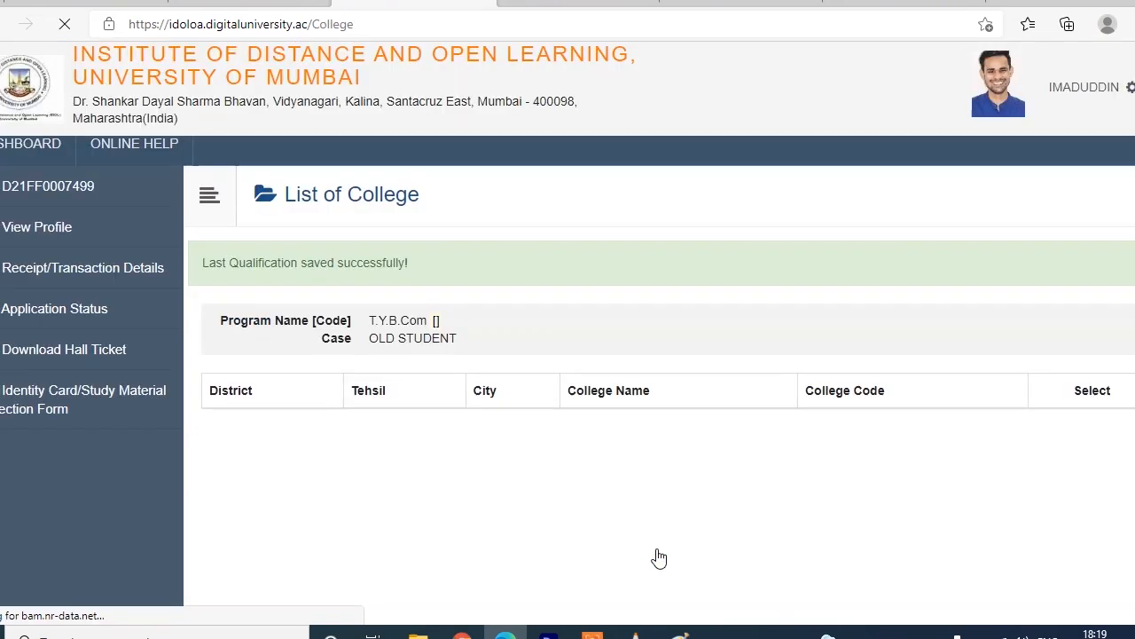
Select Institute of Distance and Open Learning as the college with English medium
click(1061, 434)
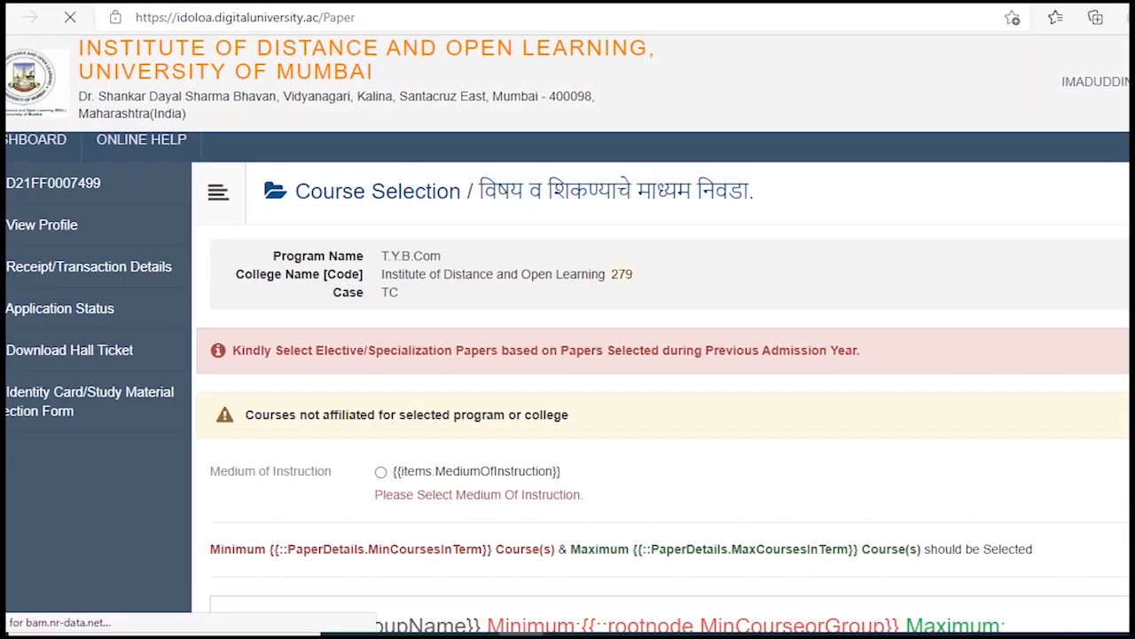
scroll(1112, 298, down, 4)
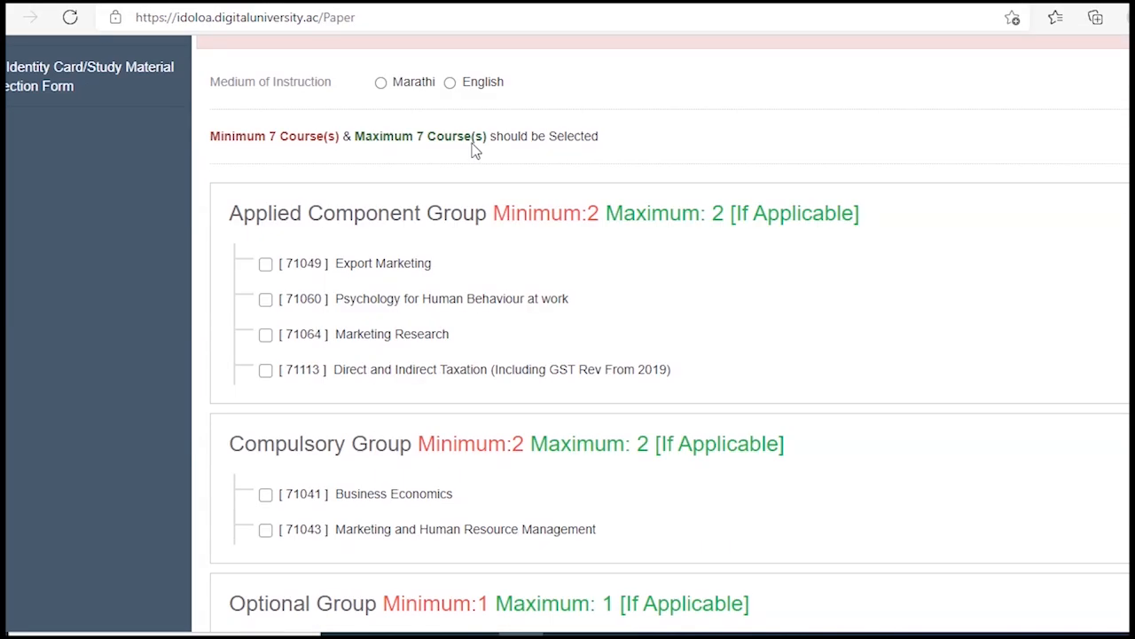
double_click(451, 82)
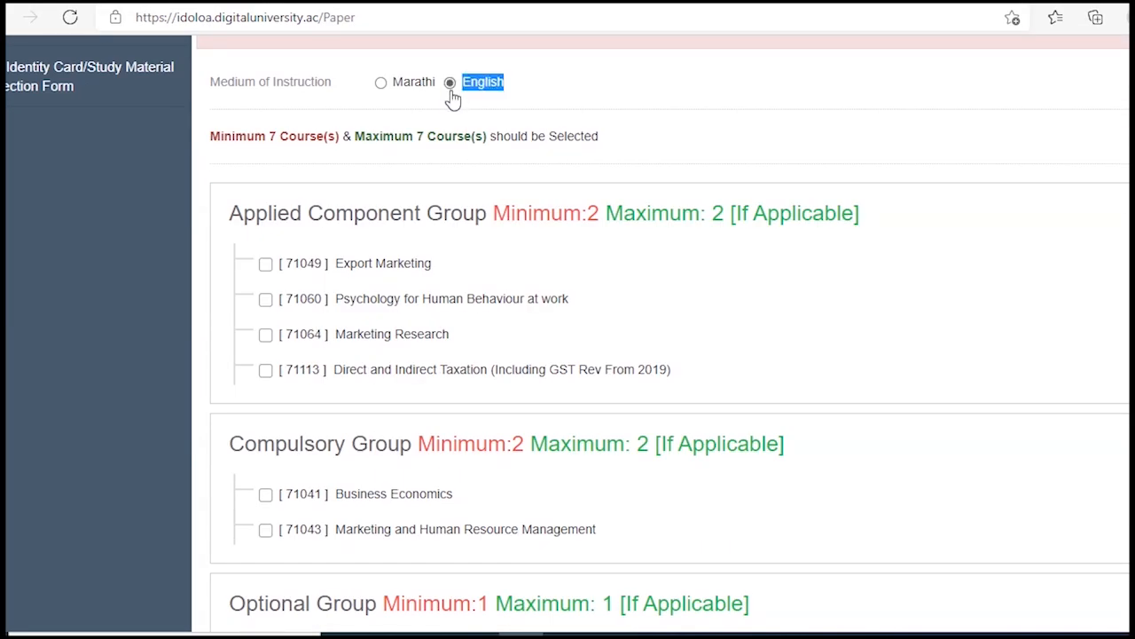
Tick courses 71060, 71049, 71041, 71043, 71010, 71023 and 71036, then save them
click(265, 303)
click(265, 264)
scroll(370, 149, down, 2)
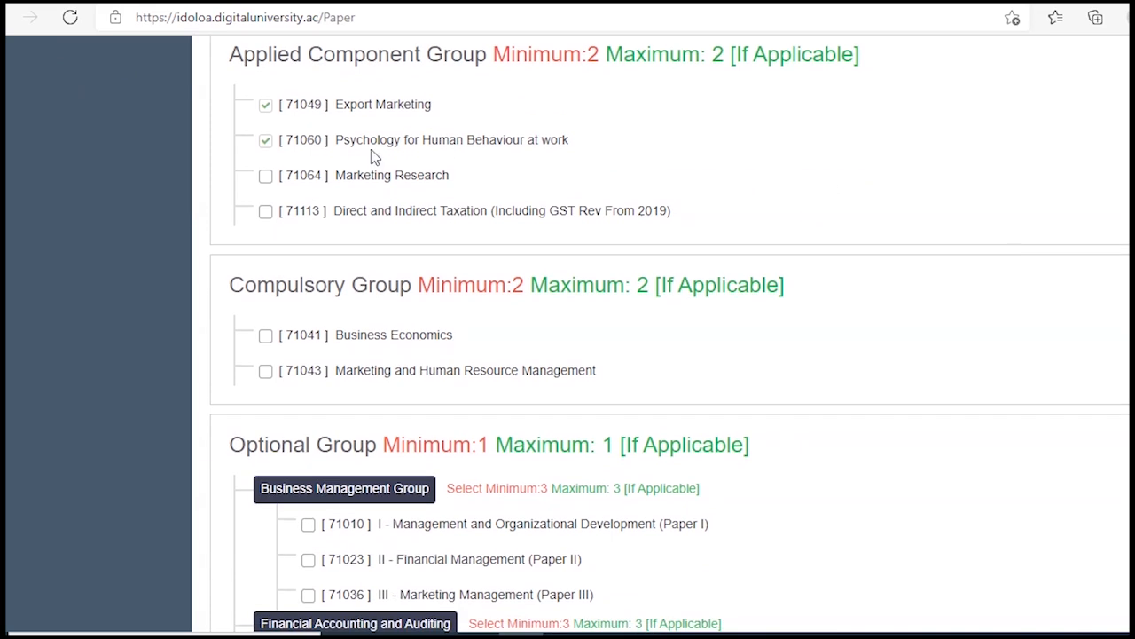
click(265, 335)
scroll(562, 426, down, 3)
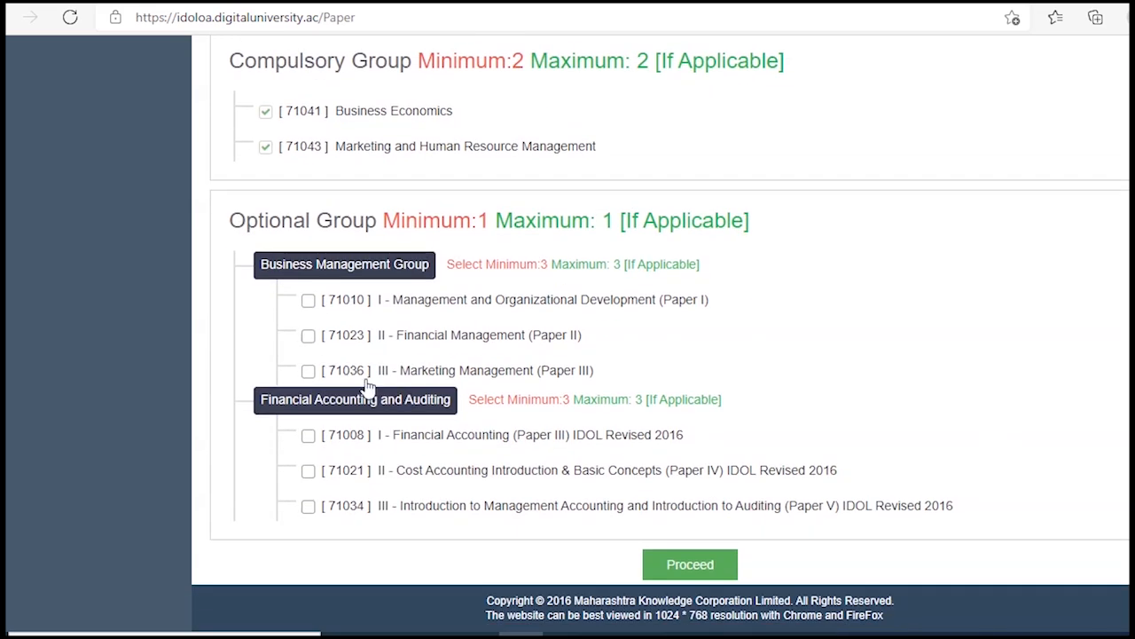
click(308, 300)
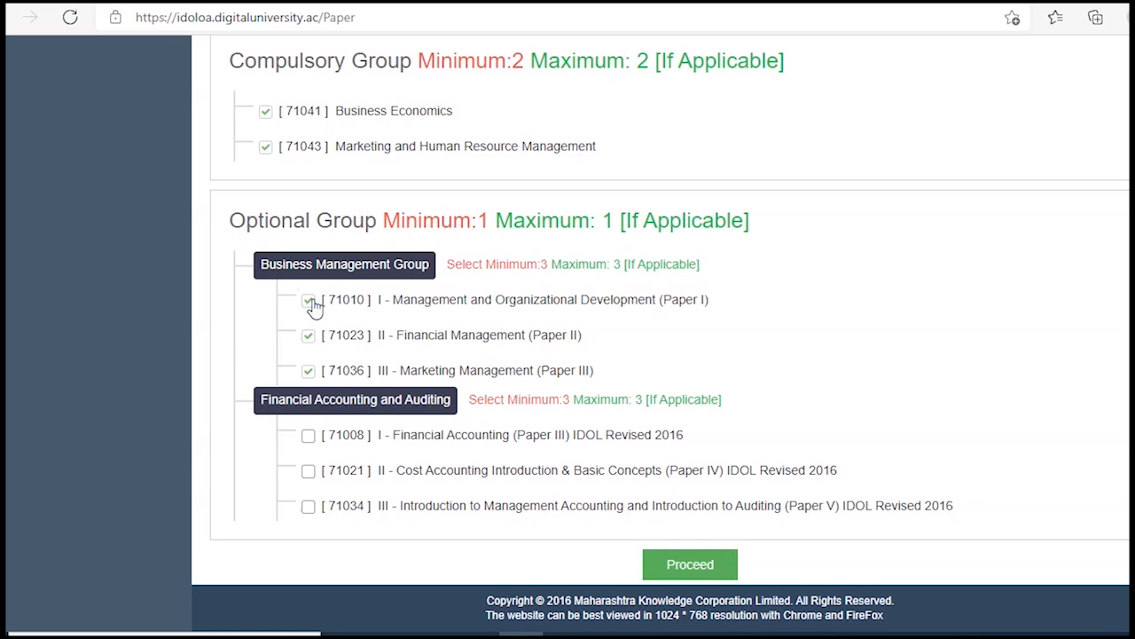
click(672, 570)
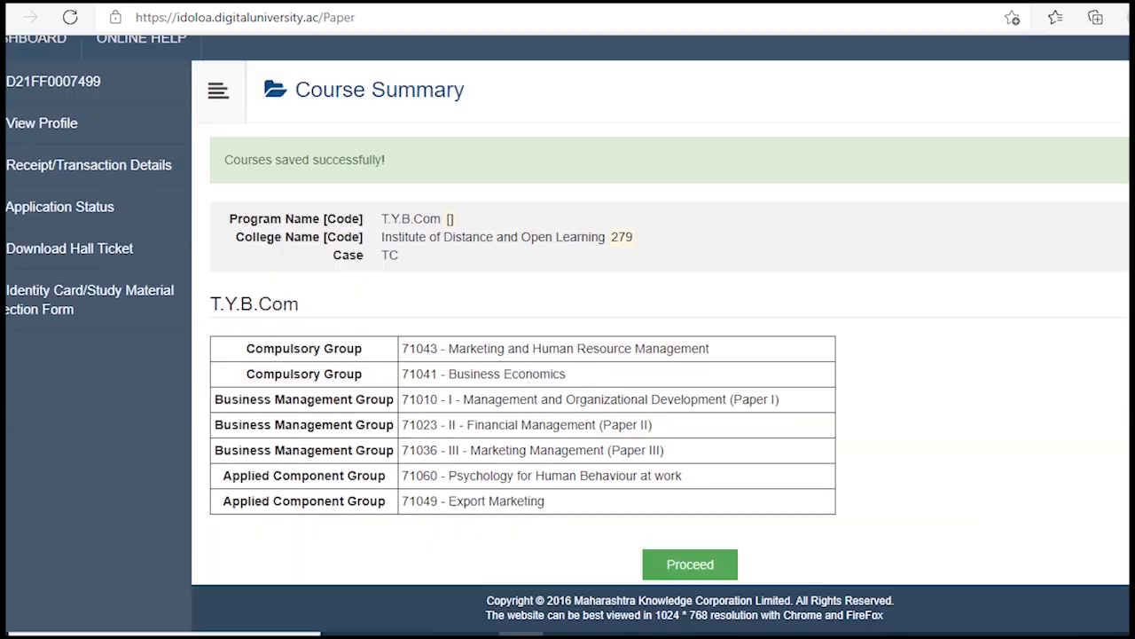
Continue past the course summary, pick Regular Fees totalling 3135, and submit
click(689, 568)
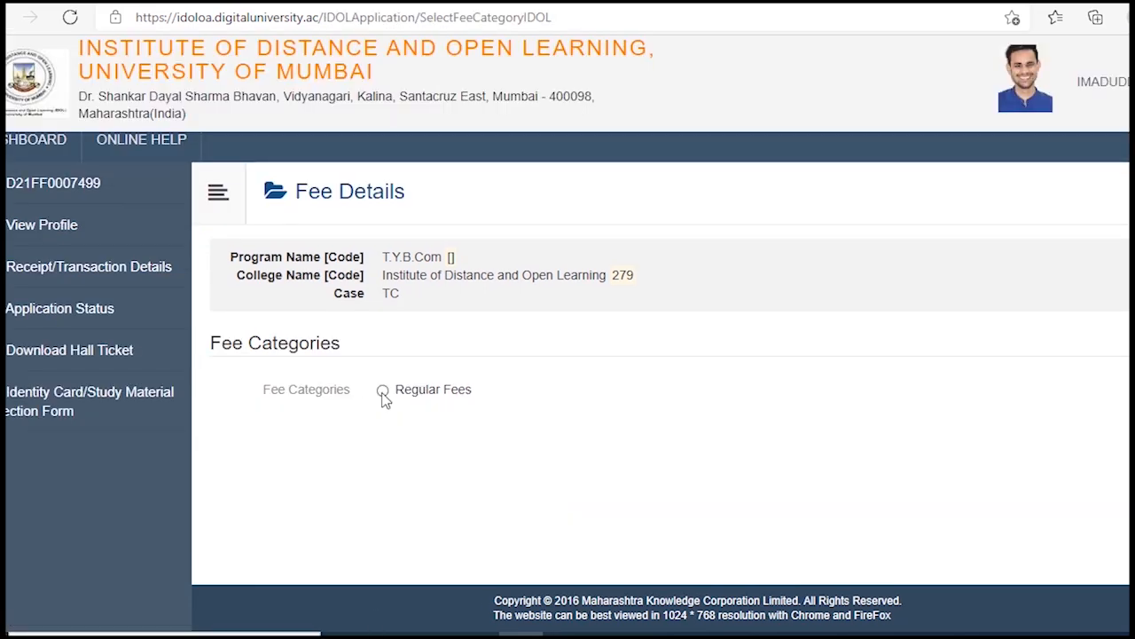
click(383, 392)
scroll(945, 429, down, 6)
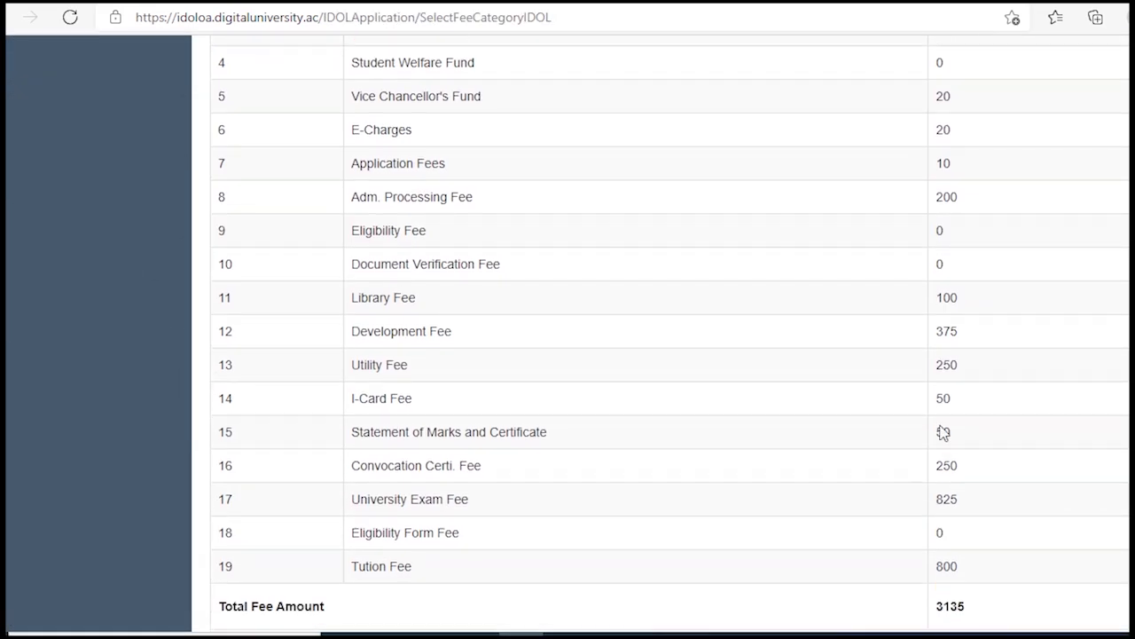
scroll(904, 498, down, 2)
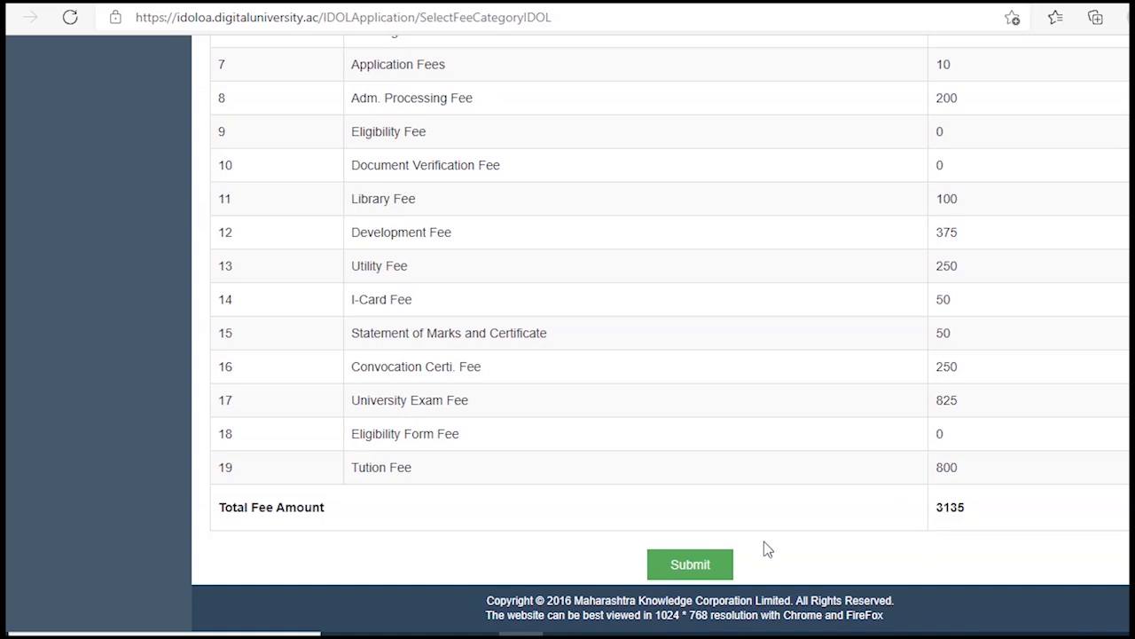
click(721, 566)
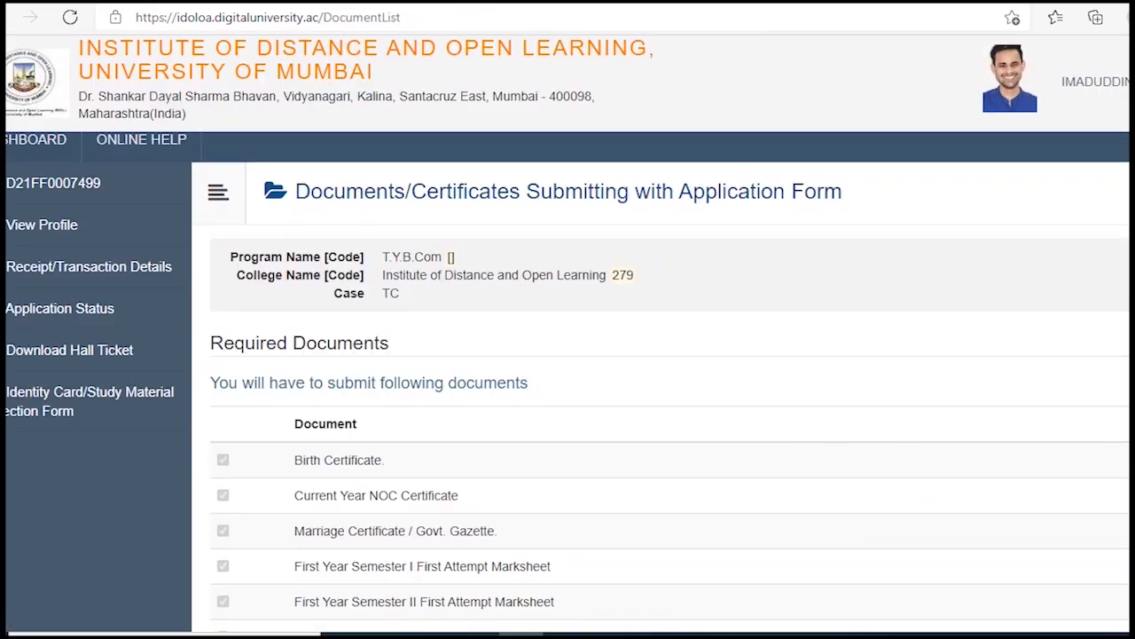
scroll(759, 299, down, 2)
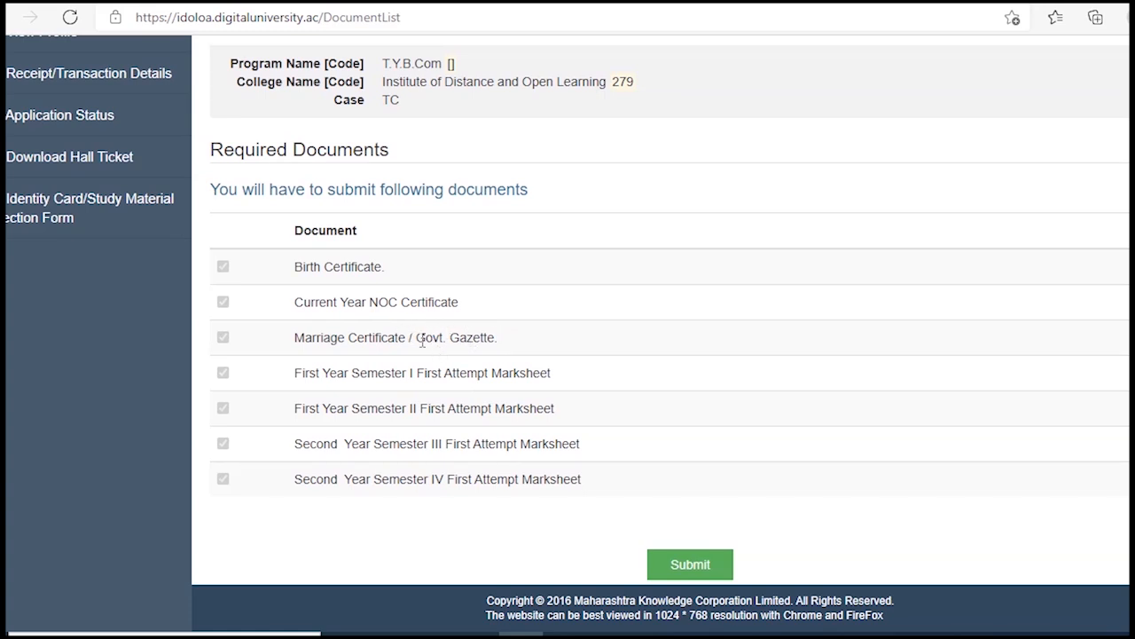
Submit the T.Y.B.Com required-documents list to reach the Upload Documents page
click(692, 563)
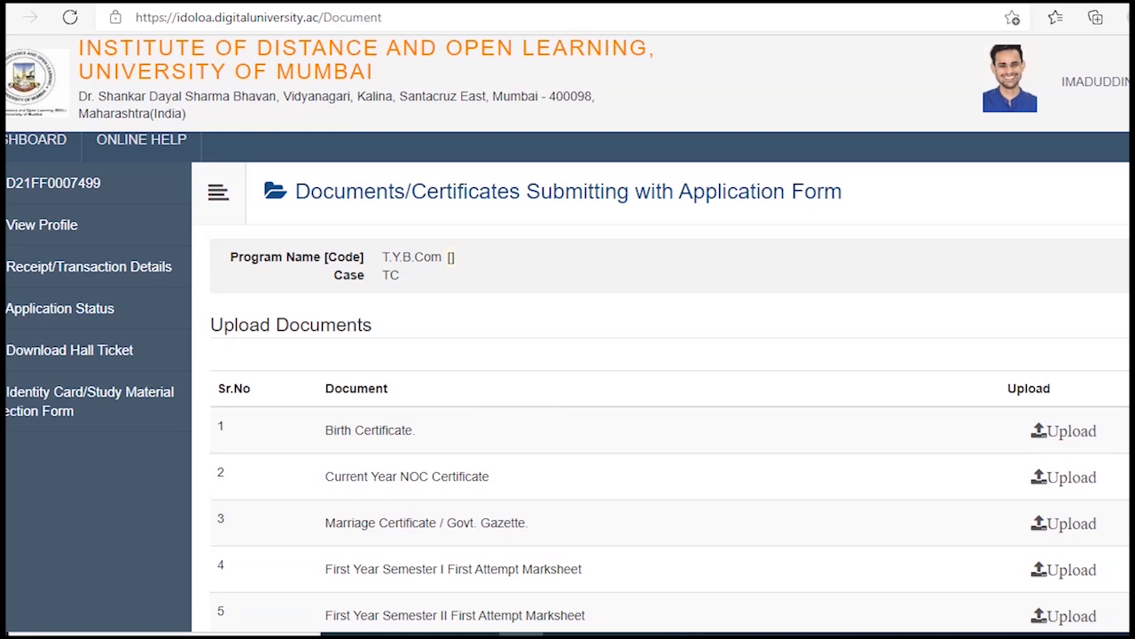
Try uploading the birth certificate image from admission doc, then dismiss the 500kb rejection
scroll(1049, 330, down, 2)
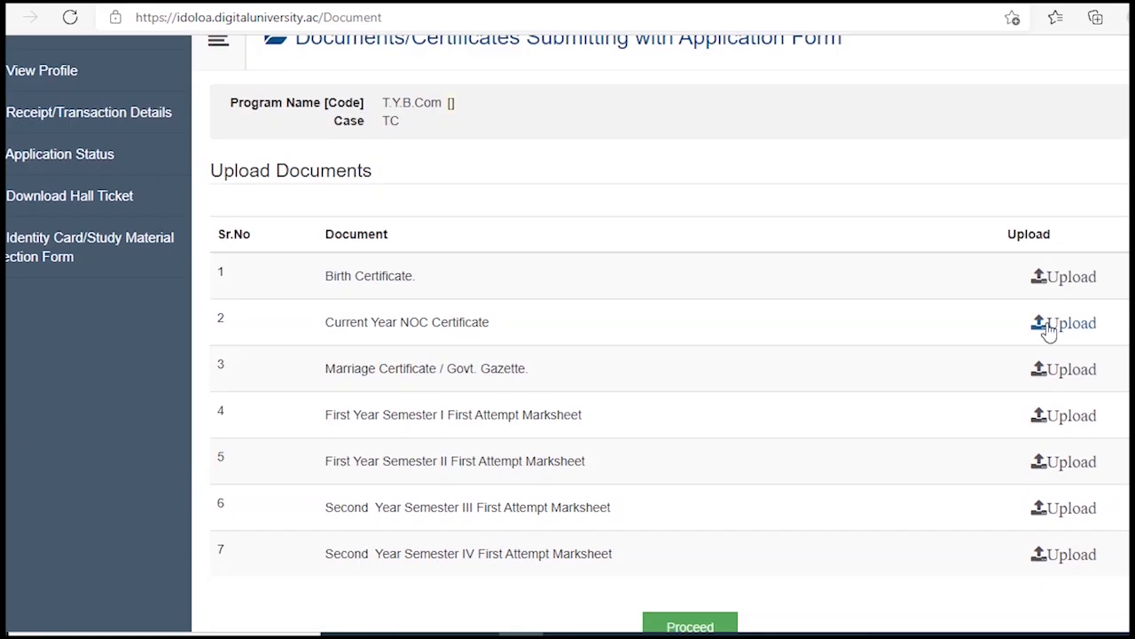
click(1072, 278)
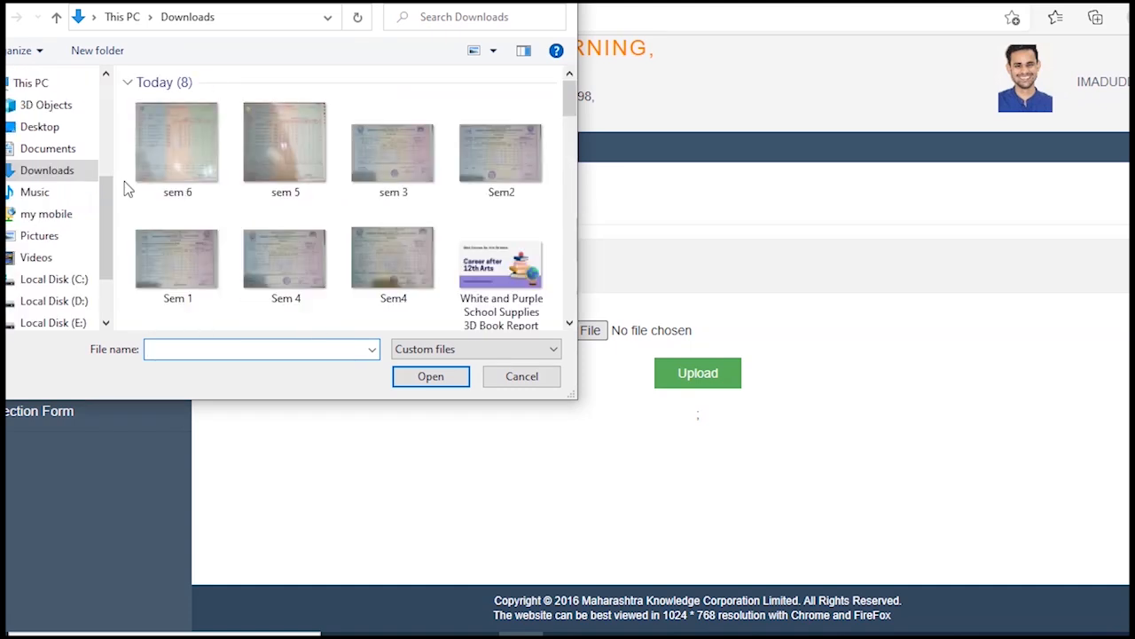
scroll(102, 129, up, 3)
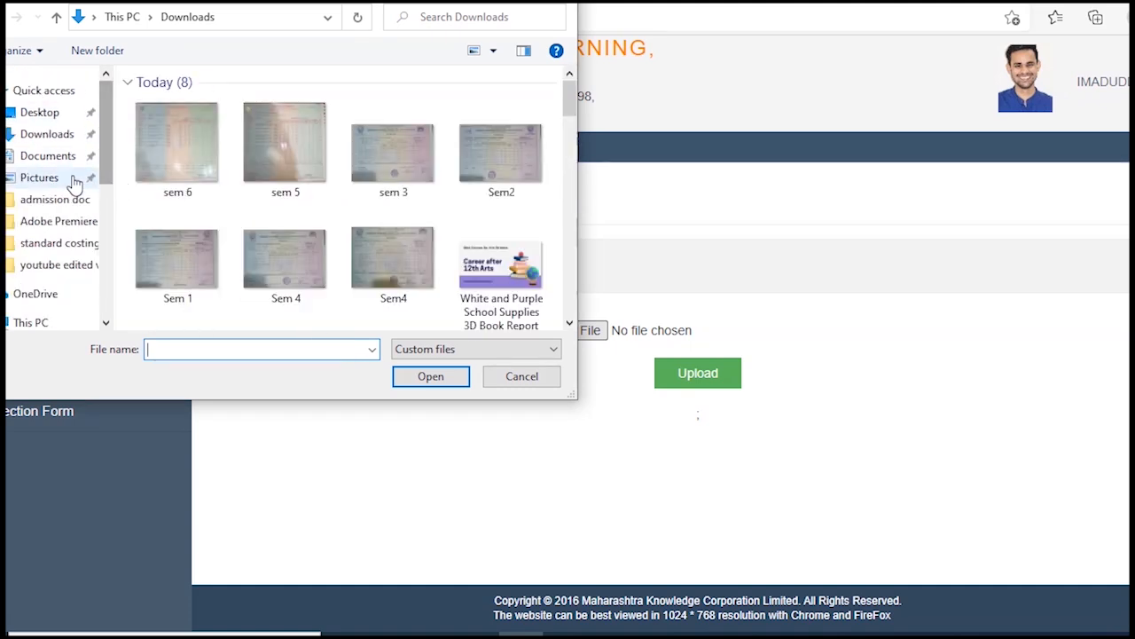
click(40, 113)
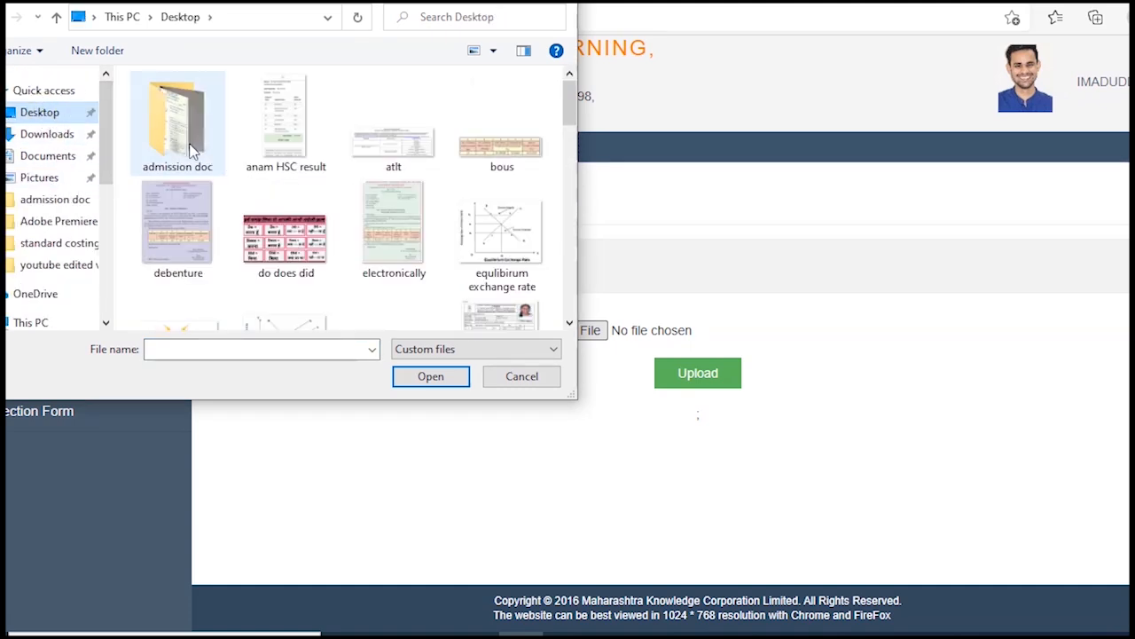
double_click(188, 141)
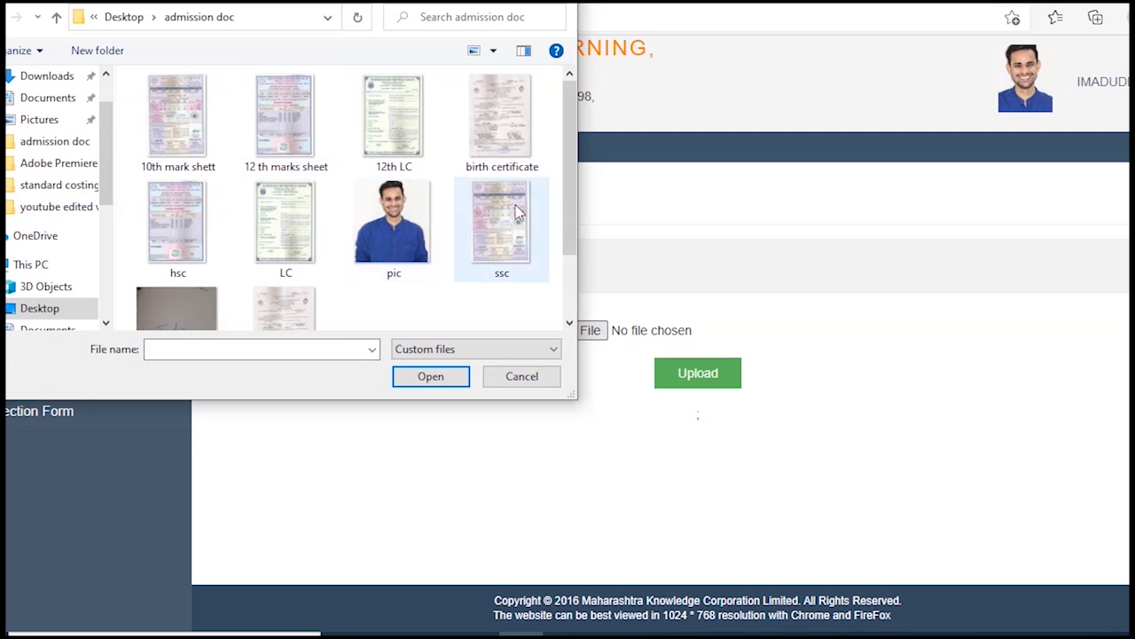
click(491, 131)
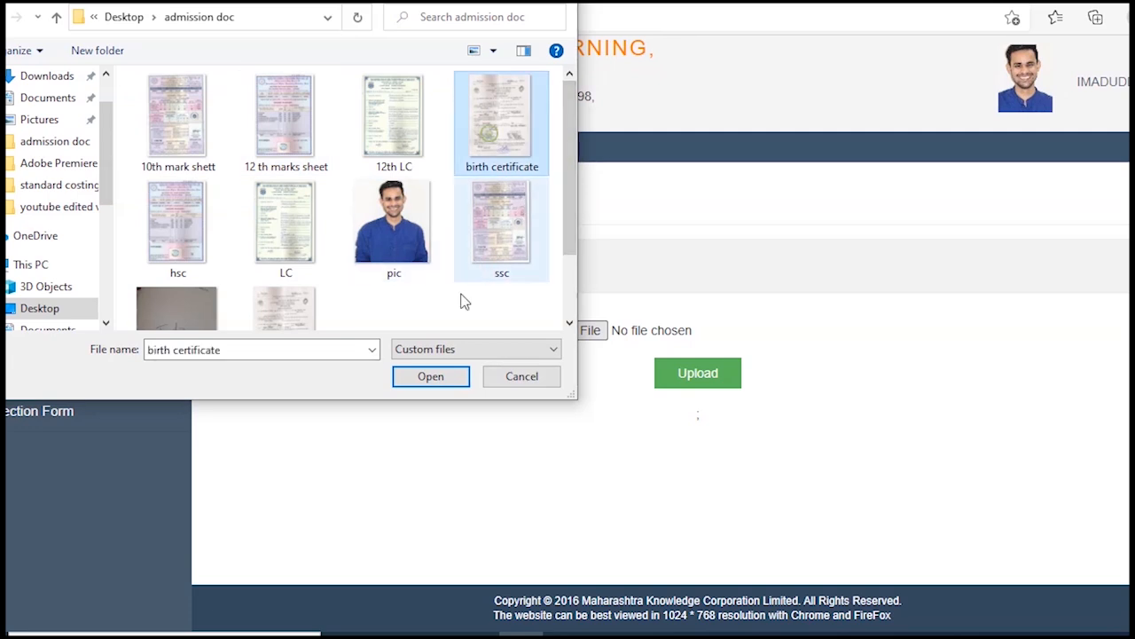
click(431, 376)
click(700, 373)
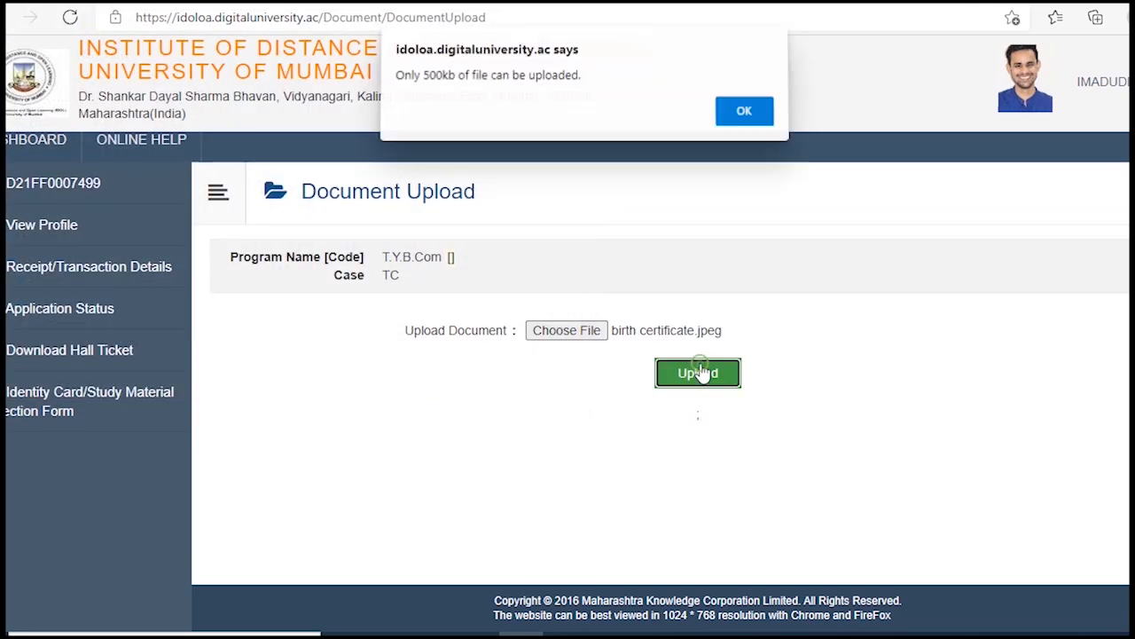
click(745, 116)
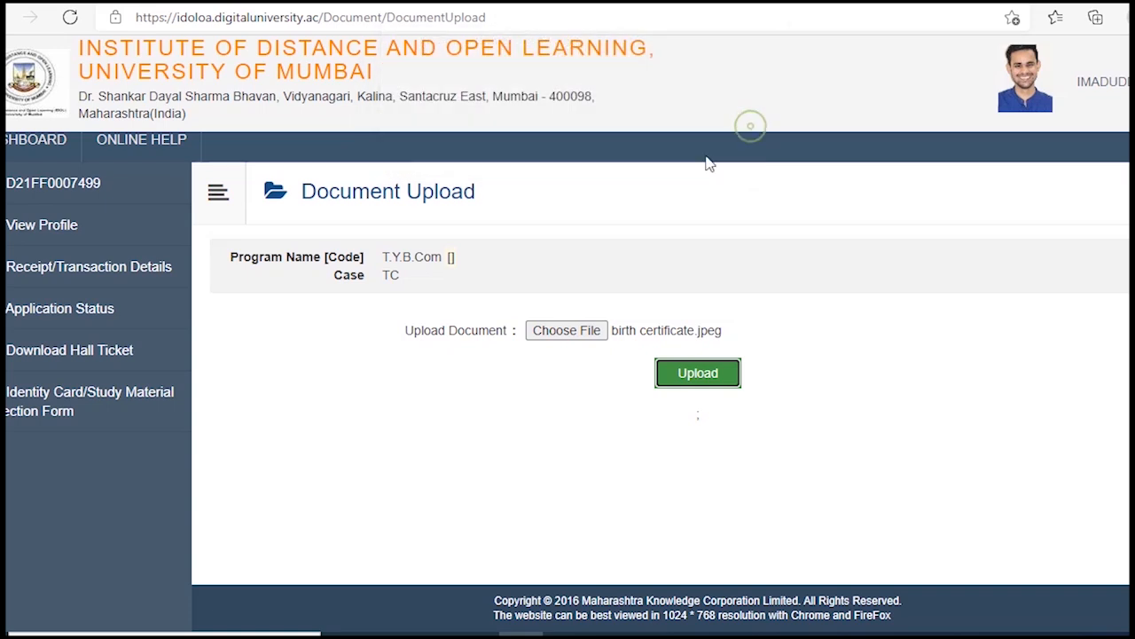
Upload the smaller WhatsApp image as the Birth Certificate instead
click(599, 337)
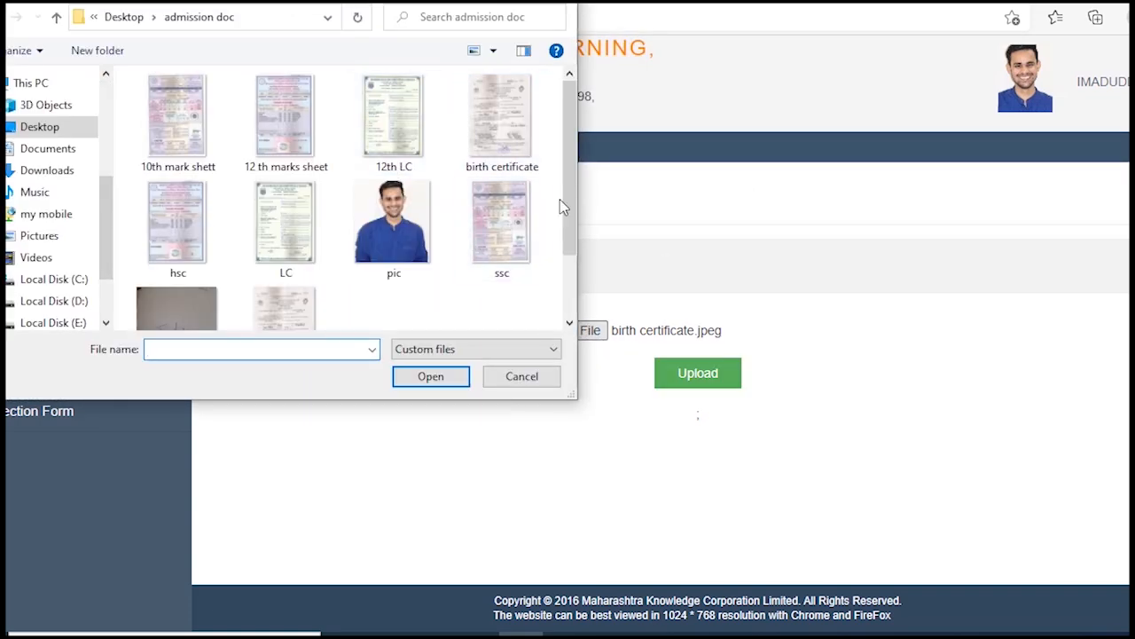
drag(567, 201, 566, 263)
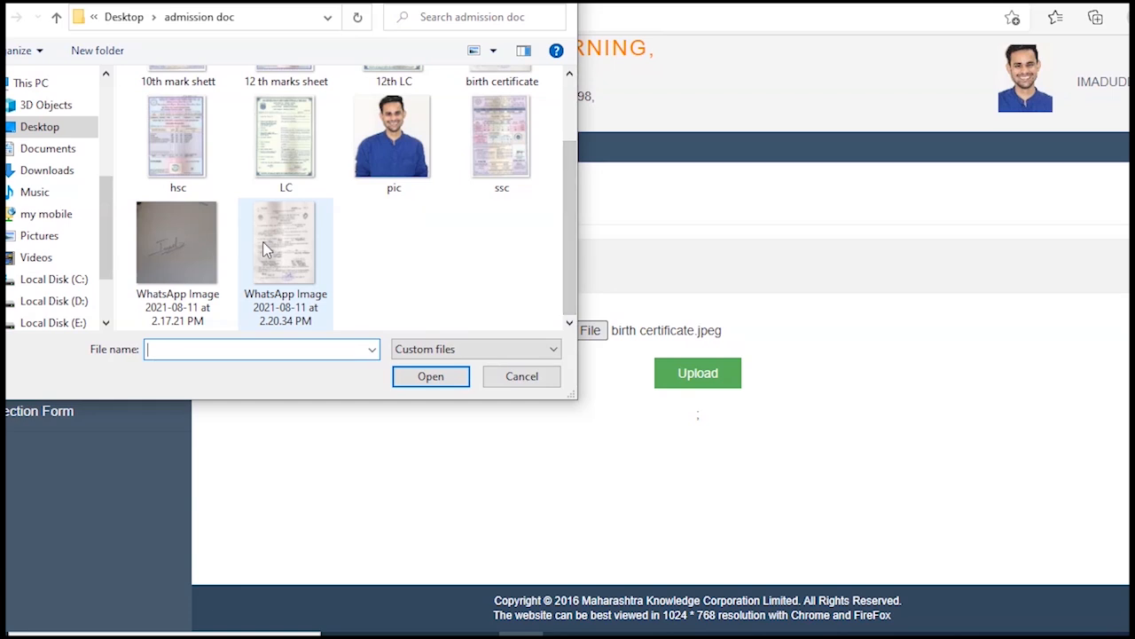
click(262, 241)
click(419, 376)
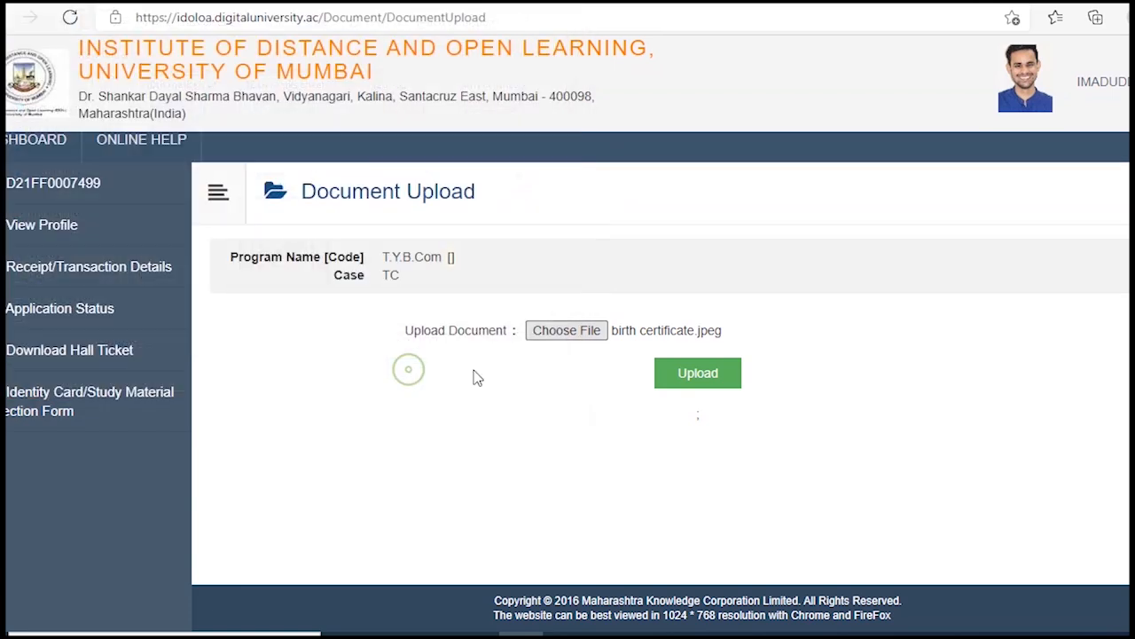
click(692, 375)
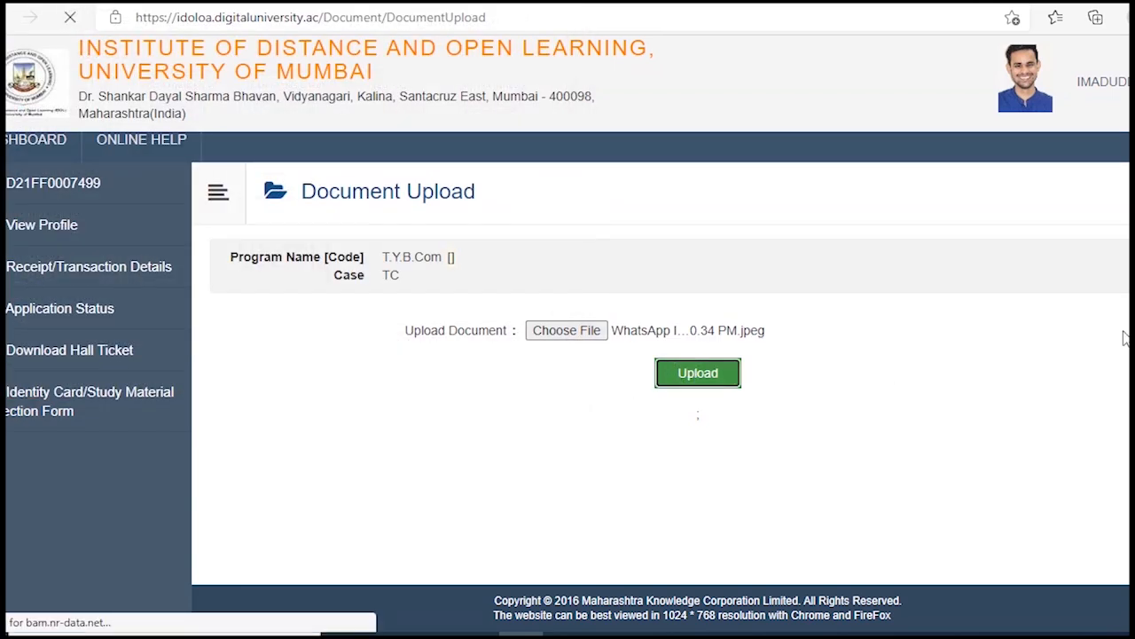
Try uploading 12th LC as the Current Year NOC Certificate, then dismiss the 500kb warning
scroll(1014, 369, down, 2)
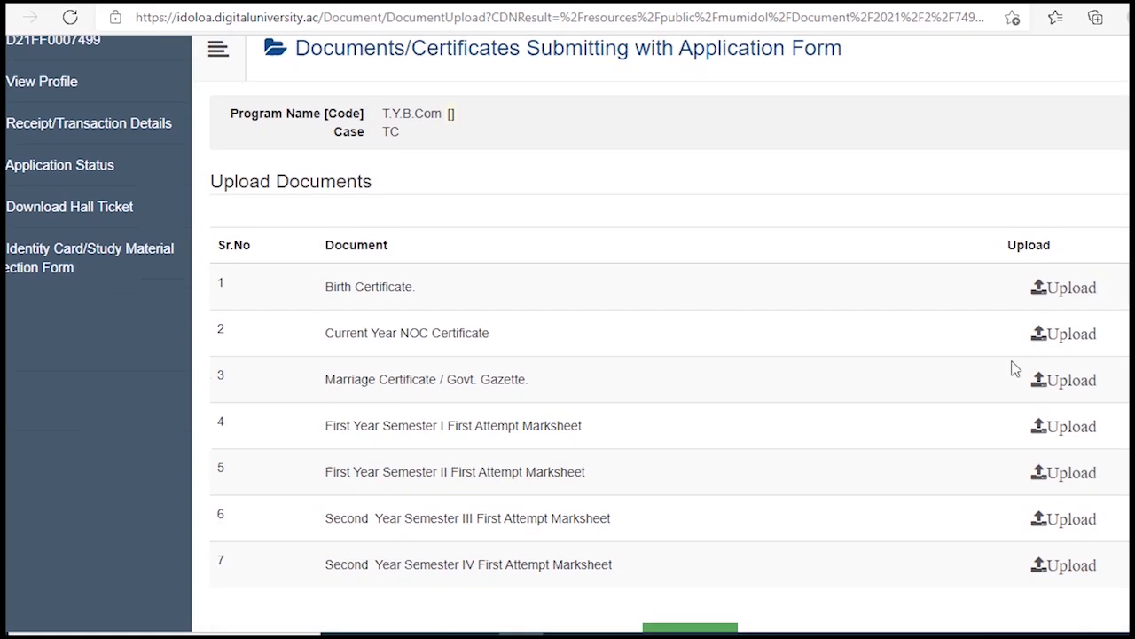
click(1073, 334)
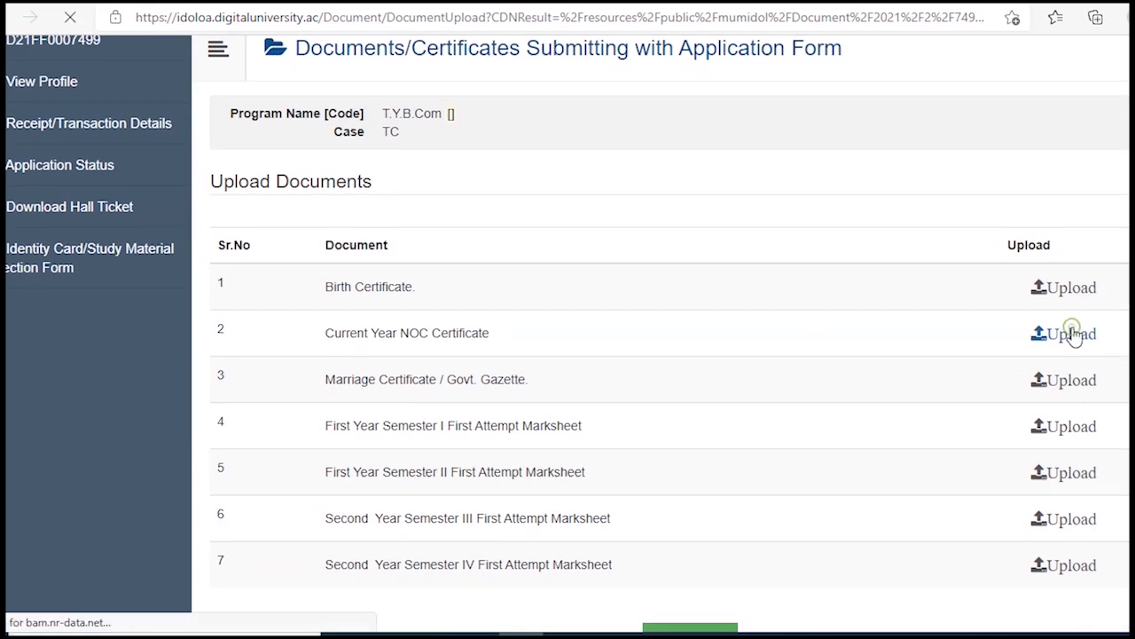
click(569, 401)
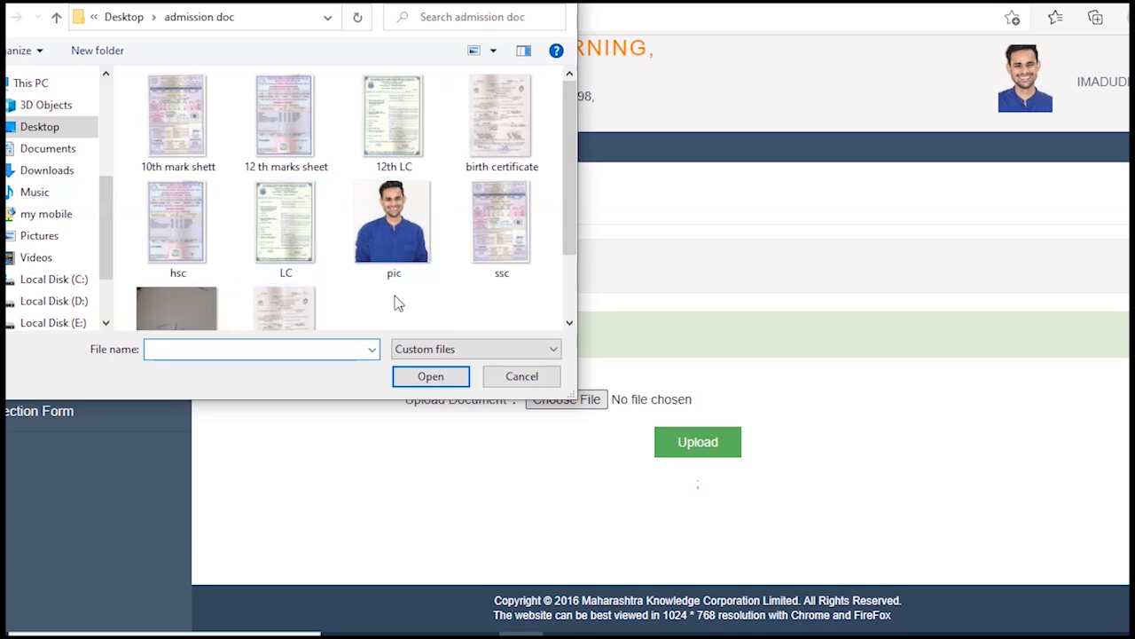
click(432, 127)
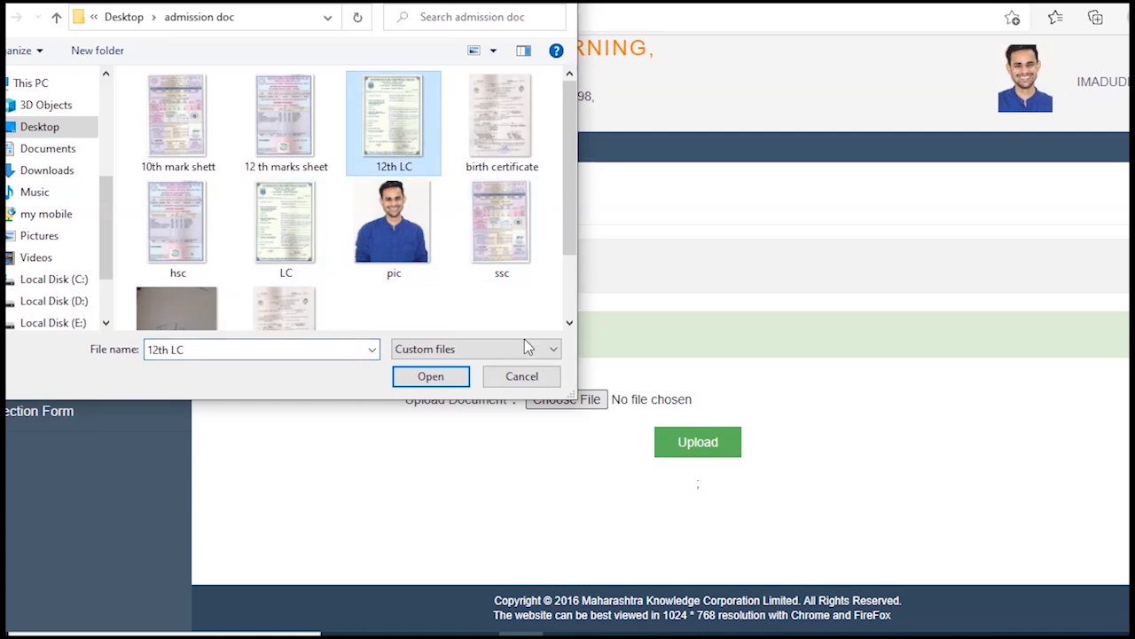
click(431, 377)
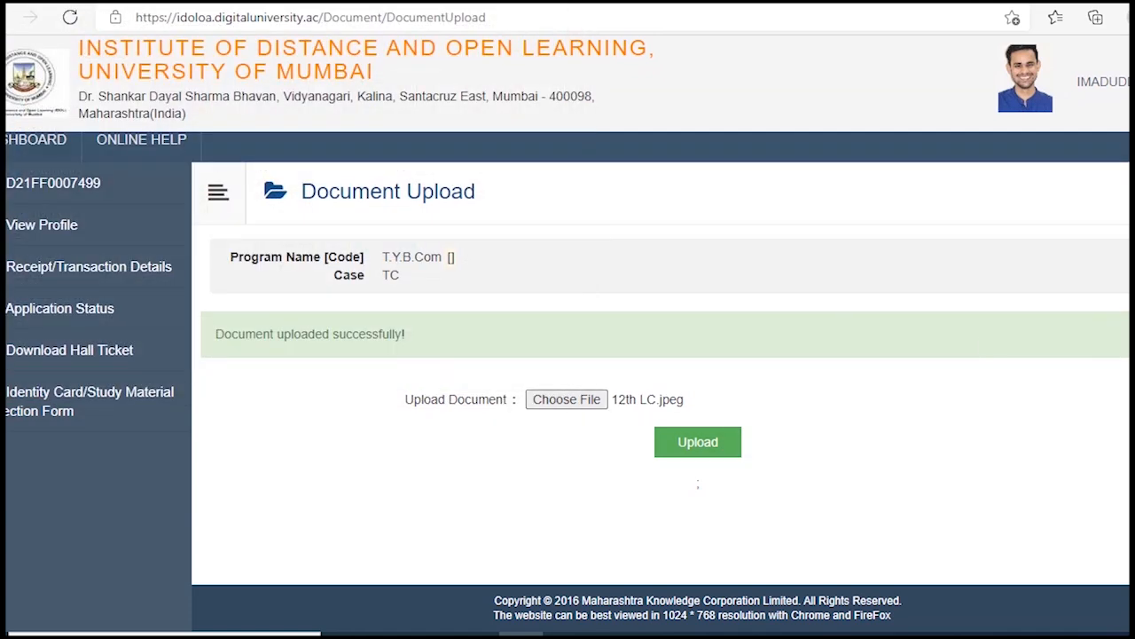
click(725, 452)
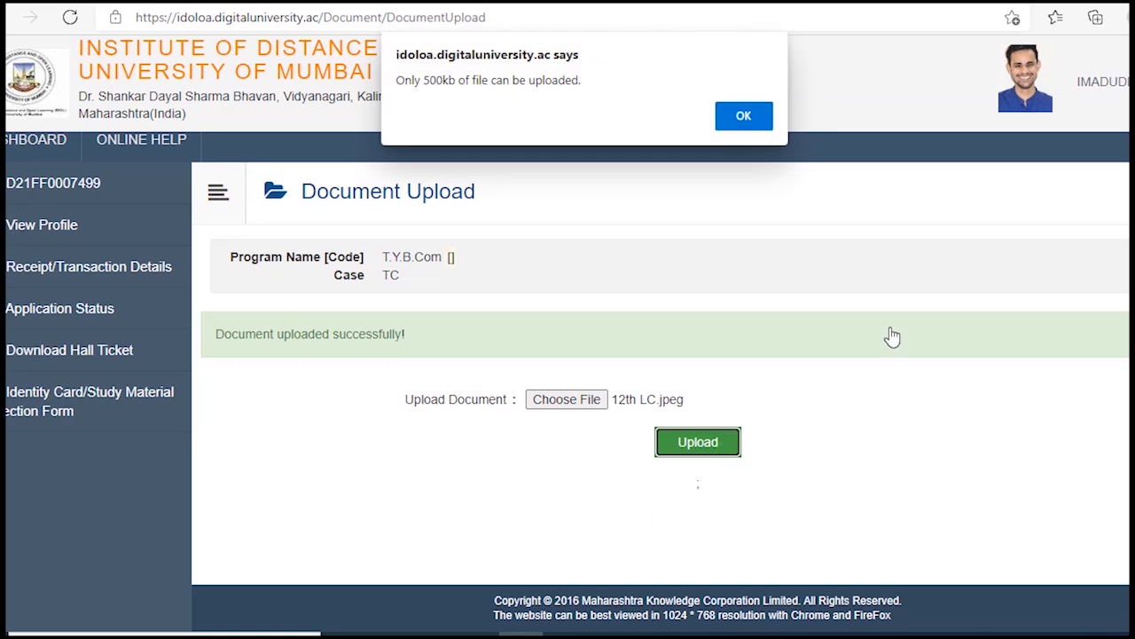
click(736, 119)
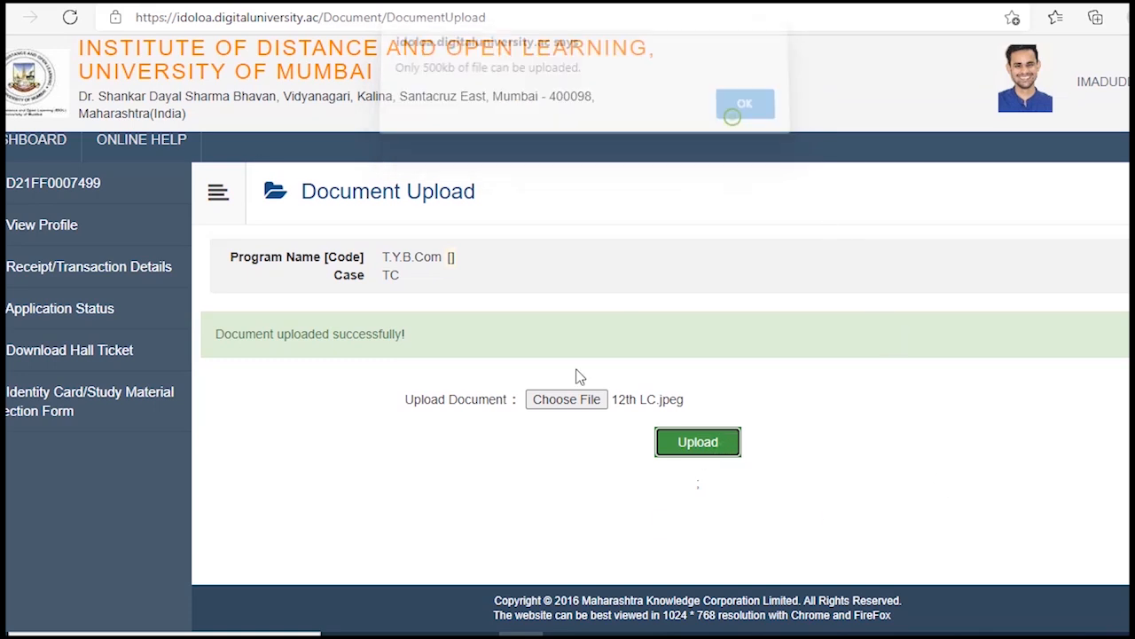
Upload LC.jpeg as the Current Year NOC Certificate instead
click(551, 401)
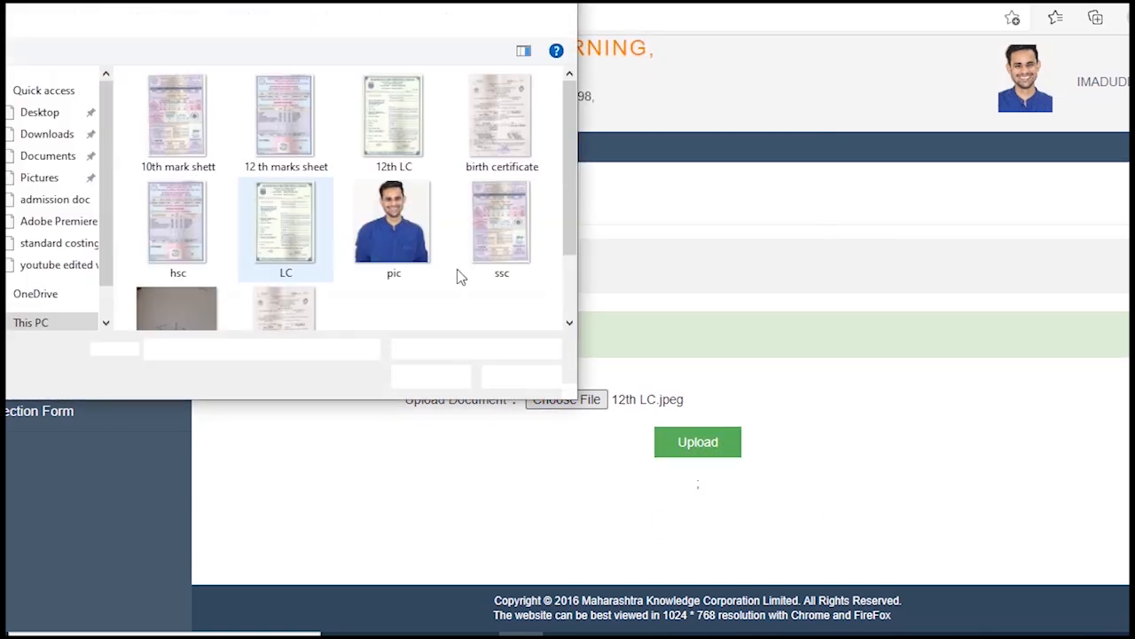
drag(572, 151, 575, 282)
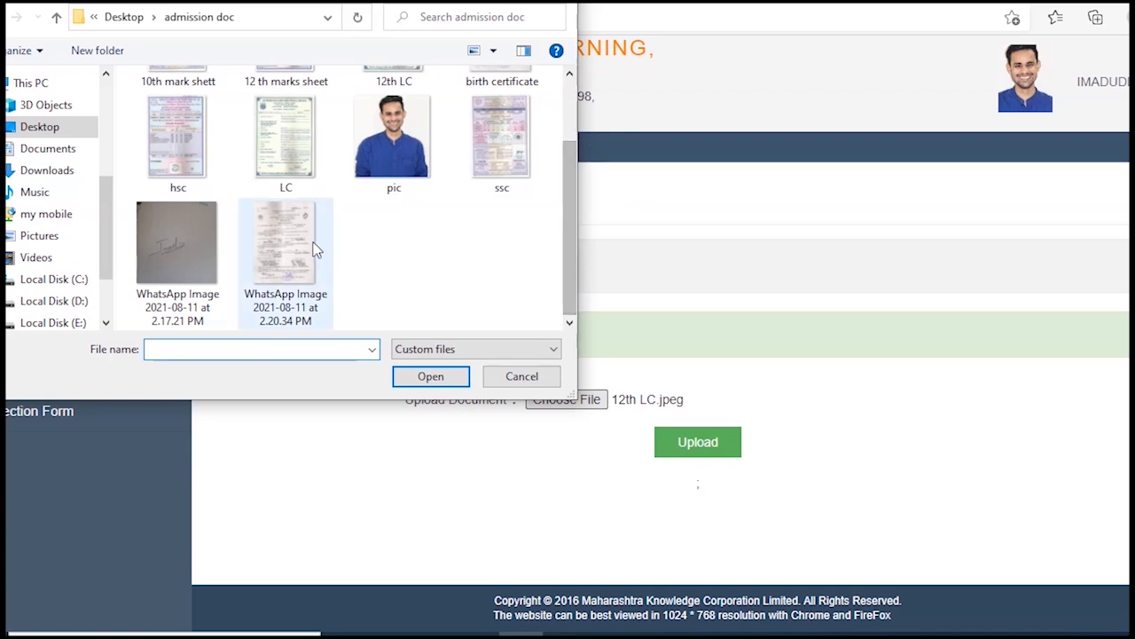
click(275, 169)
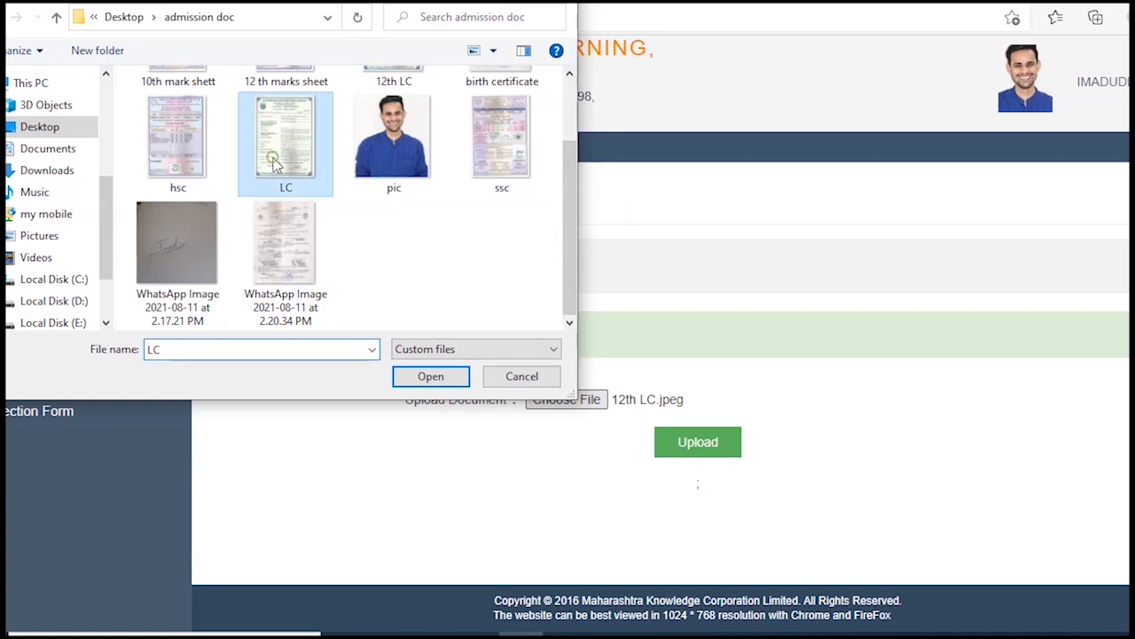
click(431, 378)
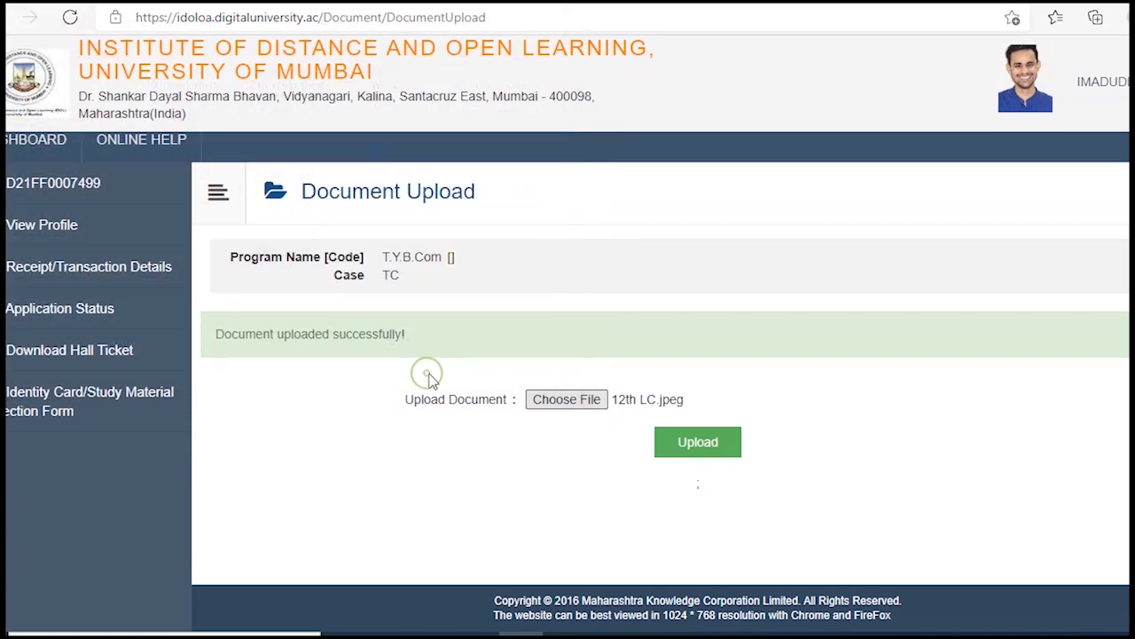
click(685, 441)
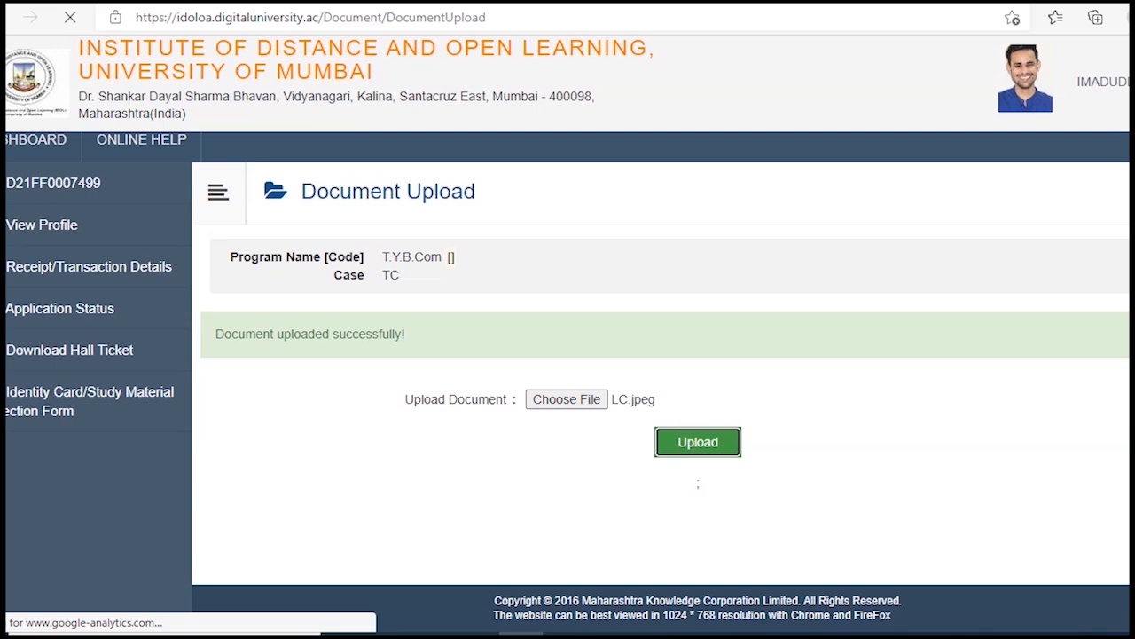
scroll(657, 355, down, 3)
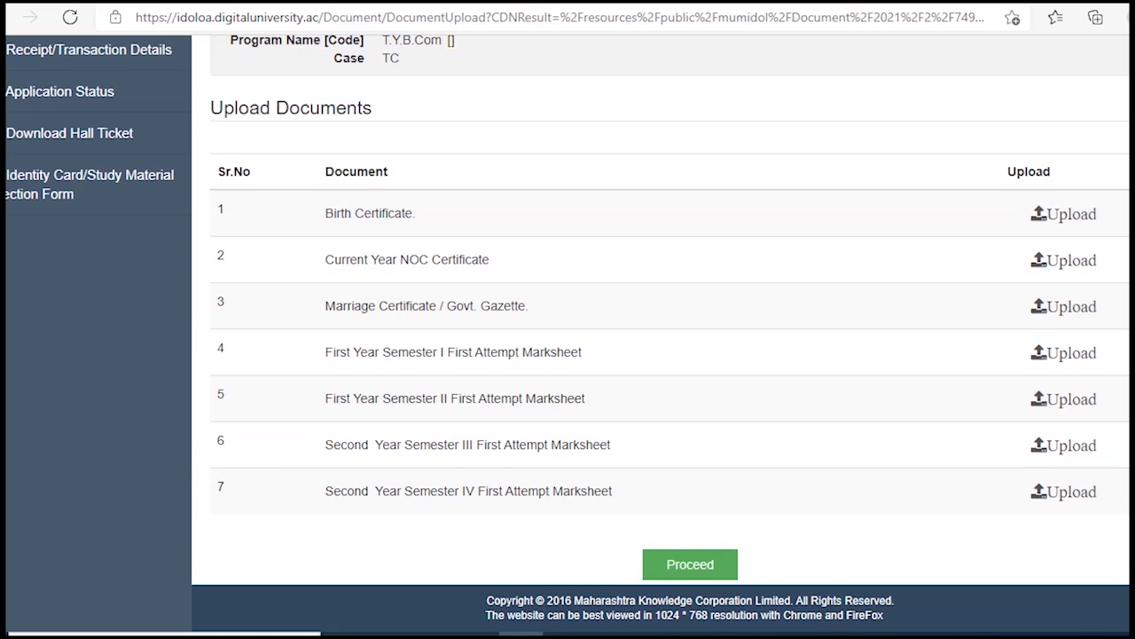
Check the Birth Certificate preview, then upload LC.jpeg for document row 3
click(1130, 203)
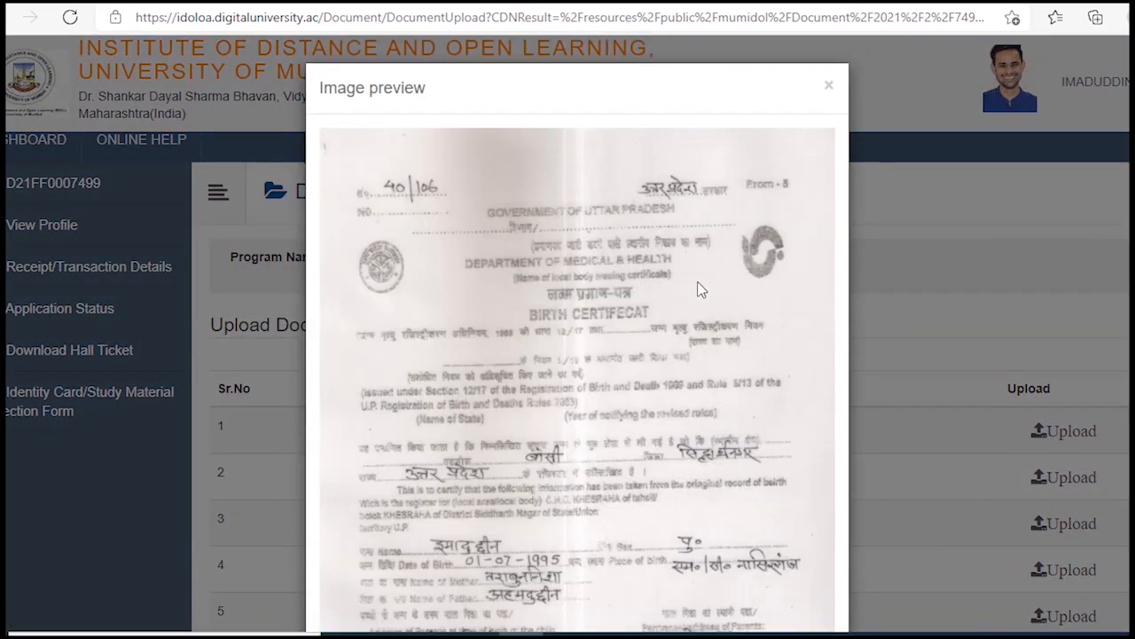
click(832, 89)
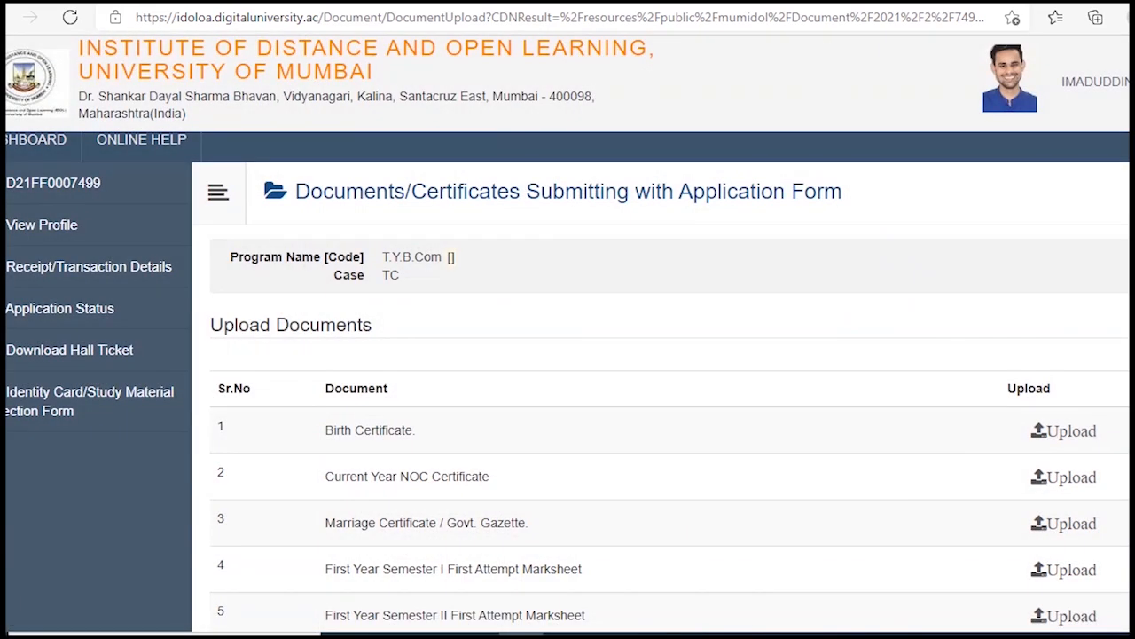
scroll(605, 401, down, 3)
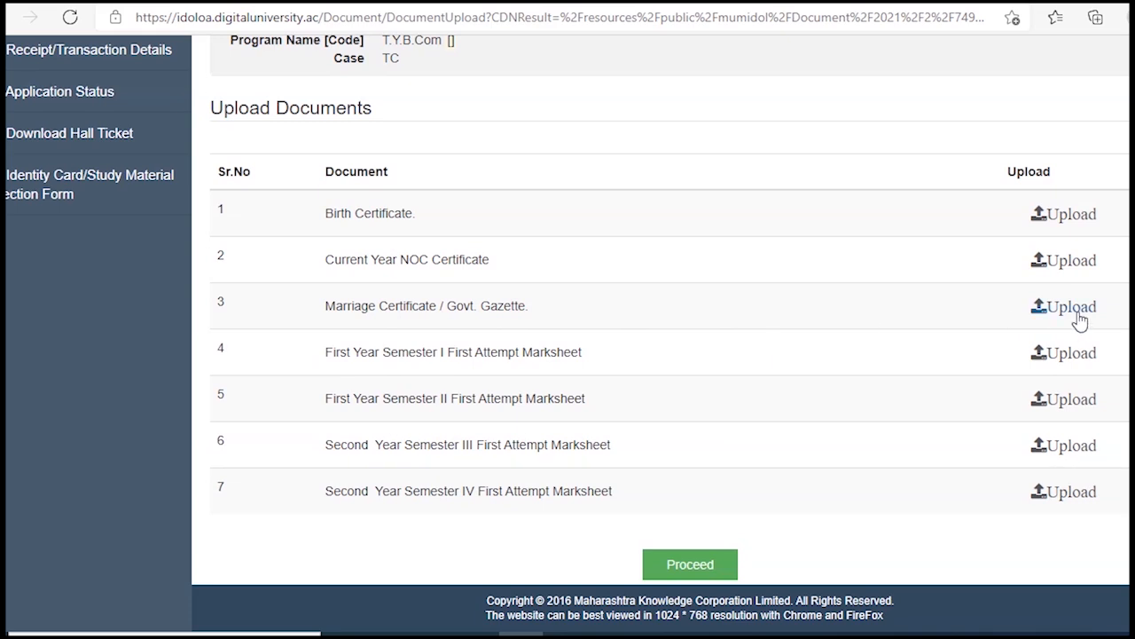
click(1061, 318)
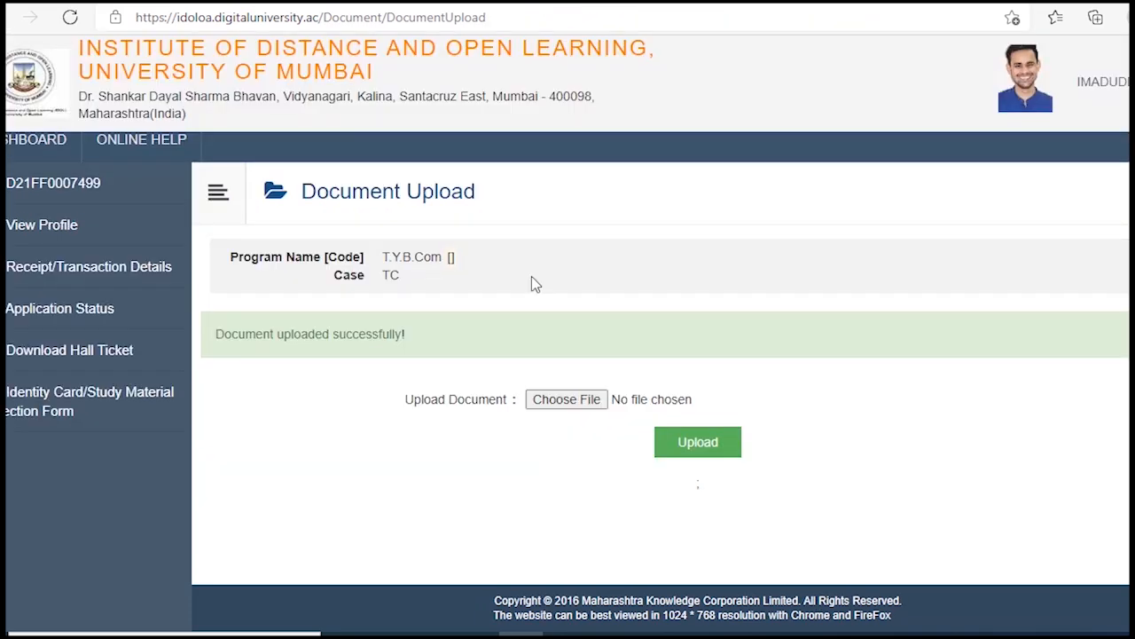
click(564, 401)
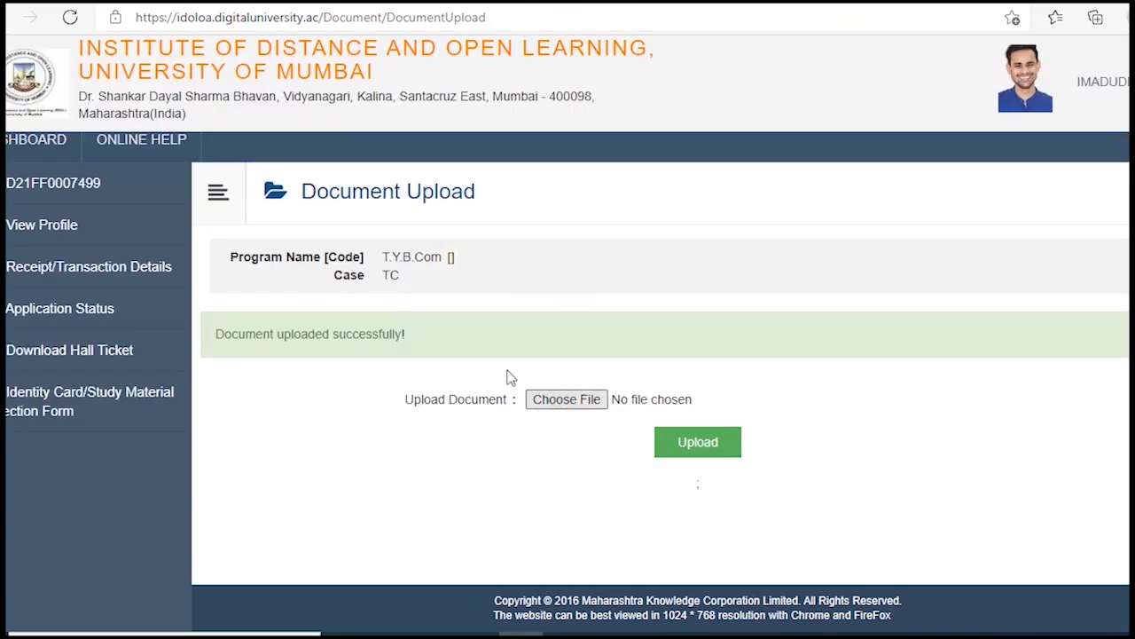
click(278, 235)
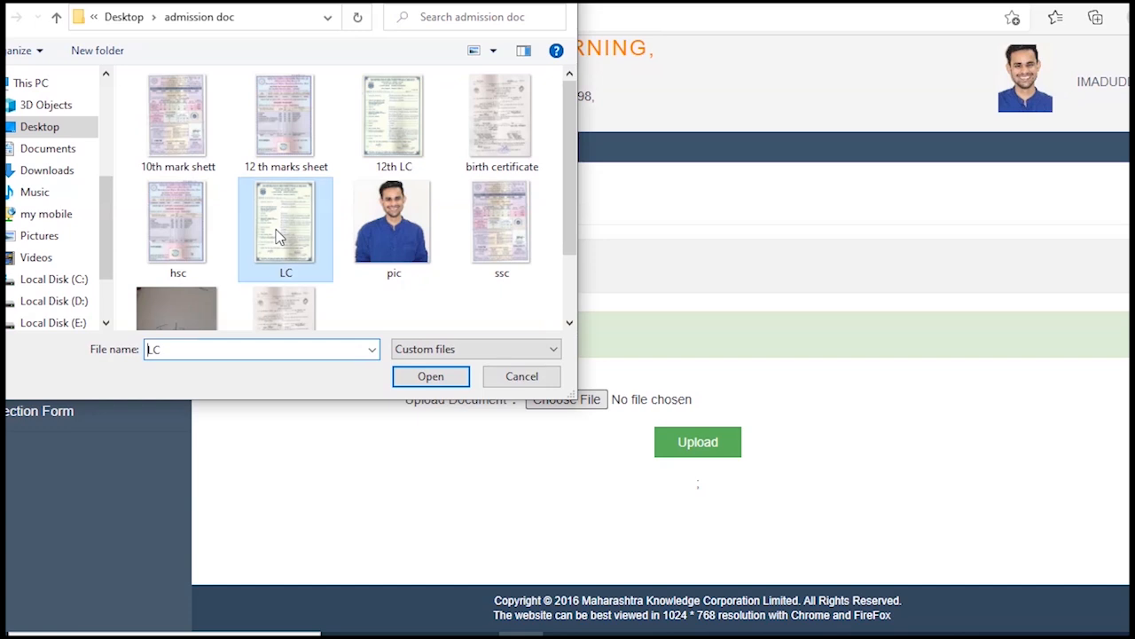
click(430, 382)
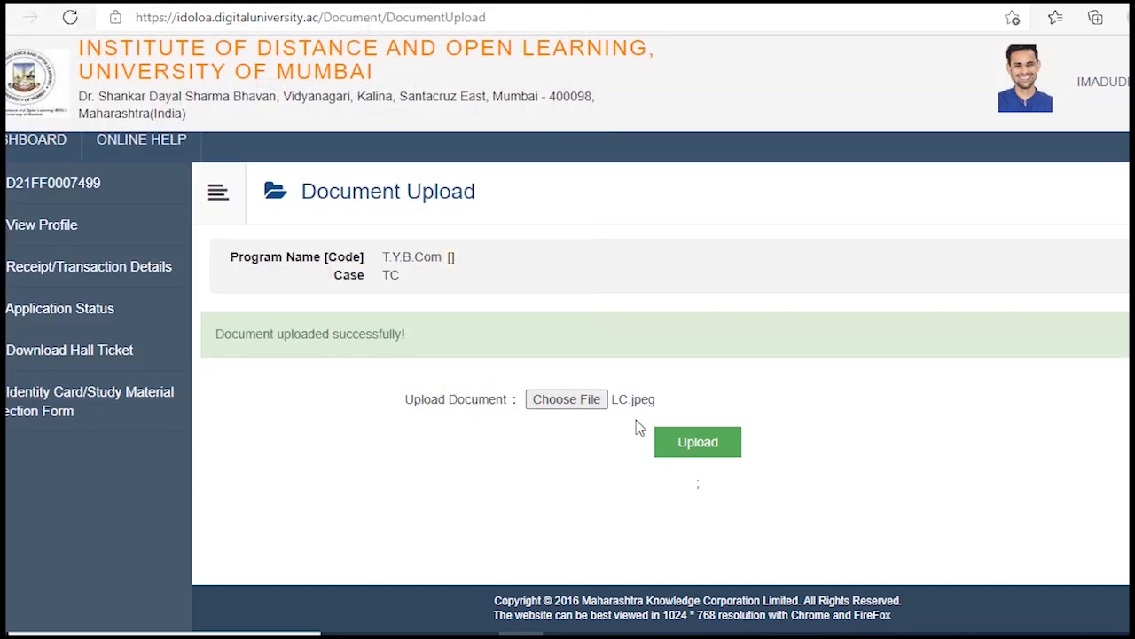
click(697, 441)
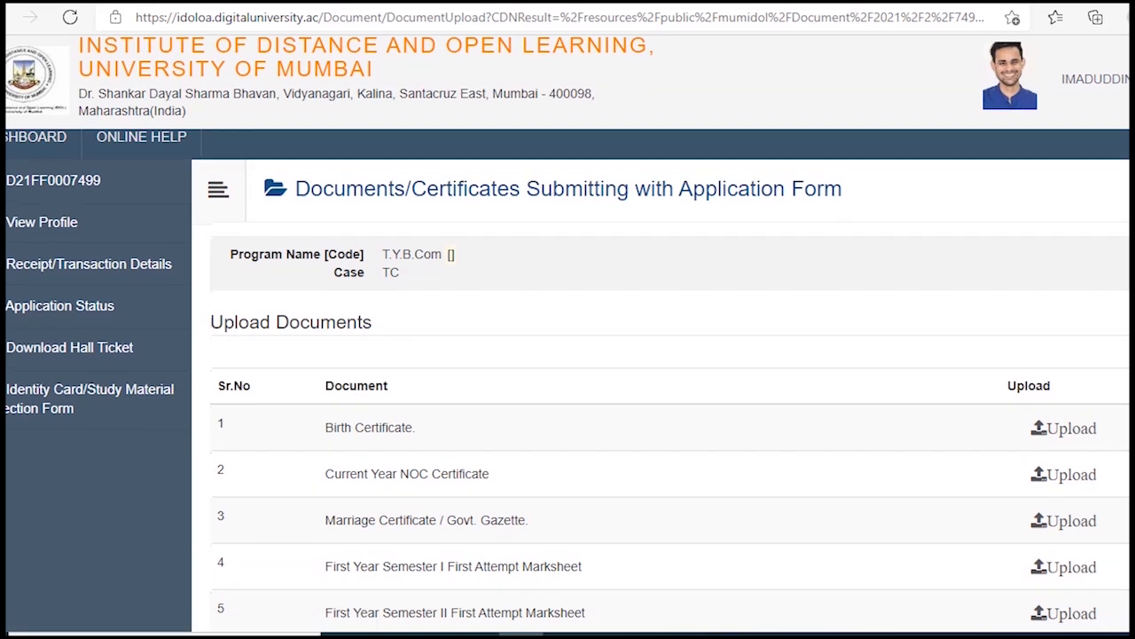
Upload Sem 1.jpeg from Downloads as the First Year Semester I marksheet
scroll(1109, 375, down, 3)
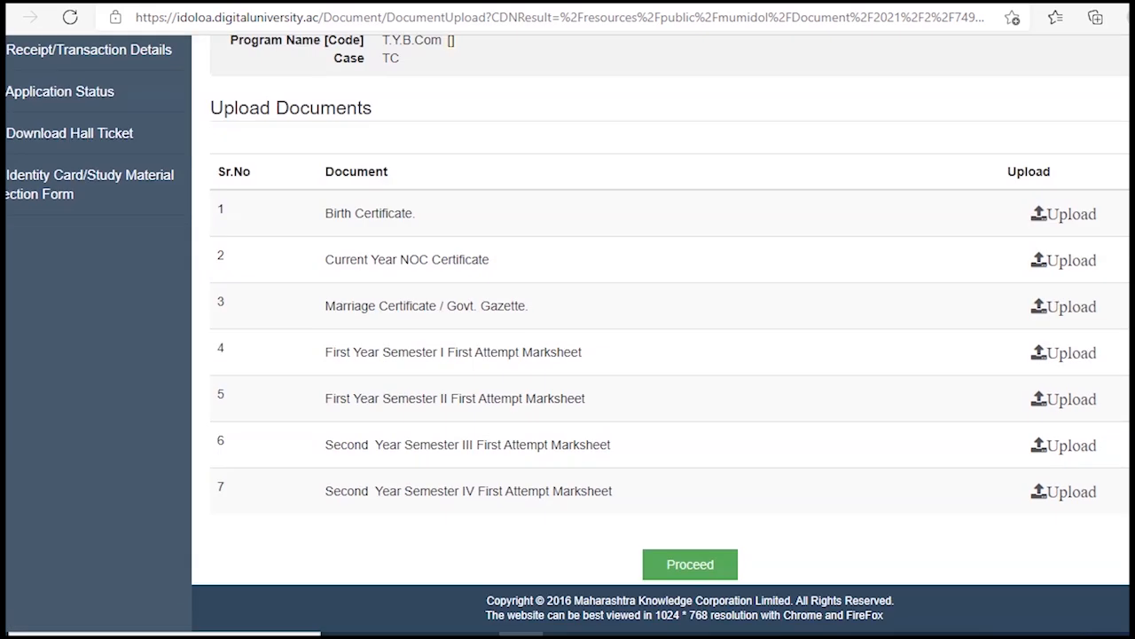
click(1075, 358)
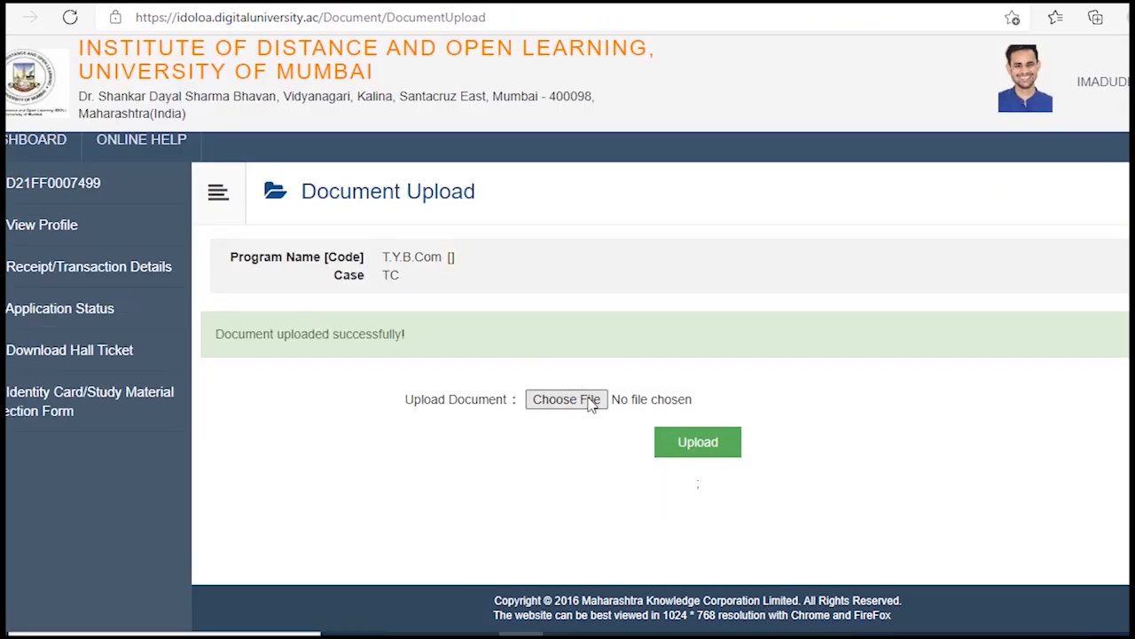
click(591, 400)
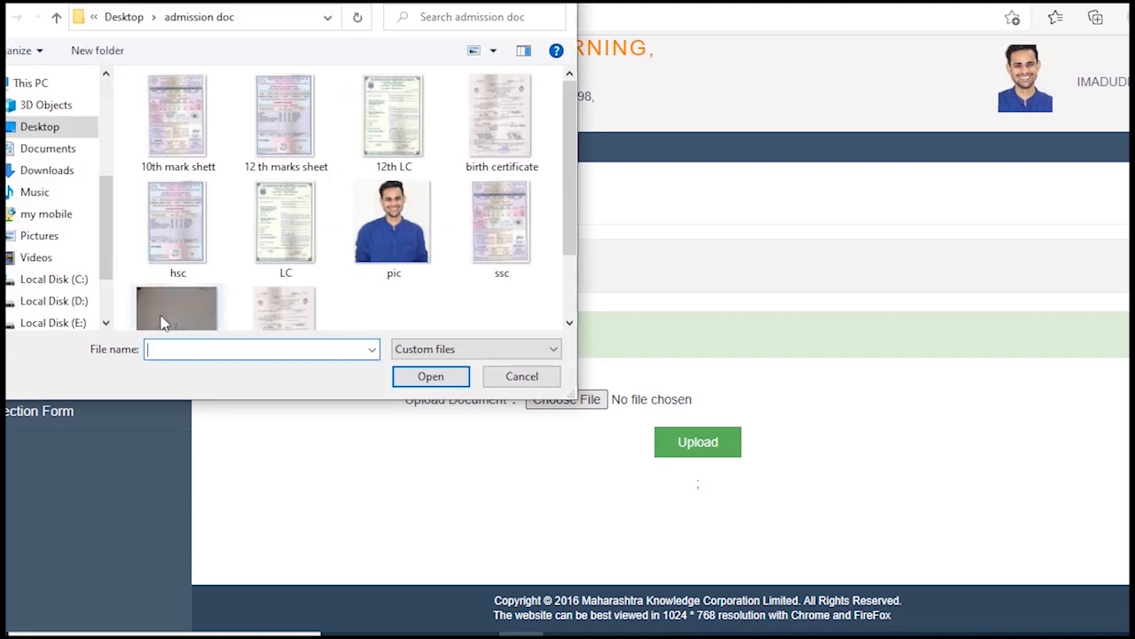
click(54, 170)
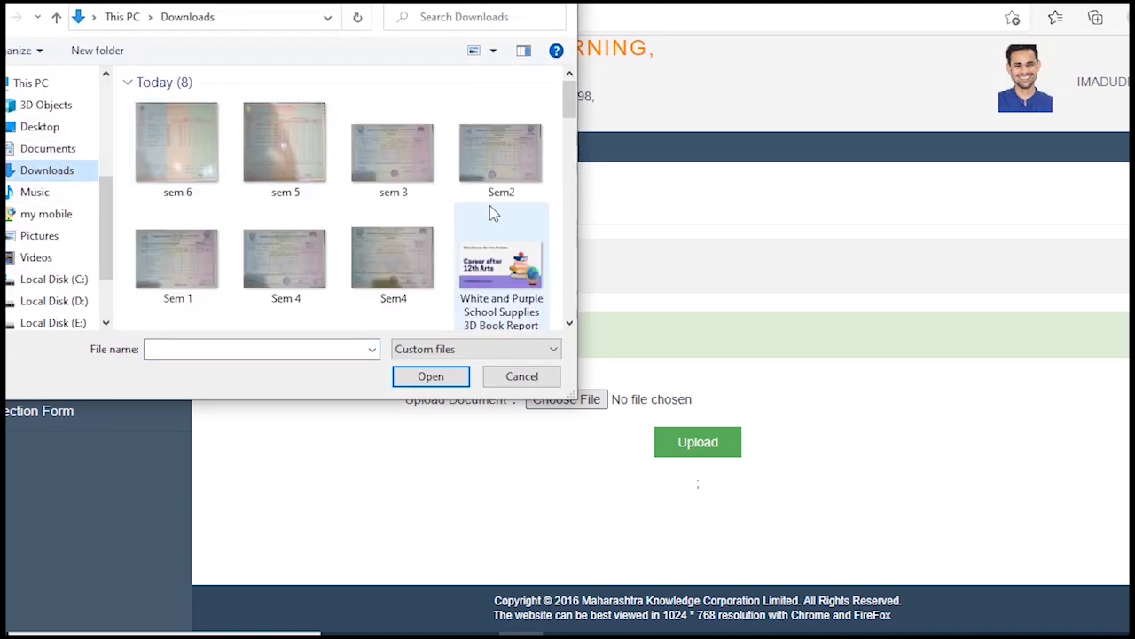
click(190, 299)
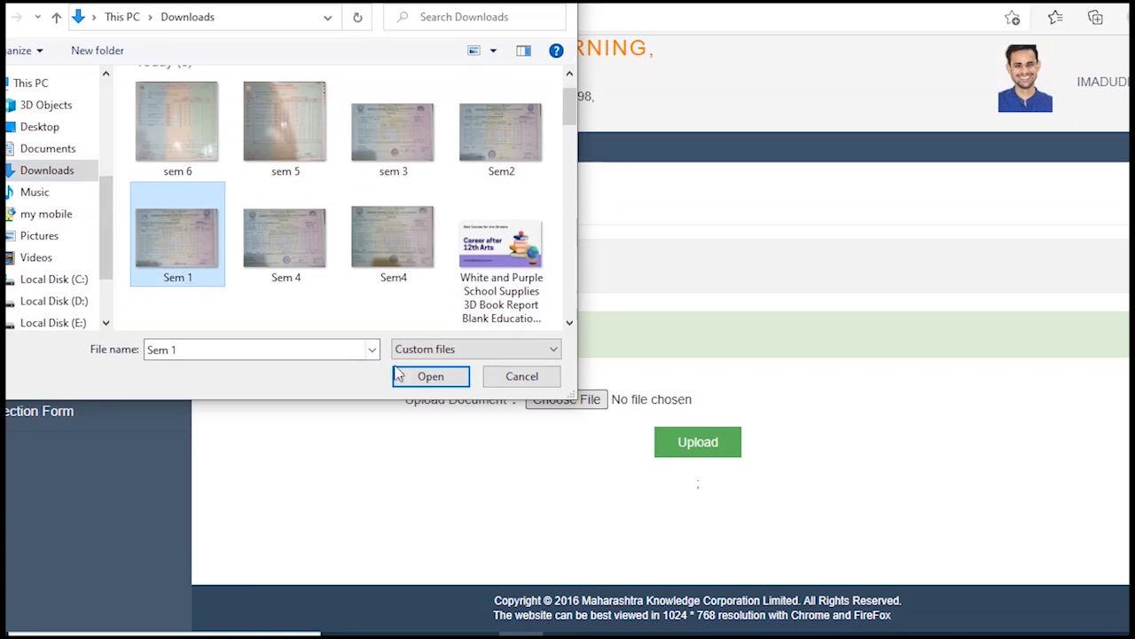
click(417, 384)
click(699, 445)
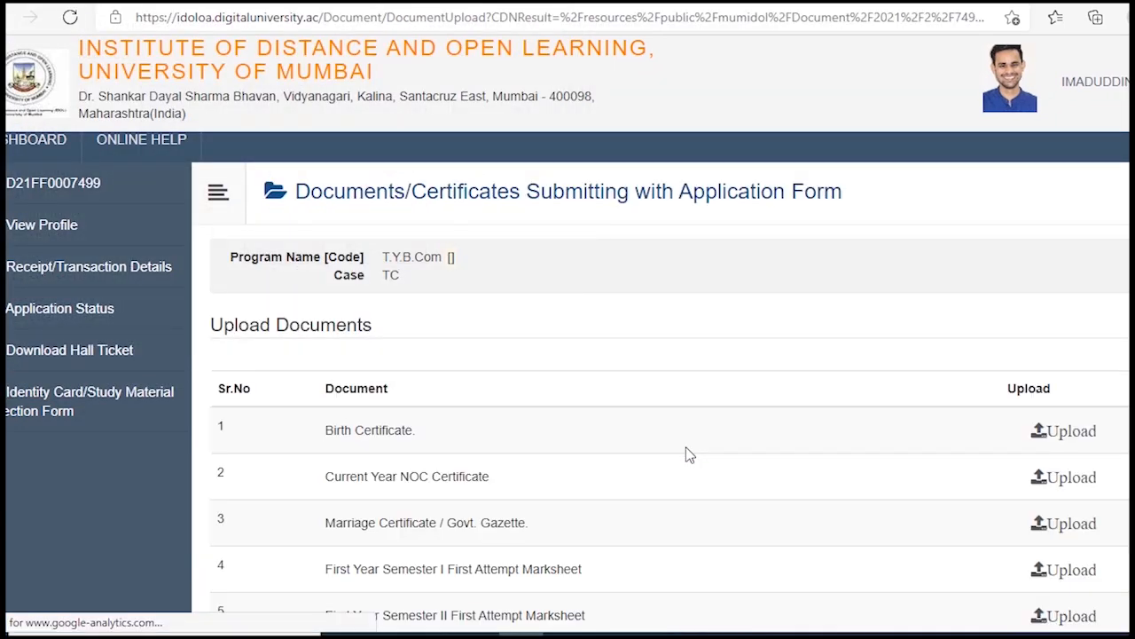
Upload Sem2.jpeg as the First Year Semester II marksheet
scroll(684, 451, down, 1)
scroll(1050, 435, down, 1)
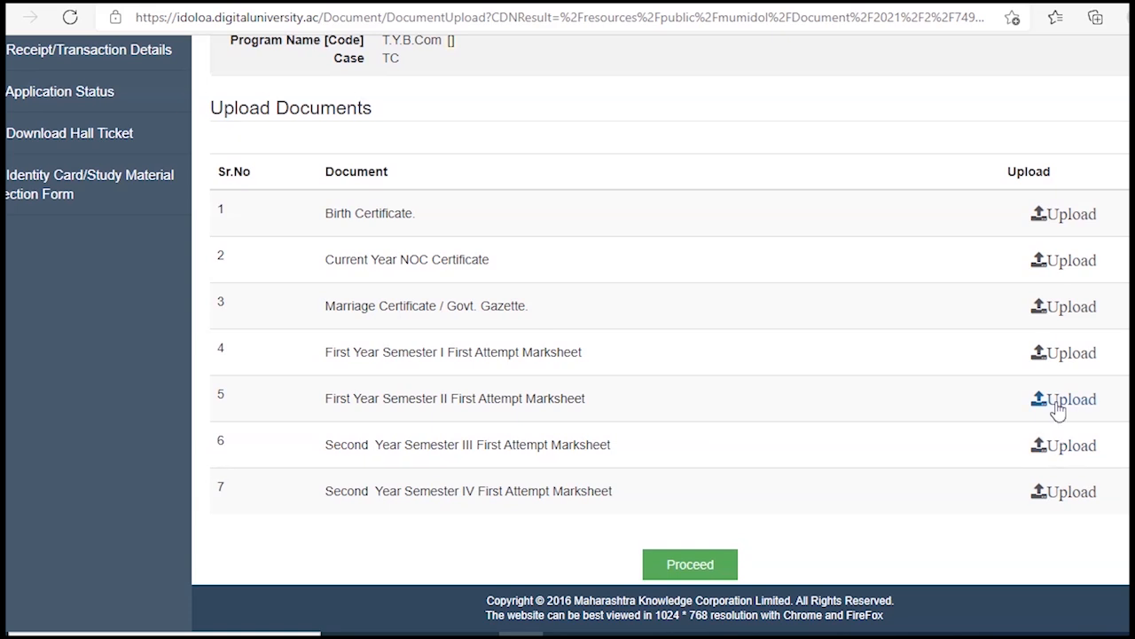
click(1058, 408)
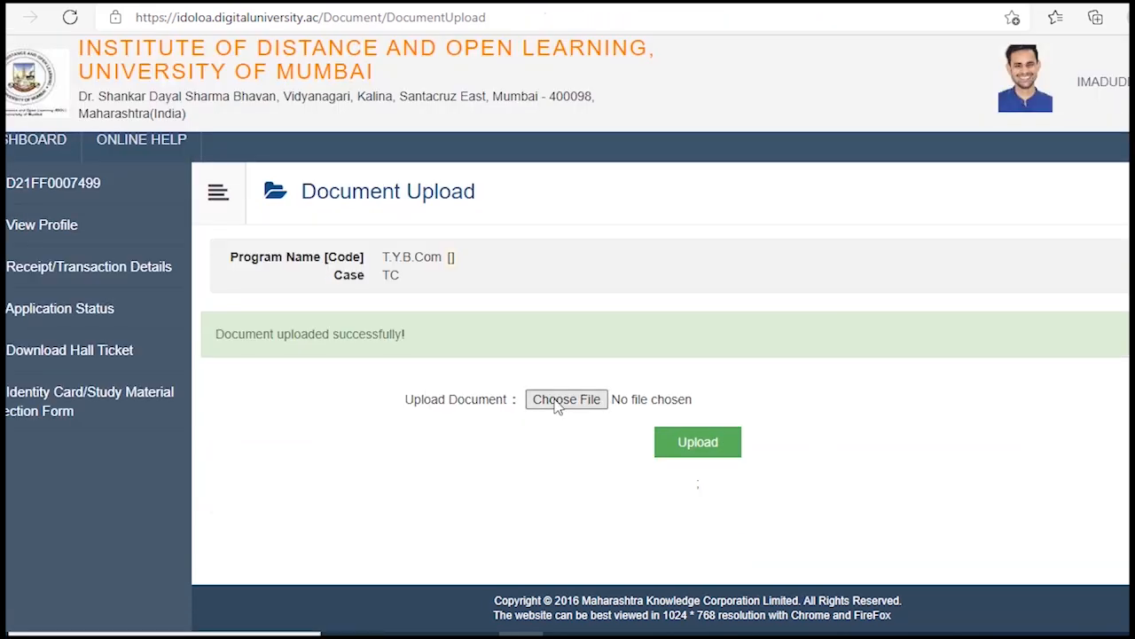
click(557, 404)
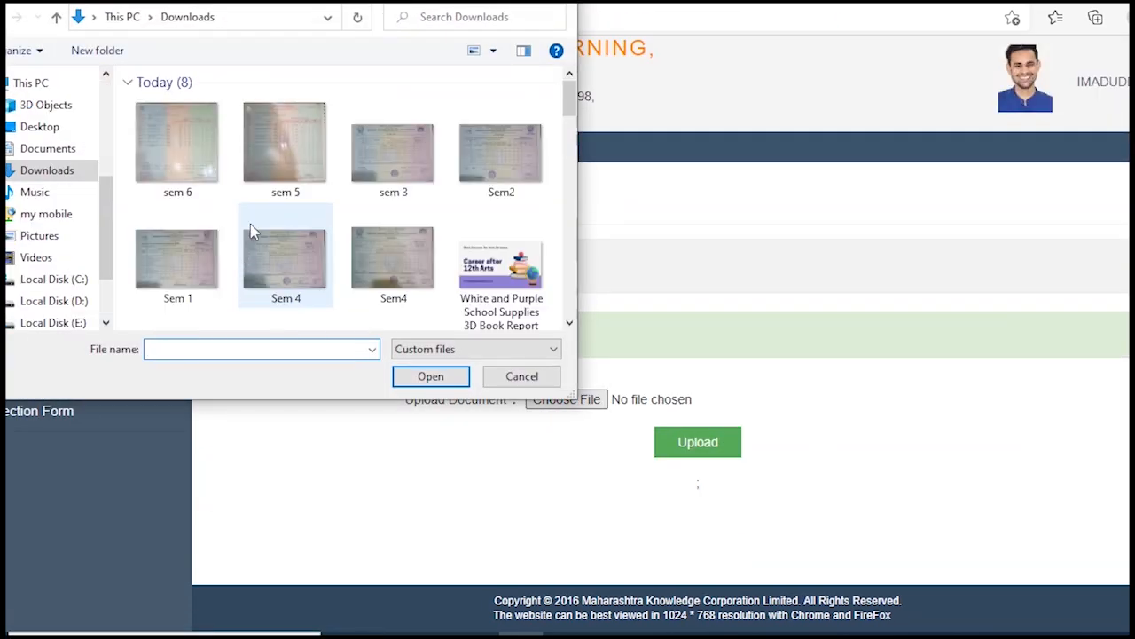
click(483, 178)
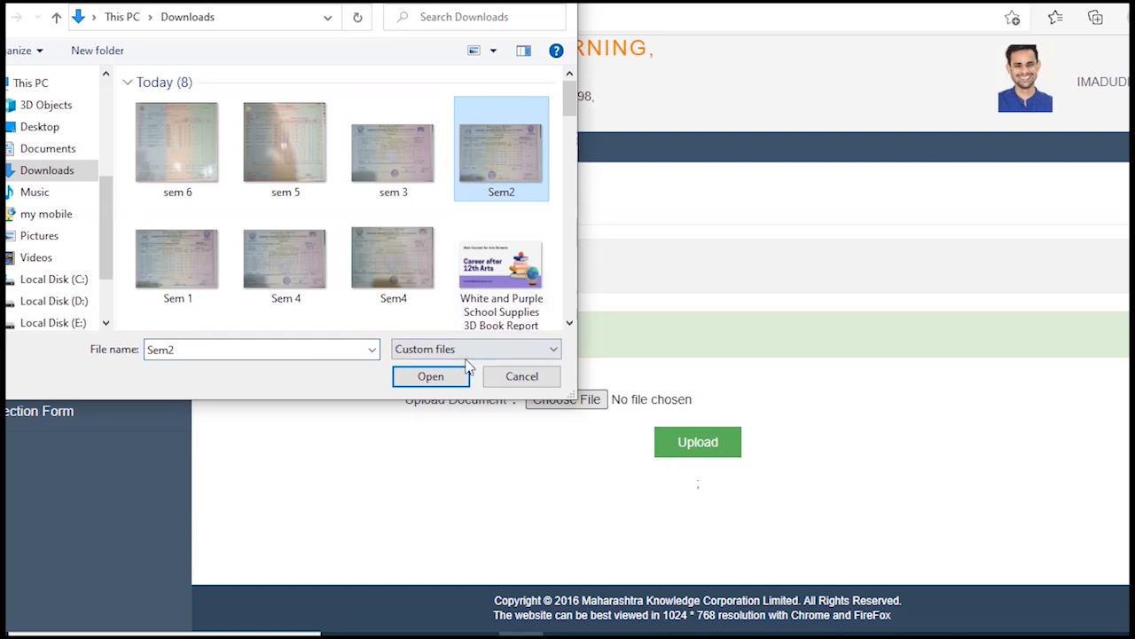
click(439, 380)
click(696, 444)
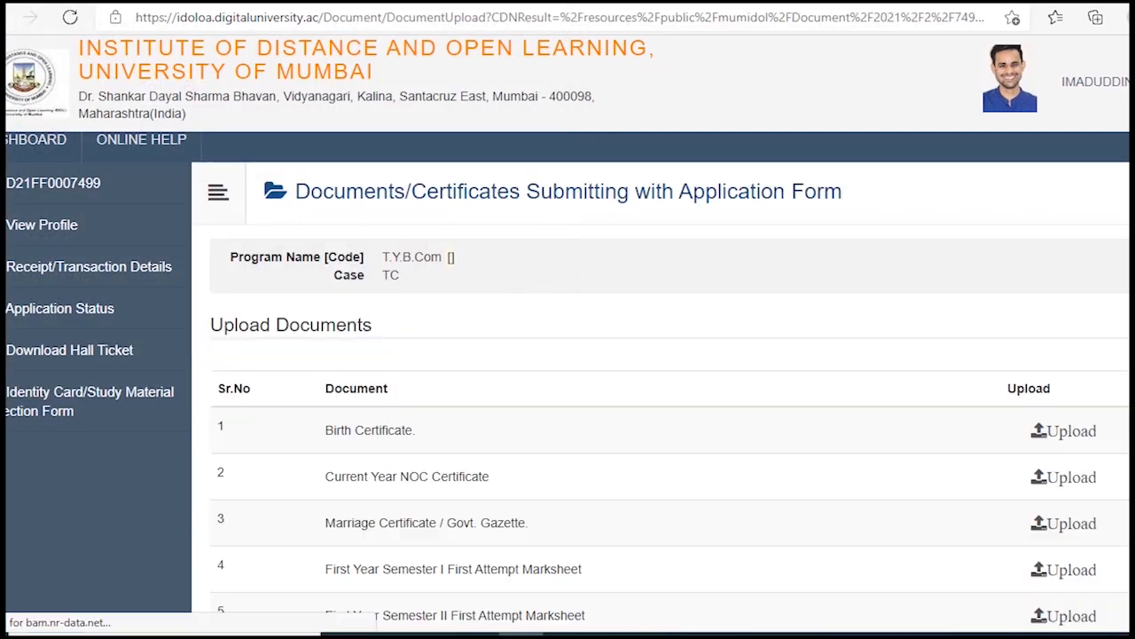
Upload sem 3.jpeg as the Second Year Semester III marksheet
scroll(957, 441, down, 3)
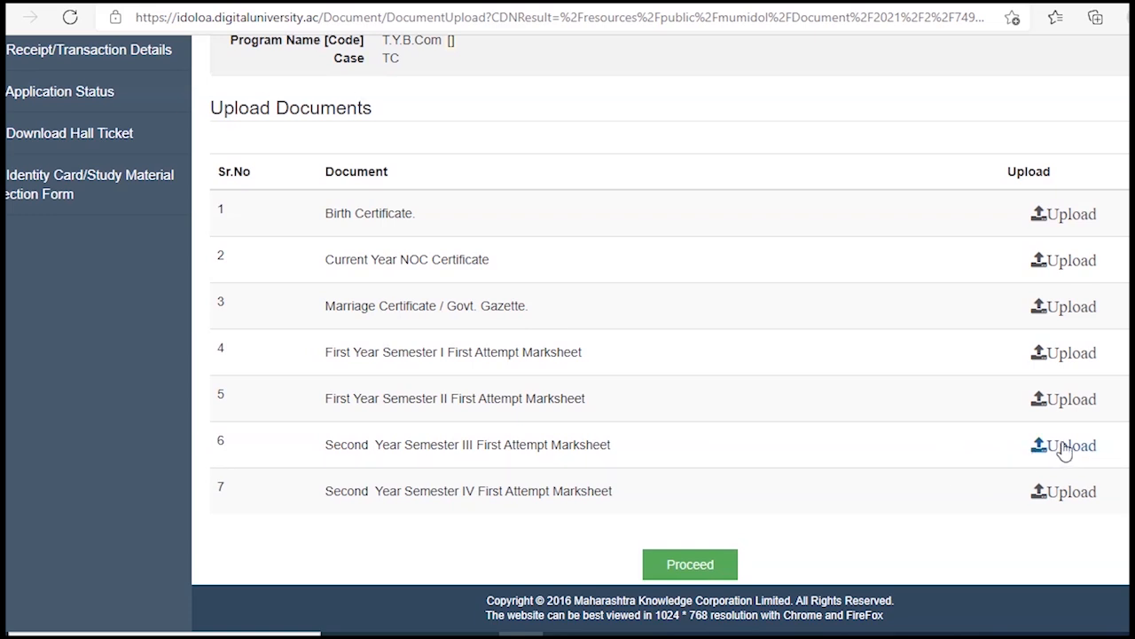
click(1064, 448)
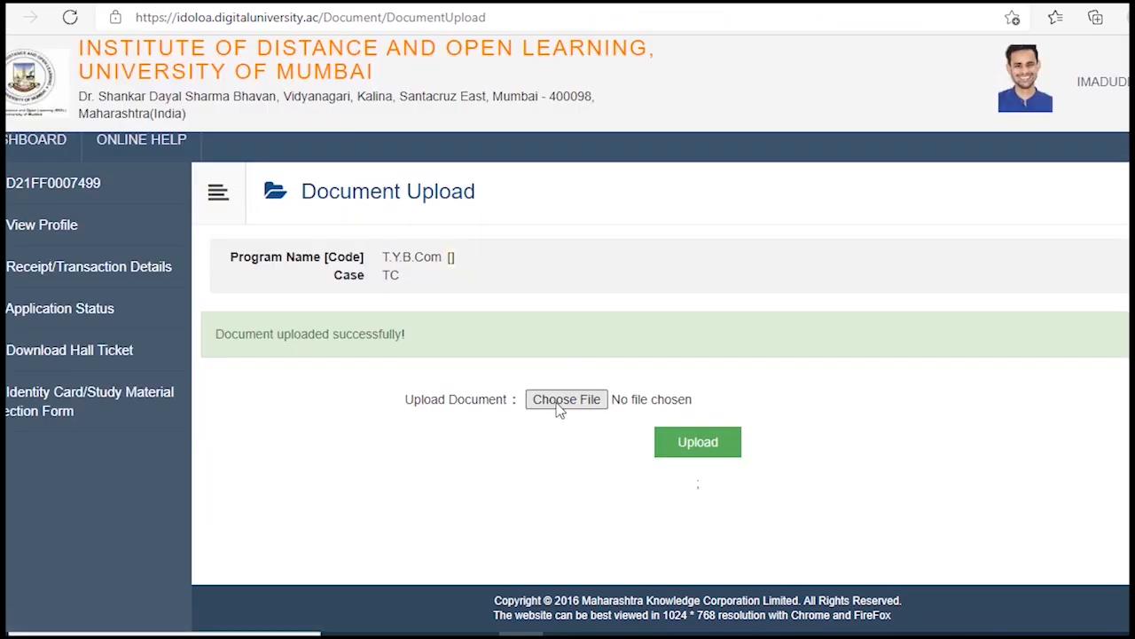
click(557, 404)
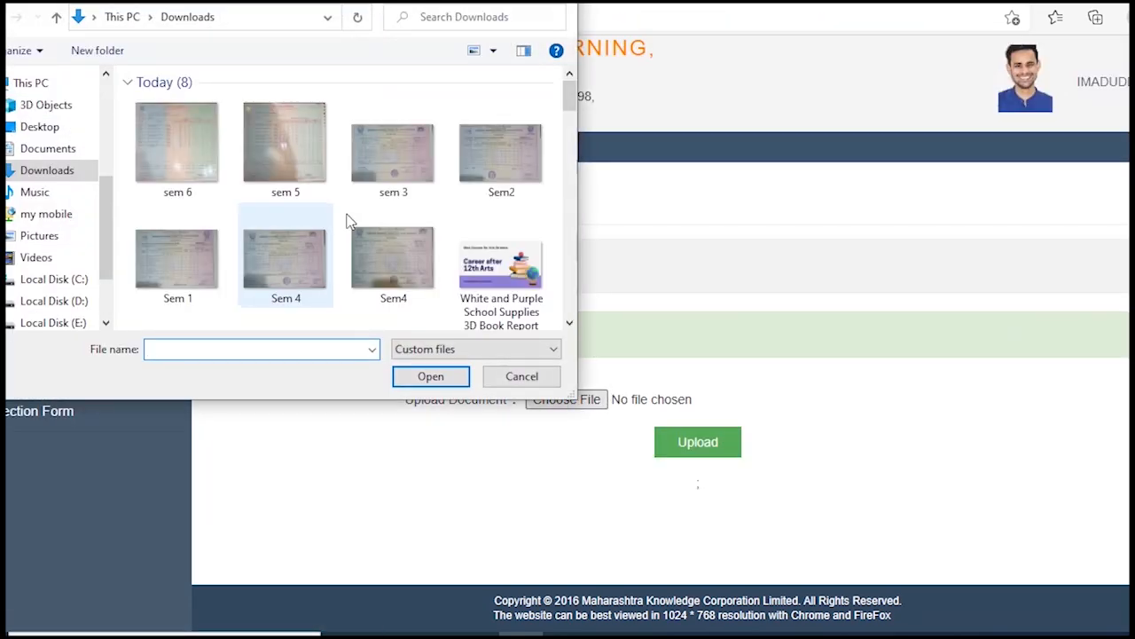
click(420, 166)
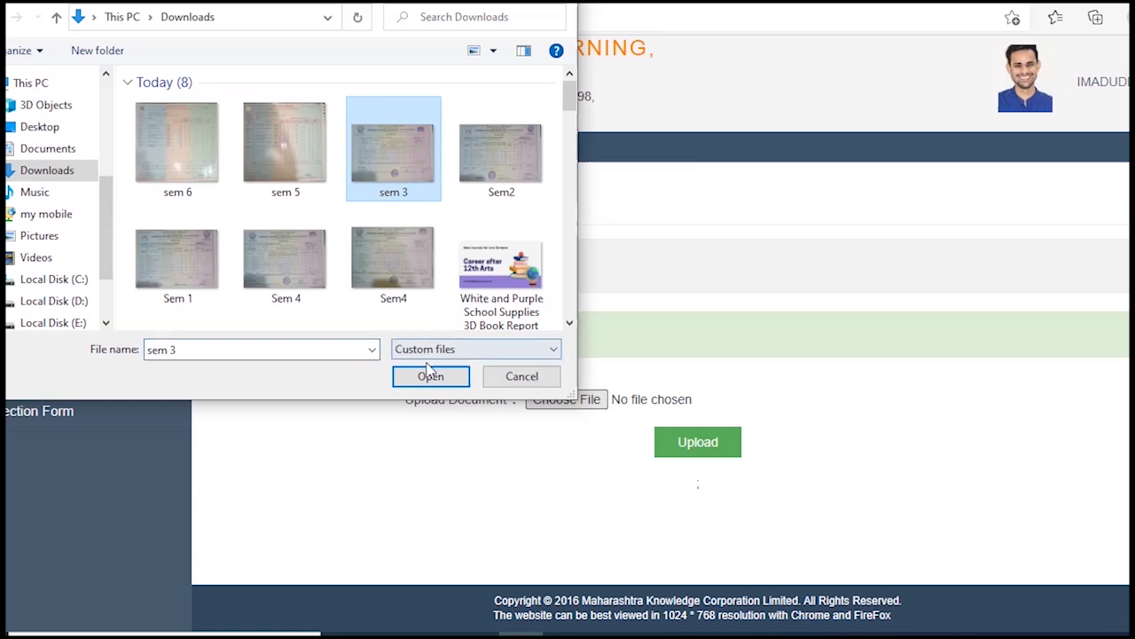
click(427, 376)
click(702, 446)
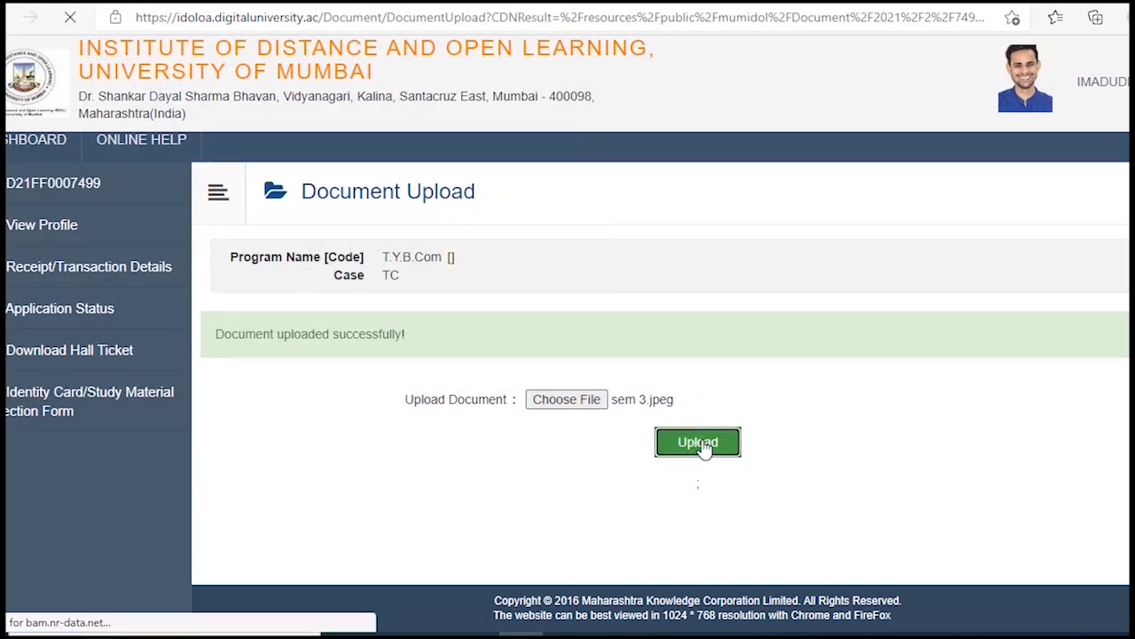
scroll(656, 355, down, 2)
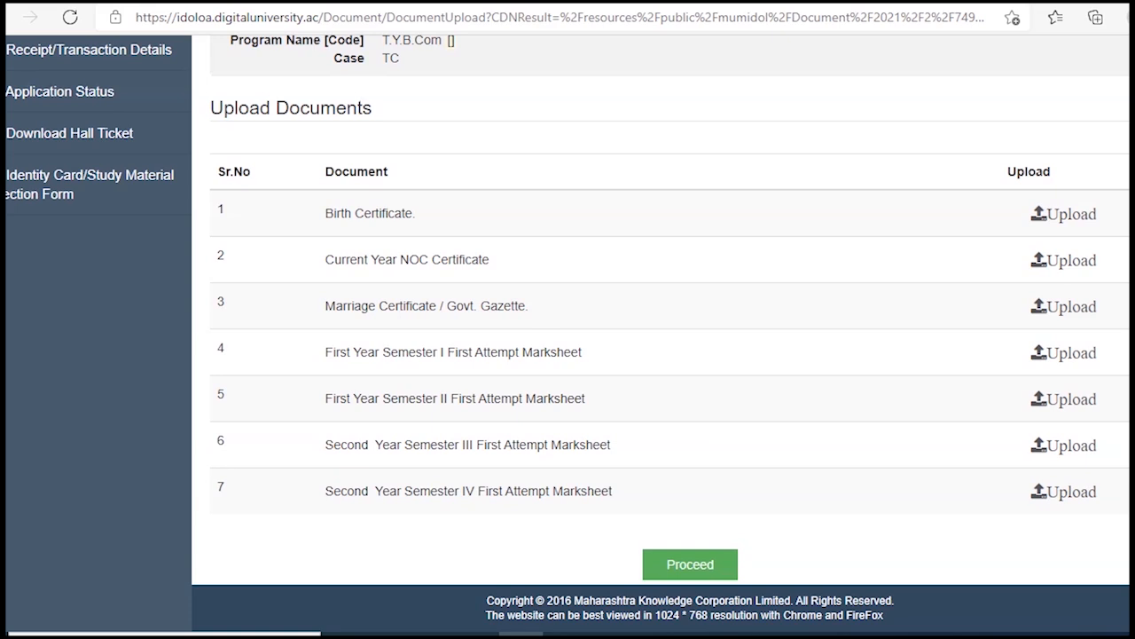
Upload Sem 4.jpeg as the Second Year Semester IV marksheet
click(1060, 502)
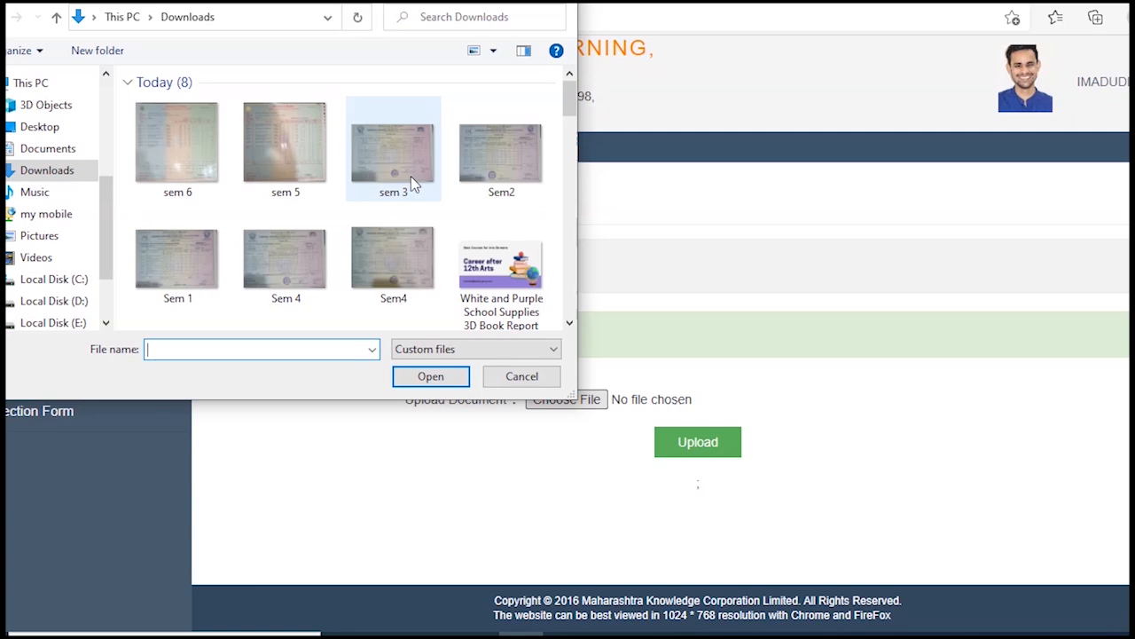
click(284, 284)
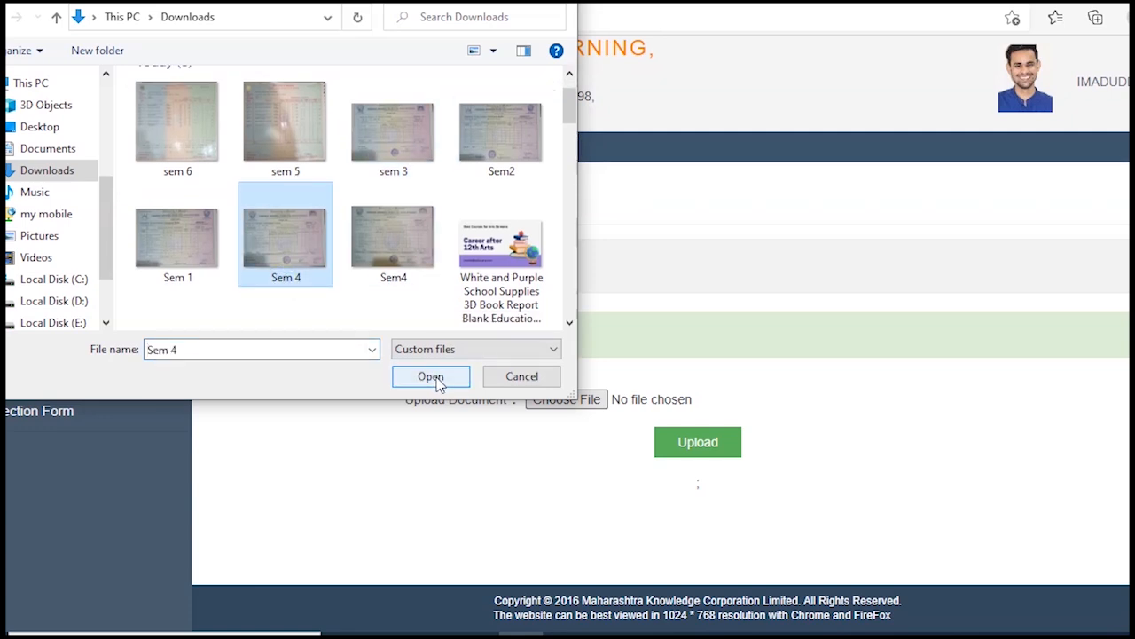
click(433, 378)
click(732, 449)
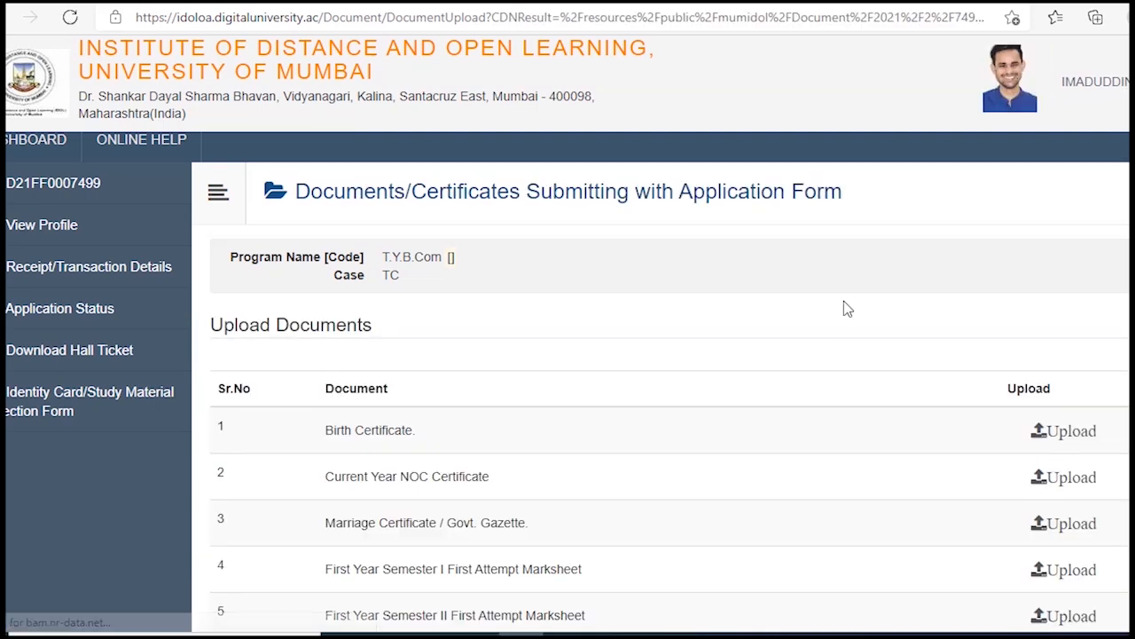
Preview the uploaded Semester IV marksheet and close the preview
scroll(844, 307, down, 2)
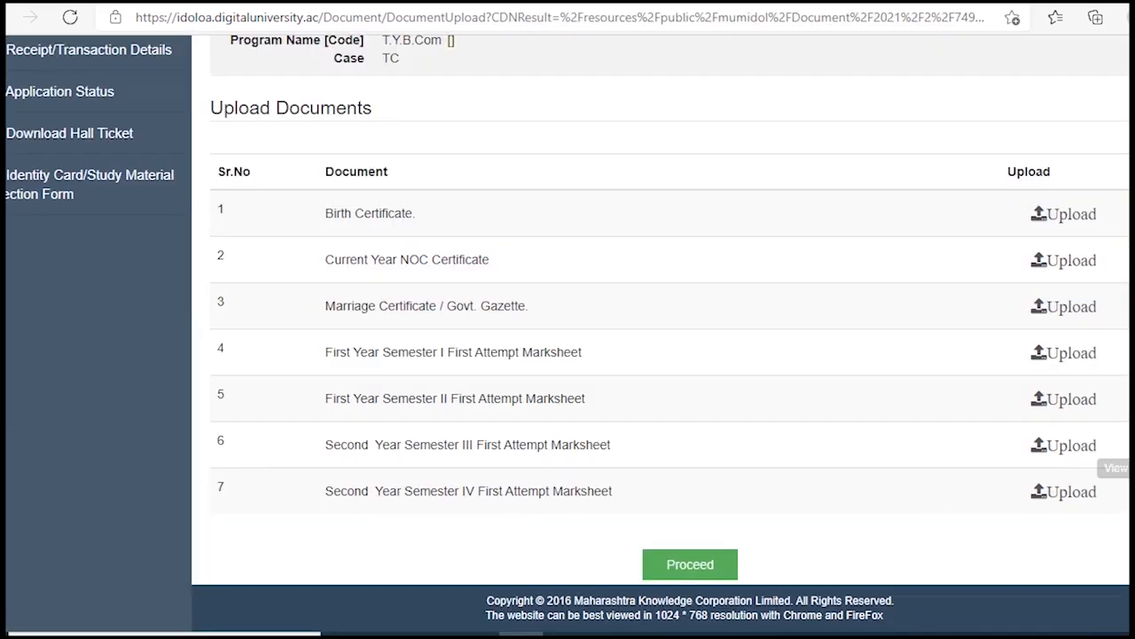
click(1129, 490)
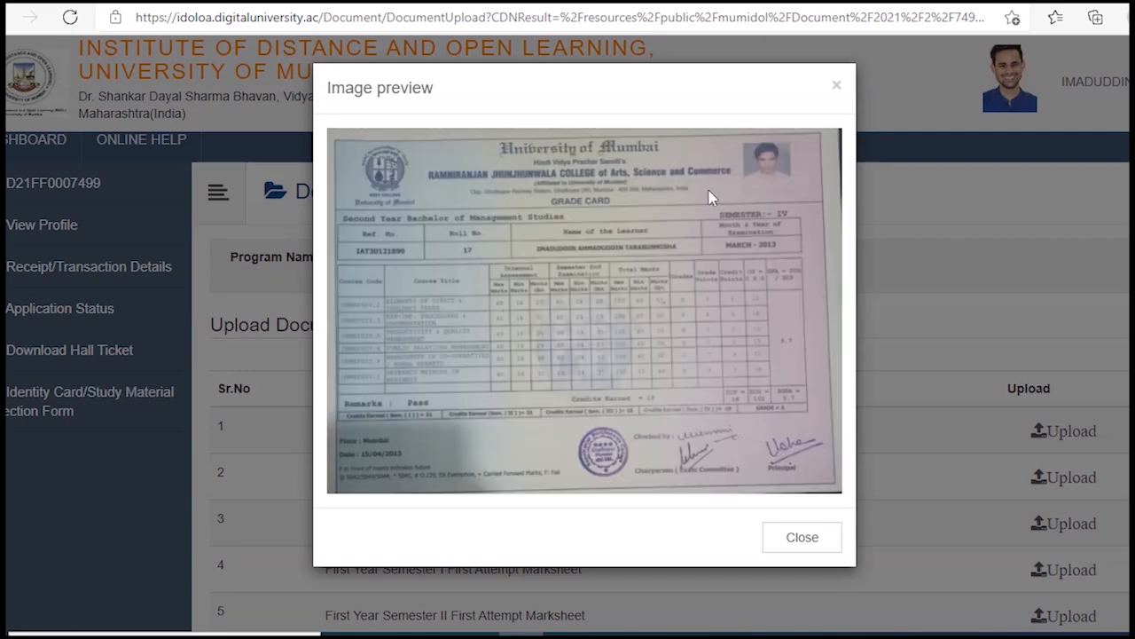
click(834, 92)
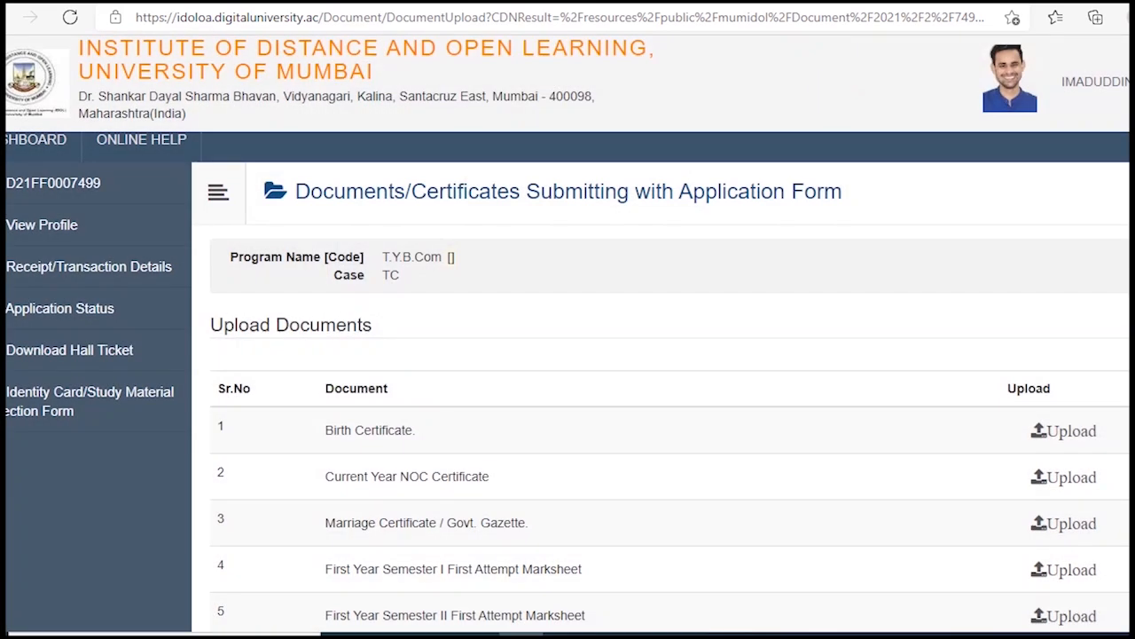
scroll(790, 599, down, 2)
click(701, 570)
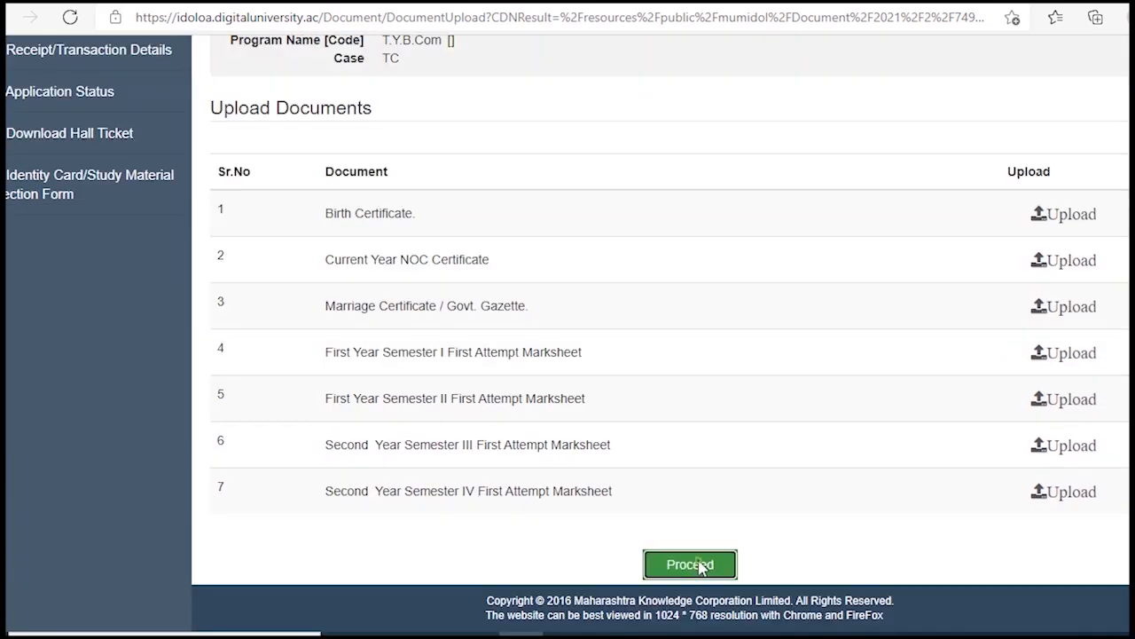
scroll(568, 355, down, 2)
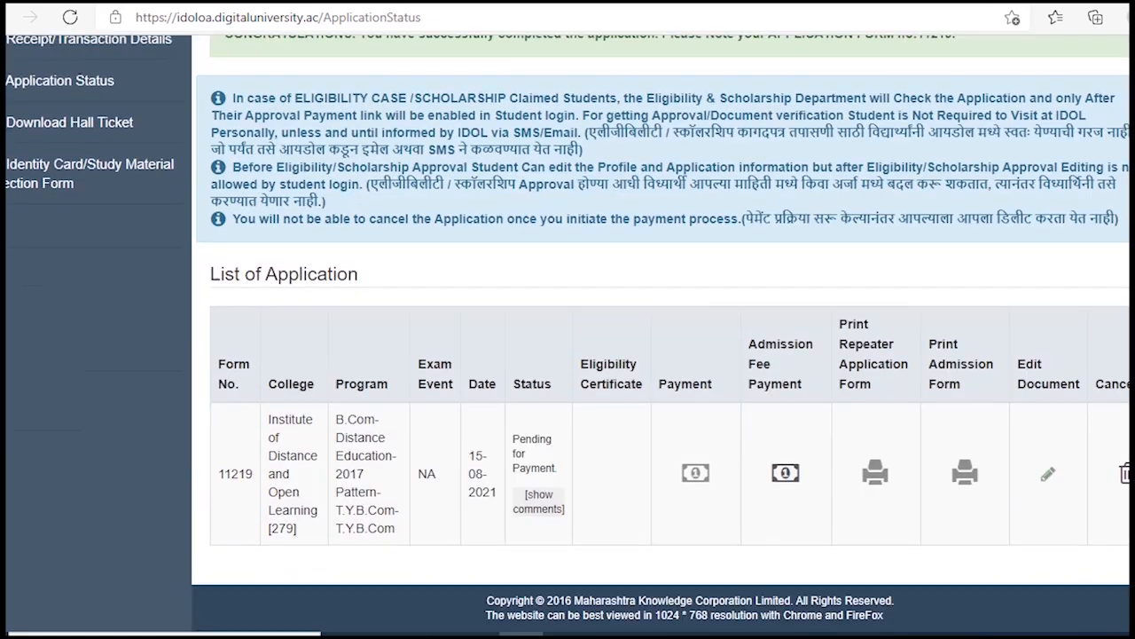
click(785, 474)
scroll(1098, 251, down, 3)
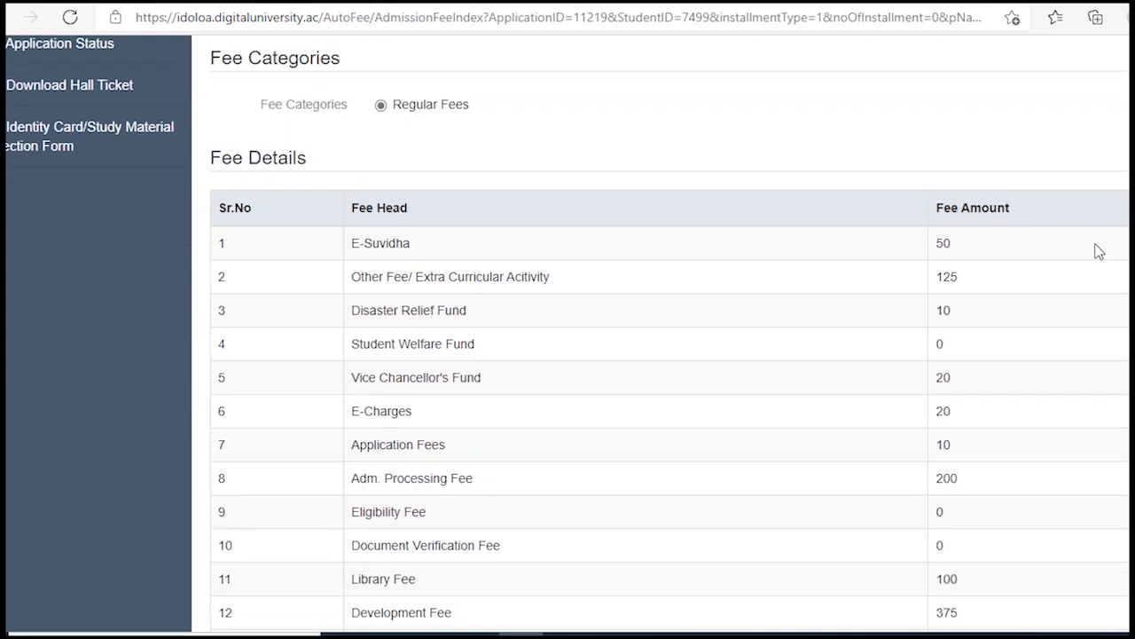
scroll(661, 333, down, 4)
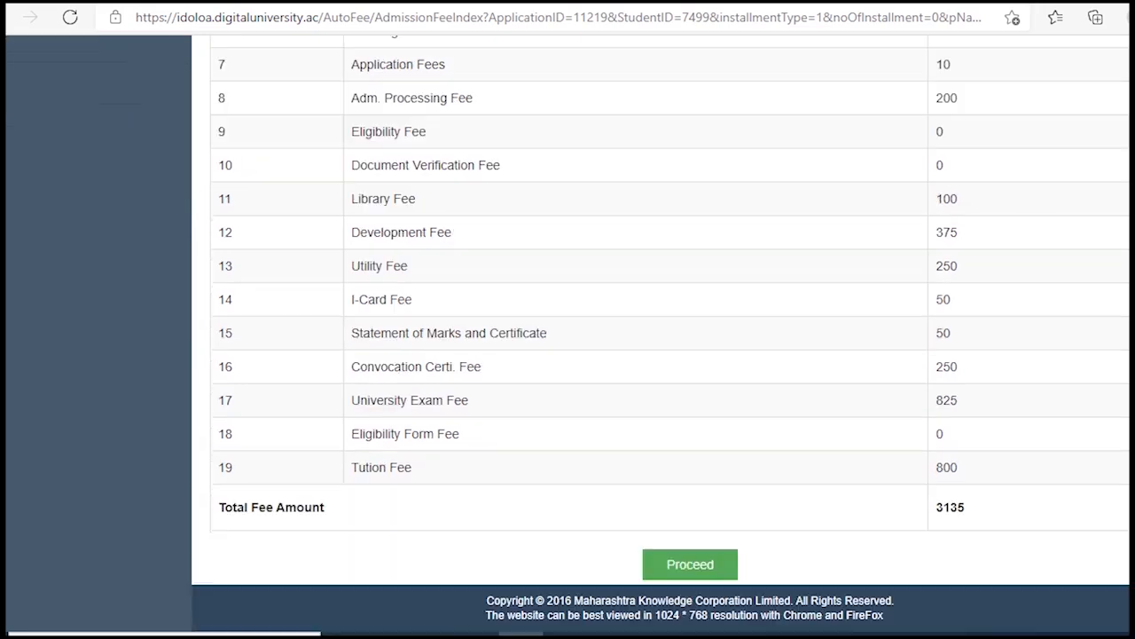
click(697, 572)
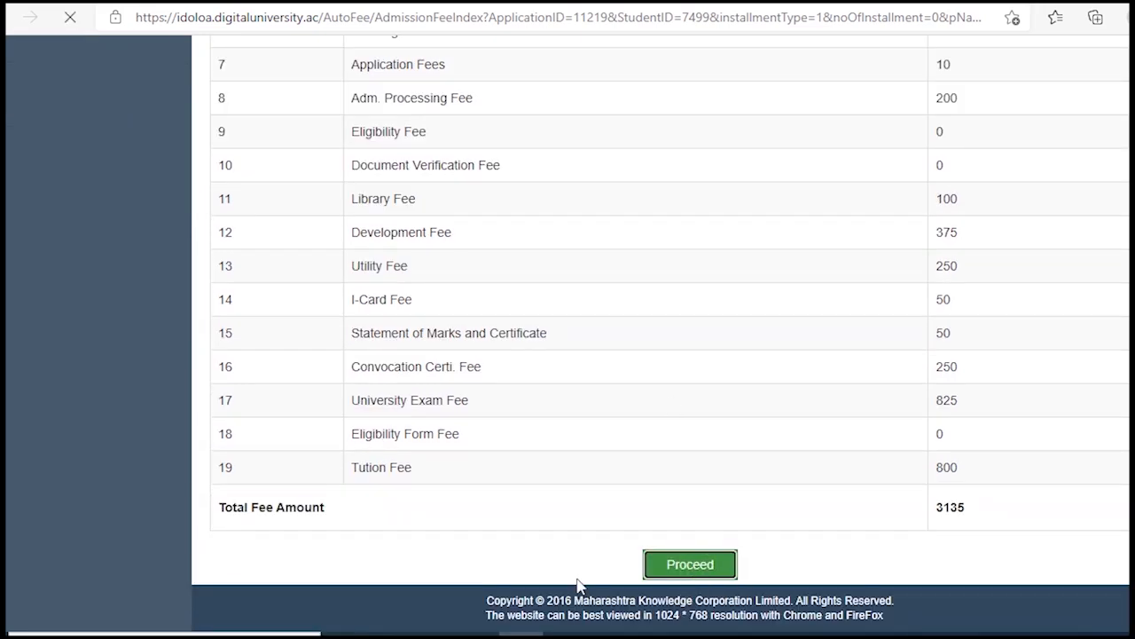
Choose Online fee payment and proceed to MKCL's Universal Payment System
scroll(661, 333, down, 2)
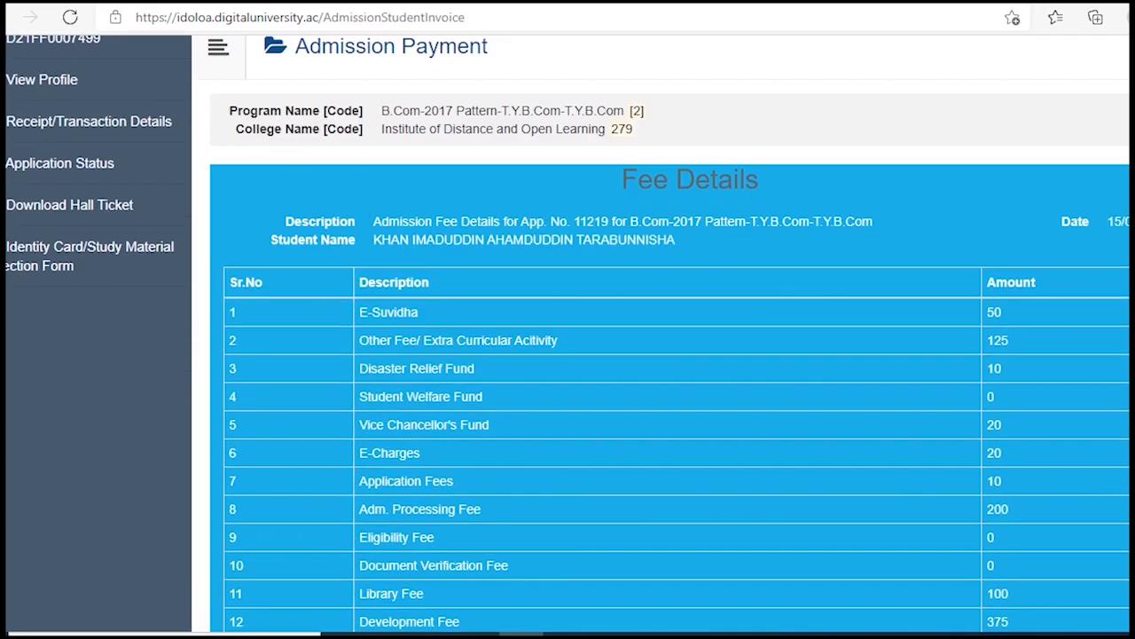
scroll(661, 332, up, 2)
scroll(660, 333, down, 5)
scroll(399, 371, down, 5)
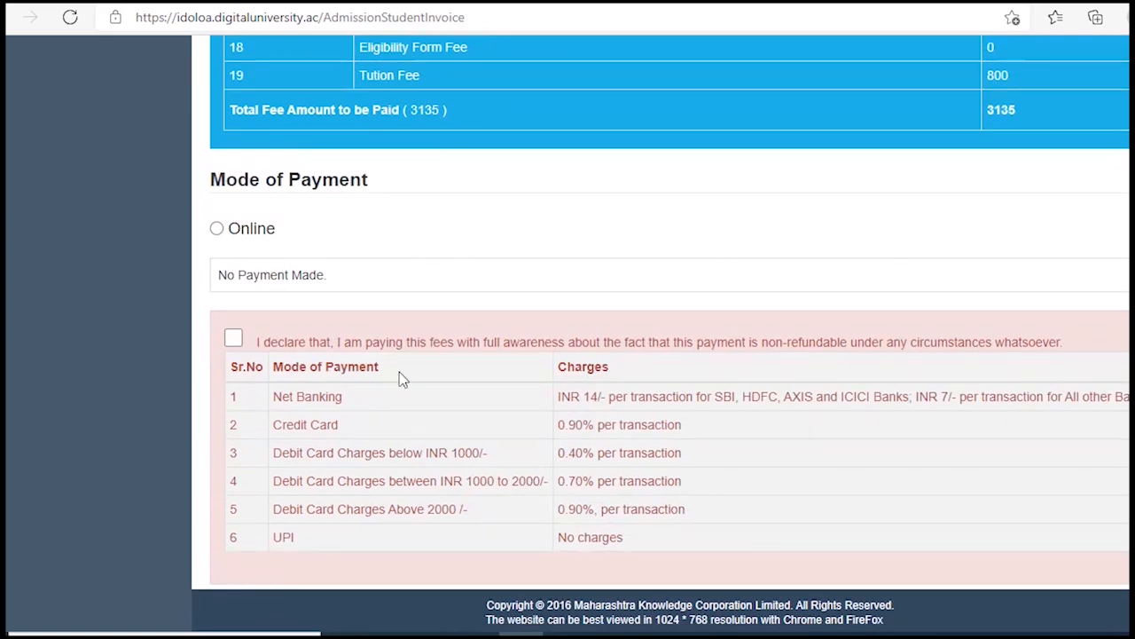
click(218, 228)
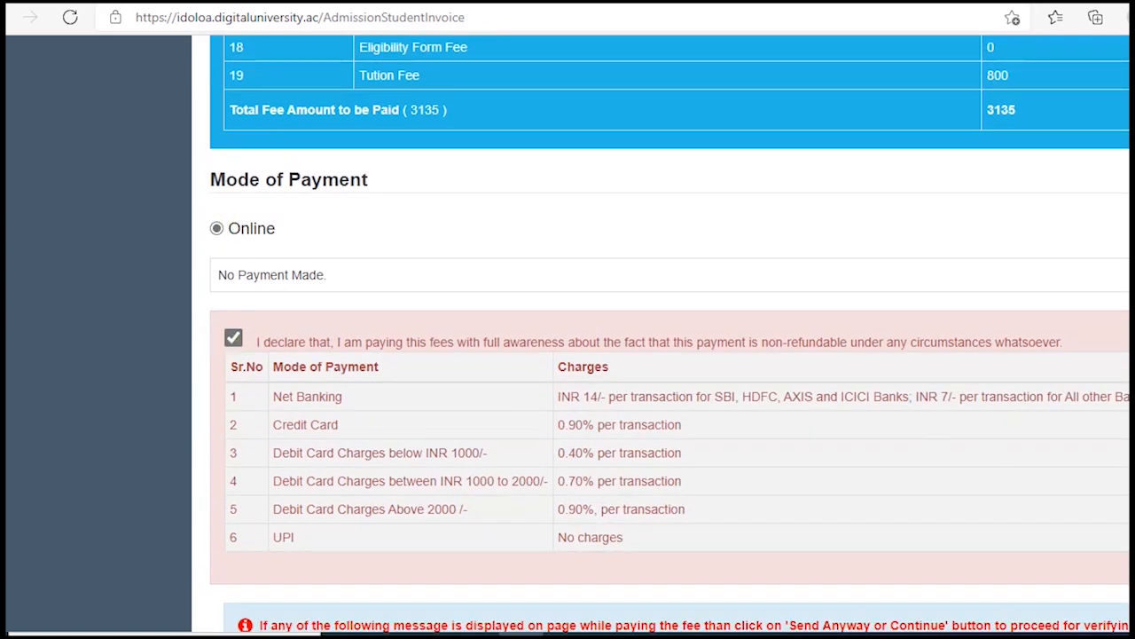
scroll(933, 469, down, 3)
click(684, 566)
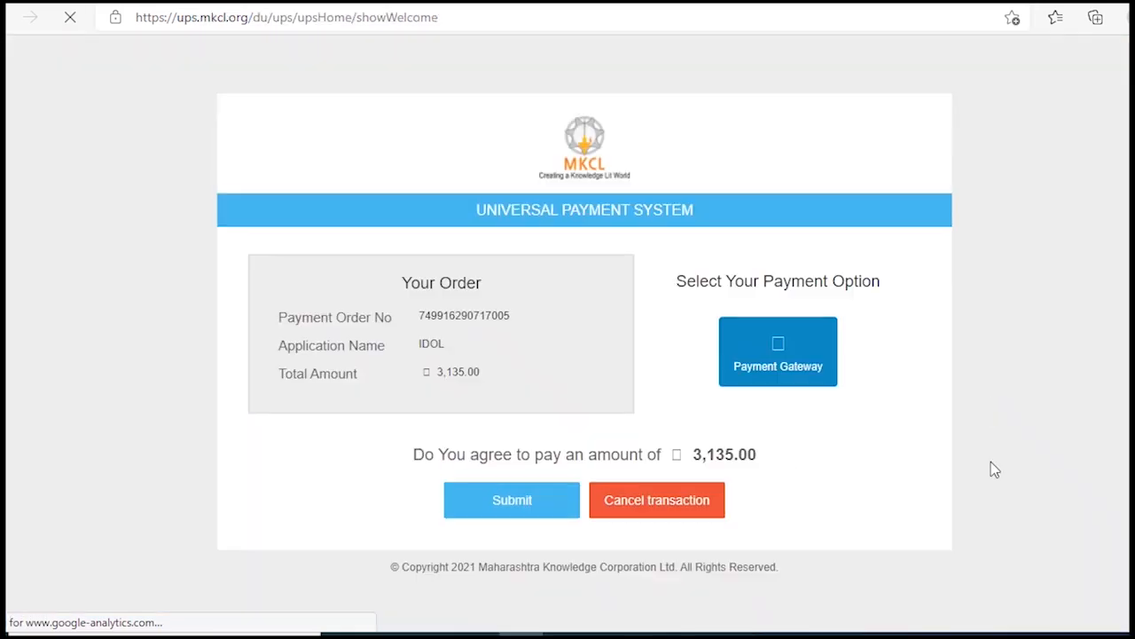
Agree to pay 3,135.00 by Payment Gateway and go on to Airpay
click(508, 503)
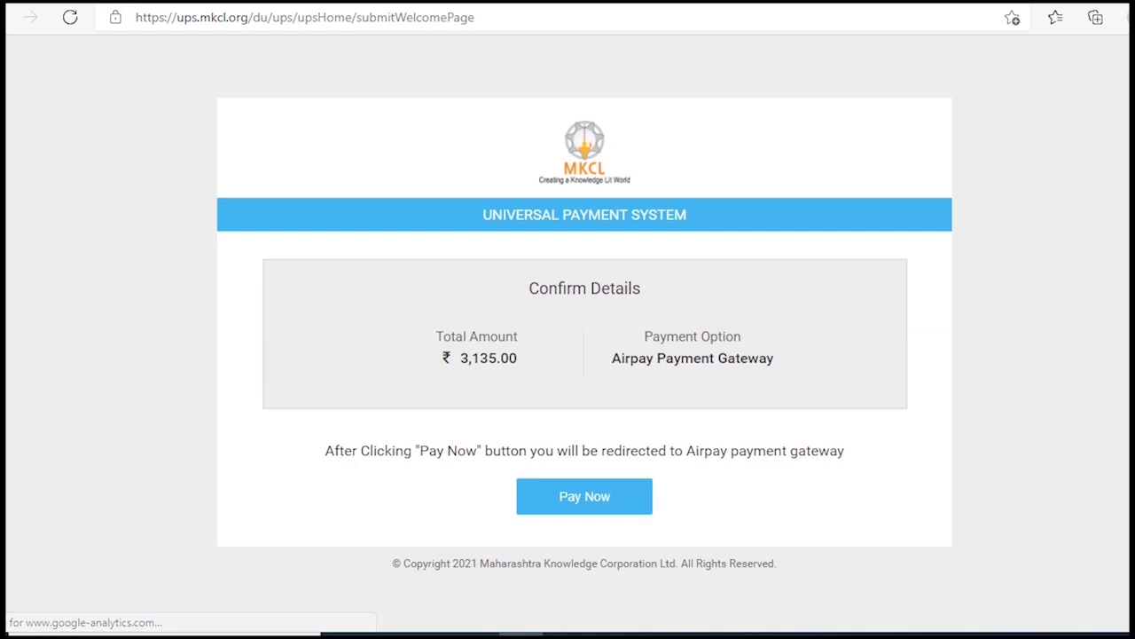
click(590, 513)
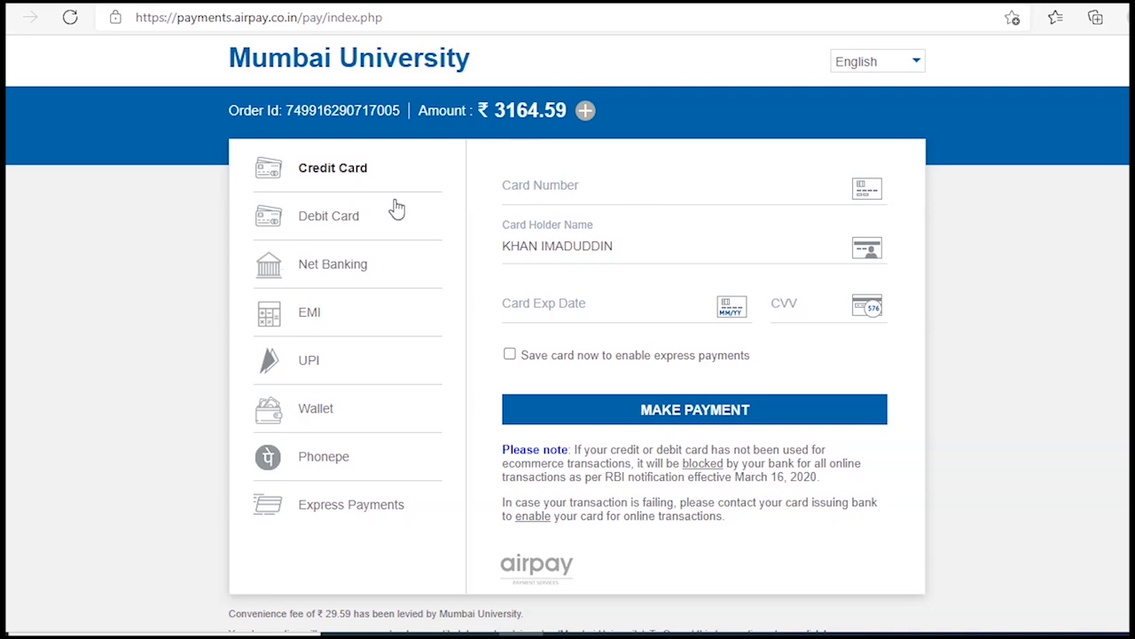
Compare the Debit Card, Credit Card, Net Banking and UPI payment options
click(333, 222)
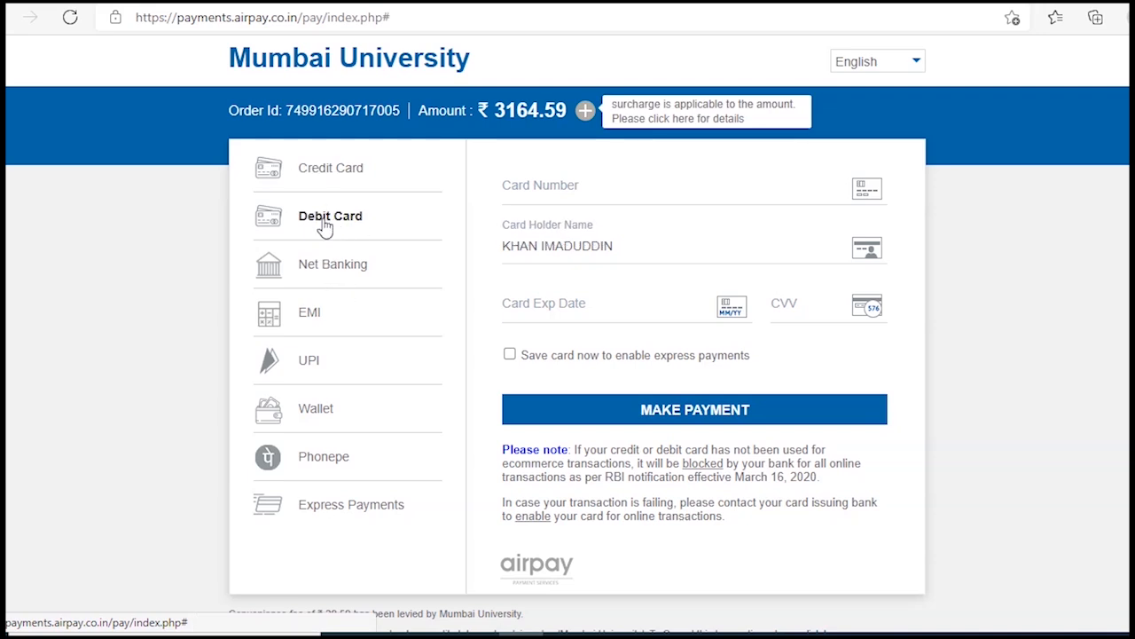
click(327, 169)
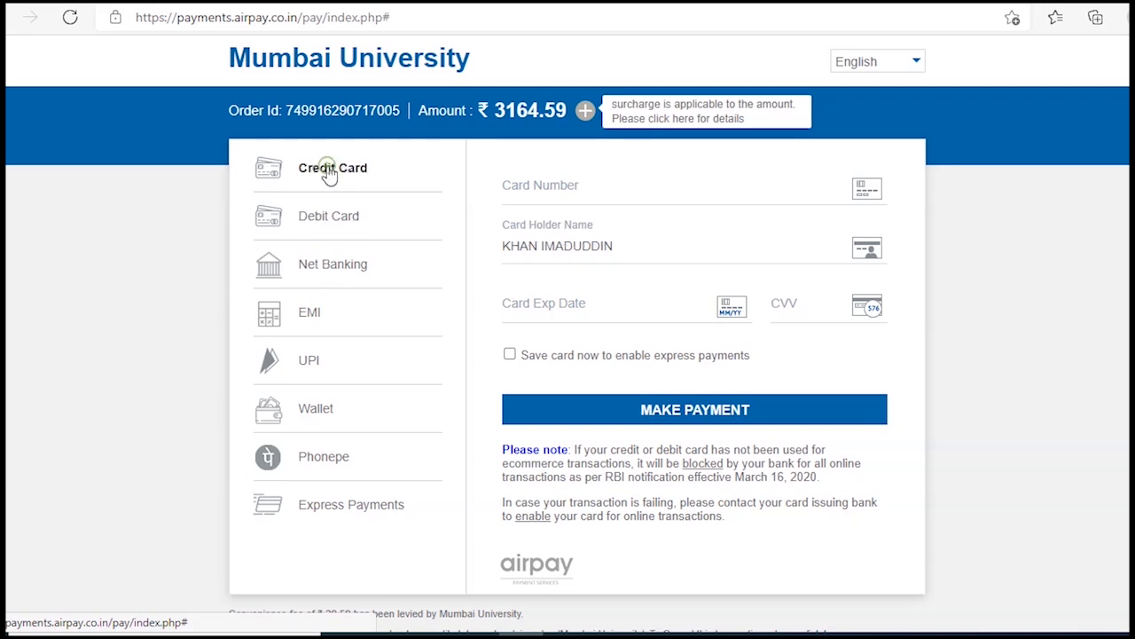
click(326, 262)
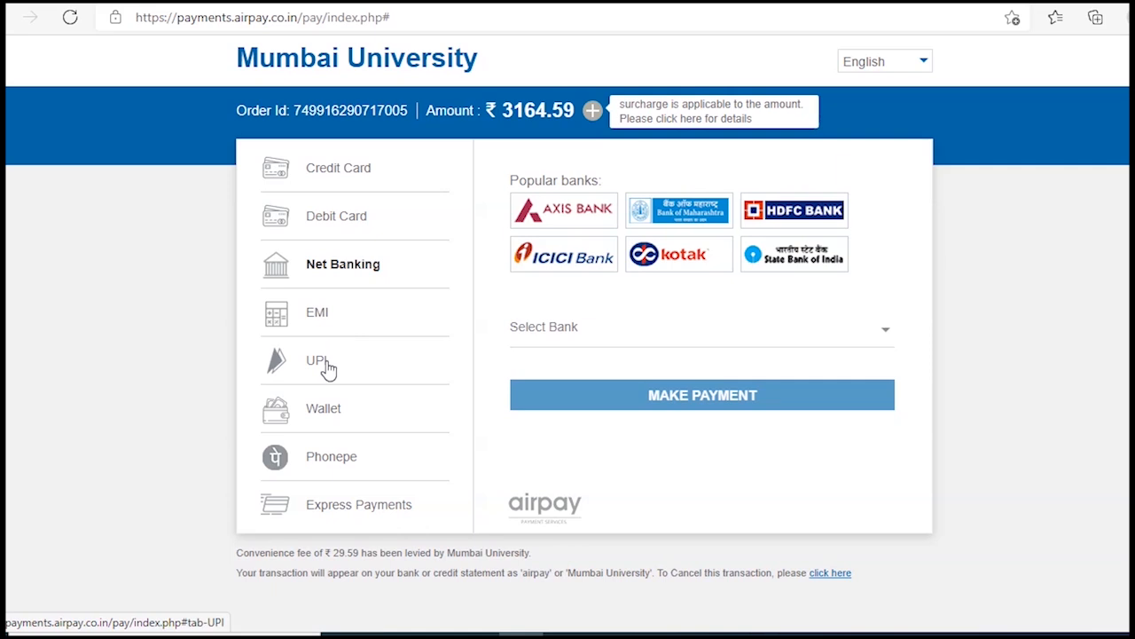
click(325, 364)
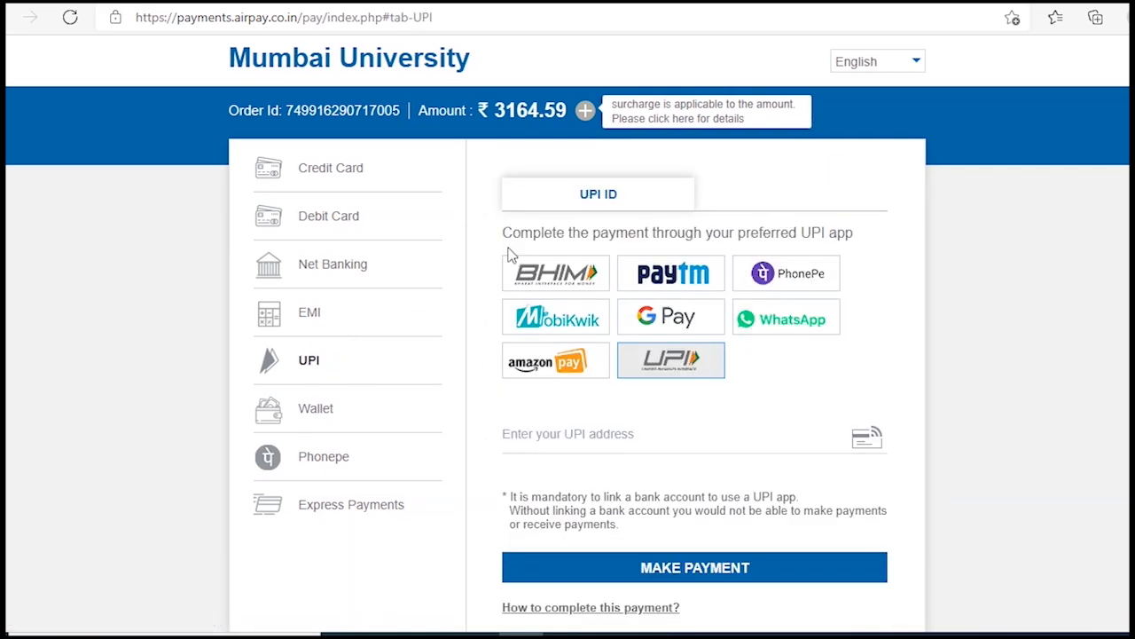
click(340, 175)
click(344, 218)
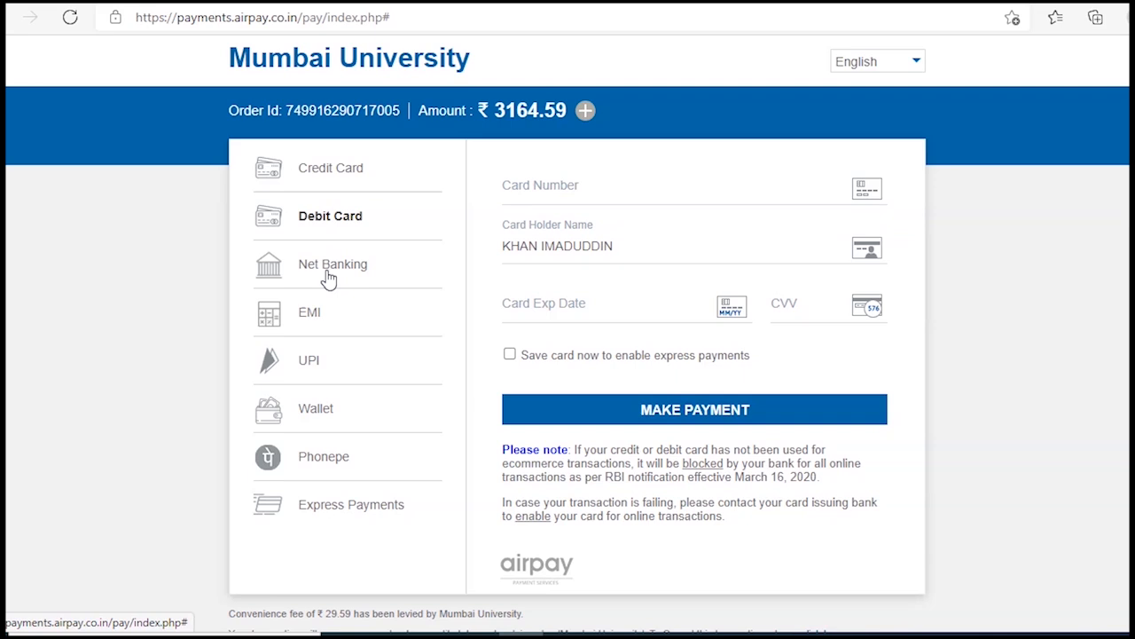
click(321, 359)
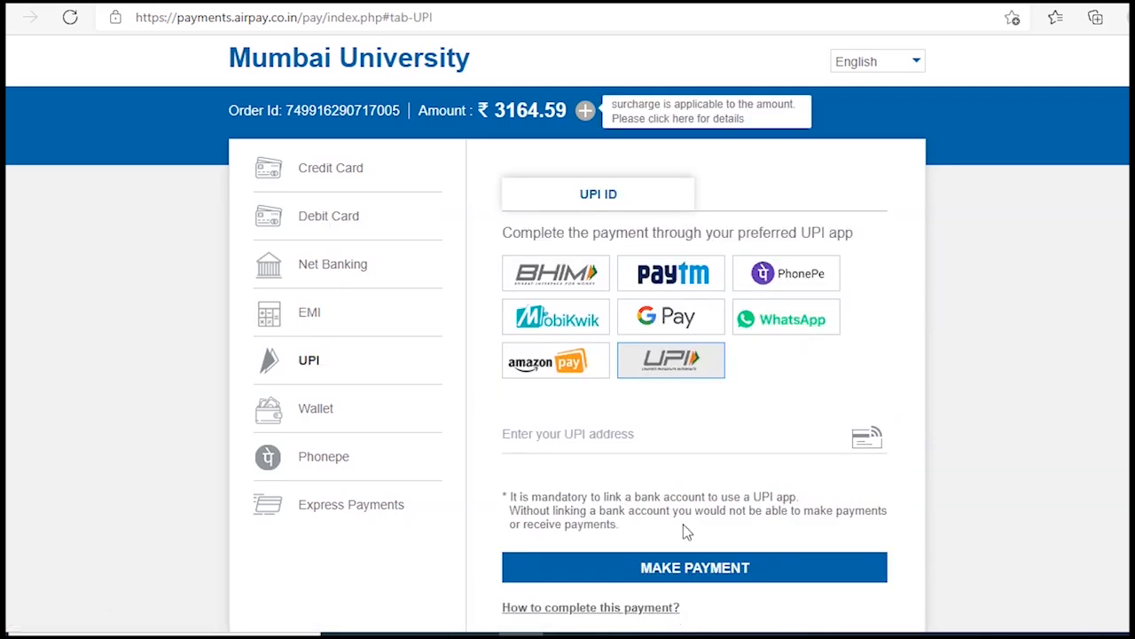
Try paying by UPI with G Pay, then switch to Debit Card after it's refused
click(674, 317)
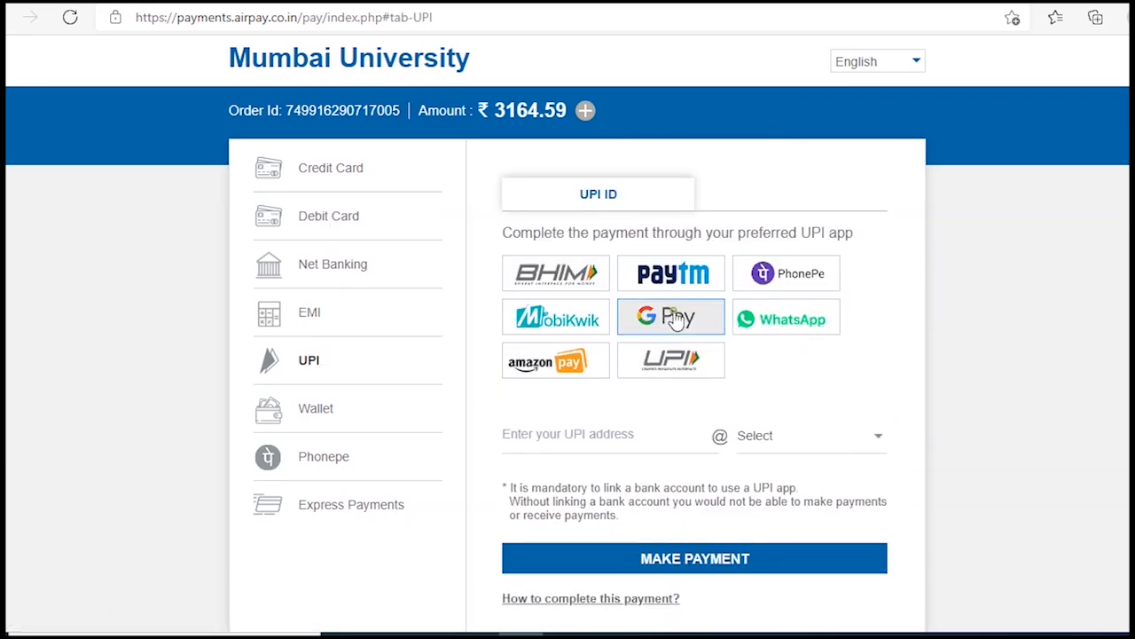
click(693, 568)
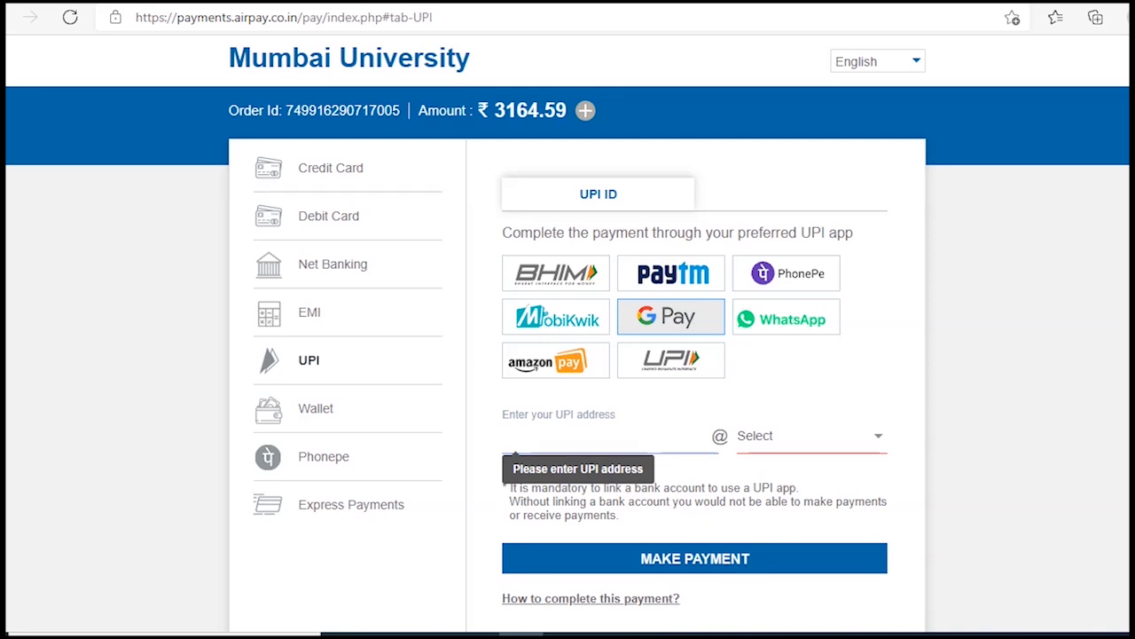
scroll(710, 497, down, 1)
click(359, 187)
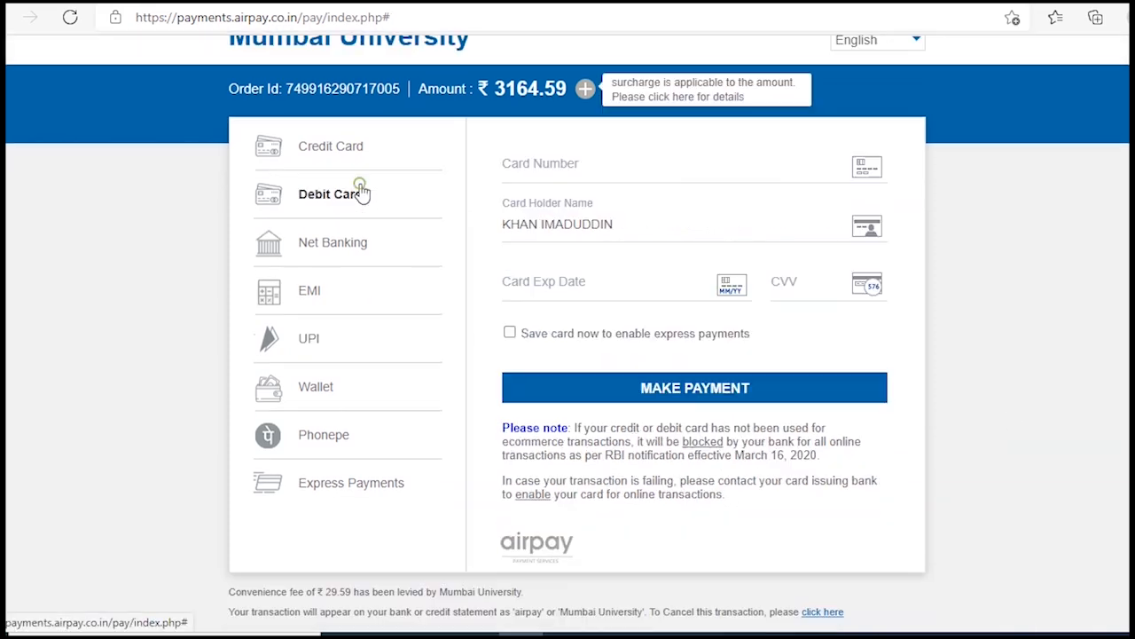